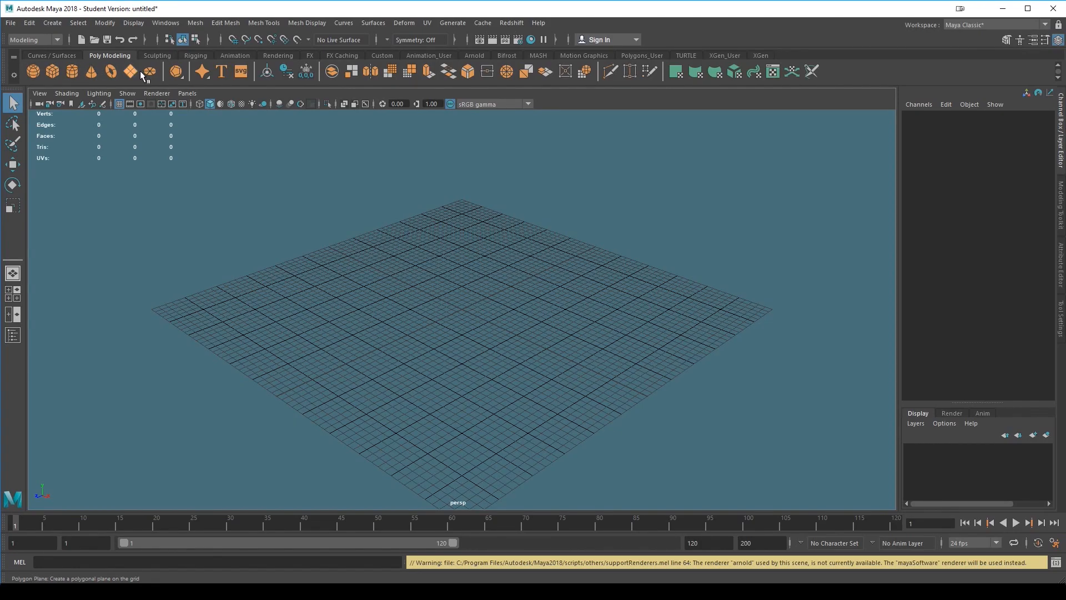
left_click(55, 55)
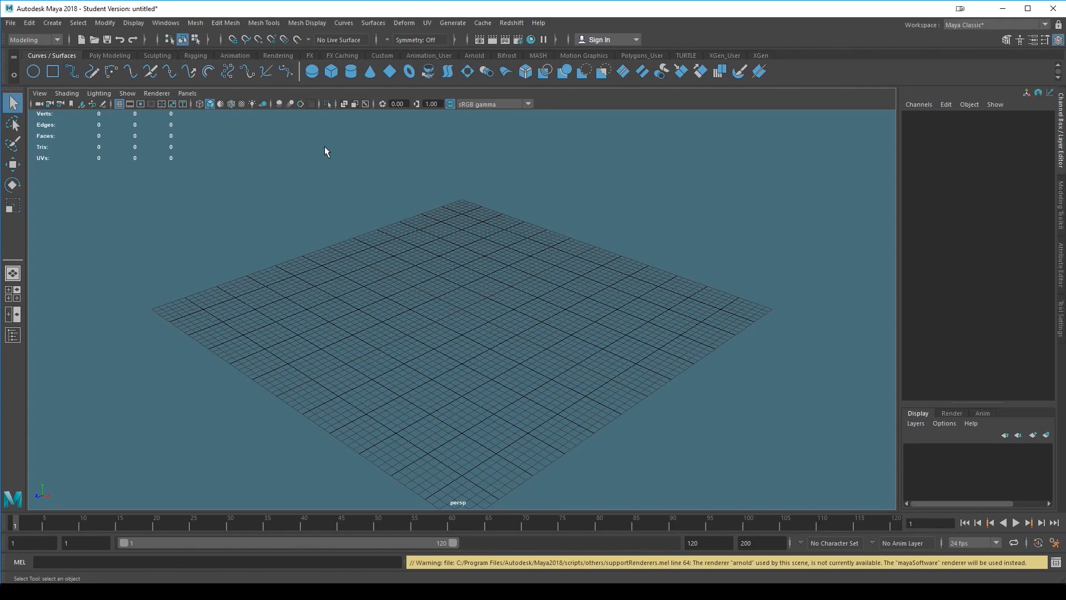
left_click(110, 56)
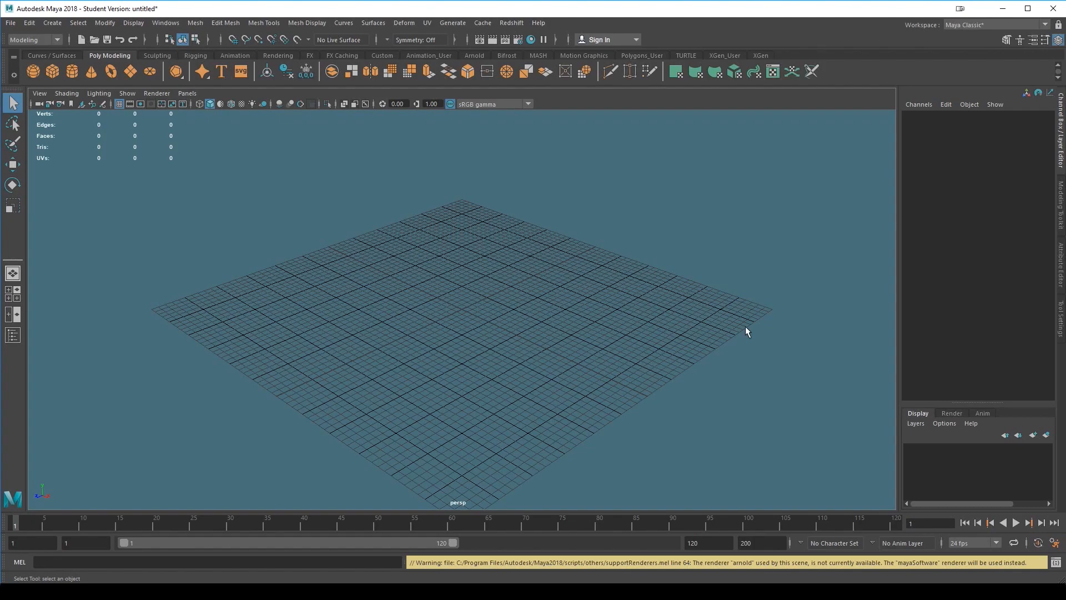
middle_click_drag(460, 362, 486, 346, "alt")
left_click_drag(486, 346, 535, 368, "alt")
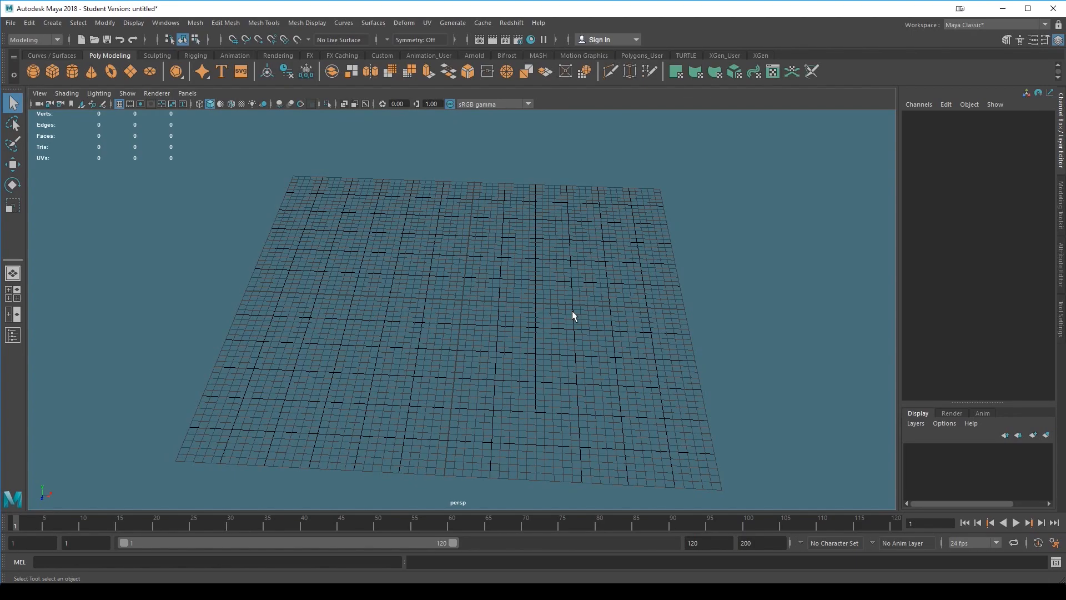
- Start a new project named IntroTo3D and set its location to D:/Projects/Arty
left_click(10, 23)
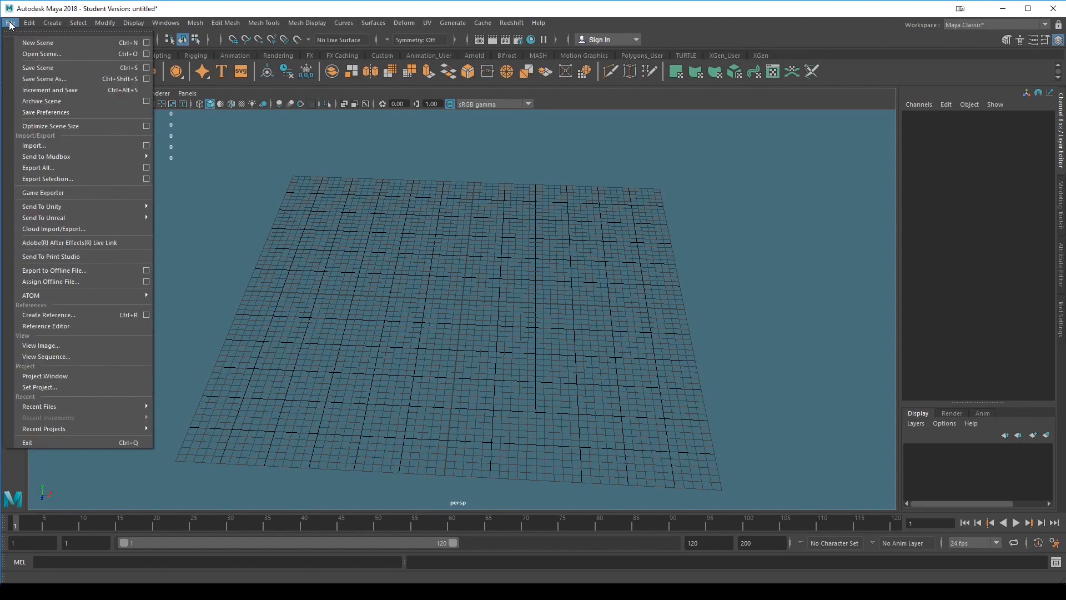
left_click(72, 376)
left_click_drag(483, 208, 400, 131)
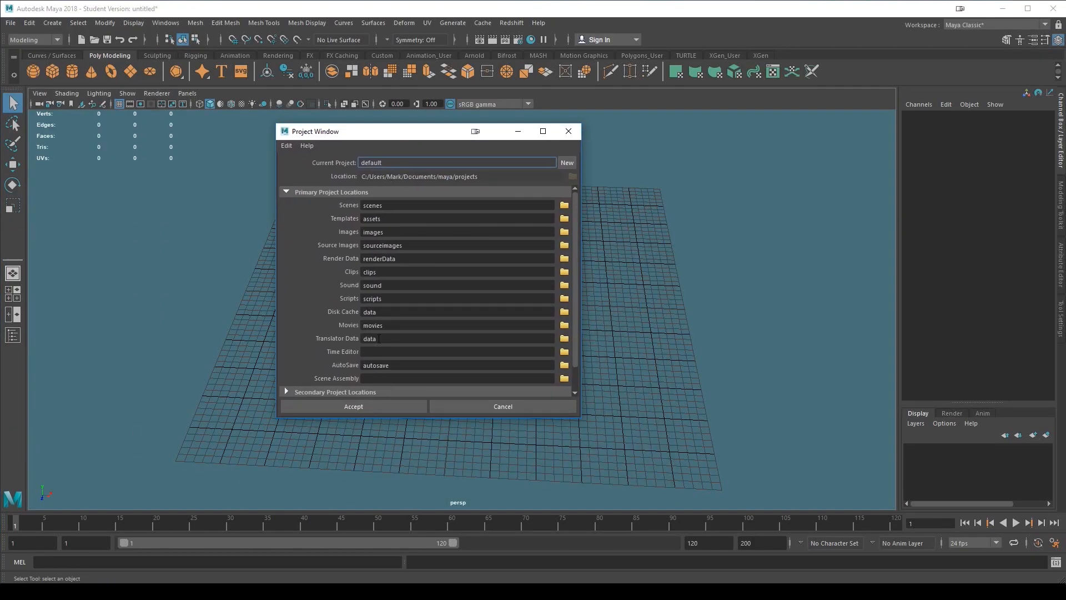
left_click(568, 163)
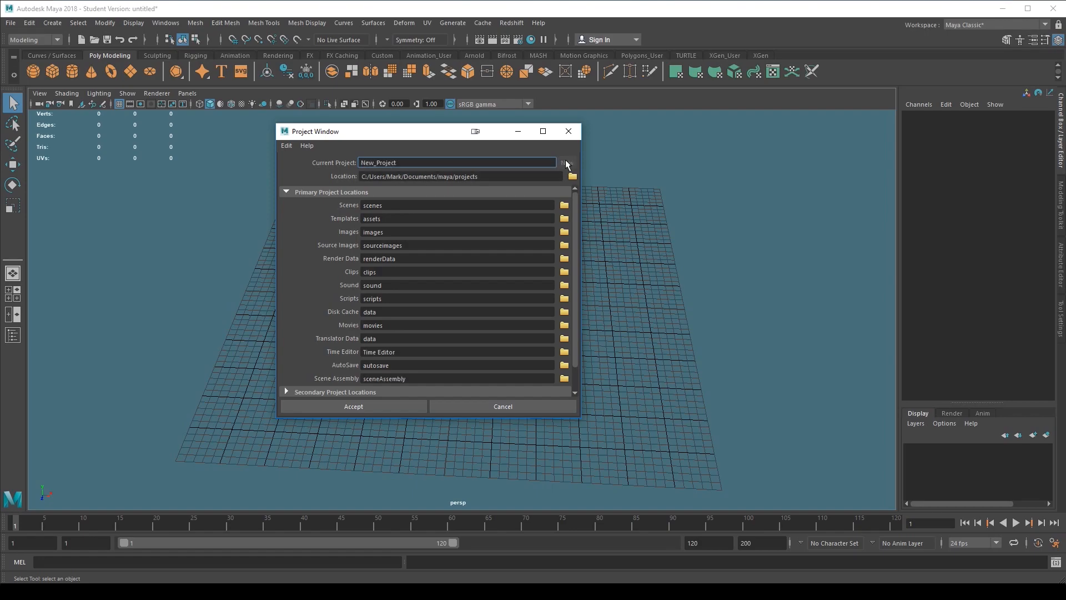
double_click(414, 162)
type("IntroTo3D")
left_click(573, 177)
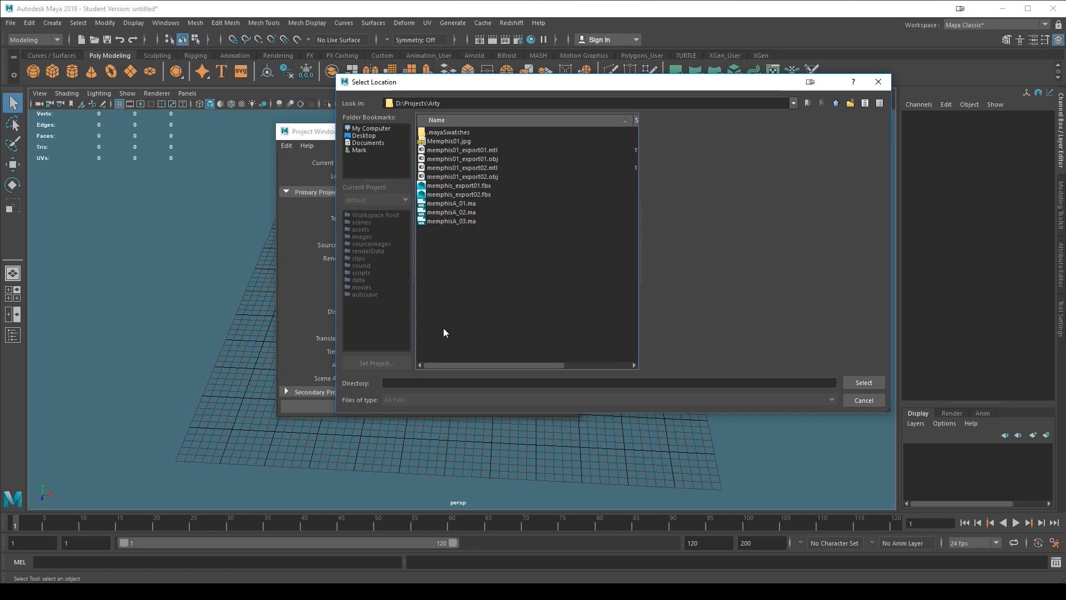
left_click(868, 384)
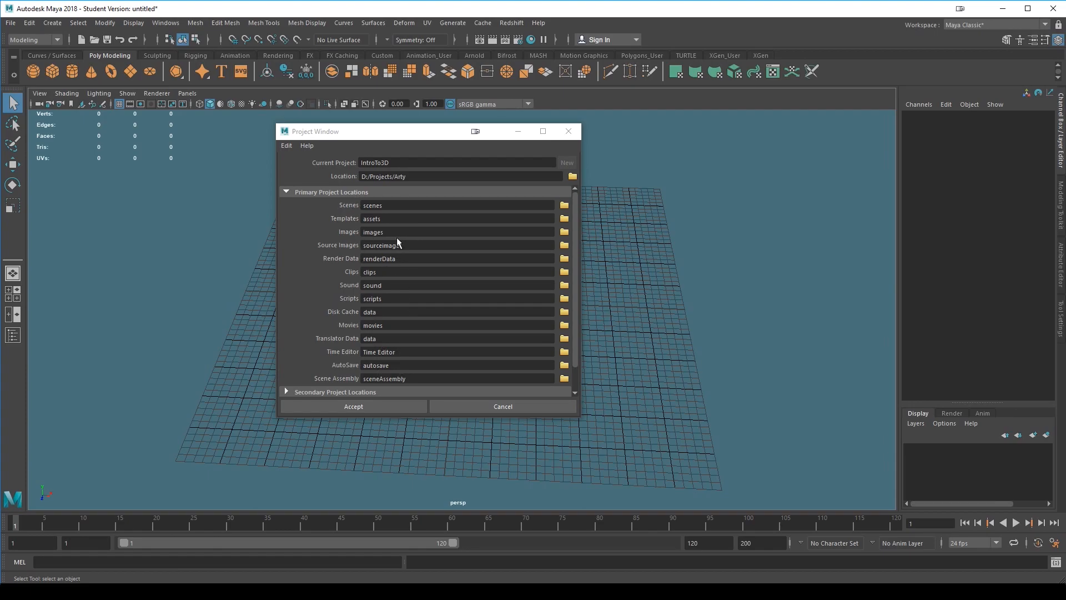
- Clear the Clips folder location from the project settings, keep the other locations, and create the project
double_click(369, 273)
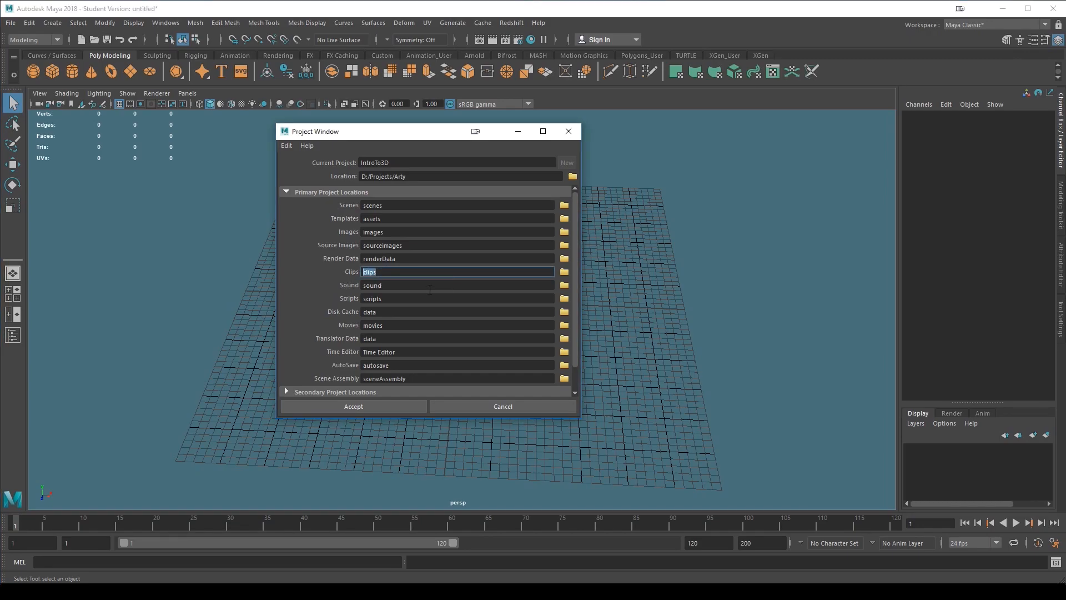
key("BackSpace")
left_click(393, 285)
left_click(400, 300)
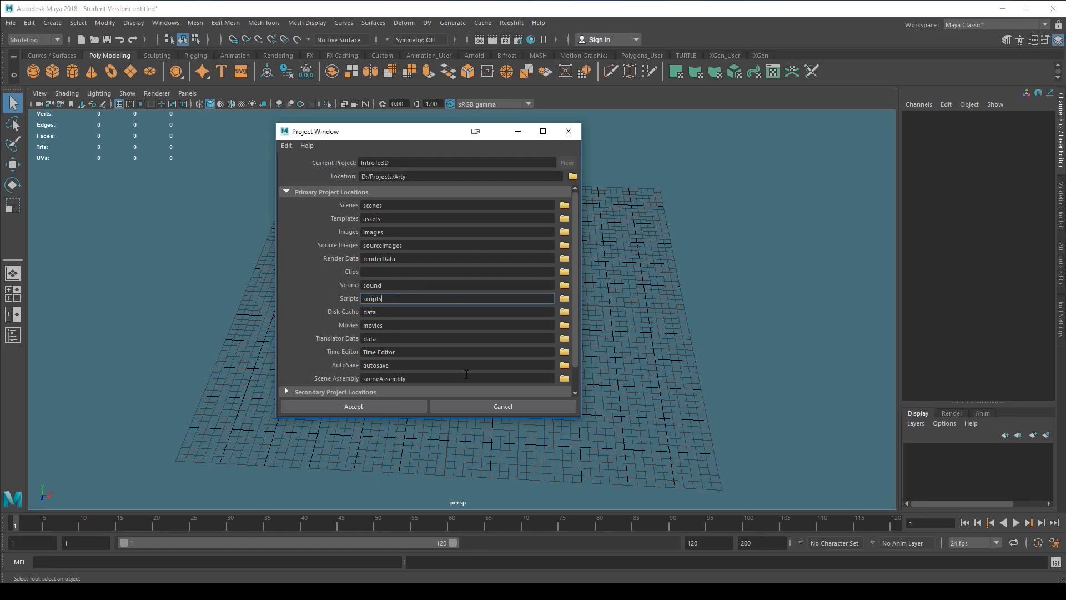
left_click(406, 339)
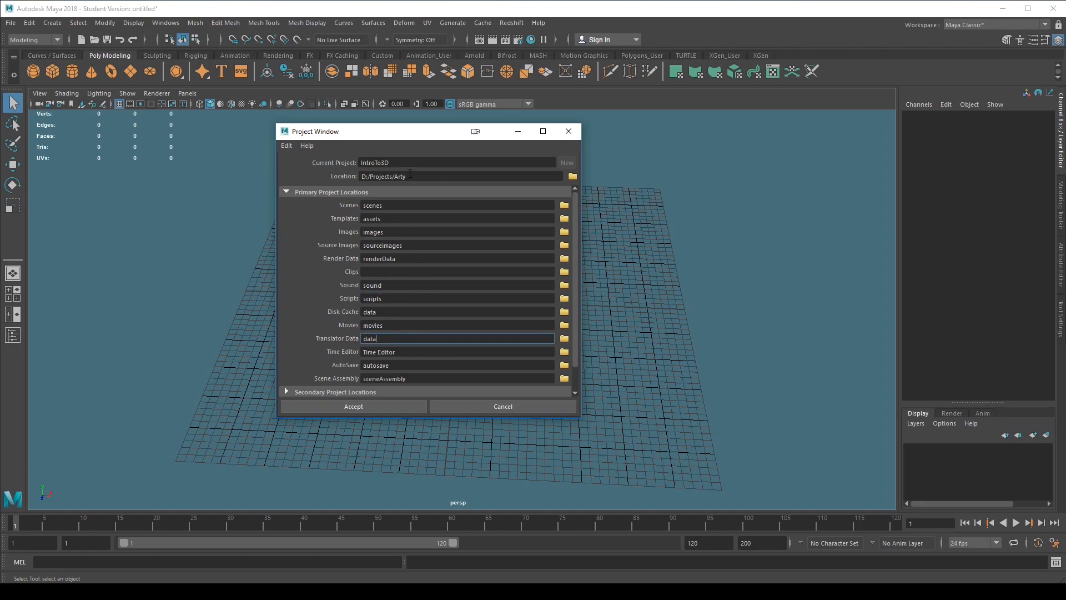
left_click(371, 408)
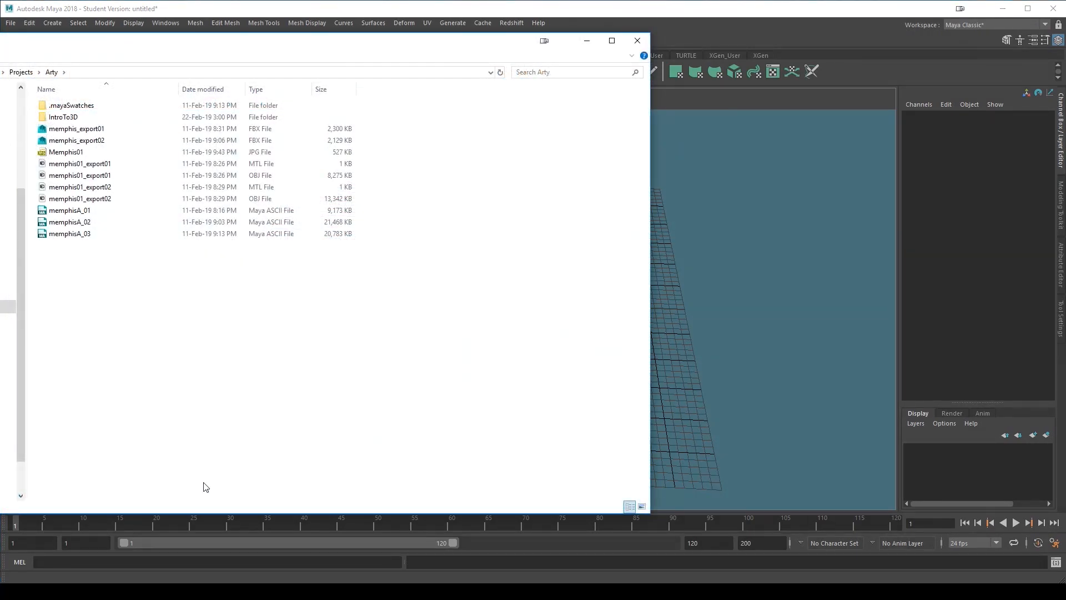
- Inspect the IntroTo3D project folder in File Explorer and open its scenes subfolder
double_click(65, 117)
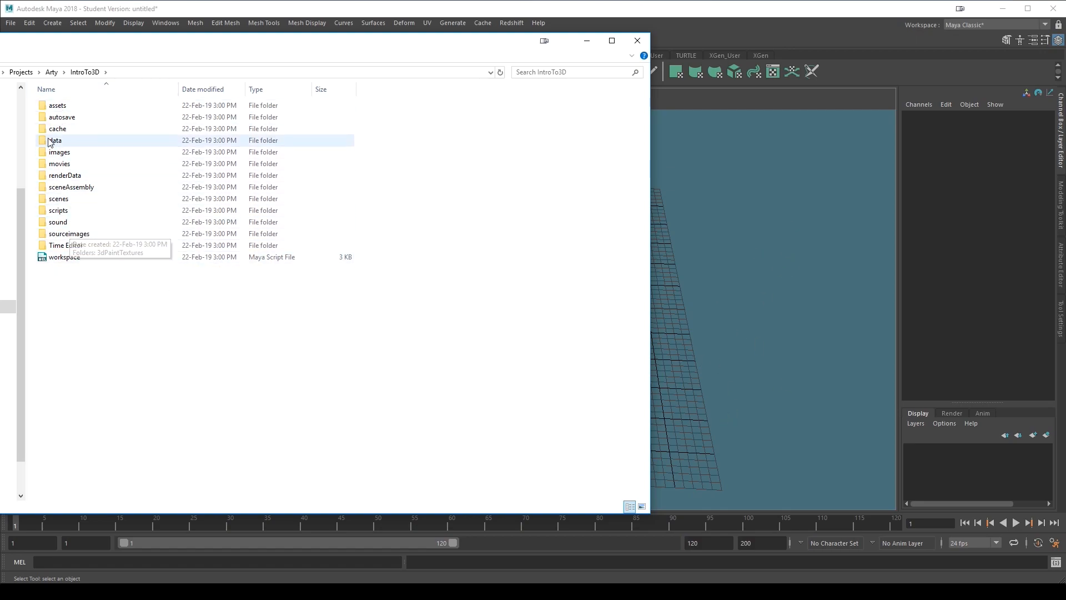
left_click(61, 201)
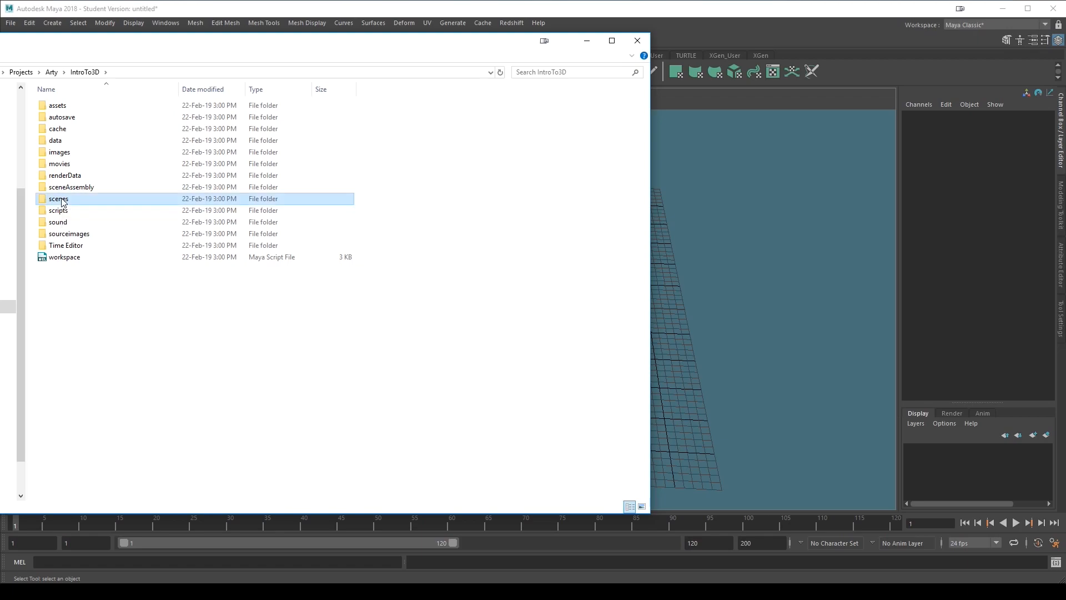
double_click(61, 201)
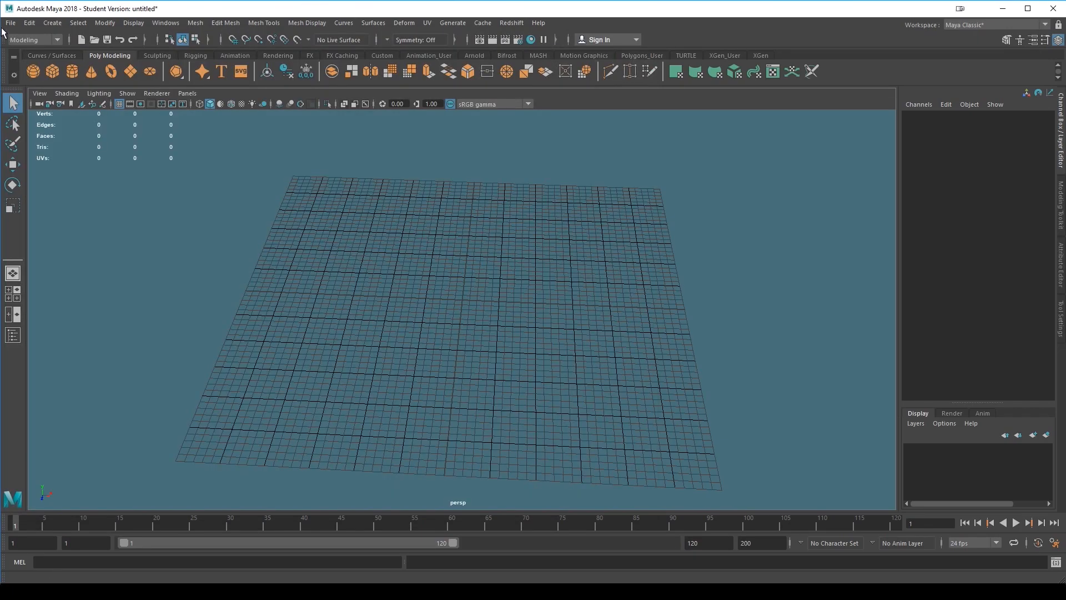
- Switch to Maya and save the scene as the Maya ASCII file objects01 in the project's scenes folder, accepting the student version notice
left_click(10, 23)
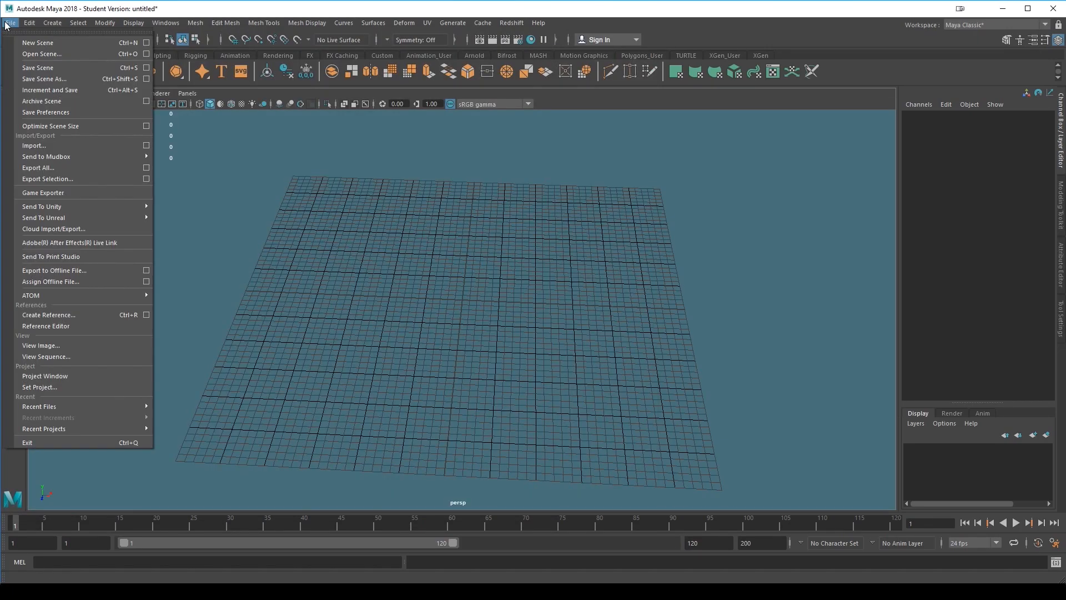
left_click(47, 80)
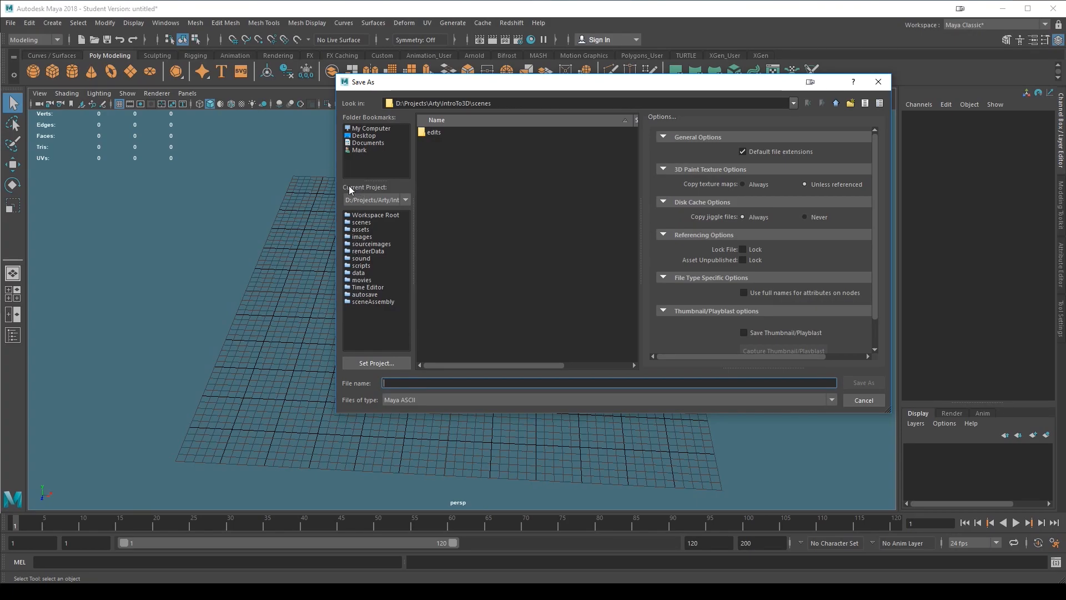
left_click(406, 200)
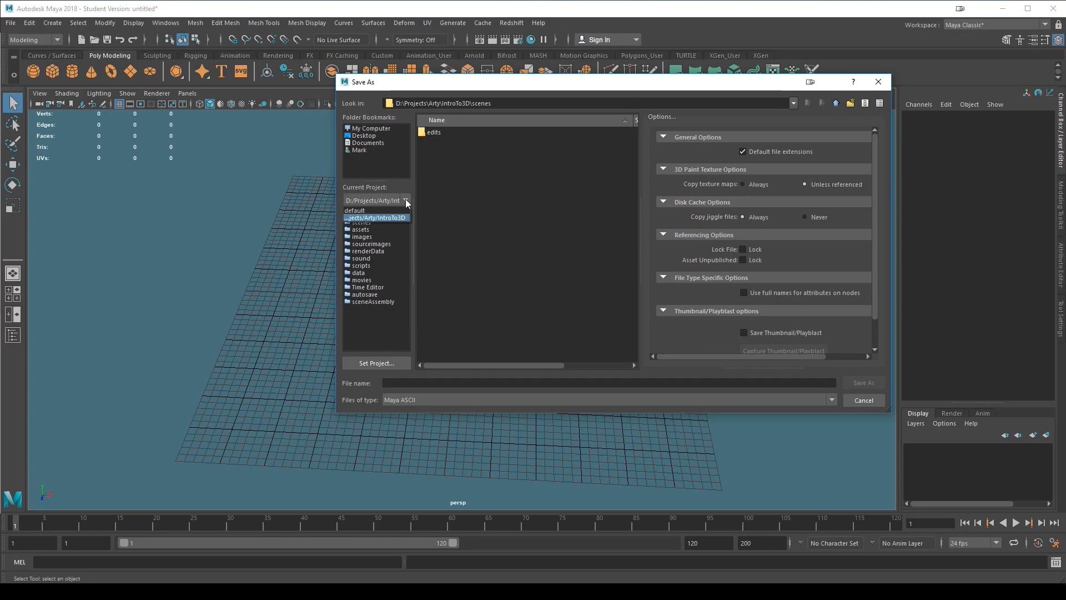
left_click(406, 201)
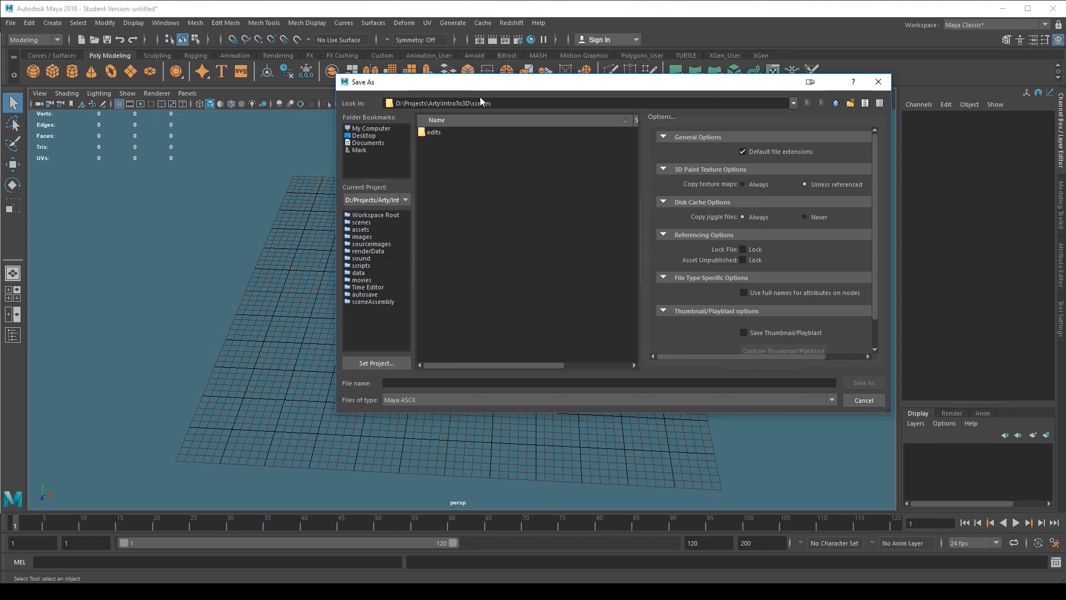
left_click(401, 382)
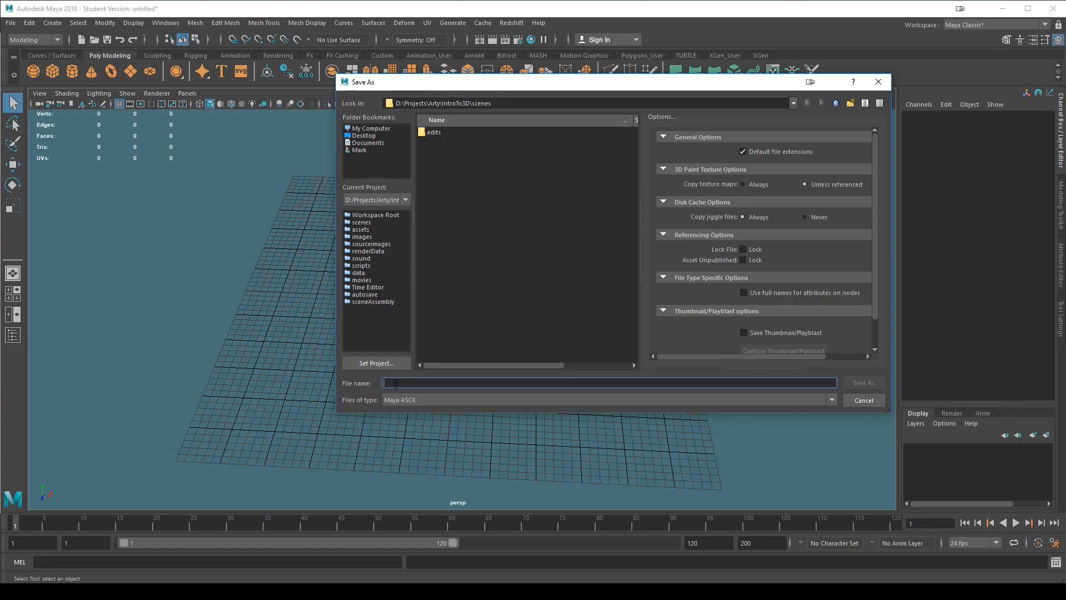
type("objects01")
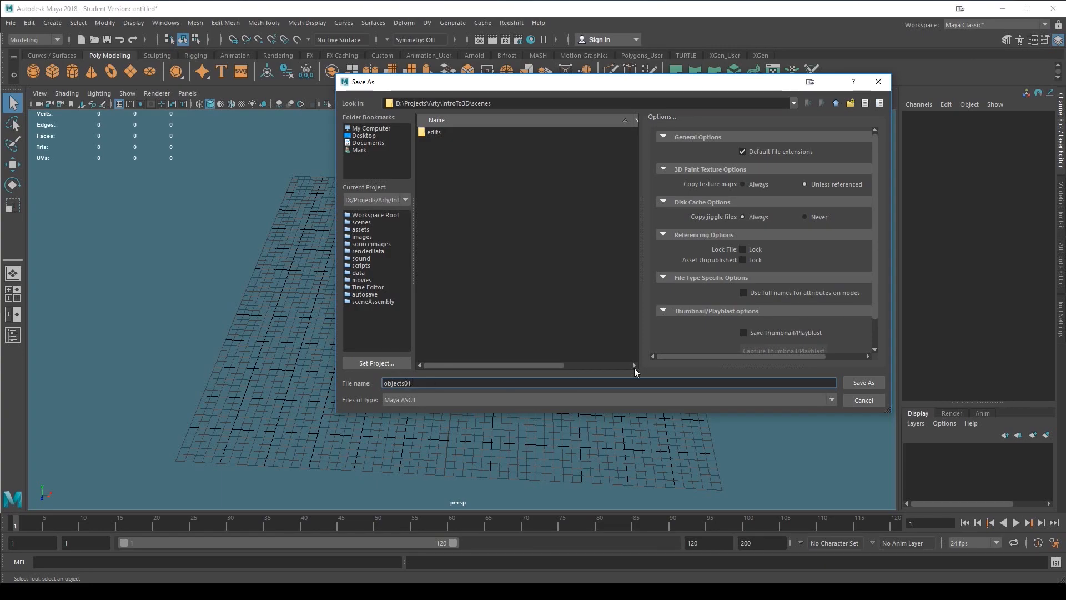
left_click(859, 384)
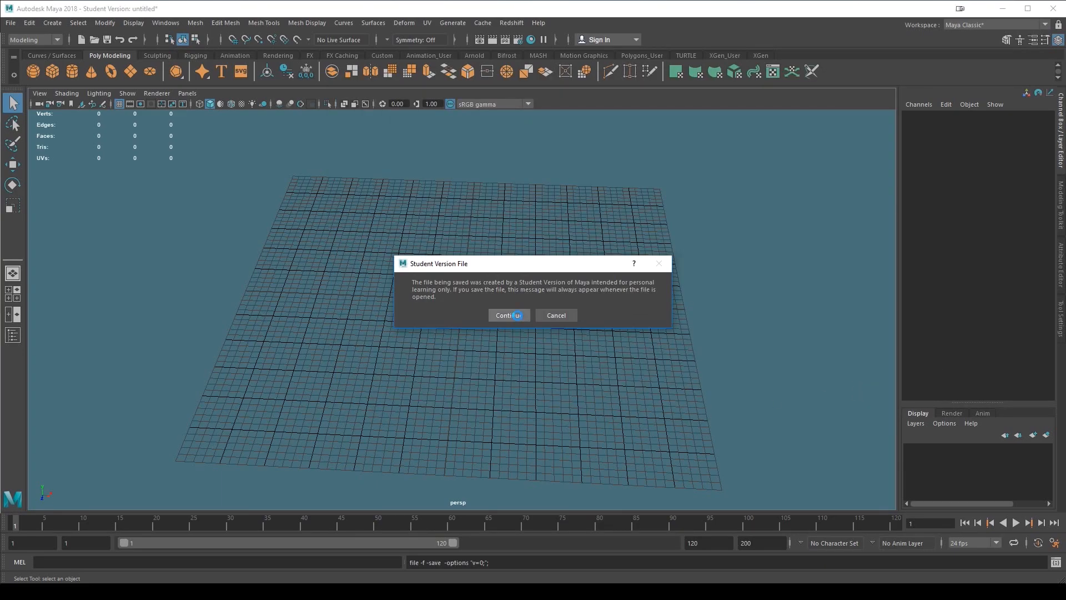
left_click(509, 316)
- Check the saved objects01 file in File Explorer, go back to the IntroTo3D folder, and return to Maya
key("alt+Tab")
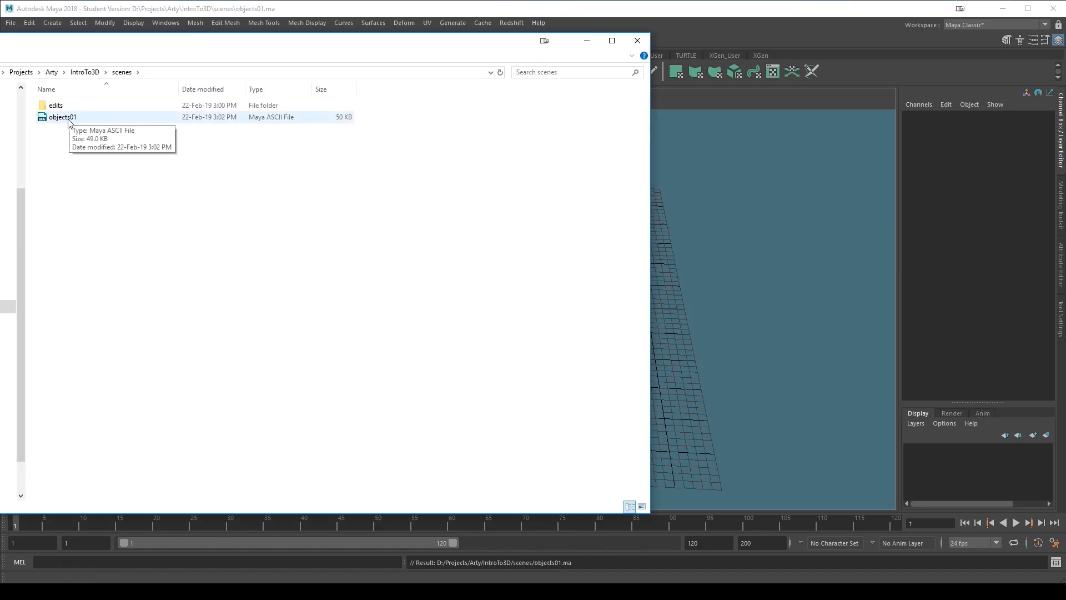
left_click(85, 72)
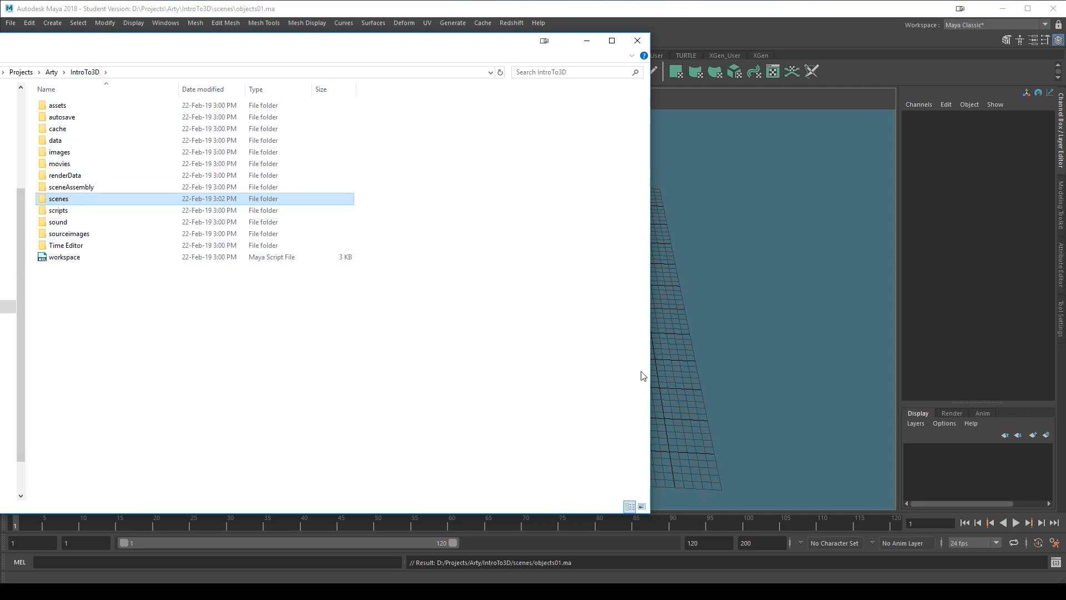
left_click(801, 256)
- Create a polygon cube at the centre of the grid and activate the Move tool
mouse_move(476, 313)
left_mouse_down("alt")
mouse_move(522, 317)
mouse_move(490, 312)
mouse_move(500, 316)
mouse_move(488, 325)
left_mouse_up("alt")
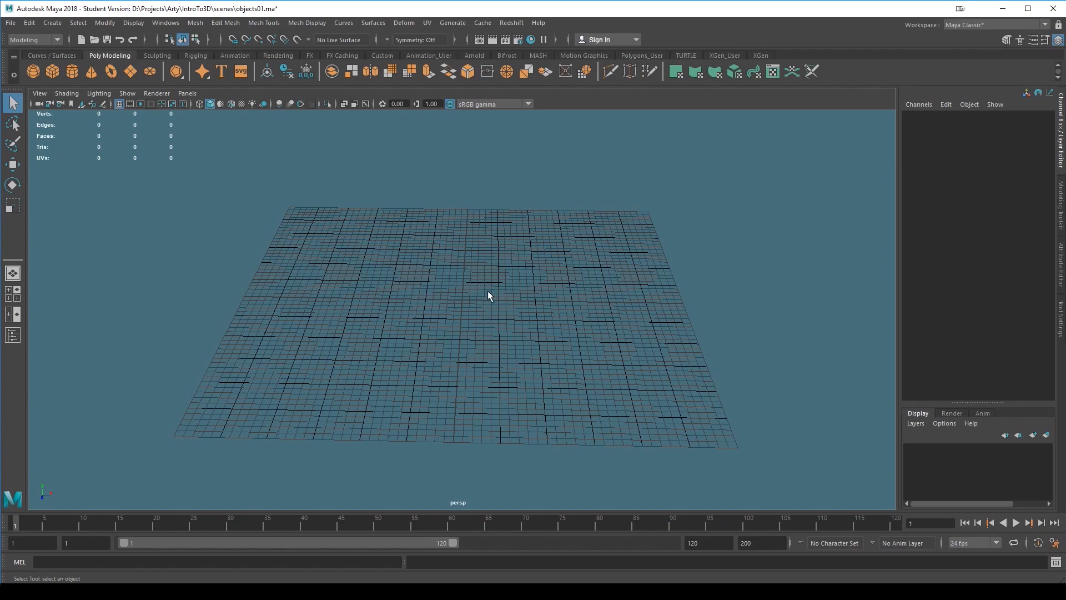
scroll(460, 324, "up", 10)
left_click_drag(557, 306, 545, 363, "alt")
key("space")
scroll(486, 308, "down", 3)
key("w")
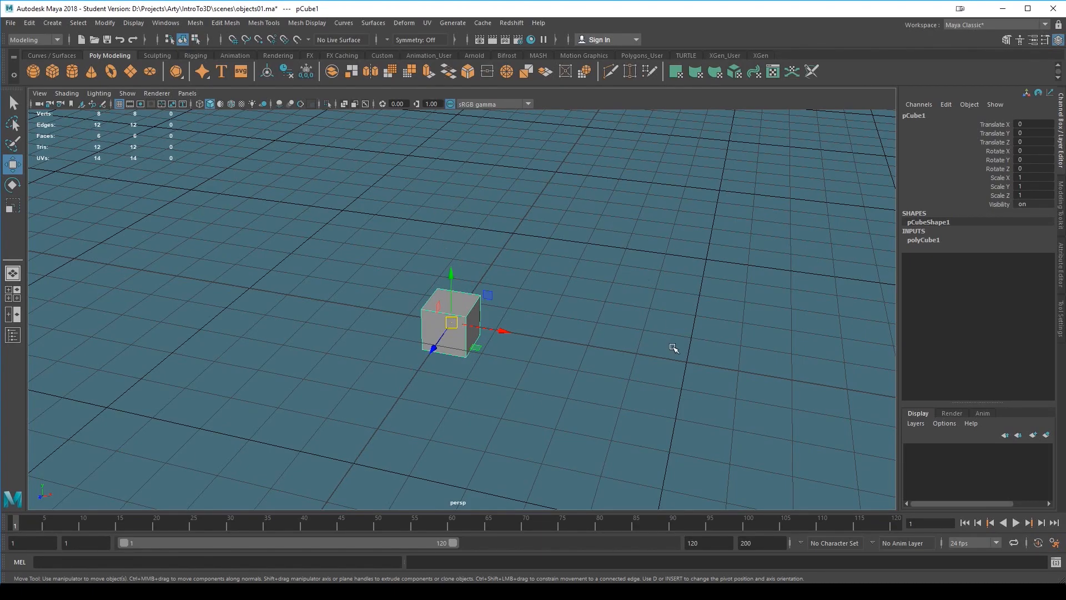
- Try moving the cube along the X axis and undo the move
left_click_drag(564, 401, 625, 362, "alt")
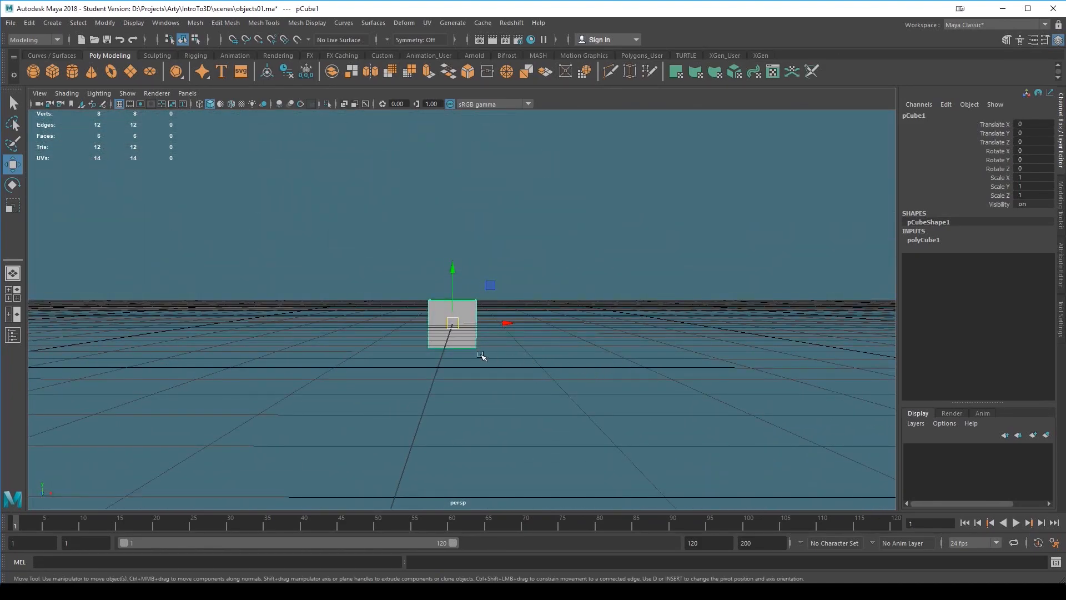
mouse_move(532, 321)
left_mouse_down()
mouse_move(673, 314)
mouse_move(307, 311)
mouse_move(519, 328)
left_mouse_up()
key("ctrl+z")
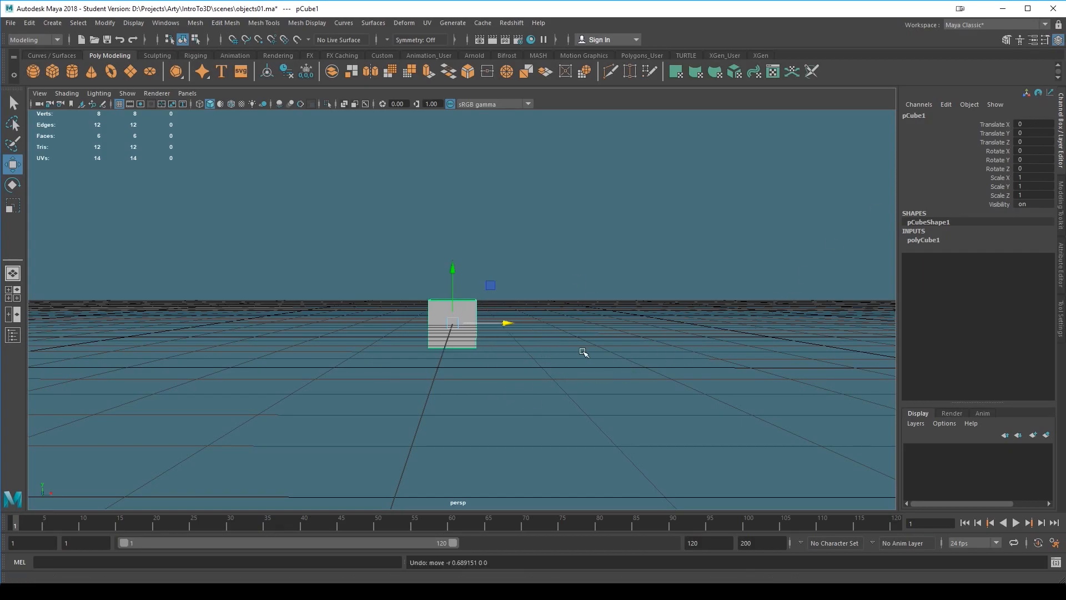
- Extrude the cube's positive X side face outward and upward in the front view, to about X 1.56, Y 0.83
left_click_drag(583, 353, 532, 374, "alt")
right_click_drag(472, 302, 471, 333)
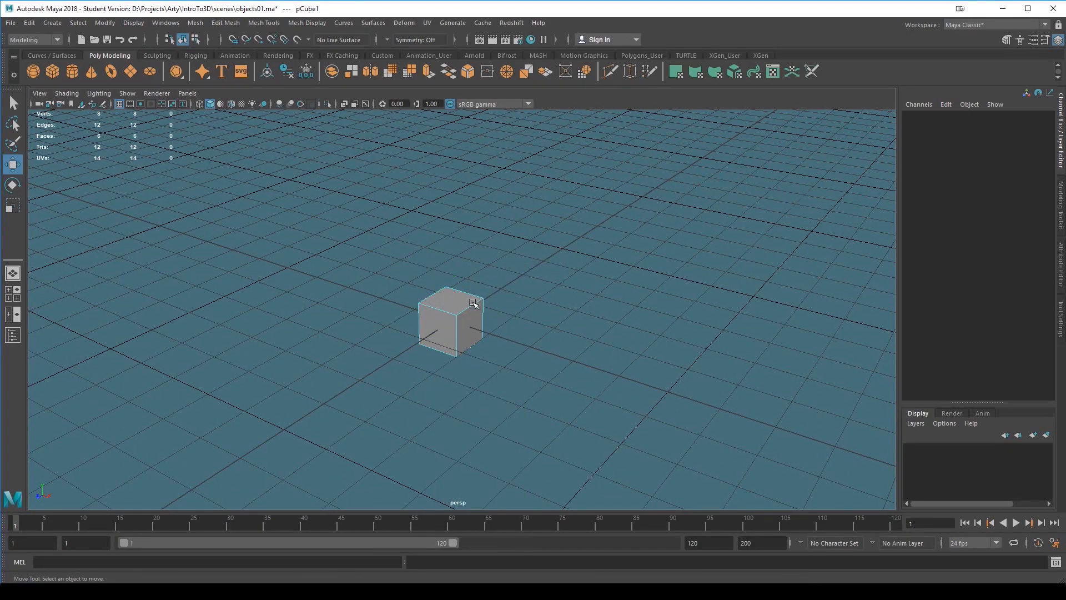
left_click(469, 329)
left_click_drag(512, 411, 550, 383, "alt")
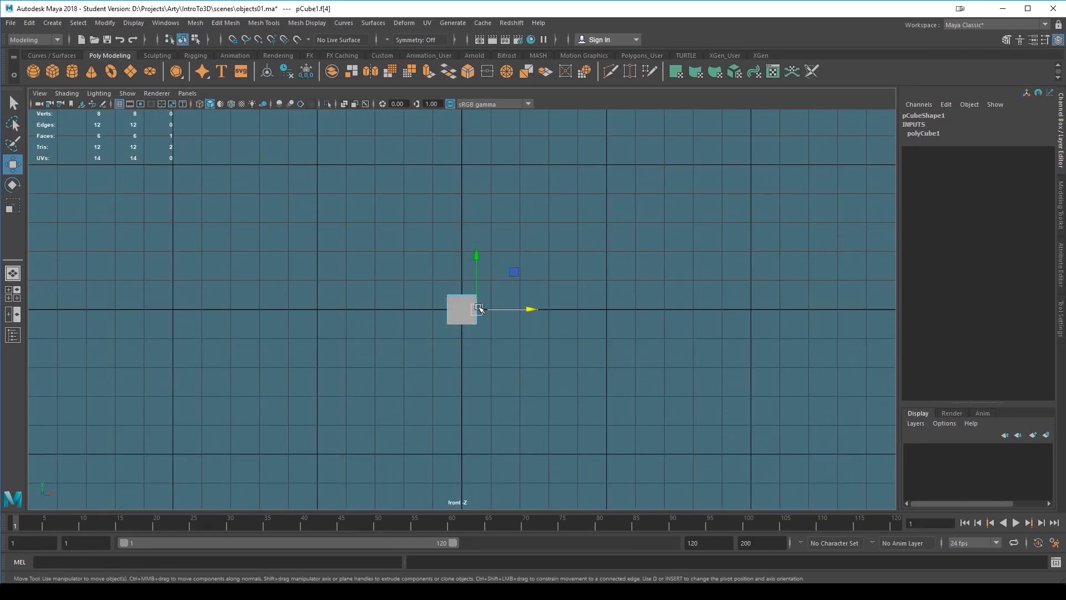
left_click(1060, 210)
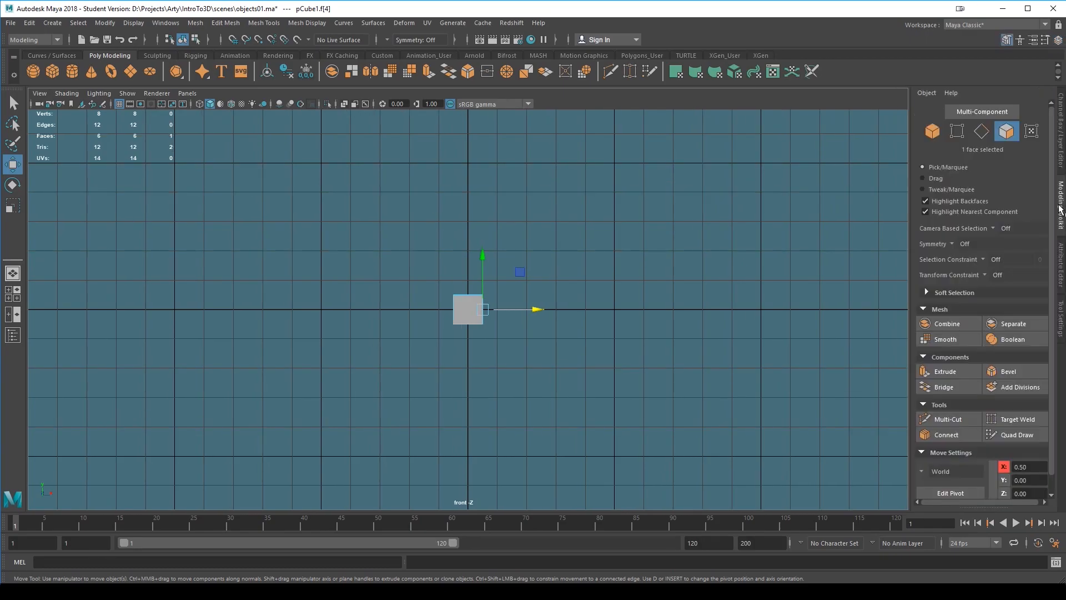
left_click(953, 369)
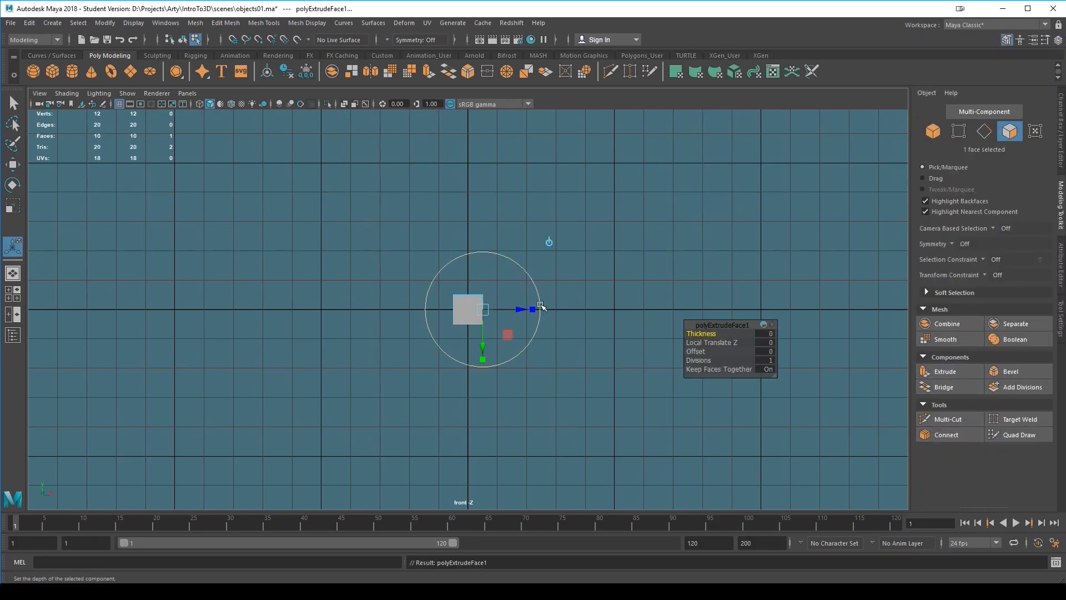
left_click_drag(519, 311, 515, 288)
key("w")
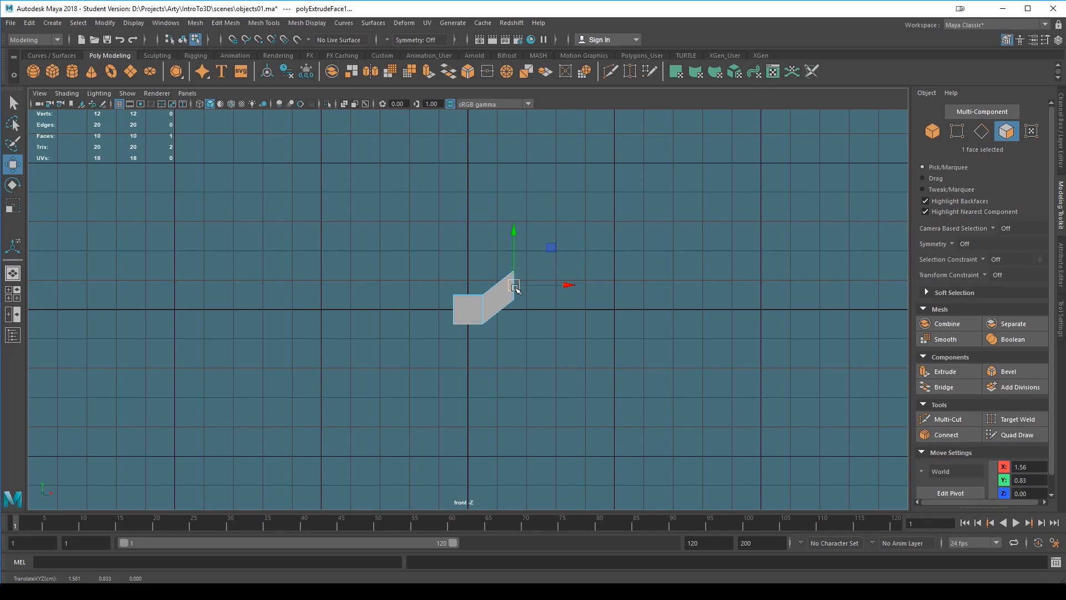
- Move the extruded end face to about X 1.66, Y 0.93 and return to the perspective view
left_click_drag(512, 231, 525, 255)
key("ctrl+z")
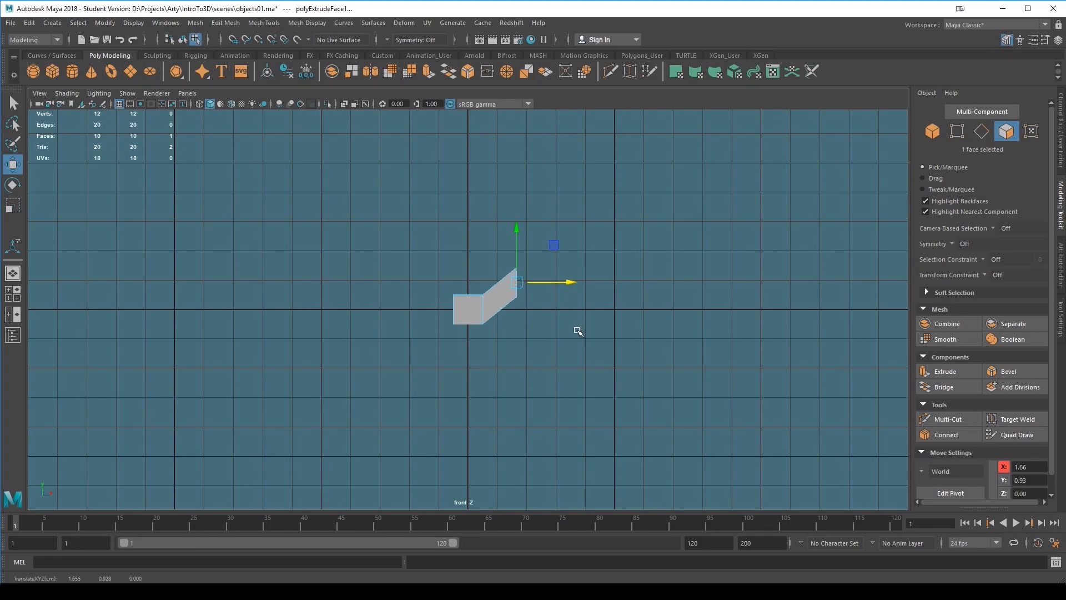
key("space")
left_click_drag(624, 353, 603, 324, "alt")
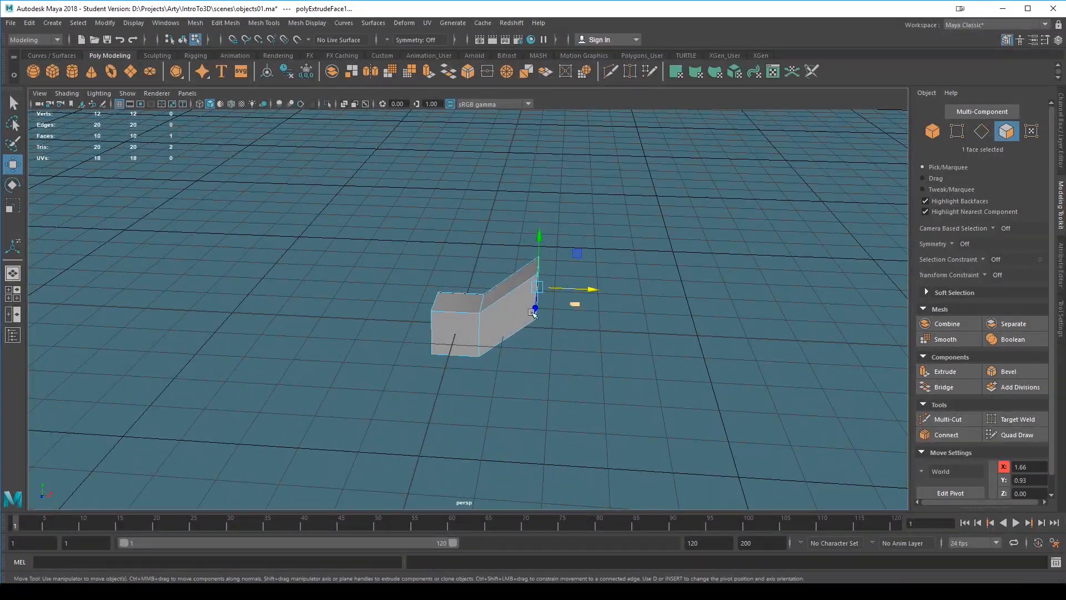
- Try moving the vertices at the cube's negative X end to about X -0.29, Y 0.04 in the front view, and undo it
scroll(550, 375, "down", 3)
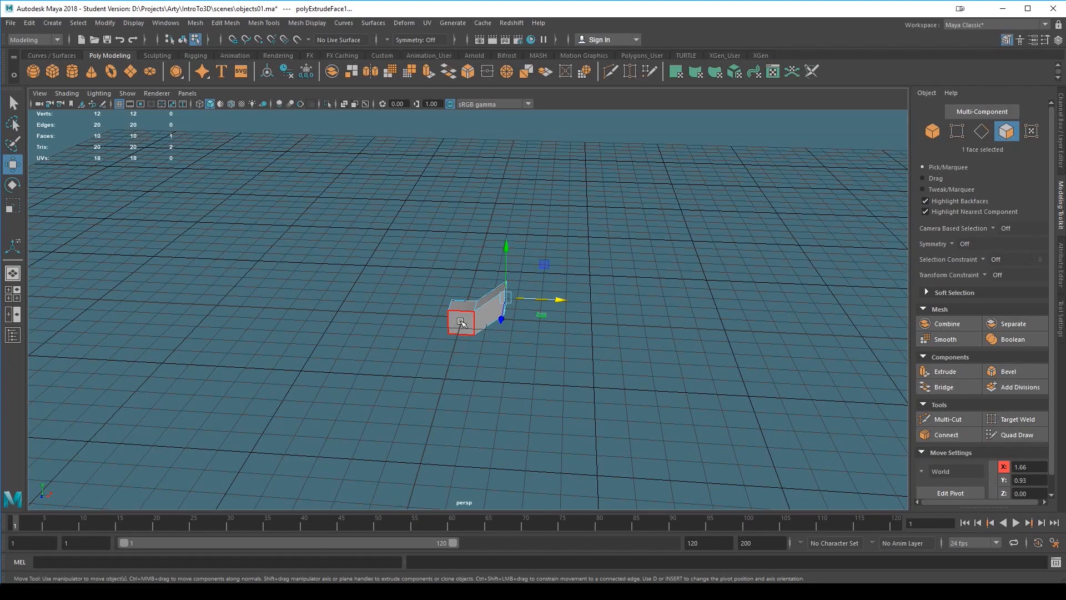
left_click_drag(537, 418, 481, 390, "alt")
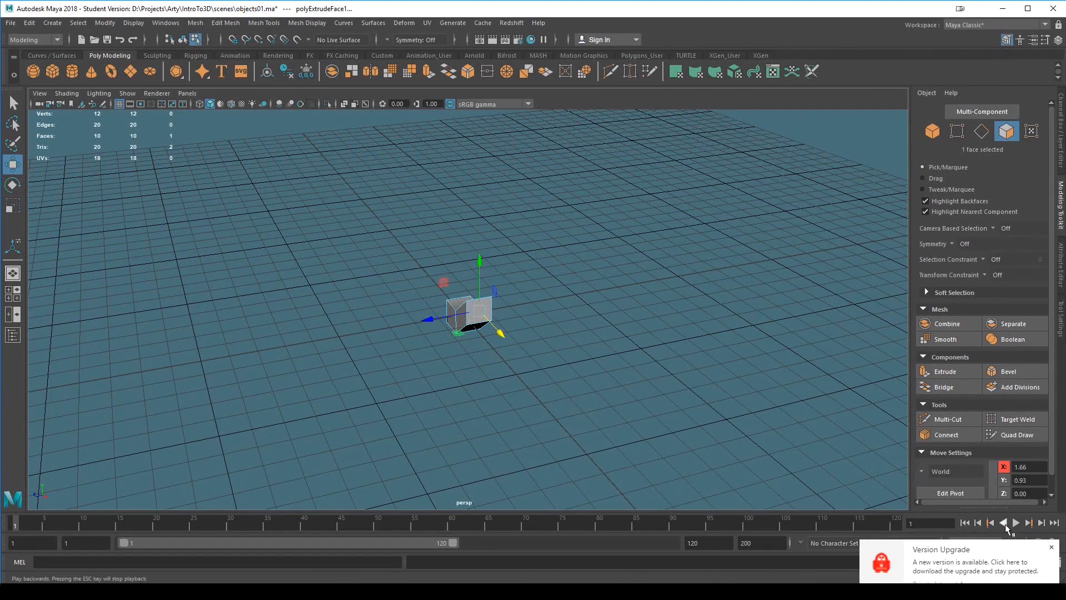
left_click_drag(555, 352, 590, 280, "alt")
key("space")
middle_click_drag(589, 299, 545, 360, "alt")
scroll(543, 361, "up", 3)
middle_click_drag(545, 407, 609, 336, "alt")
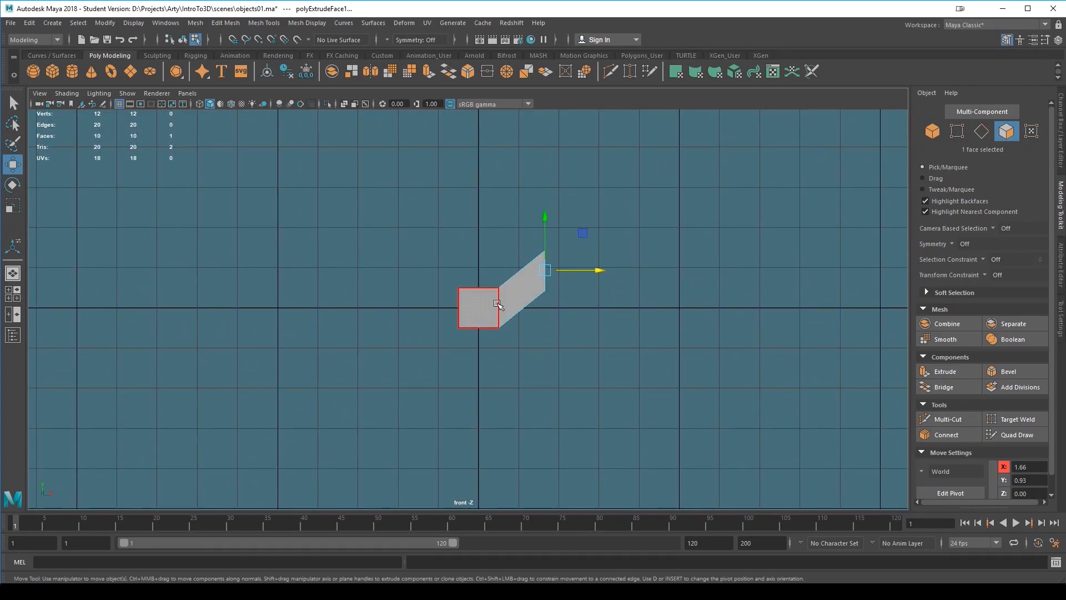
right_click_drag(497, 304, 444, 266)
left_click_drag(401, 250, 480, 379)
left_click_drag(453, 306, 462, 328)
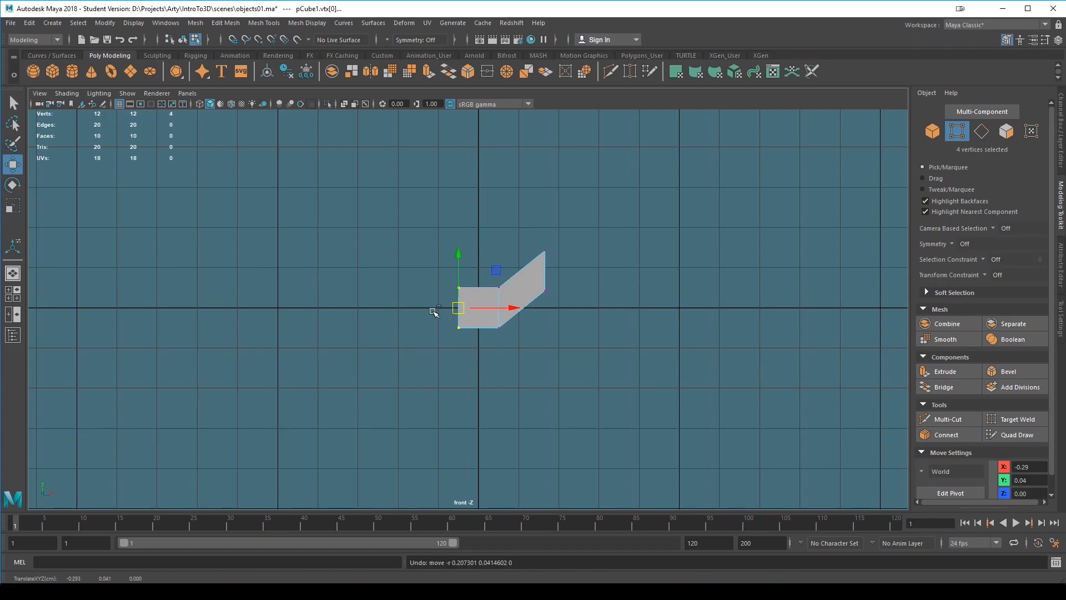
left_click_drag(407, 245, 473, 348)
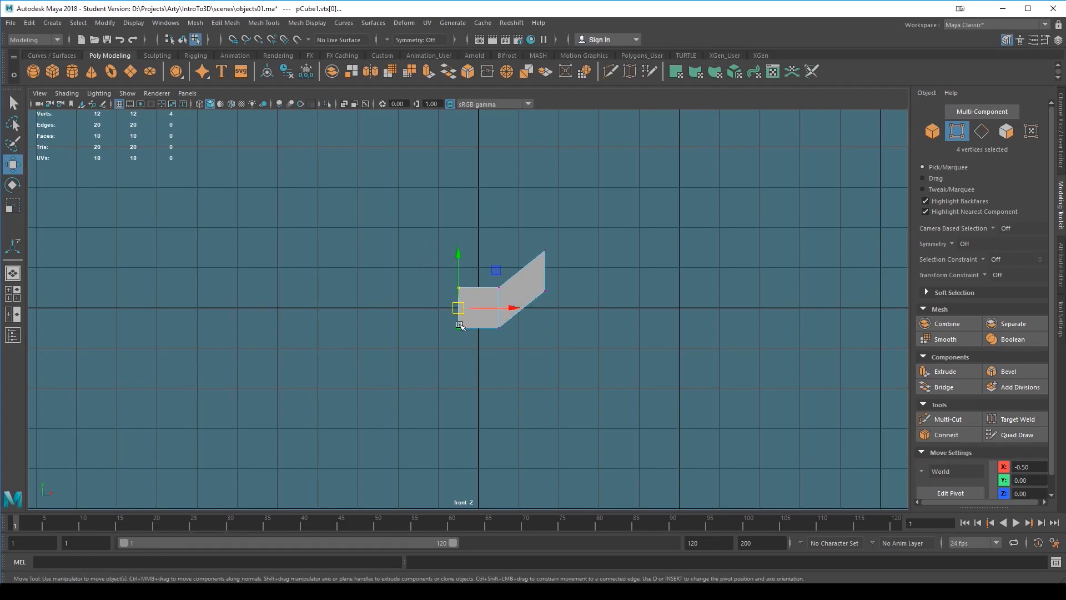
- Marquee-select the vertices at the negative X end in the front view and check in perspective that all four are selected
right_click_drag(475, 269, 430, 270)
left_click_drag(414, 257, 486, 364)
key("space")
left_click_drag(540, 342, 537, 317)
left_click_drag(495, 366, 453, 322, "alt")
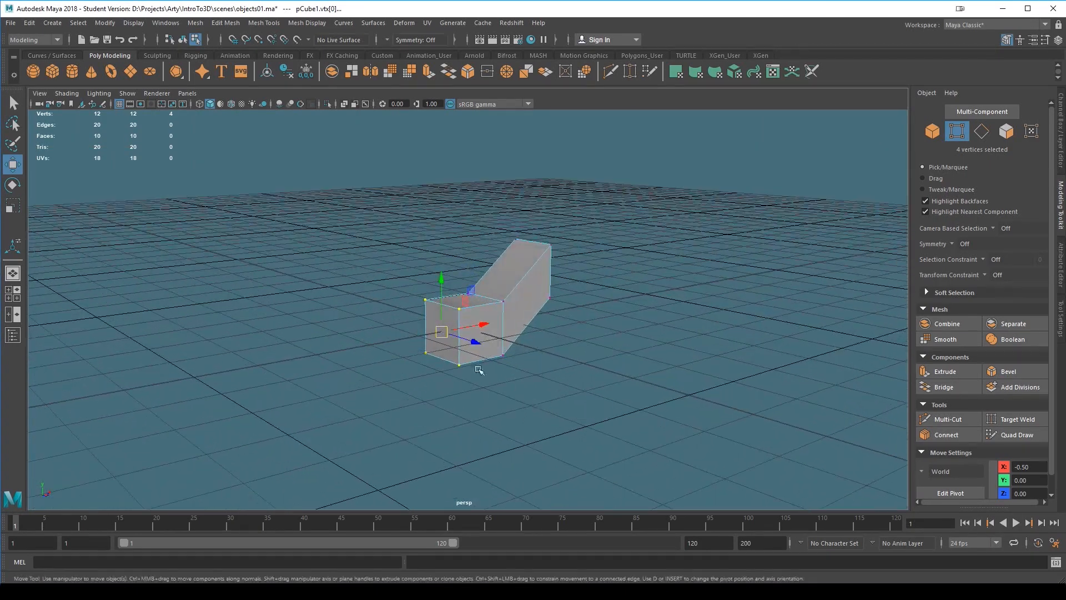
left_click_drag(428, 358, 455, 300, "alt")
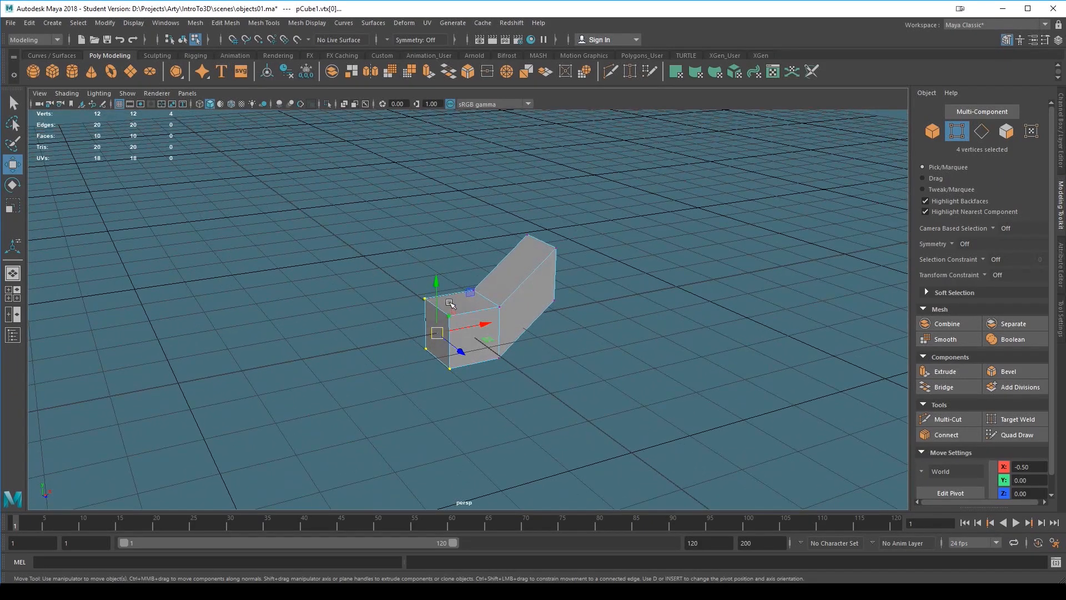
- Select the negative X end face in the perspective view and return to the front view
right_click_drag(432, 326, 431, 309)
left_click(428, 312)
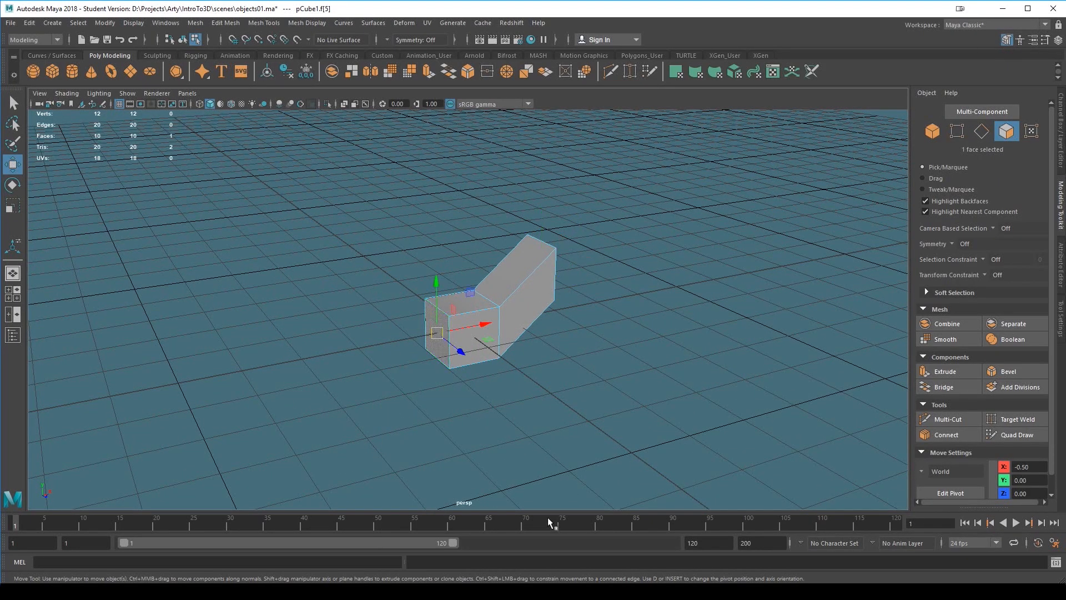
key("space")
left_click_drag(537, 351, 532, 374)
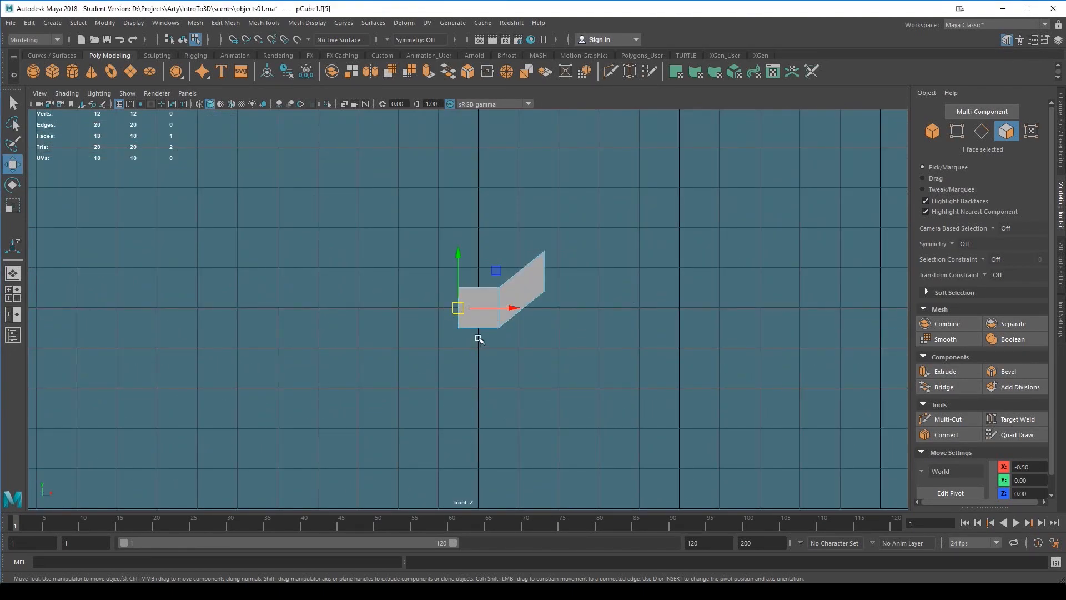
- Select the four negative X end vertices in the front view and move them freely to about X -0.02, Y -0.21
right_click_drag(488, 269, 489, 321)
right_click_drag(427, 268, 426, 269)
left_click_drag(367, 215, 479, 369)
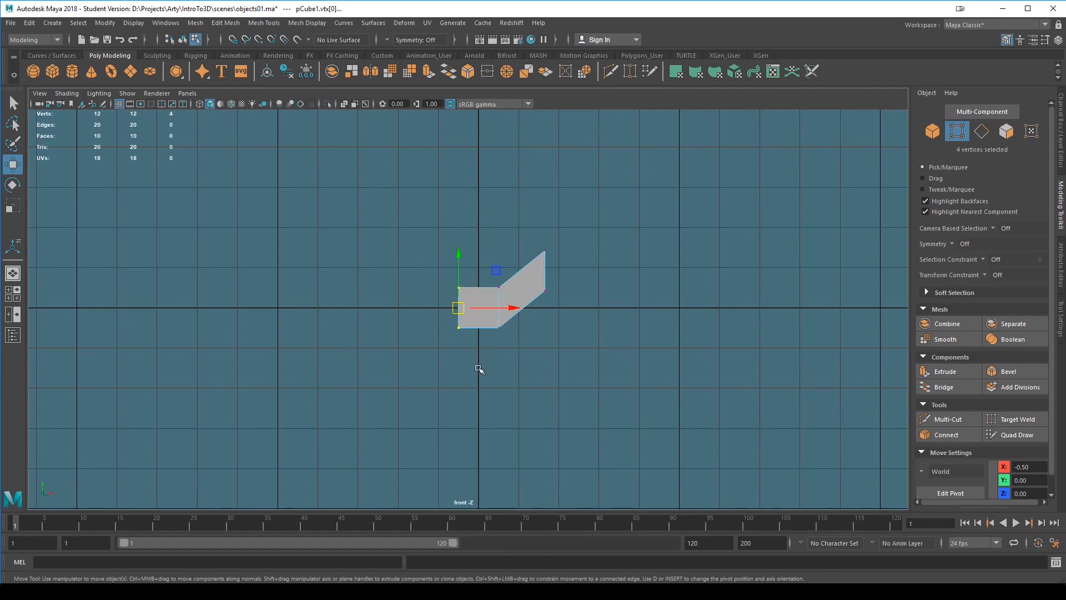
mouse_move(458, 308)
left_mouse_down()
mouse_move(460, 279)
mouse_move(405, 283)
mouse_move(498, 256)
mouse_move(467, 305)
mouse_move(478, 316)
left_mouse_up()
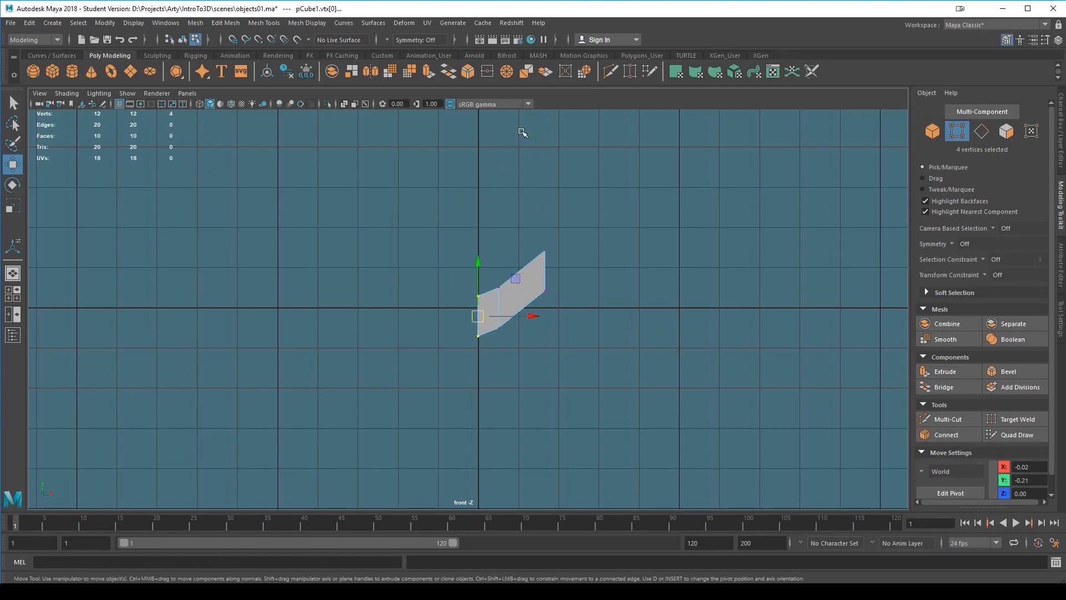
- Toggle the grid display off and on, enable grid snapping, and snap the selected end vertices to X -1
left_click(119, 105)
left_click(120, 106)
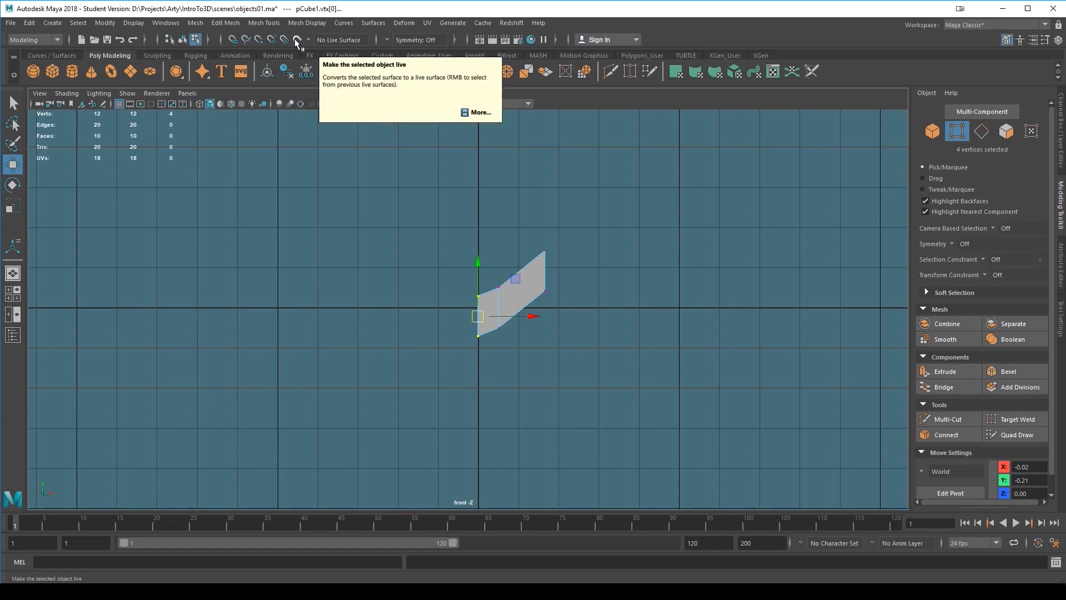
left_click(235, 43)
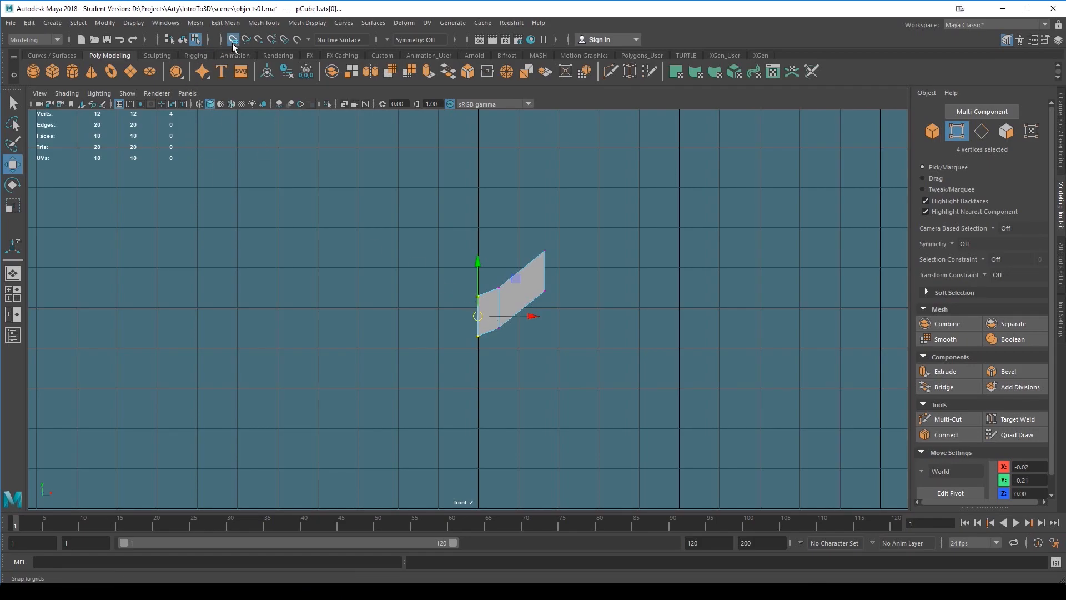
left_click_drag(481, 320, 457, 314)
- Try snapping the end's upper two vertices to X -1, Y 2, undo it, and snap all four end vertices to X -2, Y 1
left_click_drag(362, 245, 434, 236)
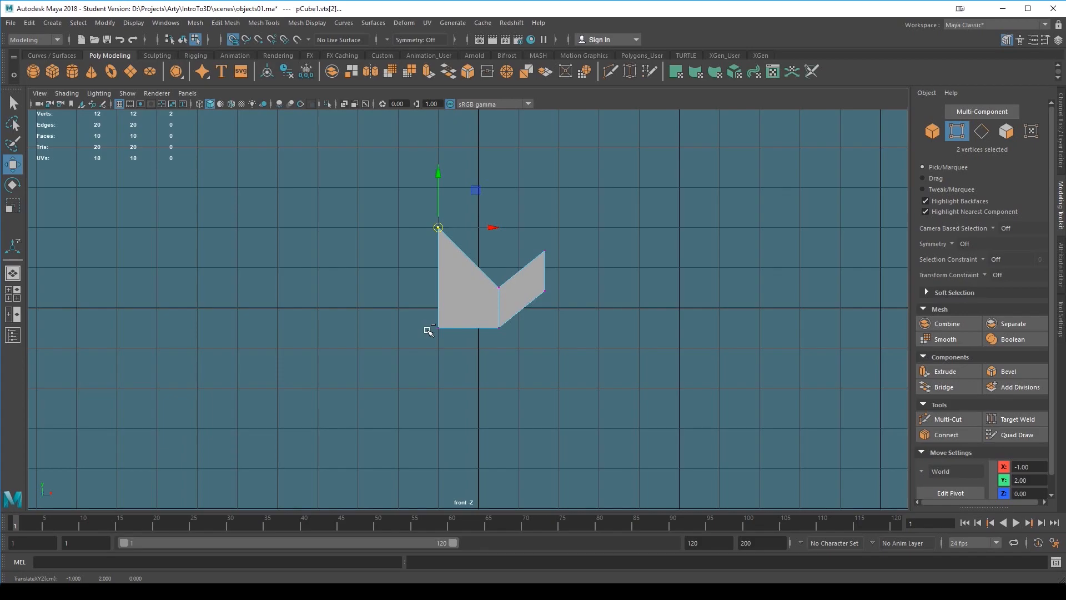
key("ctrl+z")
left_click_drag(392, 257, 448, 352)
left_click_drag(439, 308, 395, 267)
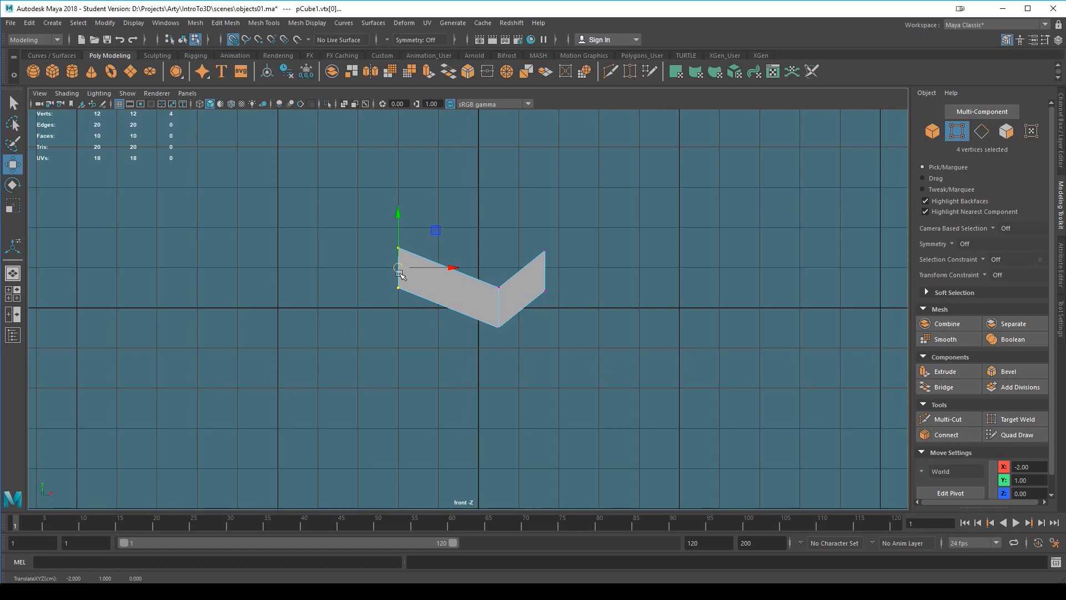
- Snap the negative X end vertices to the grid origin and the four middle vertices to X 1, Y 1
left_click_drag(398, 268, 512, 332)
middle_click_drag(512, 332, 527, 331)
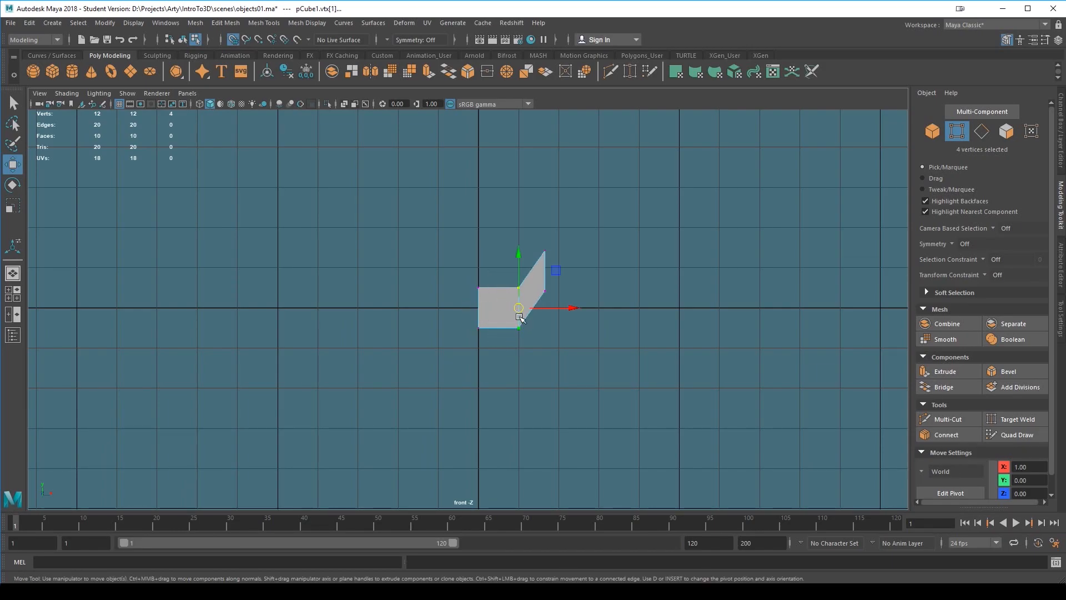
left_click_drag(519, 305, 526, 265)
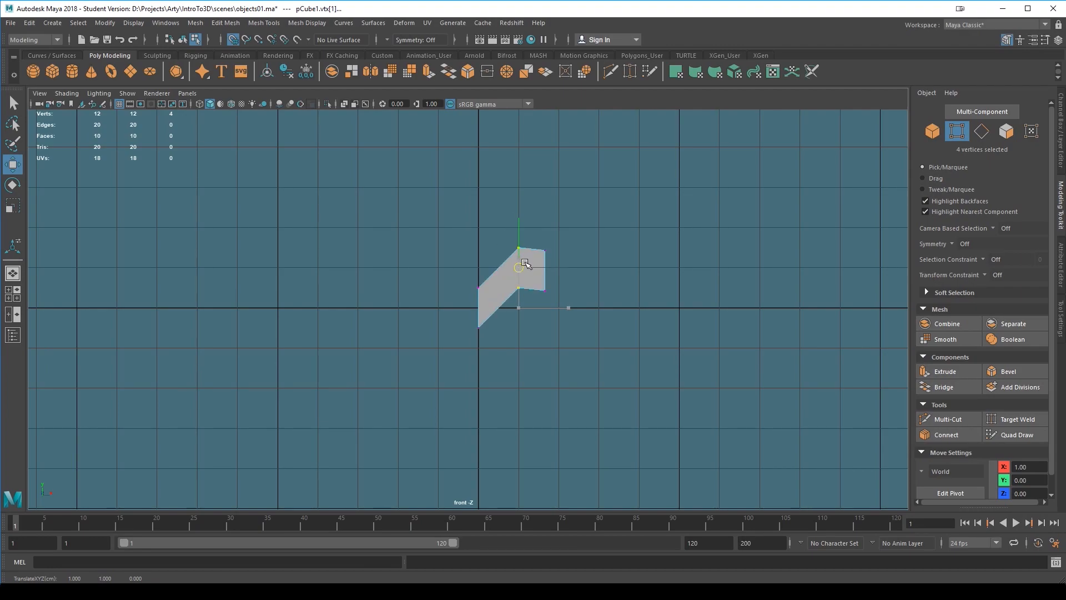
- Move the middle and outer end vertices outward and up together, and snap the four middle vertices to X 2, Y 2
left_click_drag(614, 218, 488, 326)
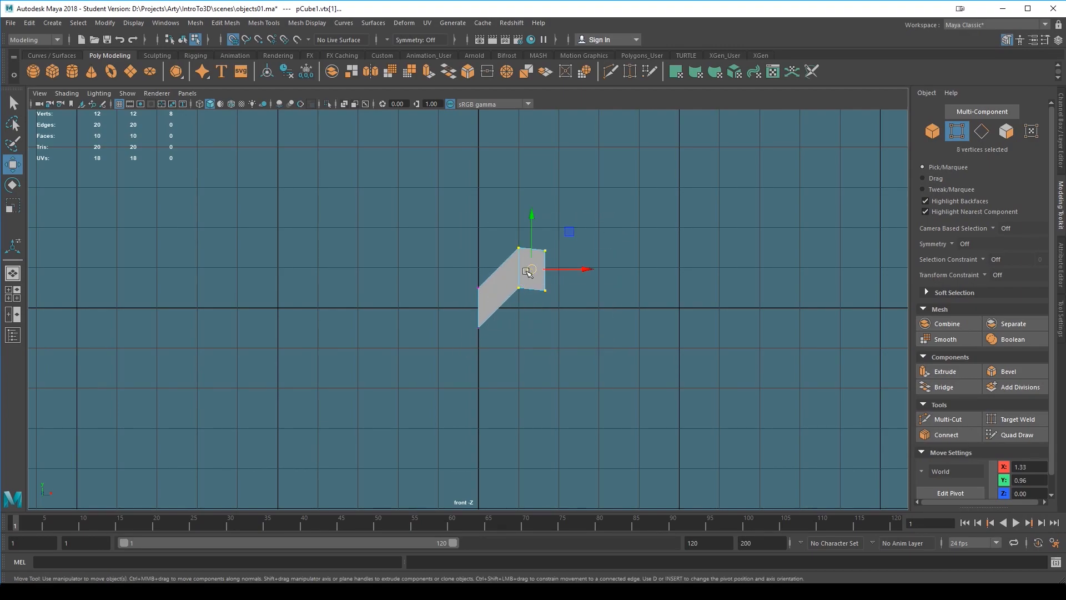
left_click_drag(528, 269, 633, 243)
left_click_drag(584, 162, 634, 270)
left_click_drag(630, 230, 551, 246)
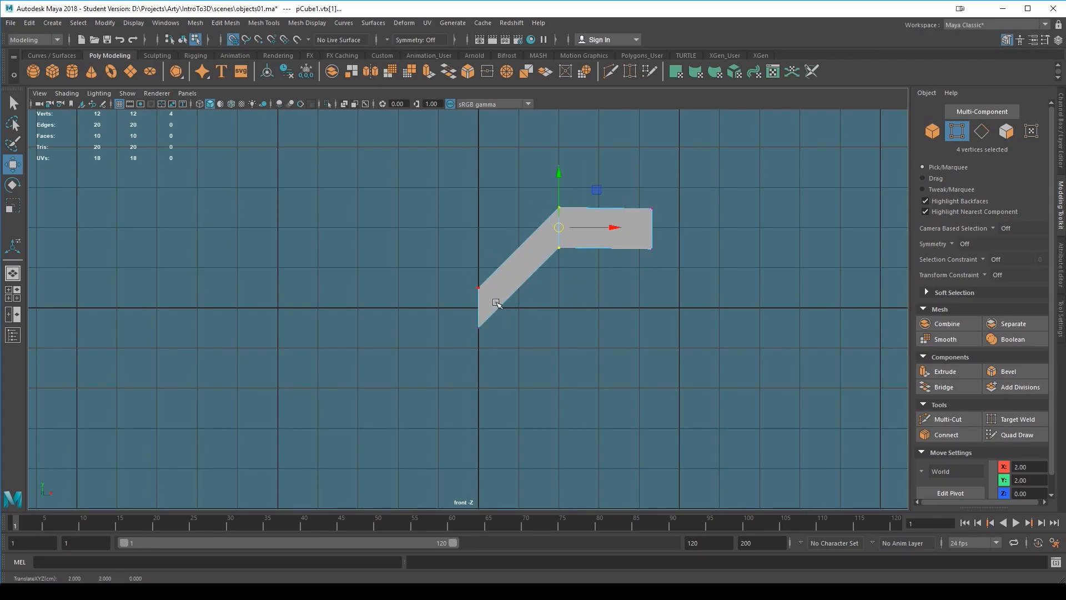
- Snap the four outer end vertices to X 4, Y 0 to form an inverted V, and return to the perspective view
left_click_drag(618, 172, 685, 282)
left_click_drag(652, 227, 454, 348)
key("space")
key("space")
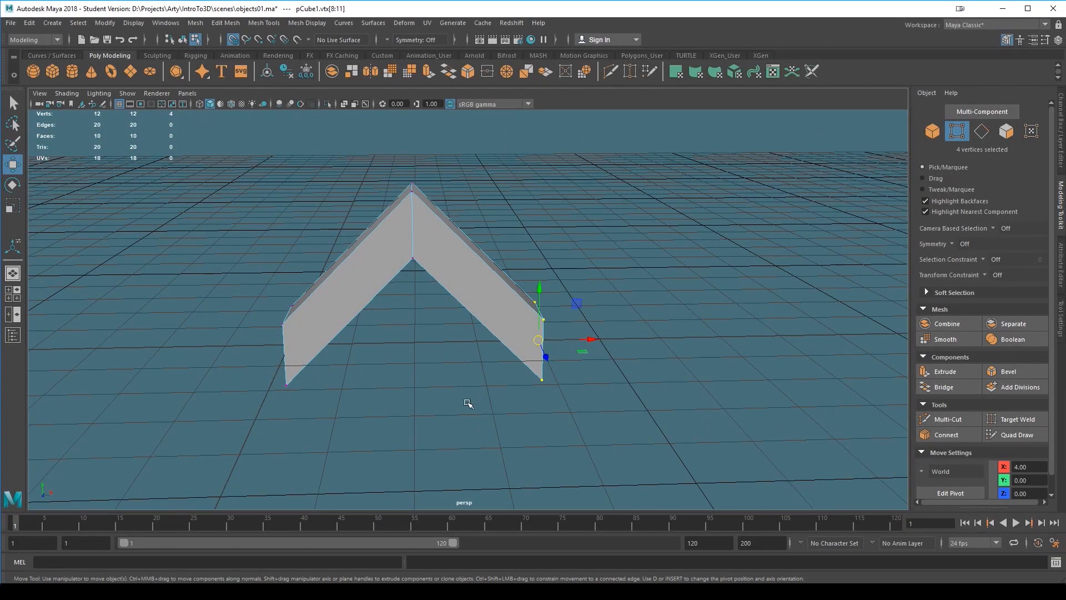
- Examine the inverted V shape while switching between the perspective and front views
middle_click_drag(461, 384, 483, 352, "alt")
key("space")
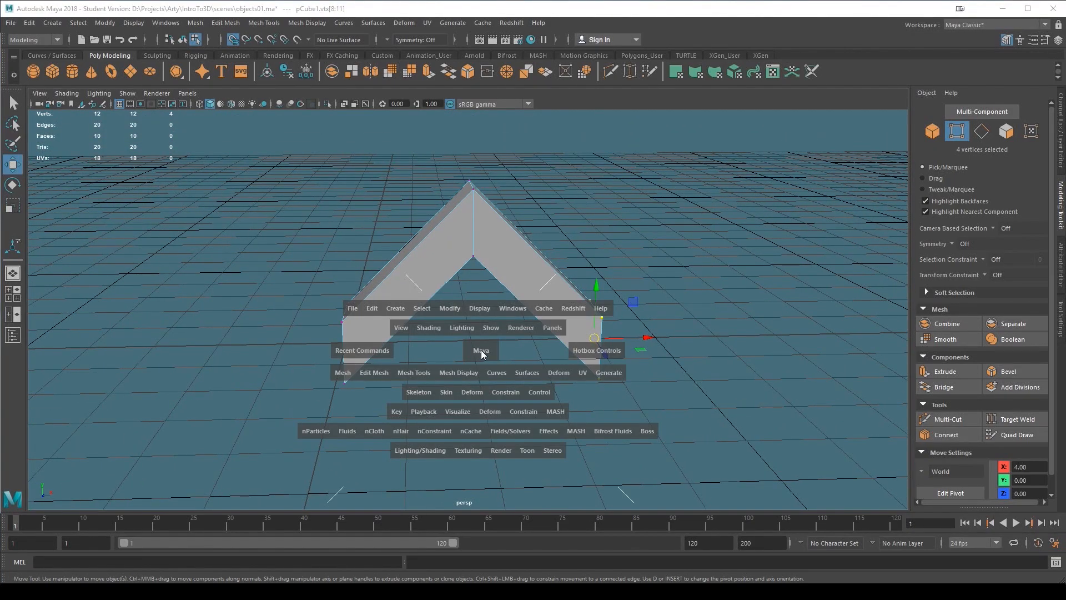
left_click_drag(481, 352, 486, 322)
key("space")
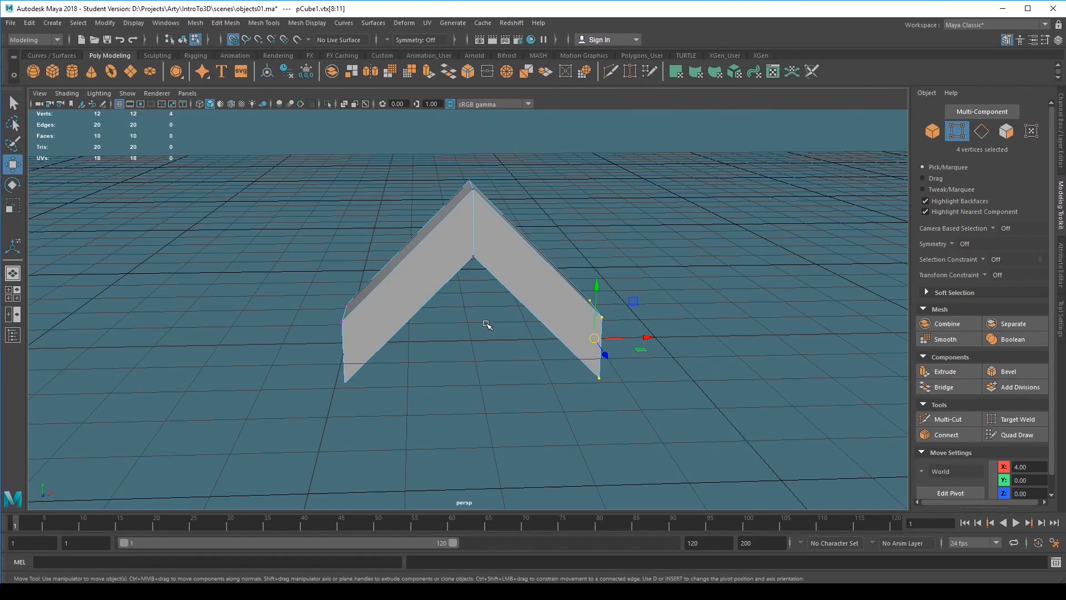
left_click_drag(513, 382, 412, 372, "alt")
key("space")
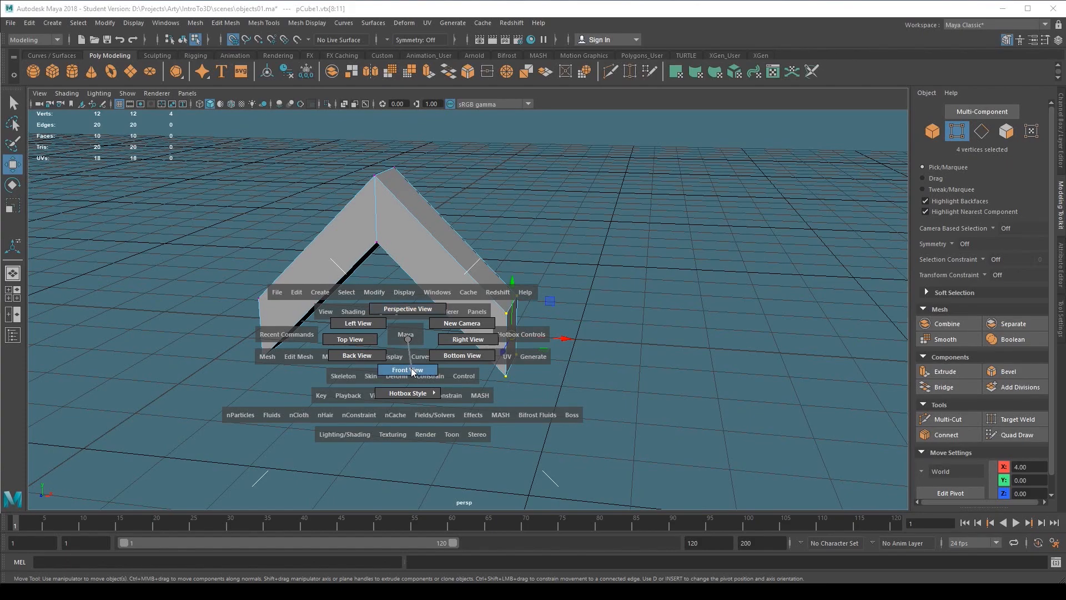
key("space")
left_click_drag(436, 308, 438, 333)
key("space")
key("space")
mouse_move(438, 333)
left_mouse_down()
mouse_move(437, 303)
mouse_move(426, 363)
mouse_move(449, 348)
left_mouse_up()
key("space")
key("space")
left_click_drag(502, 370, 473, 404, "alt")
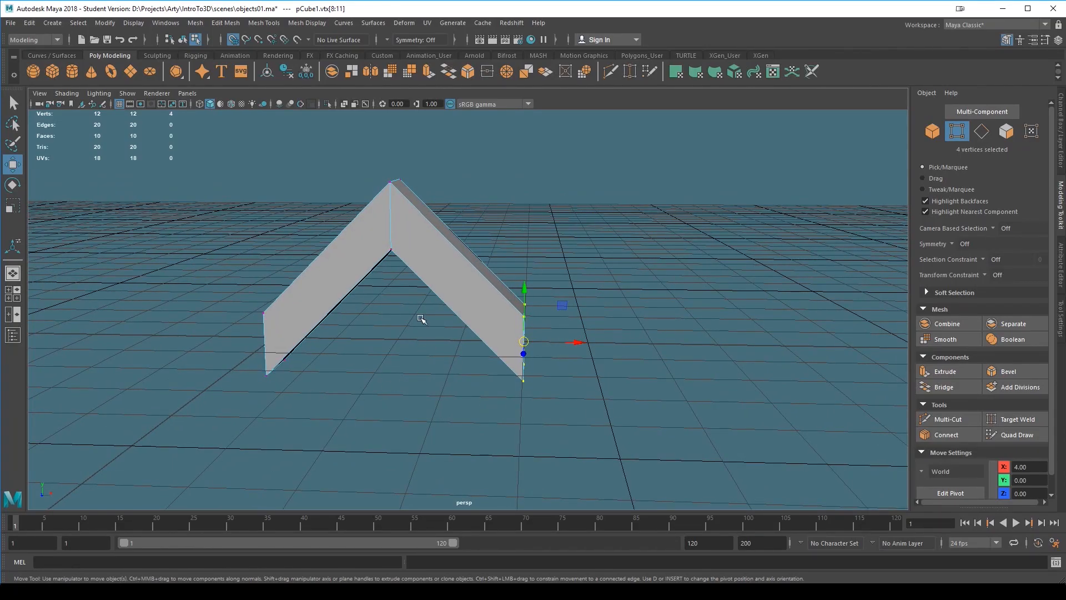
- Compare the shape in the four-view layout and in the maximised front and perspective views
key("space")
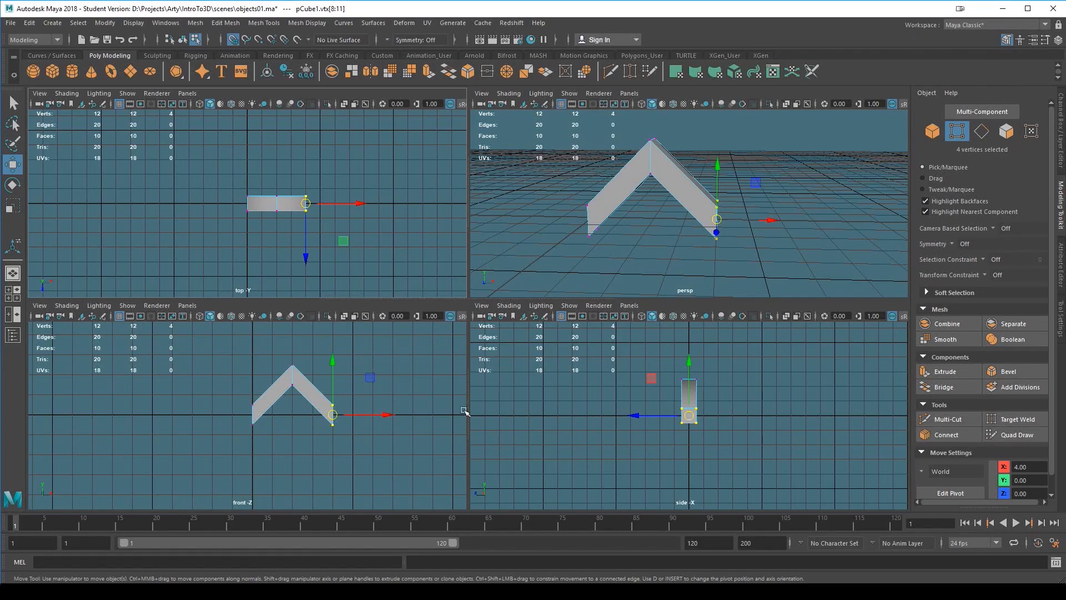
key("space")
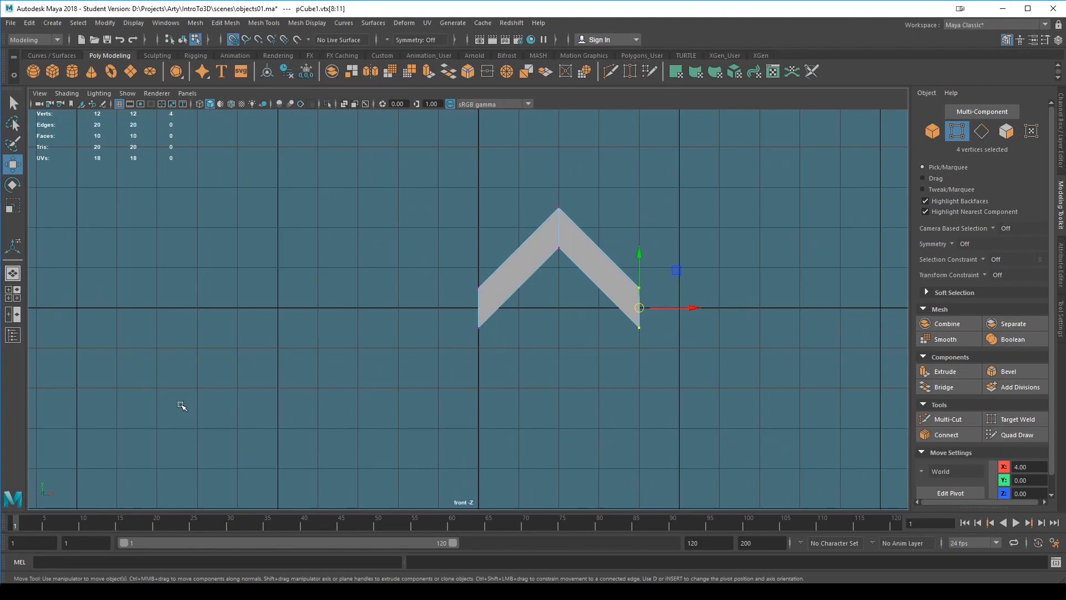
key("space")
key("space")
key("space")
key("space")
key("space")
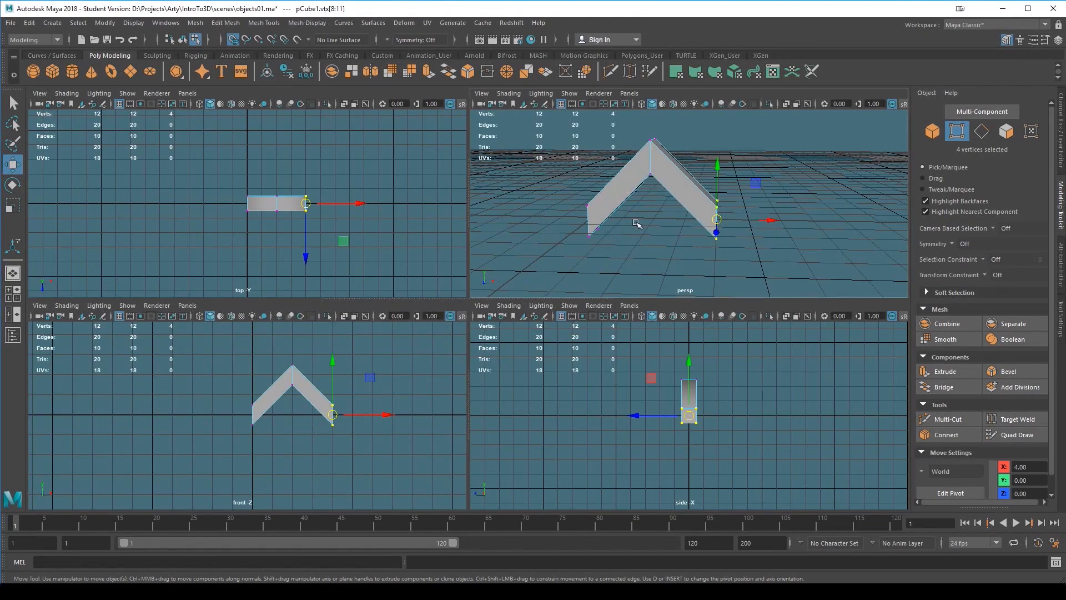
key("space")
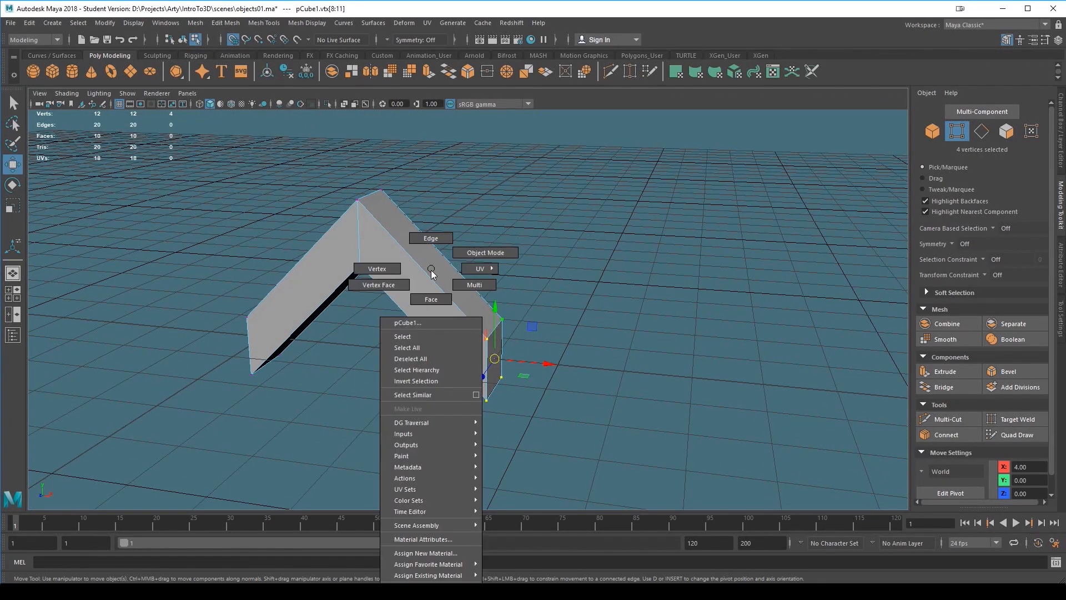
- Extrude the inverted V's outer end face two grid units outward and two units up in the front view
right_click_drag(431, 271, 432, 284)
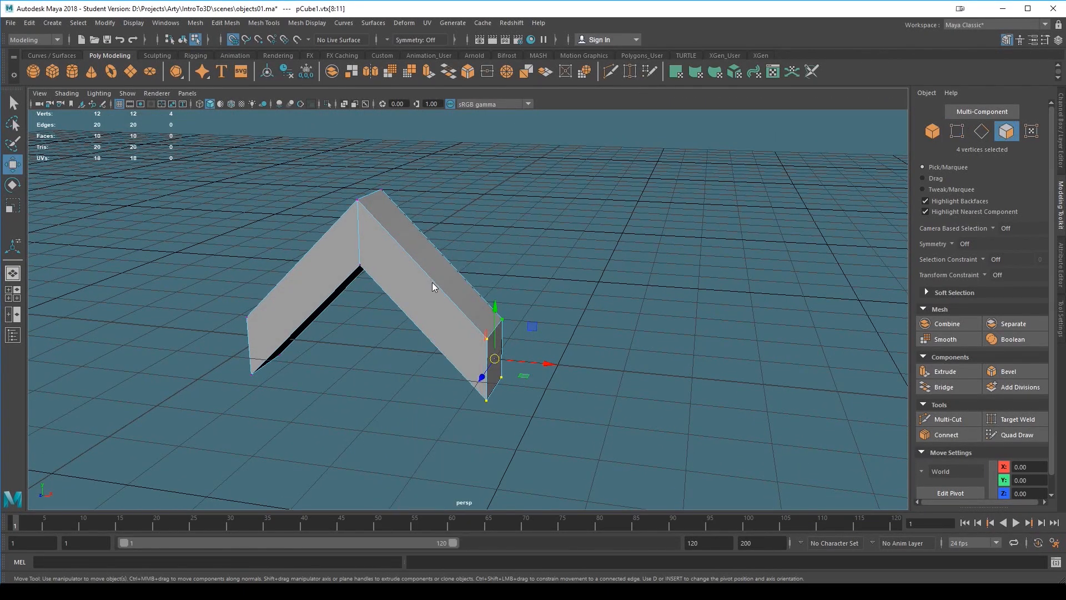
left_click(496, 353)
key("space")
left_click_drag(558, 270, 557, 286)
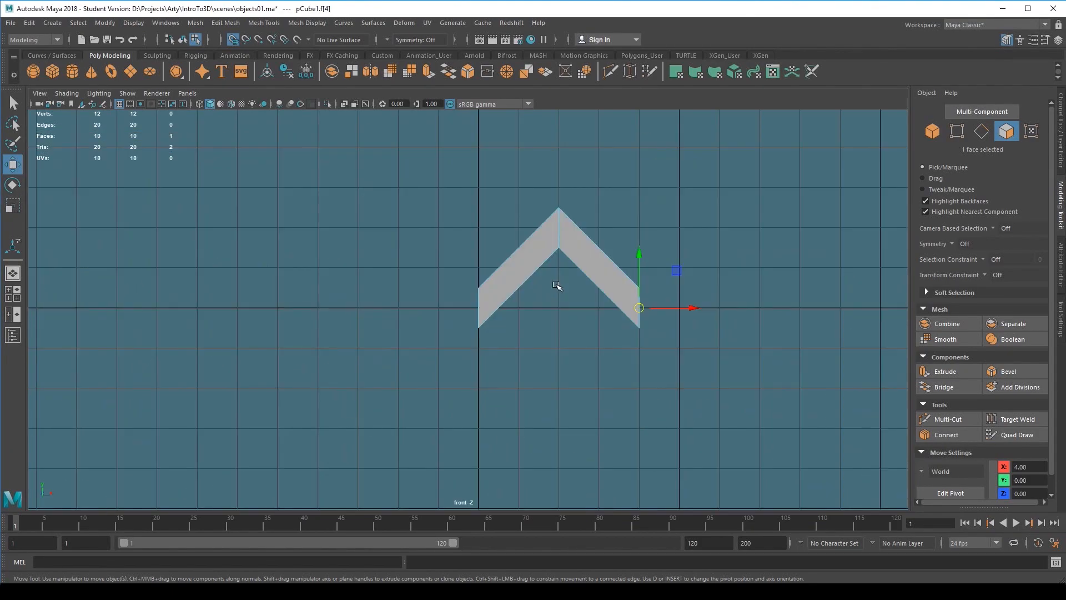
middle_click_drag(609, 373, 406, 420, "alt")
scroll(406, 420, "up", 3)
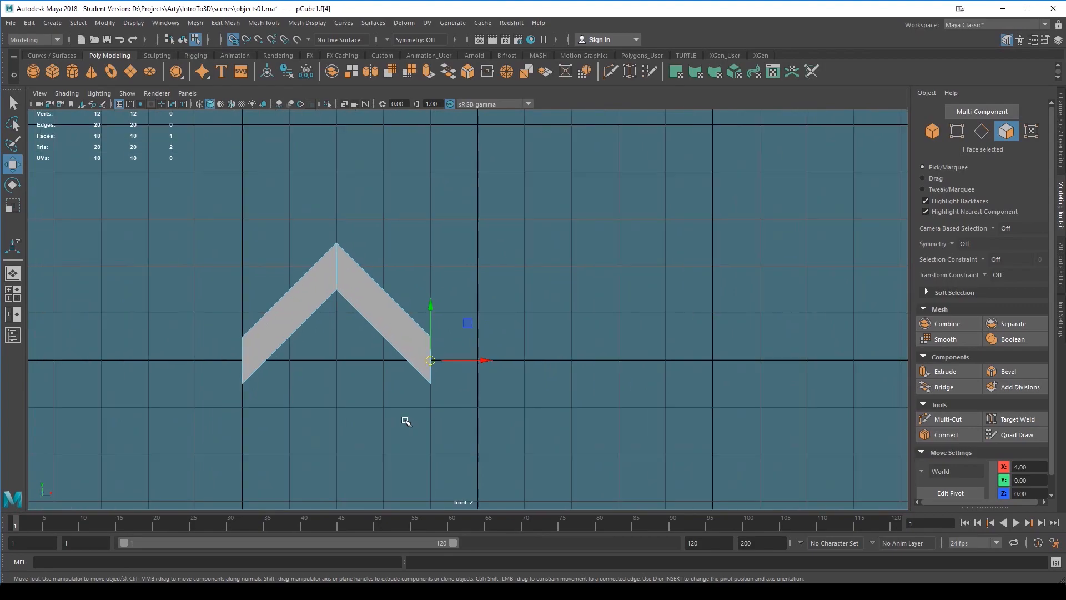
middle_click_drag(505, 443, 526, 430, "alt")
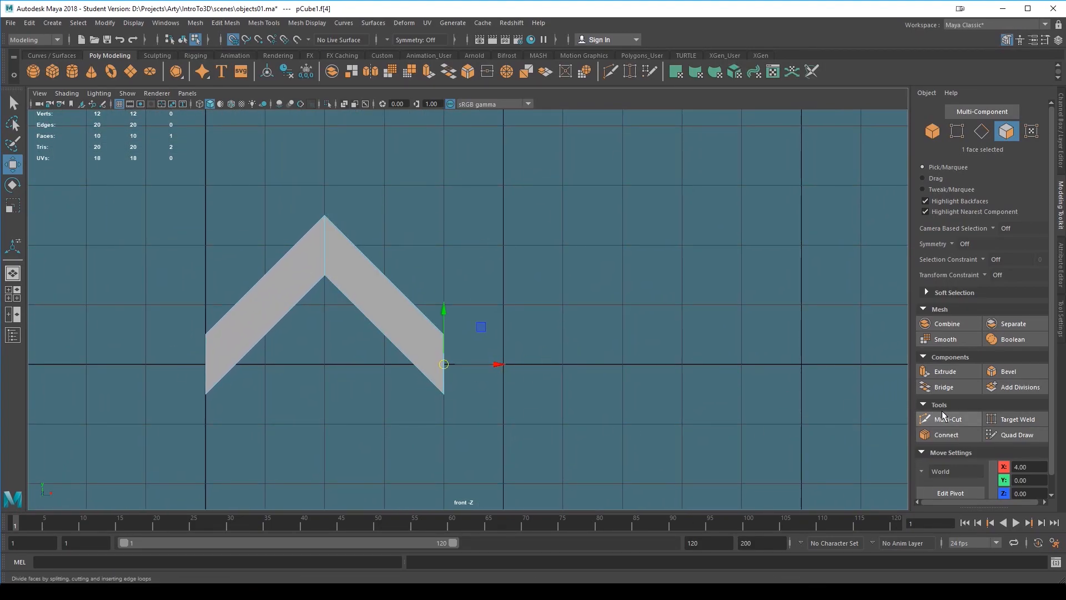
left_click(944, 371)
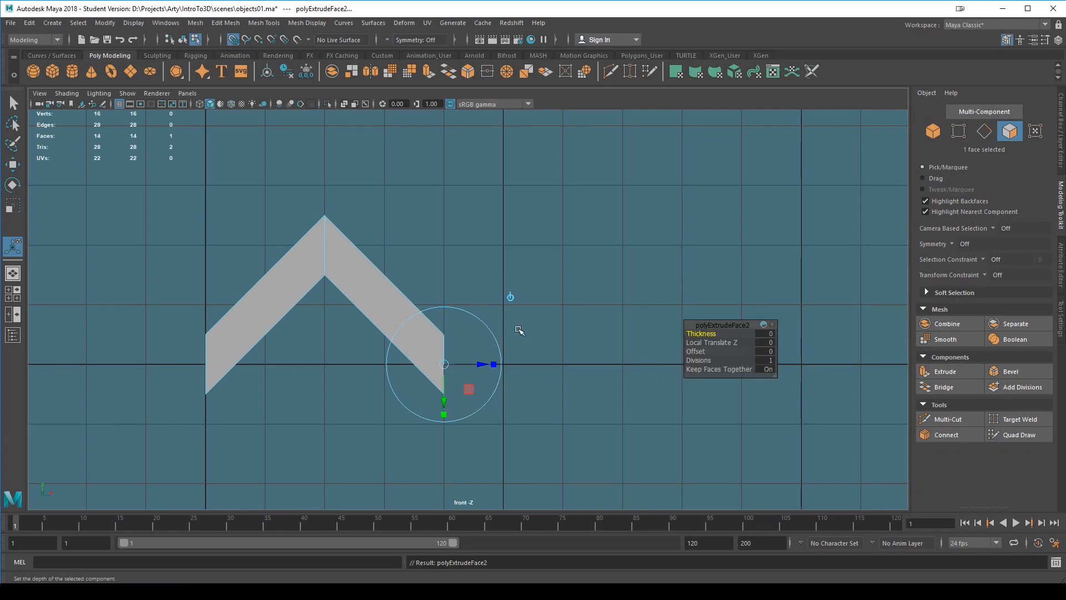
left_click_drag(484, 364, 678, 370)
key("w")
- Extrude the end face again, two grid units outward and two units down, to continue the zigzag
key("ctrl+e")
middle_click_drag(526, 402, 355, 425, "alt")
right_click_drag(355, 424, 212, 343, "alt")
middle_click_drag(341, 376, 253, 397, "alt")
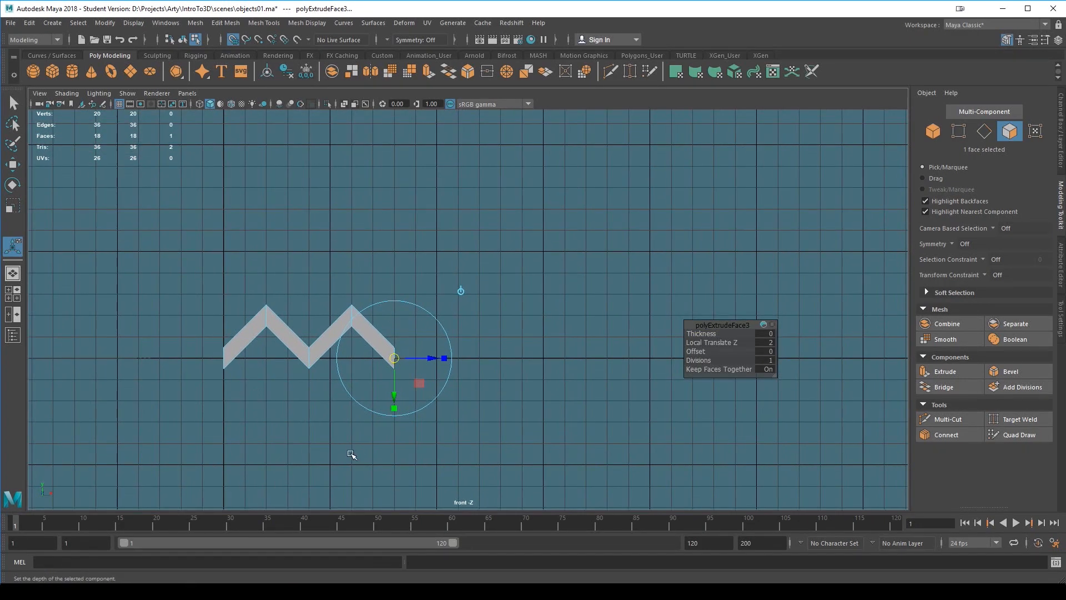
- Extend the zigzag with five more end face extrusions, each two grid units outward, alternating up and down
key("ctrl+e")
left_click_drag(402, 364, 606, 316)
key("ctrl+e")
key("ctrl+e")
key("ctrl+e")
key("ctrl+e")
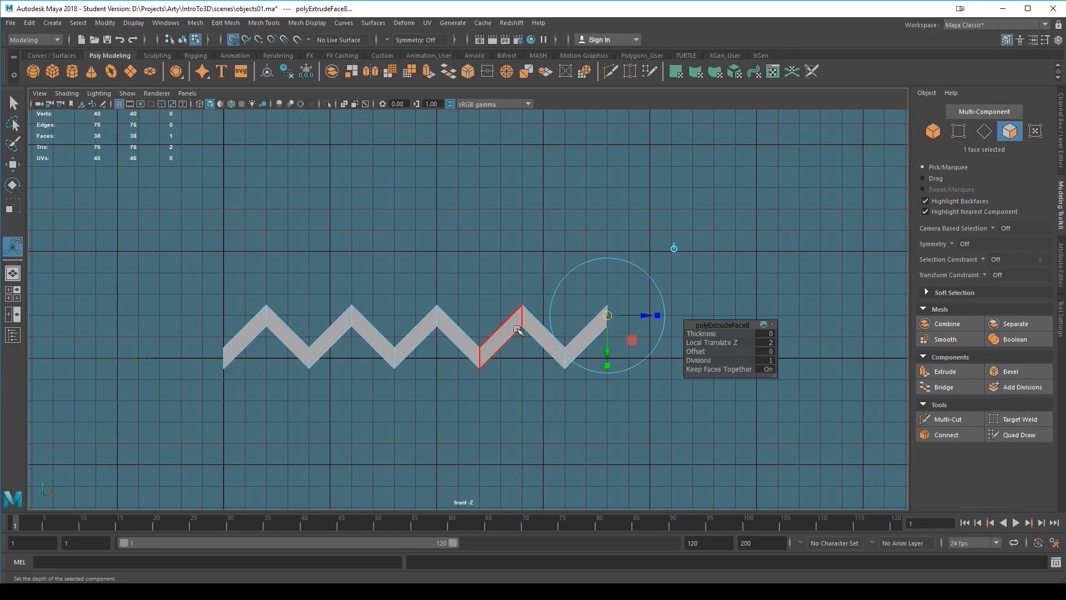
- Return to the perspective view, leave face mode and select the whole zigzag object
key("space")
left_click_drag(485, 412, 491, 371)
scroll(665, 418, "down", 6)
middle_click_drag(669, 414, 412, 394, "alt")
right_click_drag(440, 270, 489, 253)
left_click_drag(464, 398, 494, 435, "alt")
left_click(514, 350)
middle_click_drag(529, 401, 595, 365, "alt")
scroll(589, 356, "down", 3)
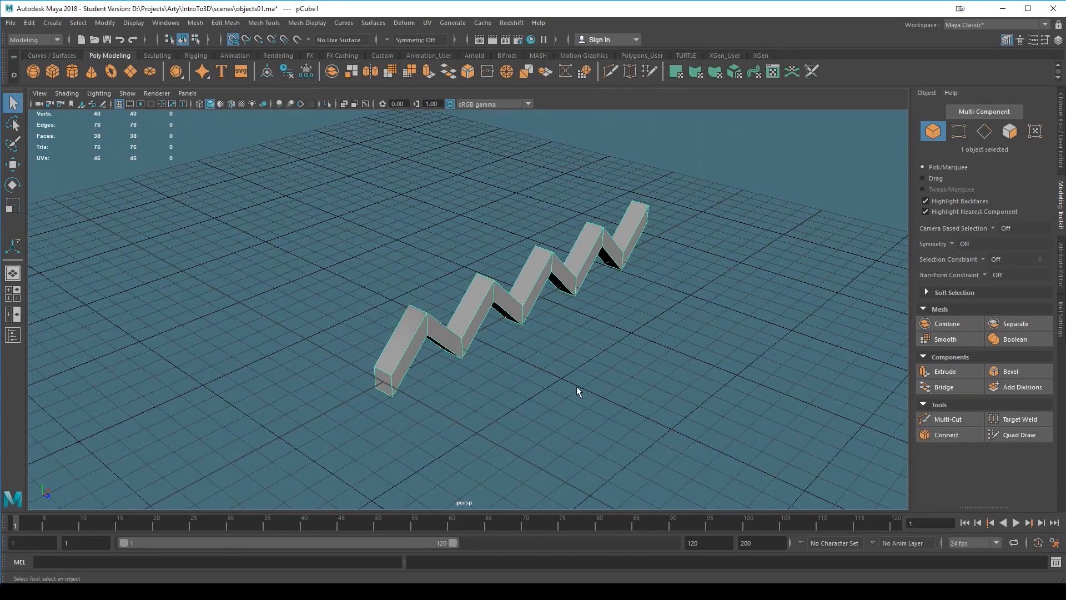
- Duplicate the zigzag by moving a copy about 4.28 units along negative Z
key("w")
left_click_drag(606, 411, 616, 392, "alt")
scroll(515, 391, "up", 3)
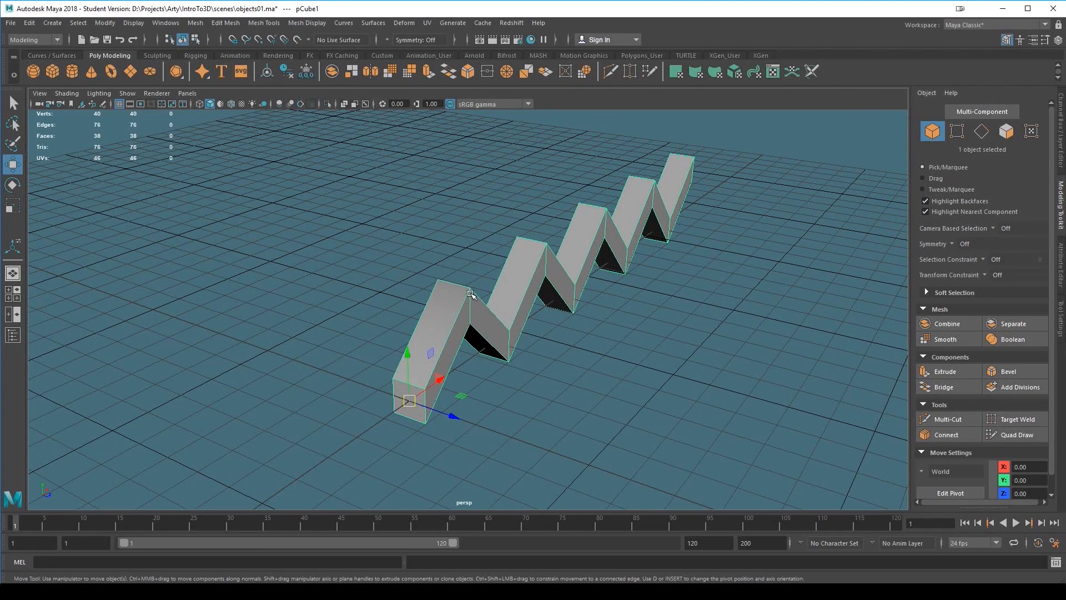
left_click_drag(453, 418, 319, 380, "shift")
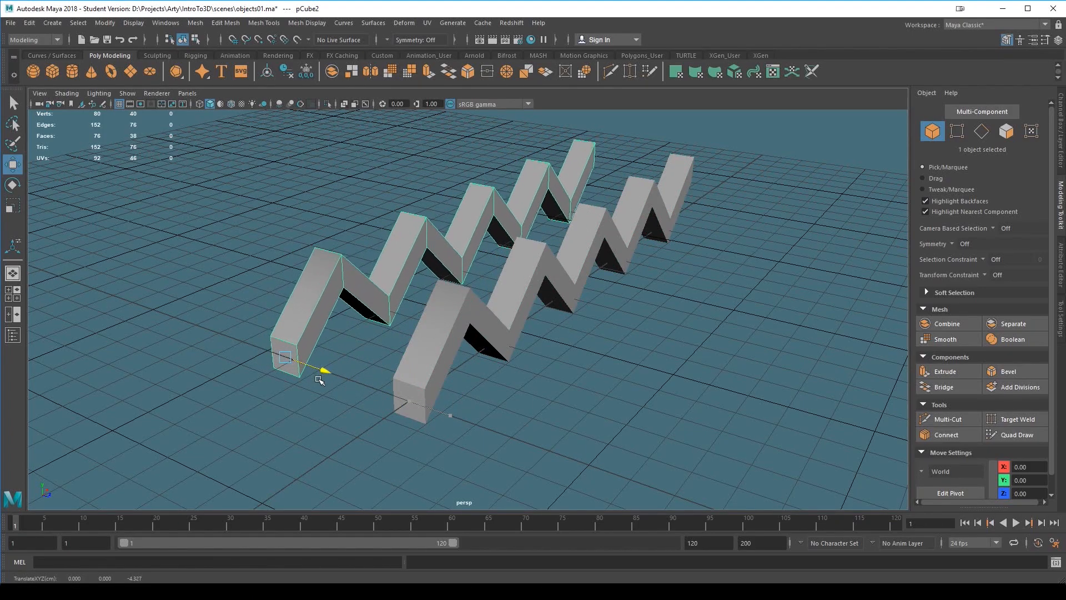
left_click(30, 23)
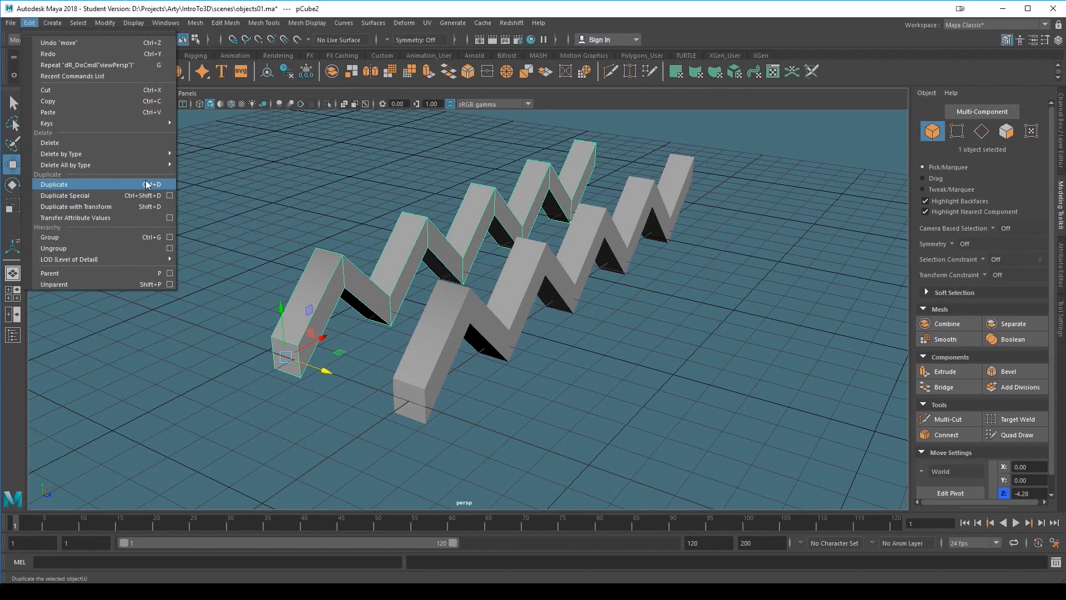
left_click(269, 3)
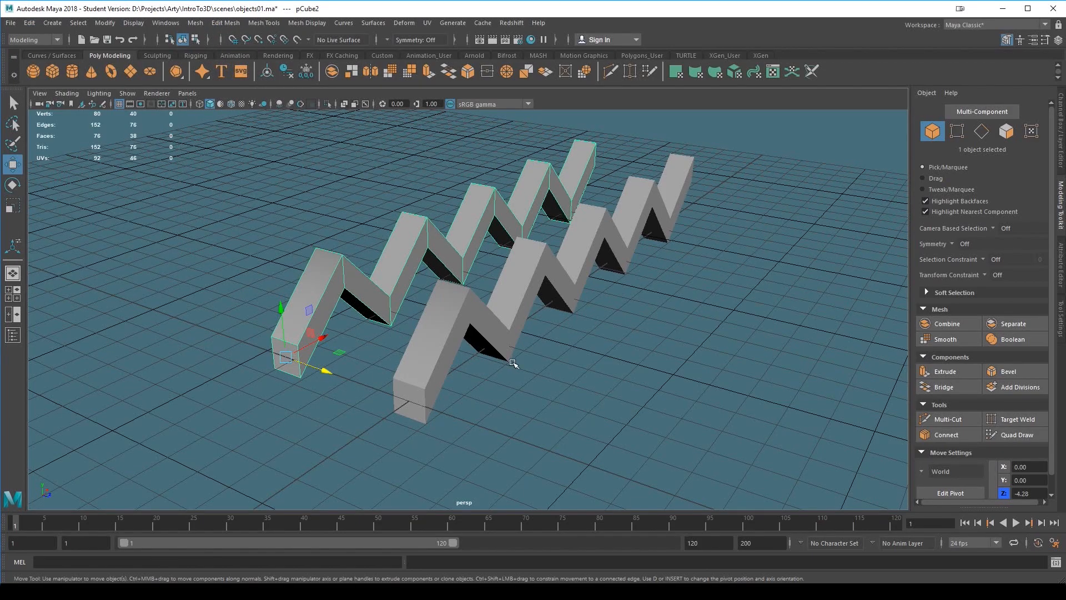
- Duplicate the copied zigzag, move the new copy farther back along Z and deselect everything
left_click_drag(462, 338, 453, 382, "alt")
key("ctrl+d")
left_click_drag(413, 348, 412, 388)
left_click(580, 372)
middle_click_drag(583, 374, 590, 334, "alt")
left_click_drag(590, 333, 583, 354, "alt")
left_click(581, 378)
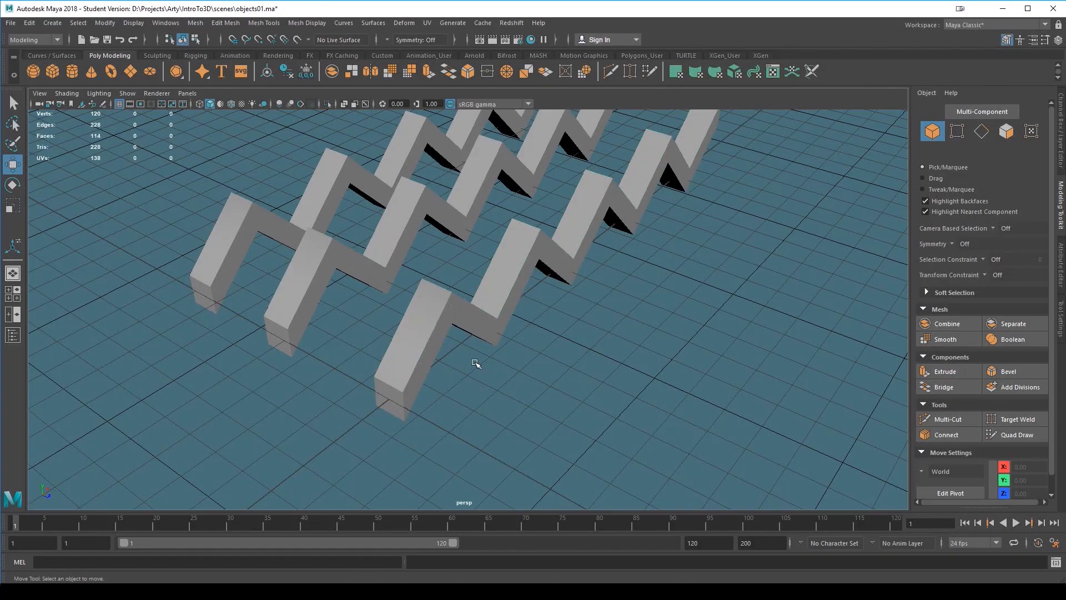
- Select the front zigzag and compare its shape with smooth mesh preview on and off
left_click(453, 310)
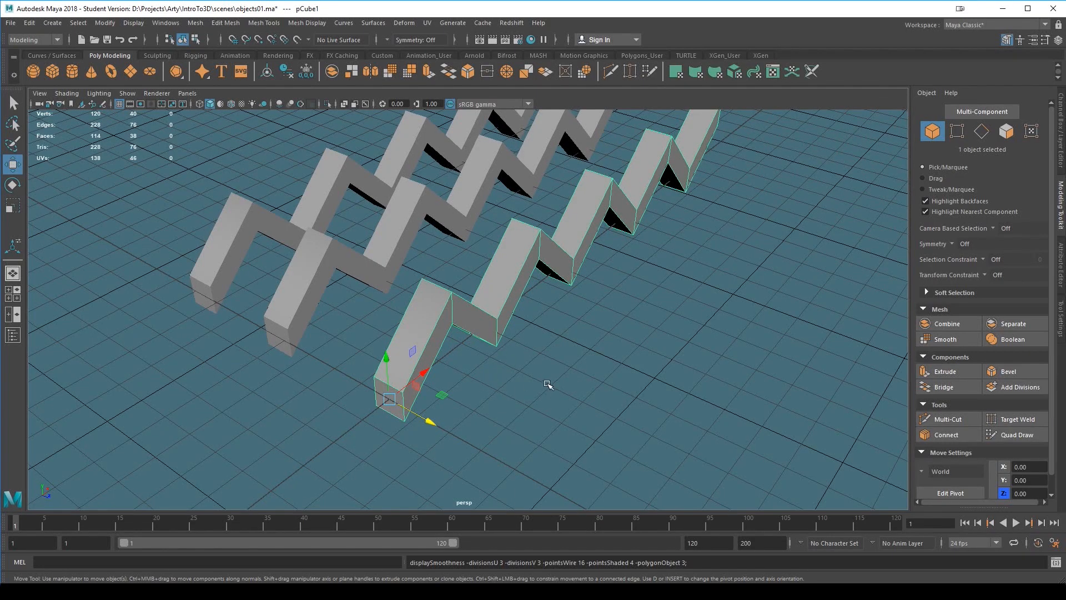
mouse_move(604, 404)
left_mouse_down("alt")
mouse_move(574, 376)
mouse_move(588, 392)
left_mouse_up("alt")
key("1")
left_click_drag(523, 345, 541, 362, "alt")
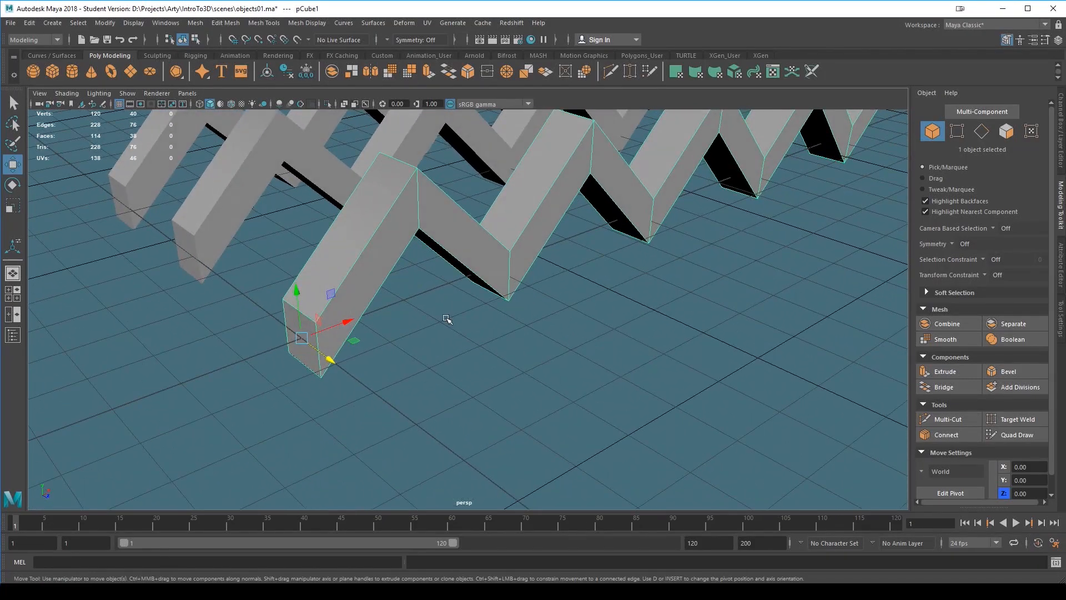
key("3")
key("1")
left_click_drag(447, 362, 459, 363, "alt")
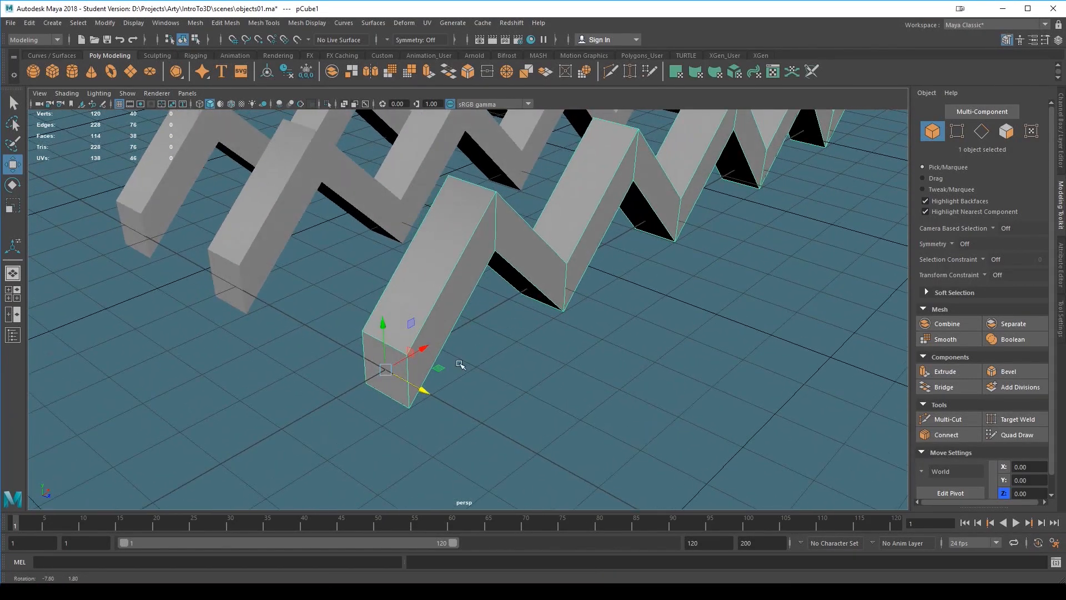
scroll(531, 329, "down", 5)
left_click_drag(644, 339, 506, 358, "alt")
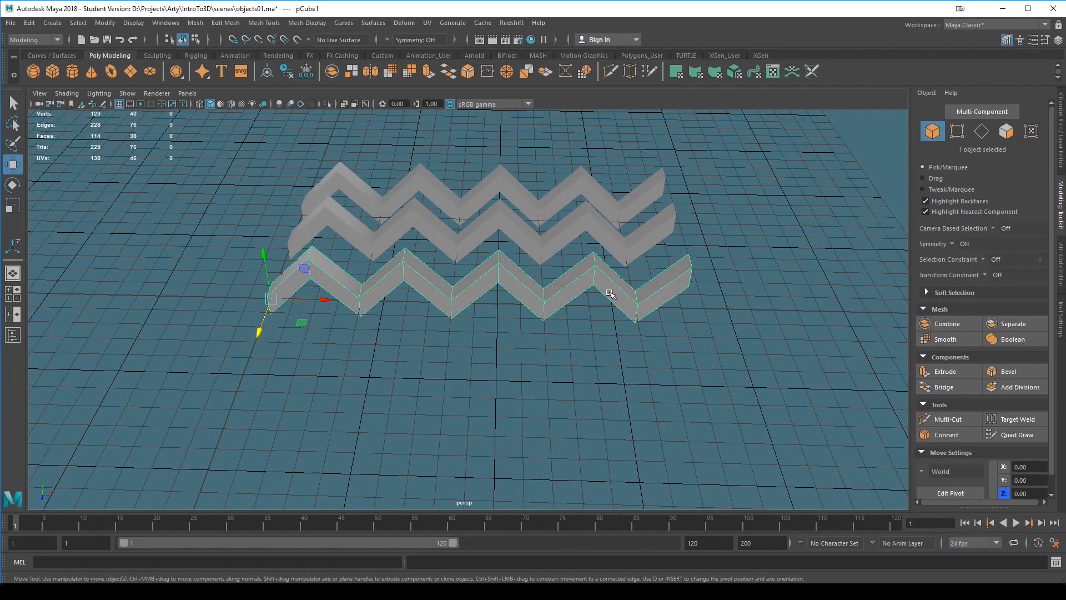
- Bevel the front zigzag's edges with a fraction of 0.49
left_click_drag(467, 309, 581, 254, "alt")
right_click_drag(581, 253, 585, 231)
left_click_drag(666, 310, 613, 348, "alt")
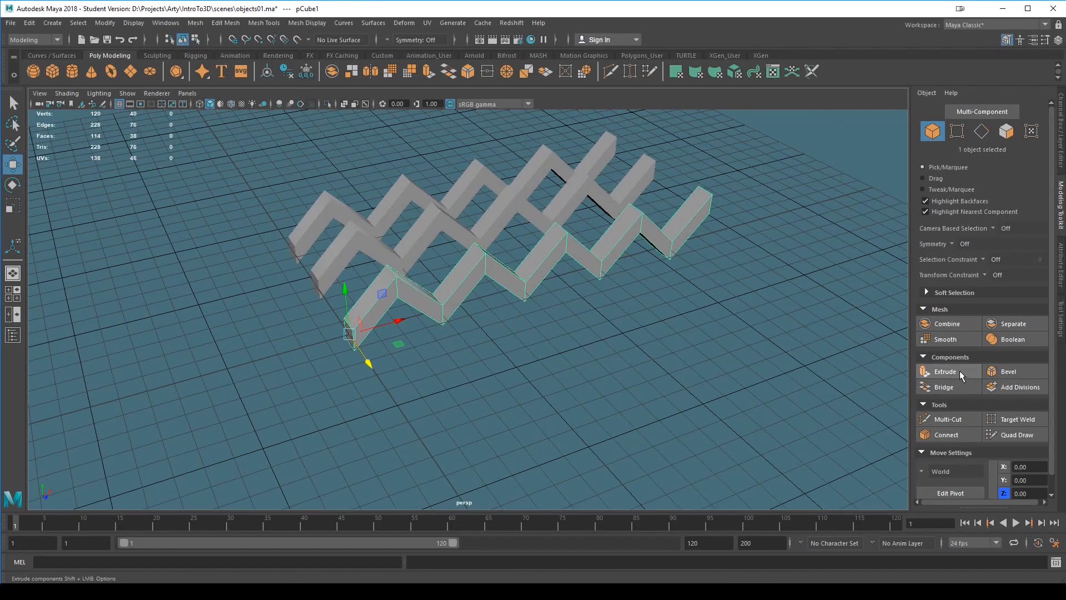
left_click(1008, 372)
scroll(561, 357, "up", 5)
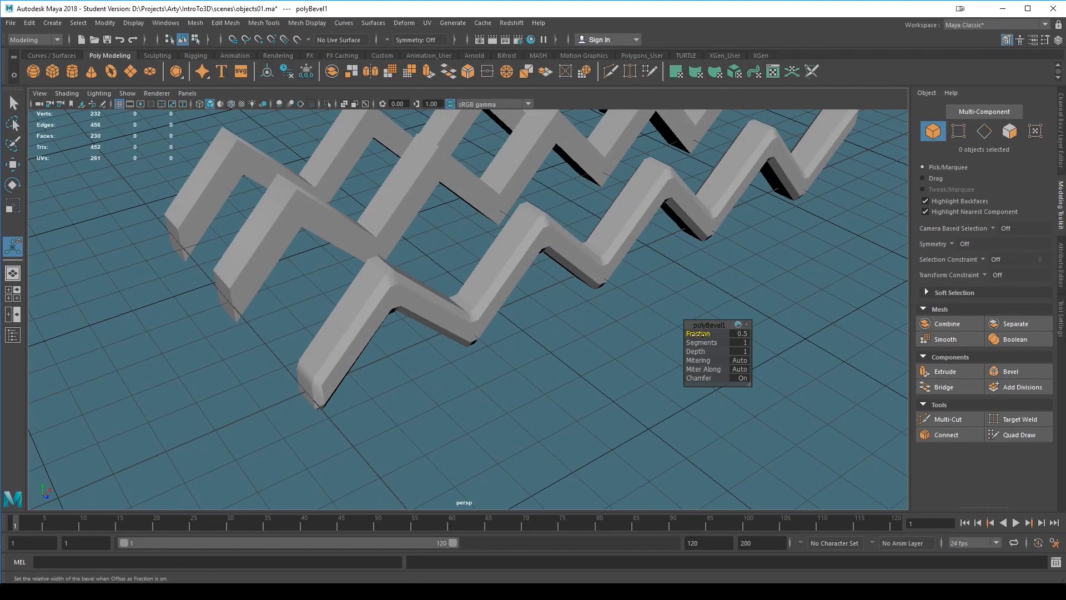
mouse_move(698, 334)
left_mouse_down()
mouse_move(716, 334)
mouse_move(697, 334)
left_mouse_up()
left_click_drag(595, 261, 490, 300, "alt")
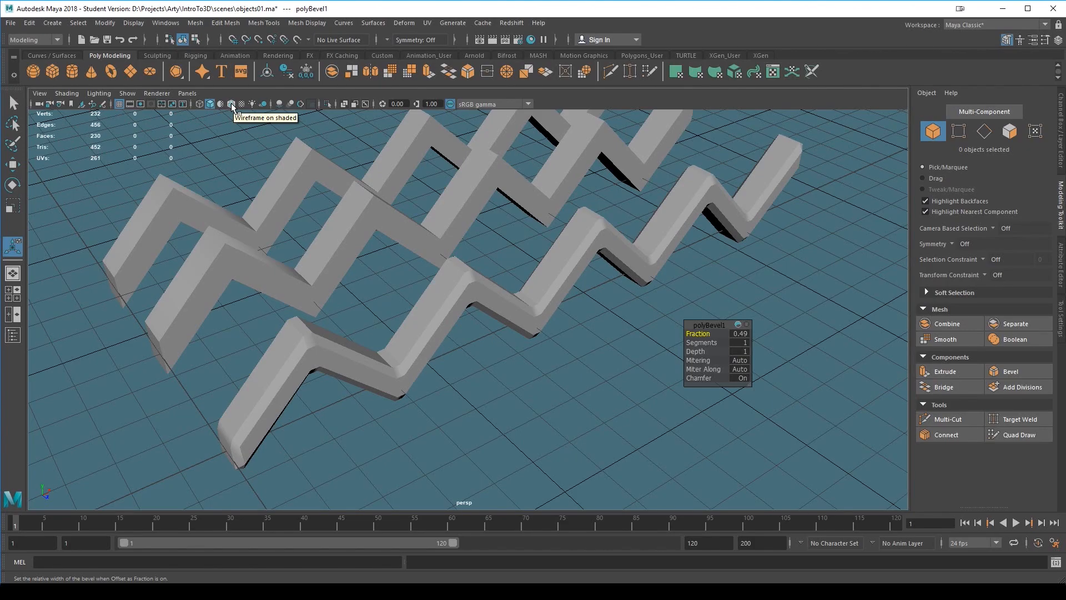
- Compare wireframe and shaded display of the zigzags, and leave wireframe on shaded turned on
left_click(200, 104)
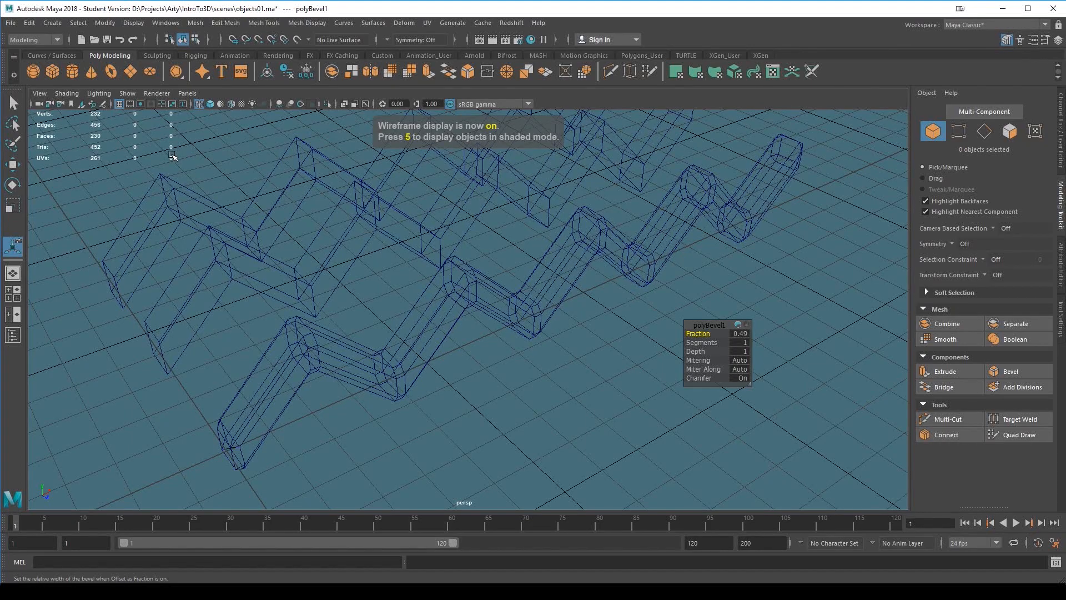
key("5")
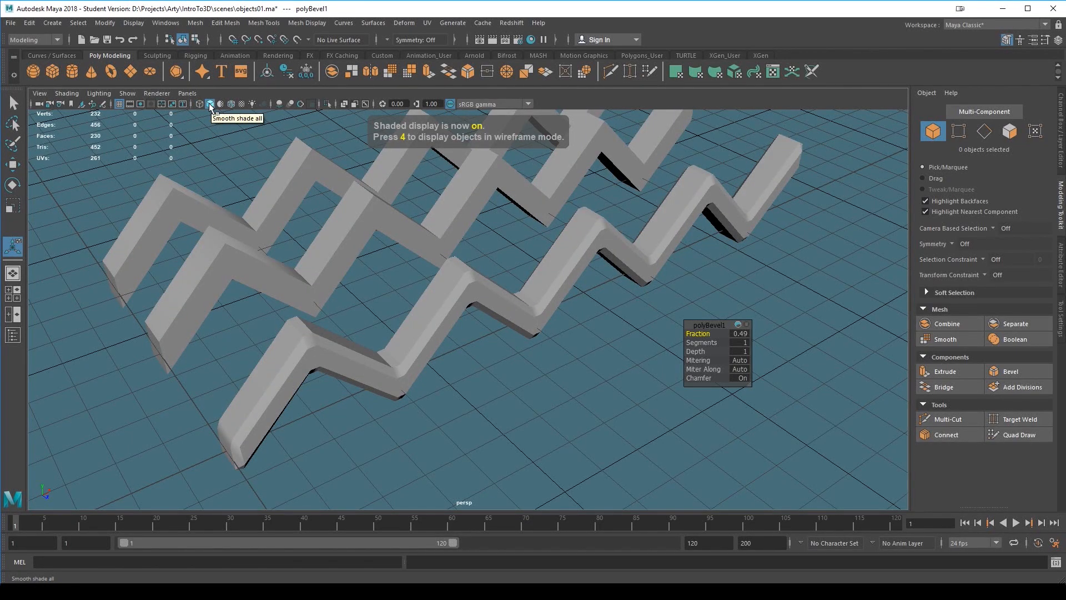
key("4")
key("5")
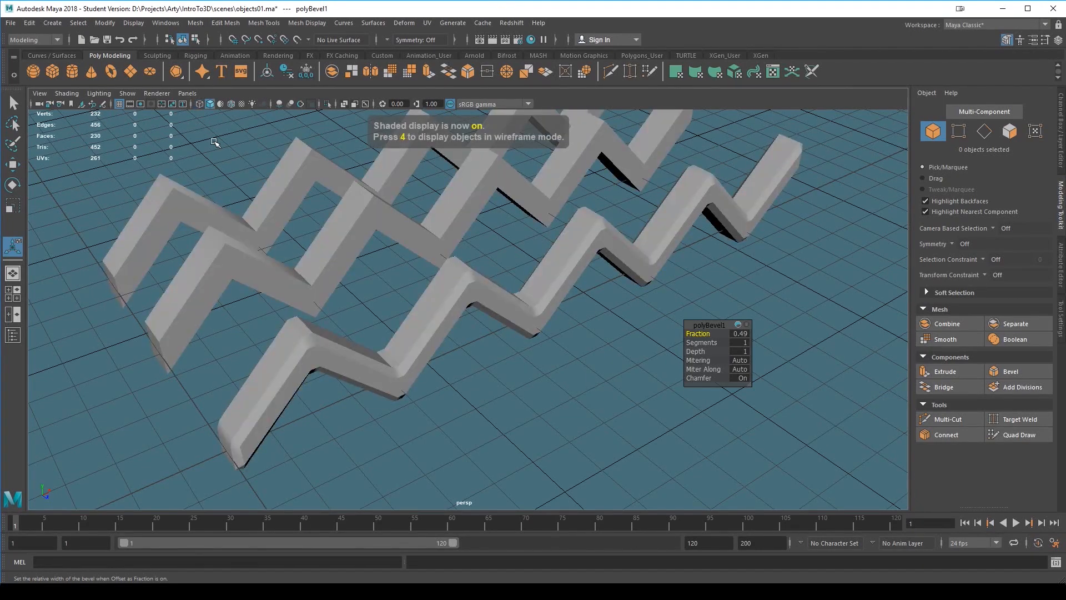
left_click(232, 104)
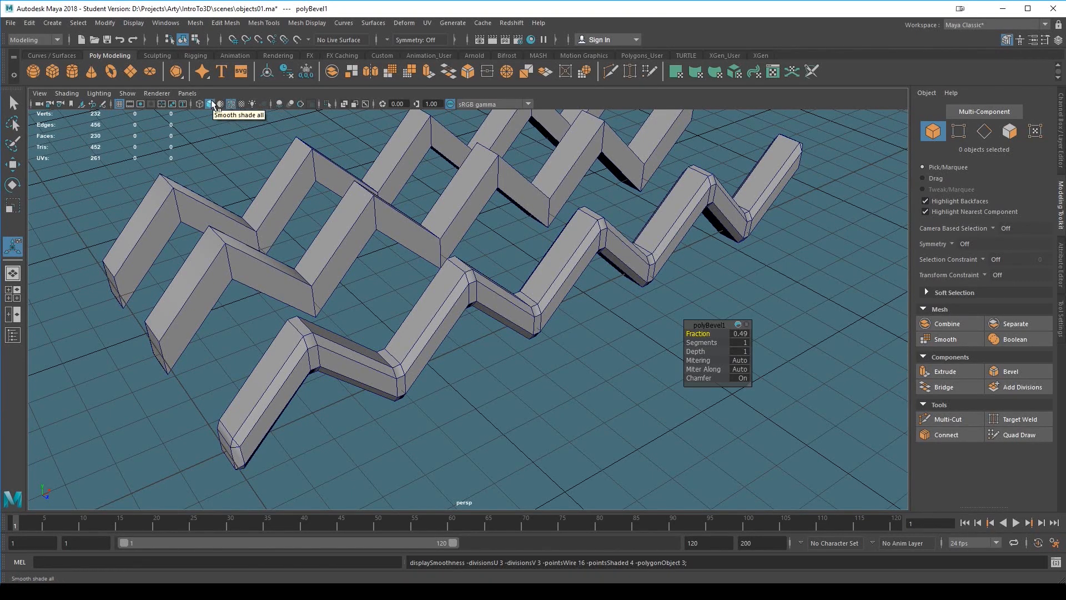
left_click(210, 105)
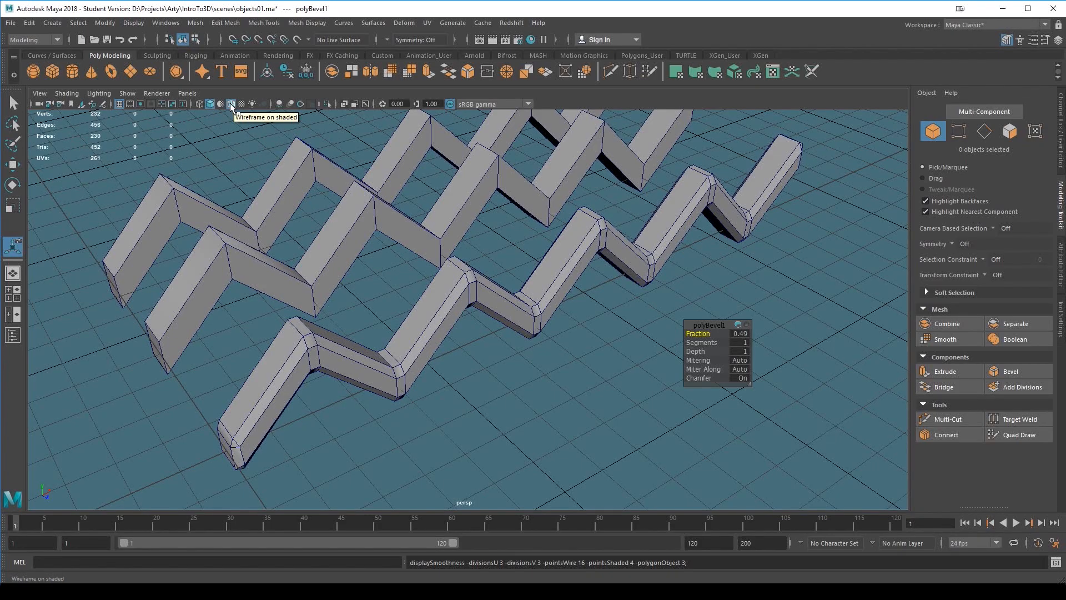
left_click(232, 105)
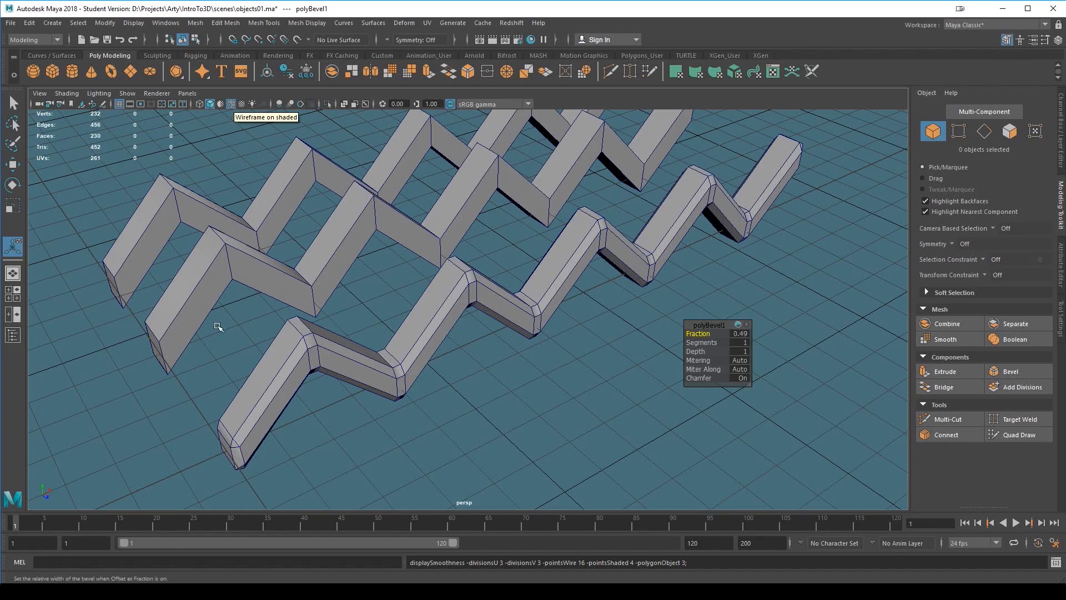
- Set the bevel's fraction to 0.26 and its segments to 2, after trying a fraction of 1 and 7 segments
middle_click_drag(714, 334, 698, 333)
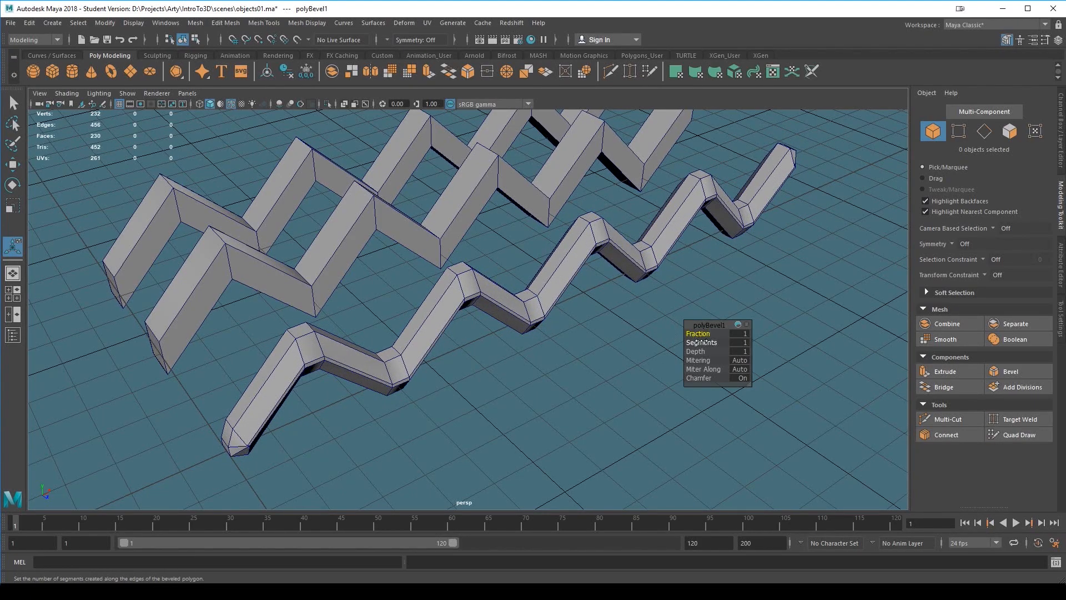
middle_click_drag(715, 334, 658, 342)
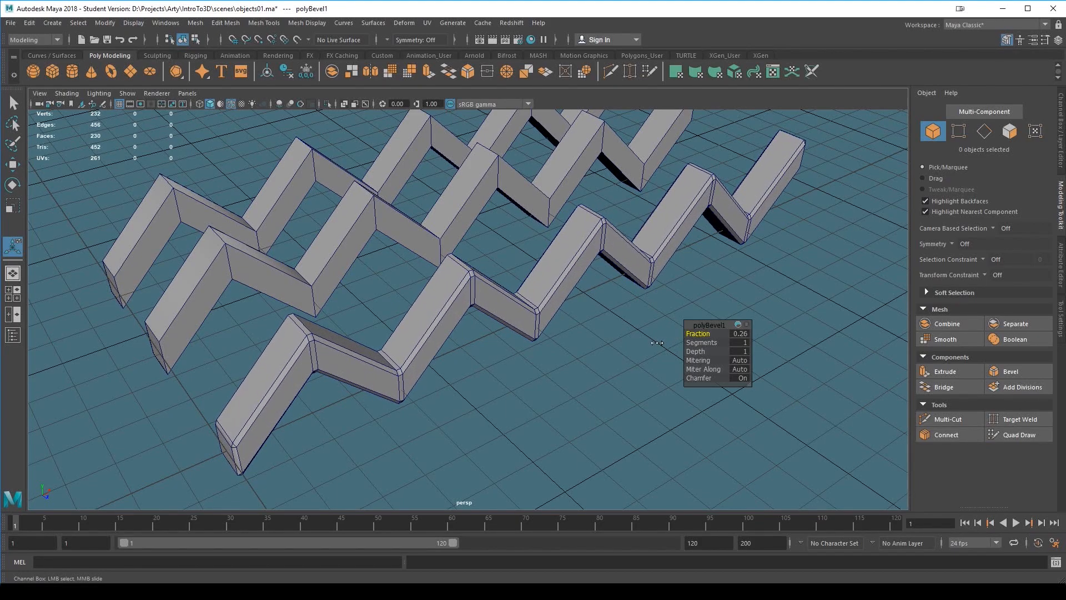
left_click(700, 343)
middle_click_drag(714, 345, 738, 346)
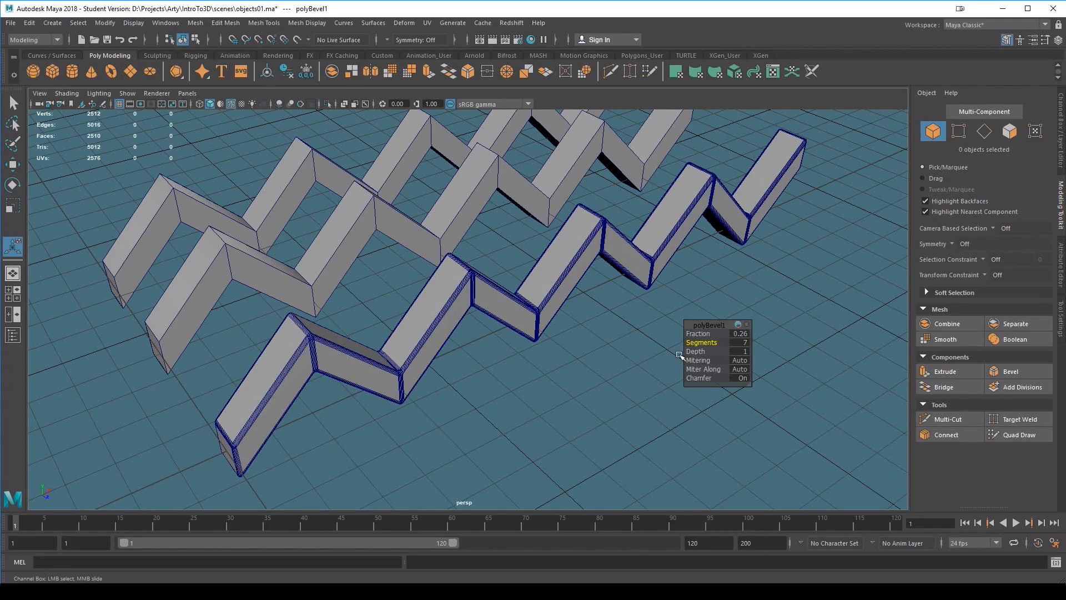
left_click(744, 344)
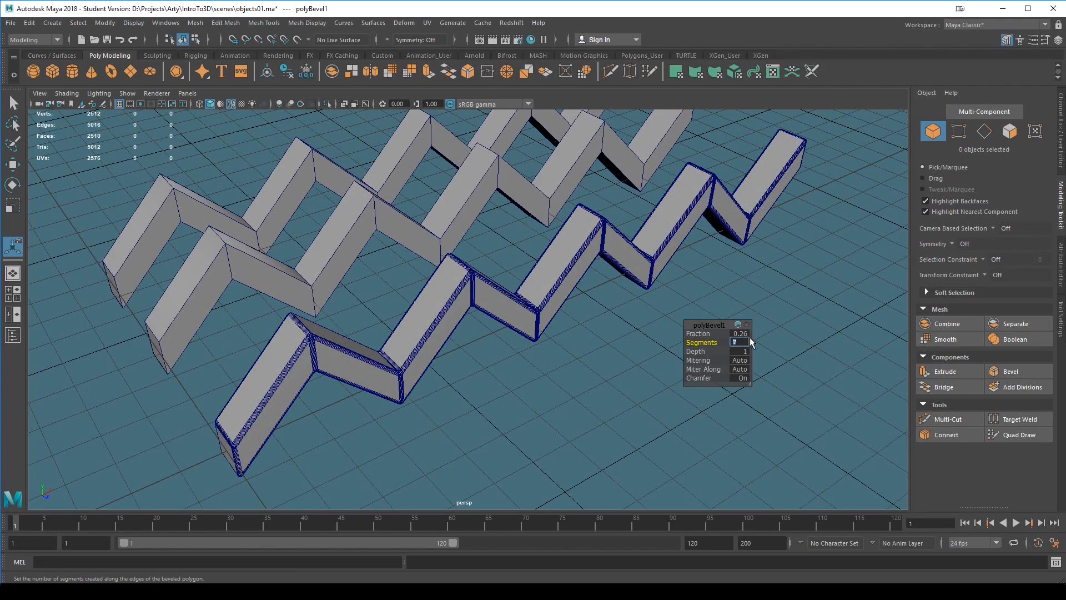
type("2")
key("Return")
- Turn on smooth mesh preview for the beveled zigzag, deselect it and turn off wireframe on shaded
left_click_drag(491, 386, 518, 398, "alt")
right_click_drag(519, 398, 569, 386, "alt")
middle_click_drag(605, 390, 583, 375, "alt")
right_click_drag(583, 375, 567, 381, "alt")
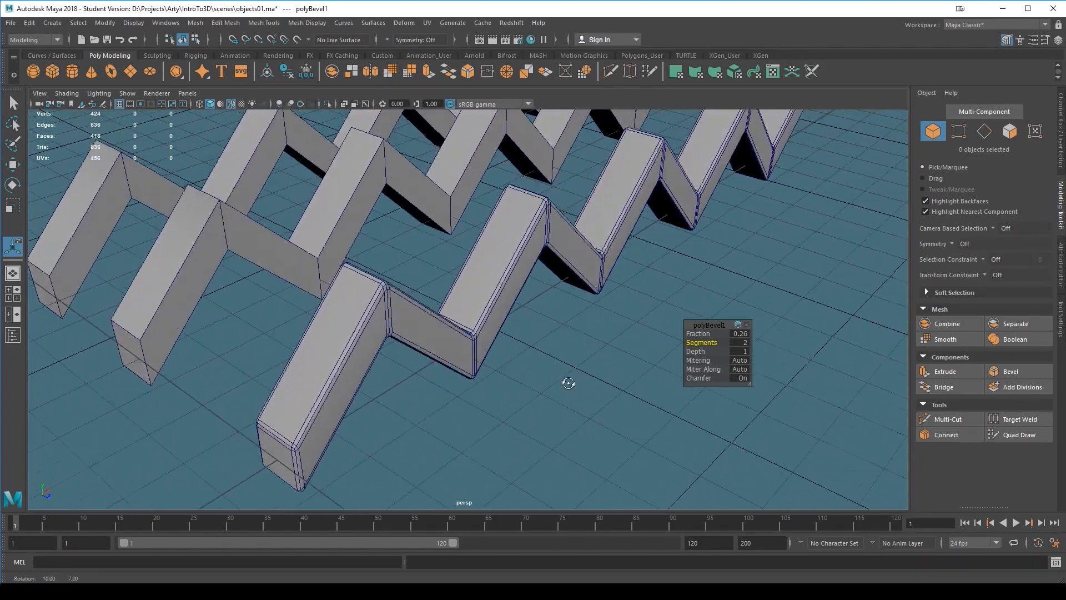
left_click(468, 331)
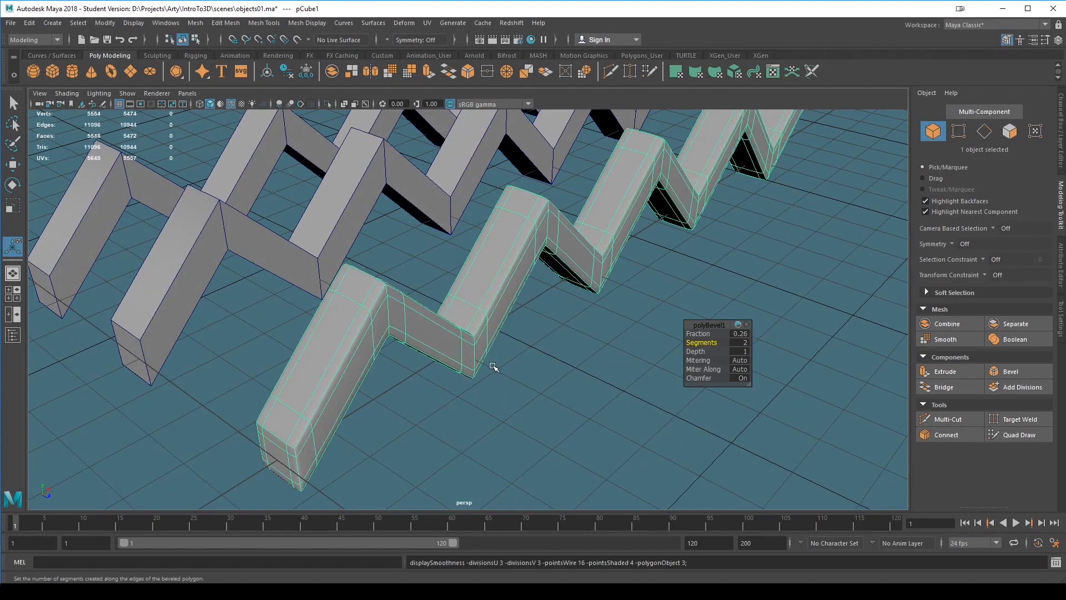
left_click(541, 407)
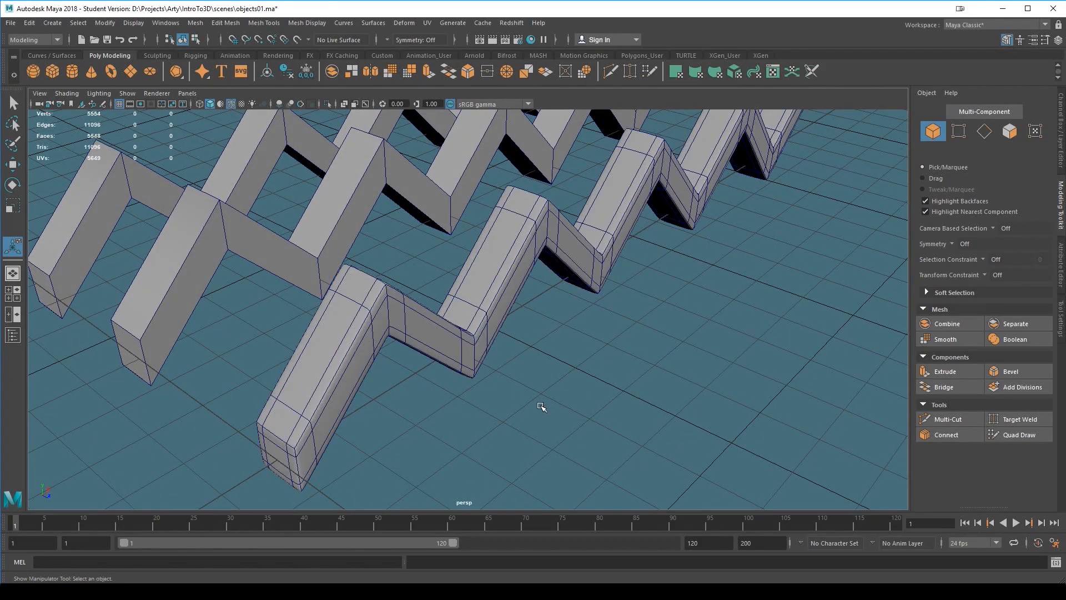
left_click(230, 105)
- Examine the beveled zigzag's smoothed edges from several angles beside the two unbeveled copies
left_click_drag(630, 319, 503, 329, "alt")
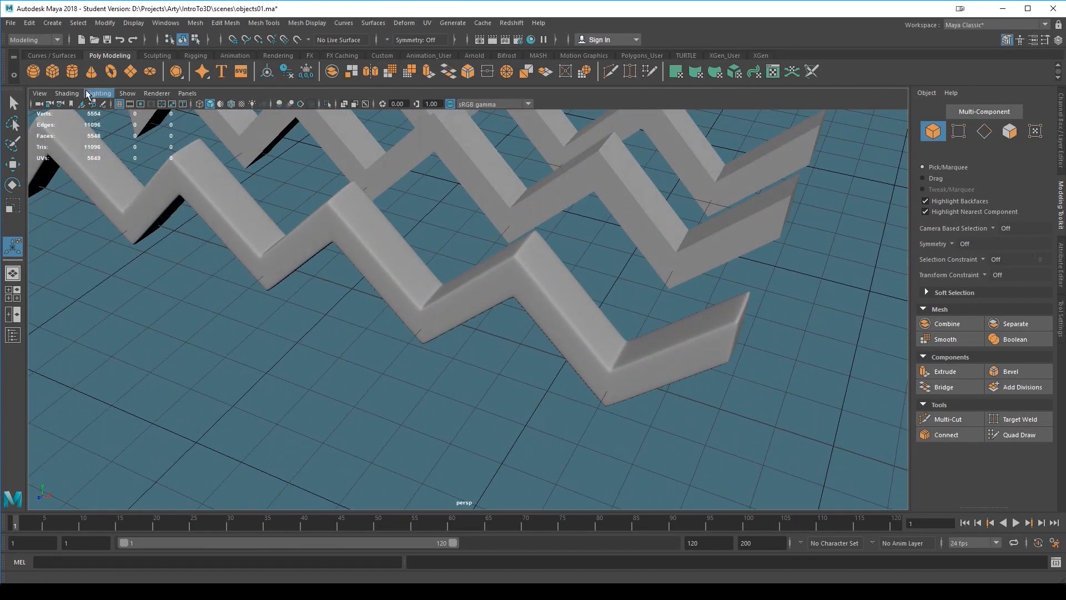
left_click_drag(423, 317, 562, 352, "alt")
left_click(564, 268)
left_click(499, 267)
left_click(410, 221)
left_click(516, 255)
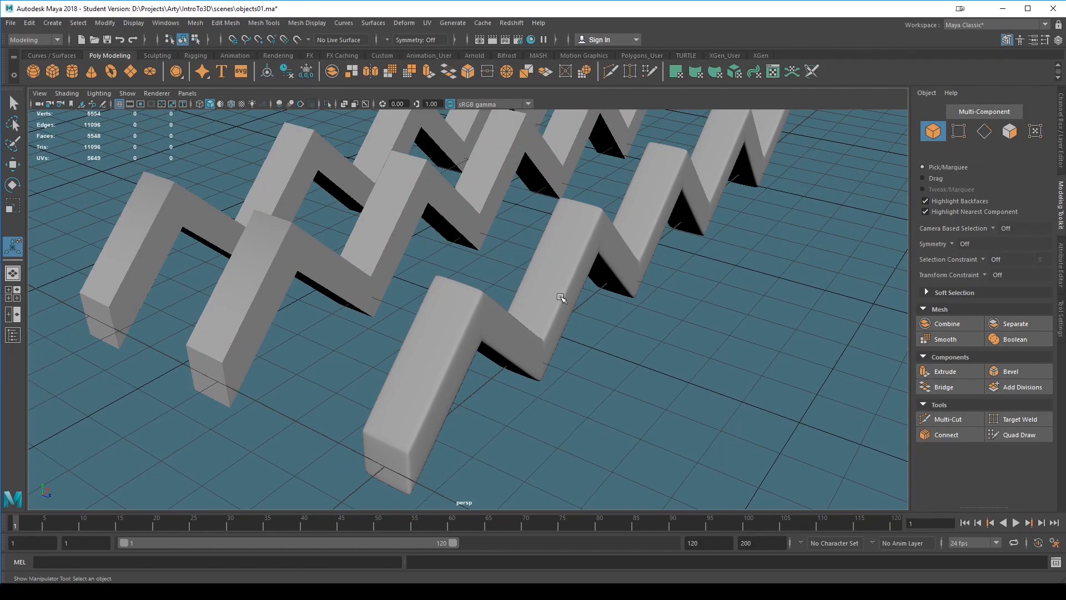
left_click_drag(519, 433, 467, 435, "alt")
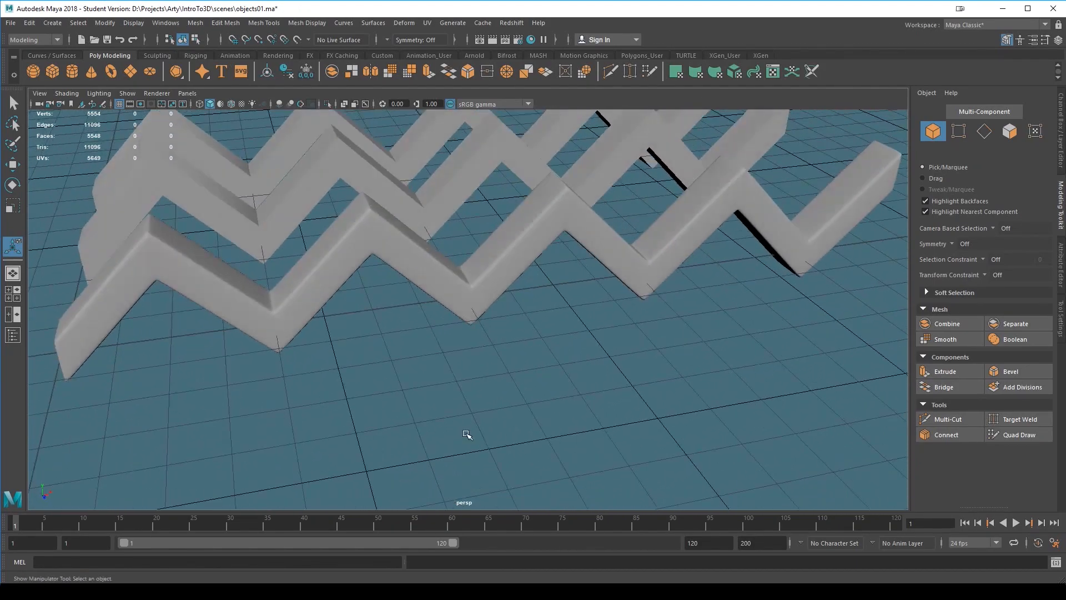
- Select the beveled zigzag and toggle its smooth mesh preview, leaving the preview off
left_click(469, 312)
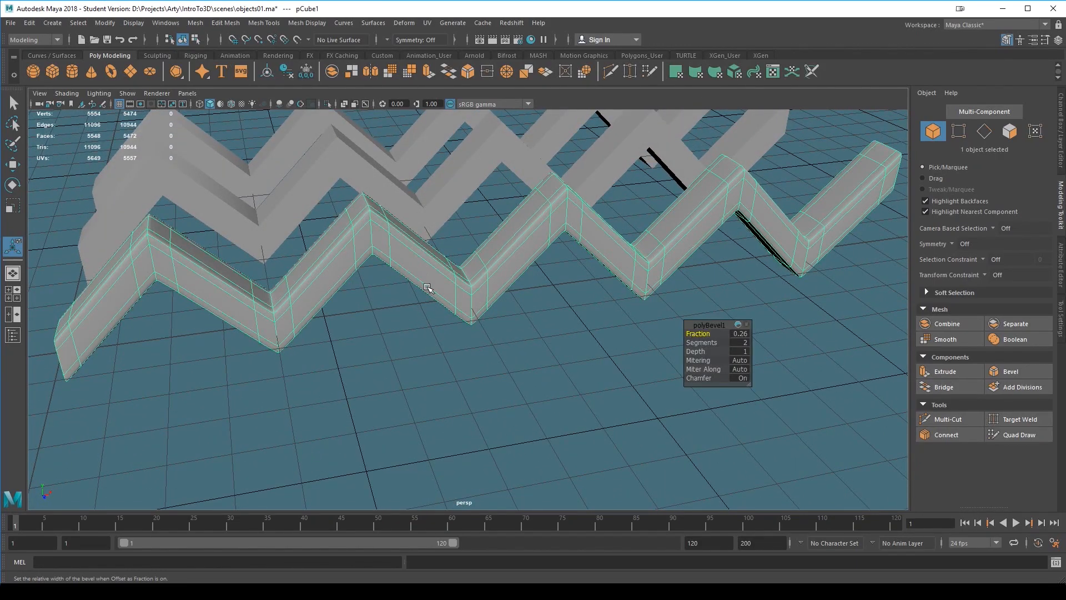
key("1")
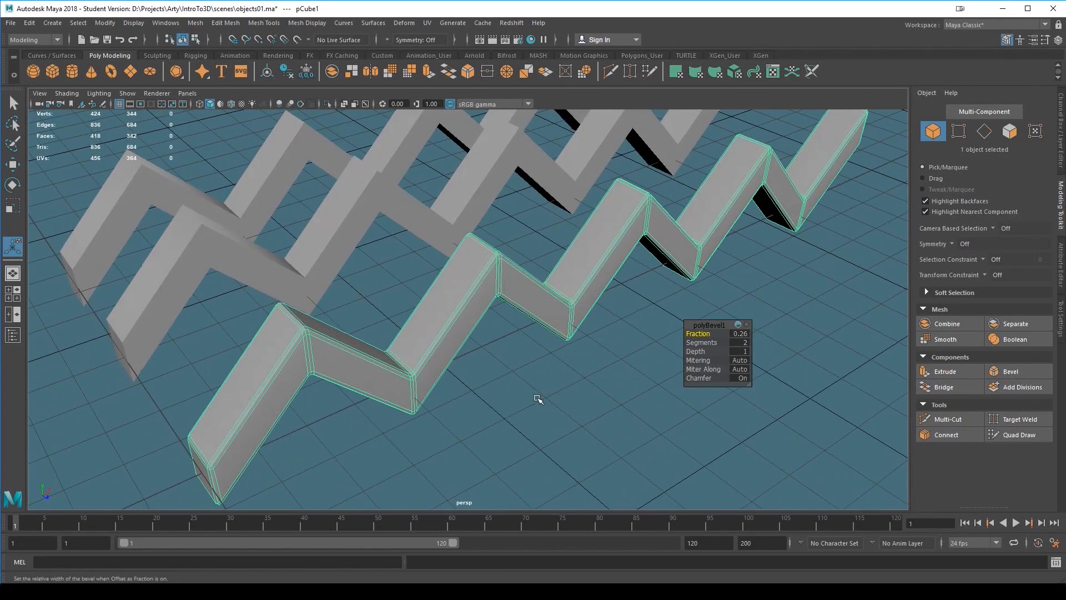
key("3")
key("1")
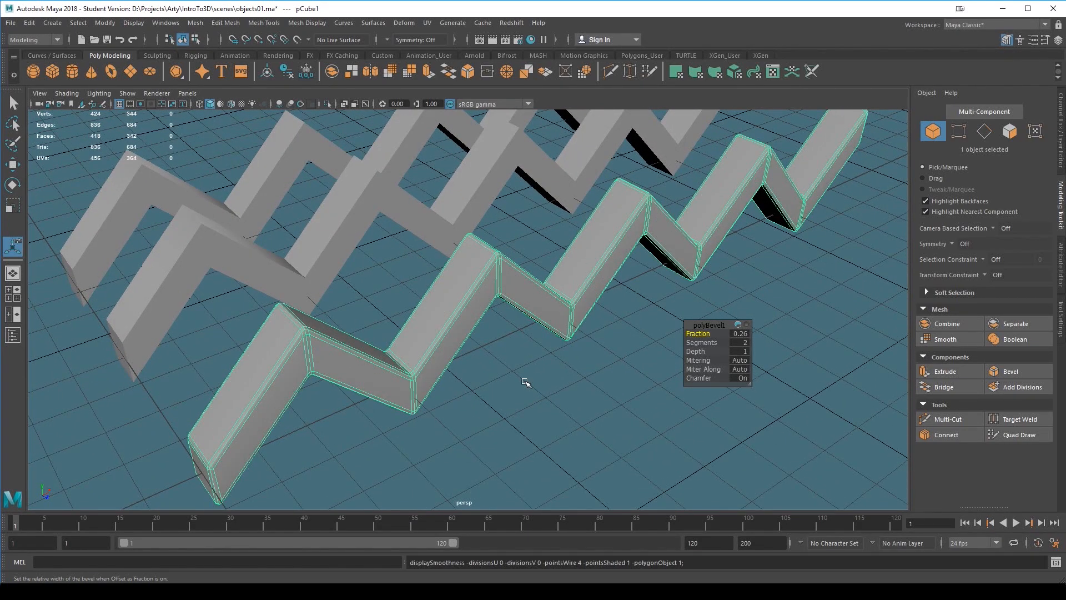
- Apply the Smooth mesh operation to the beveled zigzag with 1 division
key("q")
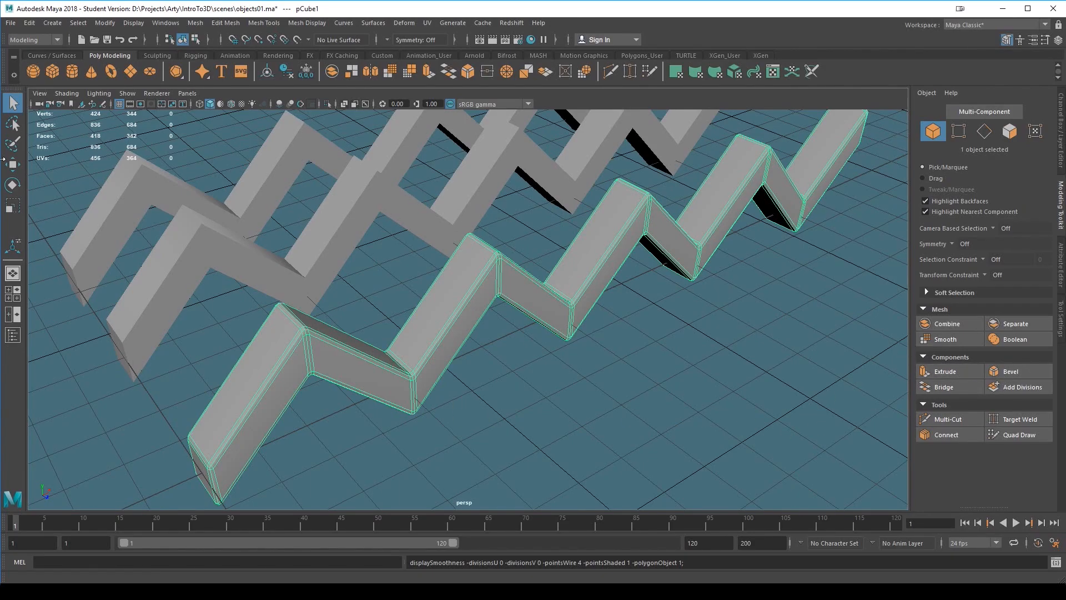
mouse_move(622, 363)
left_mouse_down("alt")
mouse_move(631, 364)
mouse_move(611, 389)
mouse_move(624, 369)
left_mouse_up("alt")
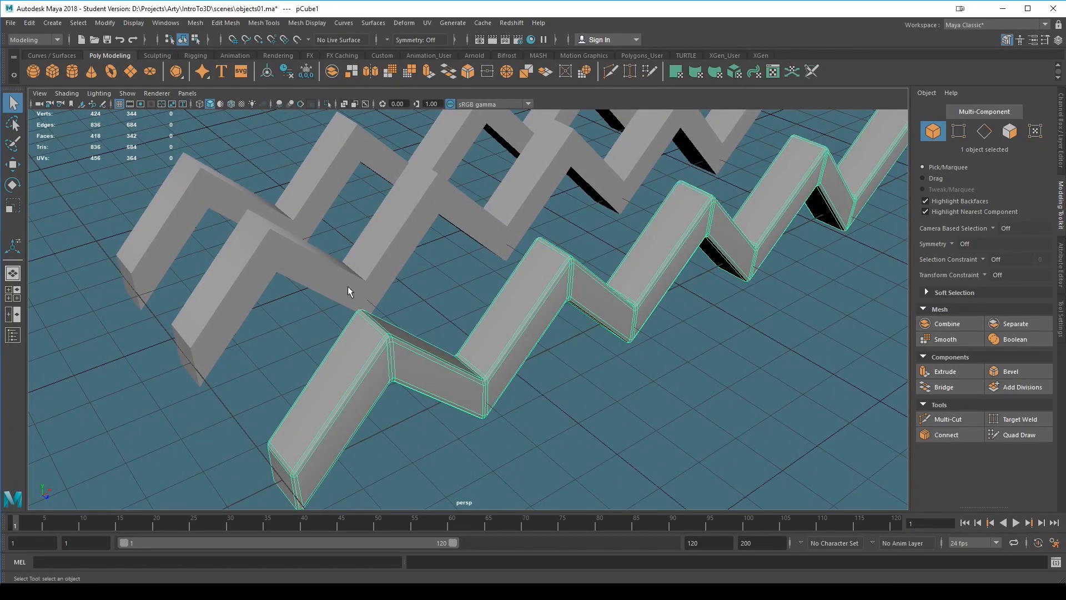
left_click(195, 22)
left_click(230, 126)
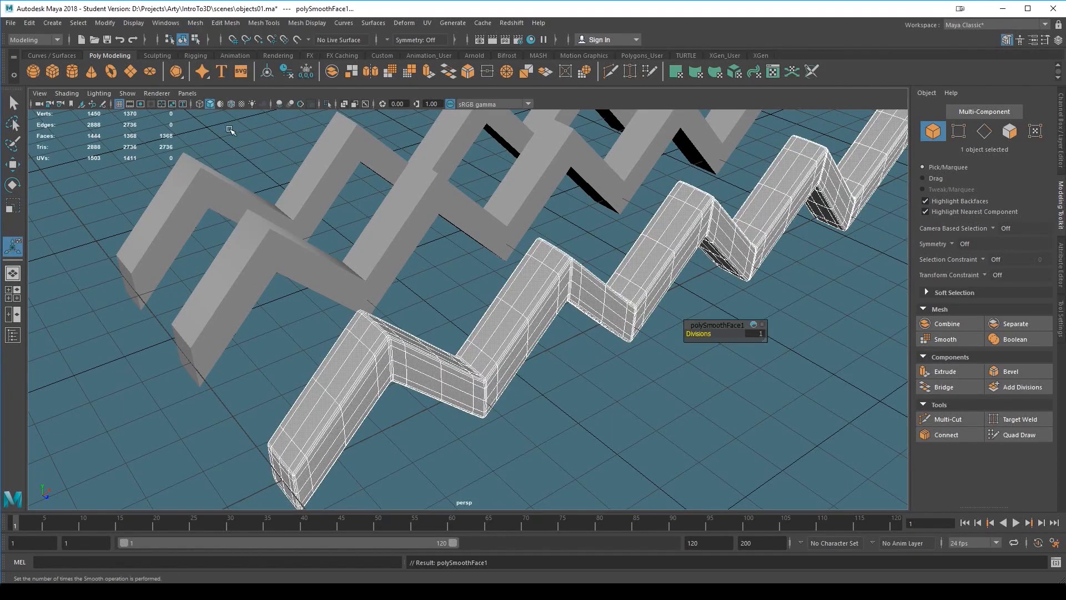
- Raise the Smooth operation to 2 divisions and inspect the beveled zigzag's surface up close
left_click_drag(424, 468, 716, 344, "alt")
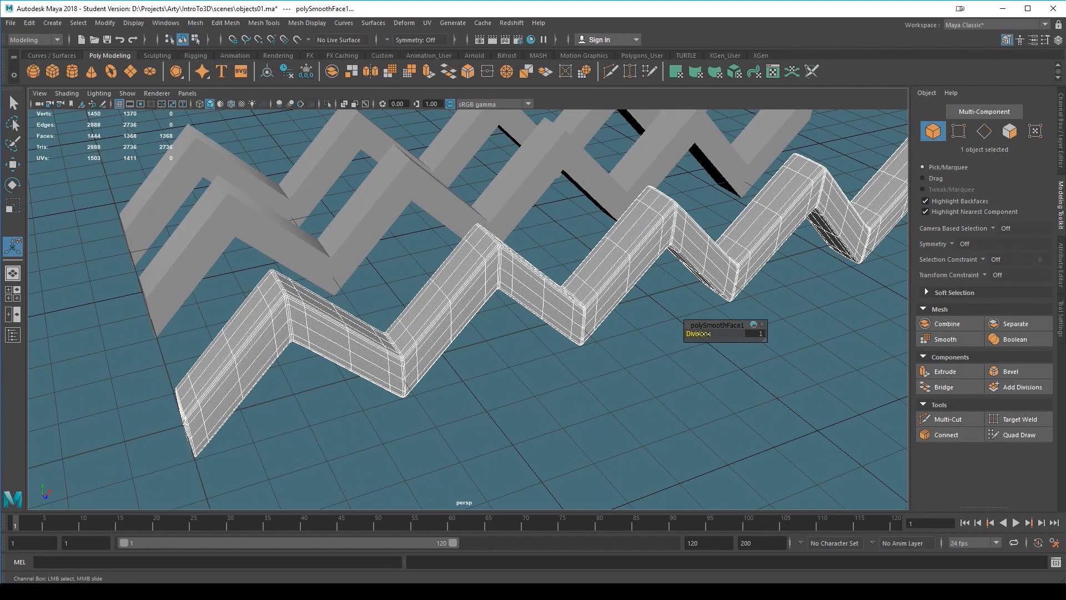
left_click_drag(729, 334, 736, 333)
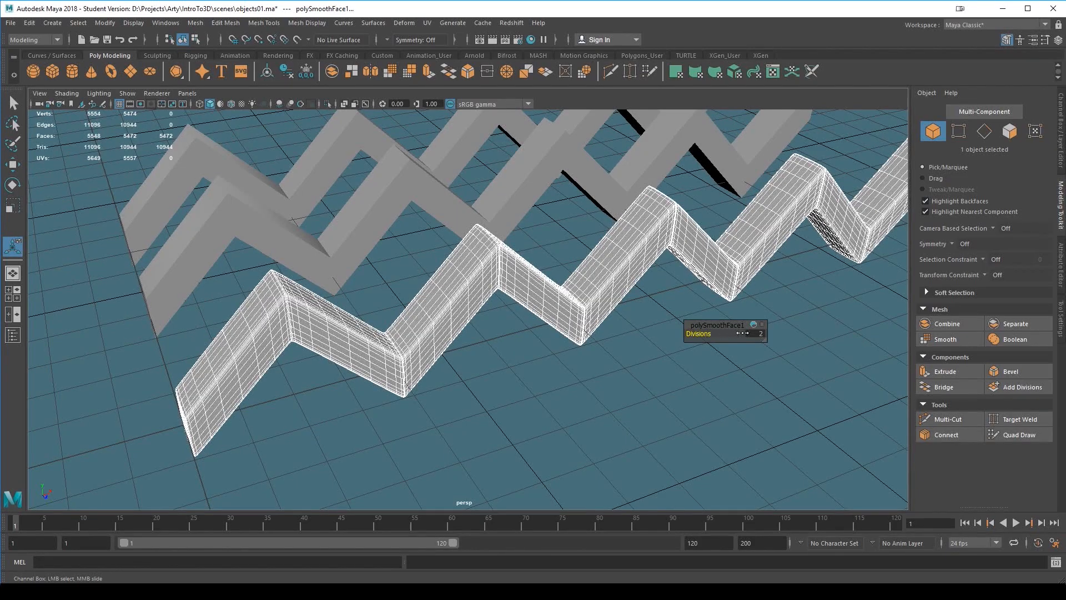
mouse_move(615, 423)
left_mouse_down("alt")
mouse_move(576, 424)
mouse_move(616, 421)
left_mouse_up("alt")
left_click(617, 421)
middle_click_drag(523, 382, 507, 398, "alt")
left_click_drag(508, 399, 349, 352, "alt")
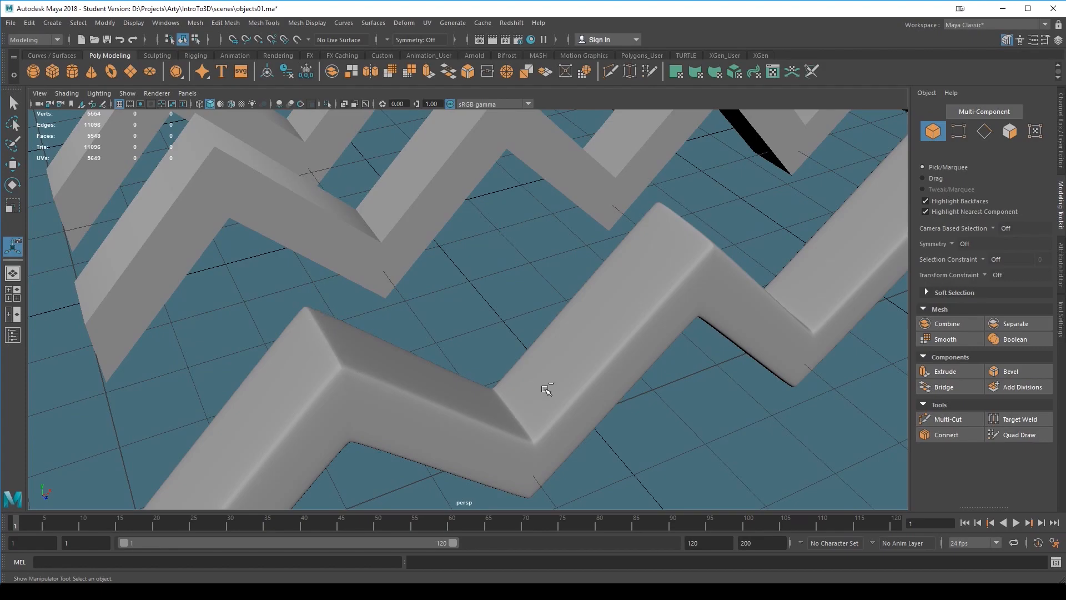
middle_click_drag(658, 418, 612, 402, "alt")
- Undo the Smooth operation on the beveled zigzag
key("w")
key("ctrl+z")
scroll(611, 412, "down", 8)
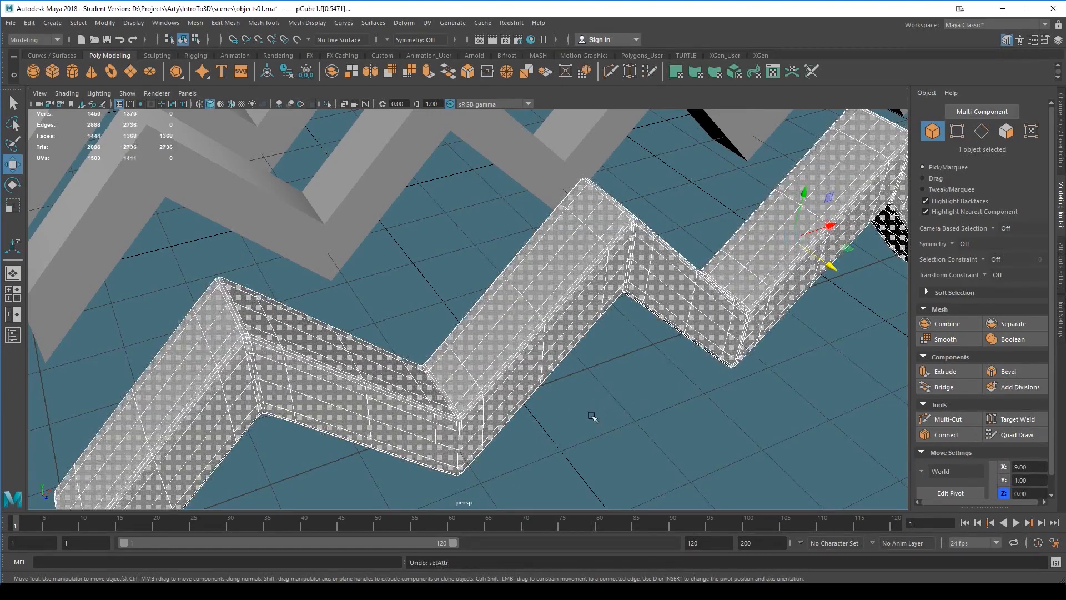
key("ctrl+z")
- Apply the Smooth mesh operation to the beveled zigzag again with 3 divisions
left_click(195, 22)
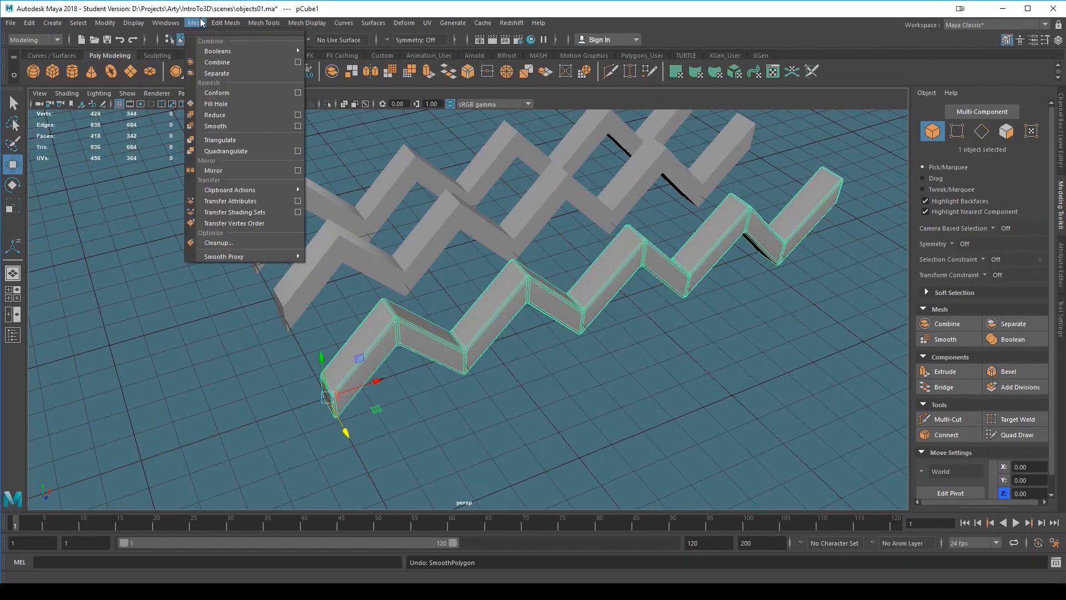
left_click(224, 125)
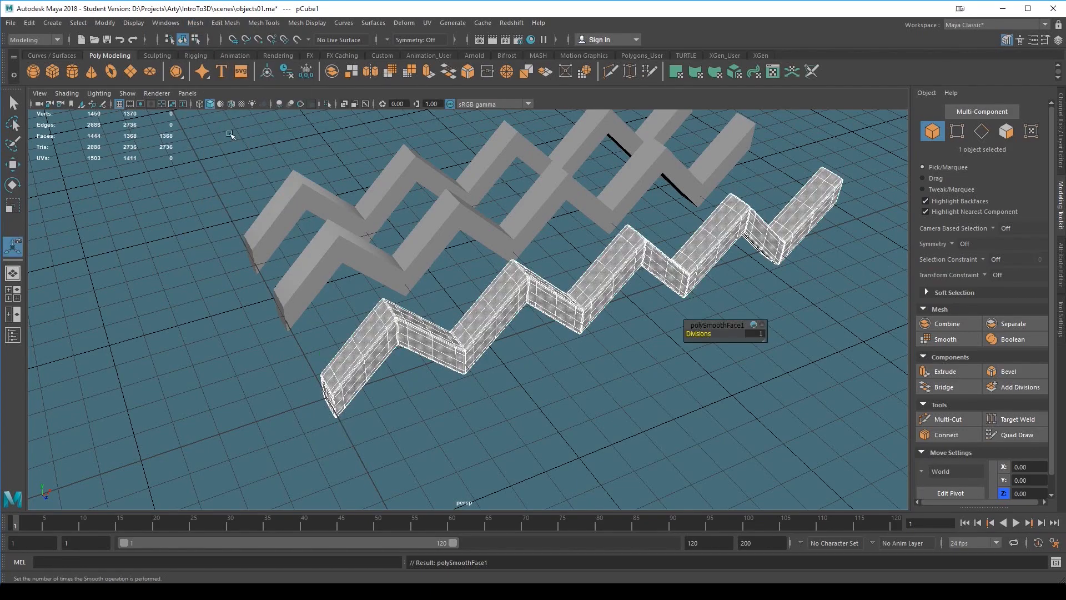
left_click_drag(706, 342, 695, 395)
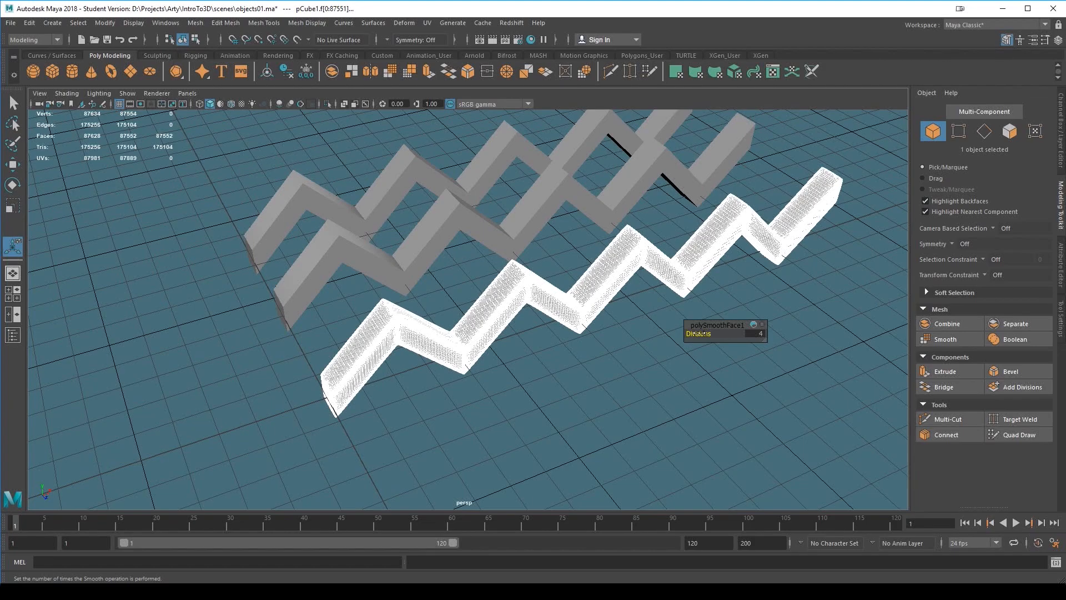
left_click_drag(698, 335, 696, 334)
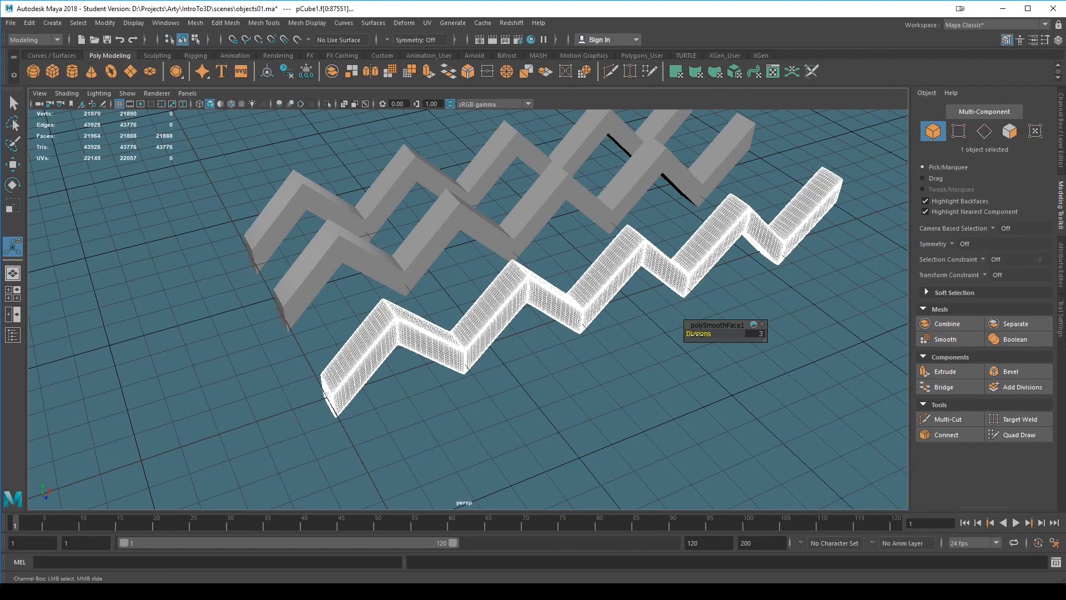
- Examine the smoothed zigzag's rounded edges and dense mesh, leaving its smooth mesh preview off
left_click(666, 388)
left_click_drag(666, 389, 620, 422, "alt")
scroll(580, 390, "up", 5)
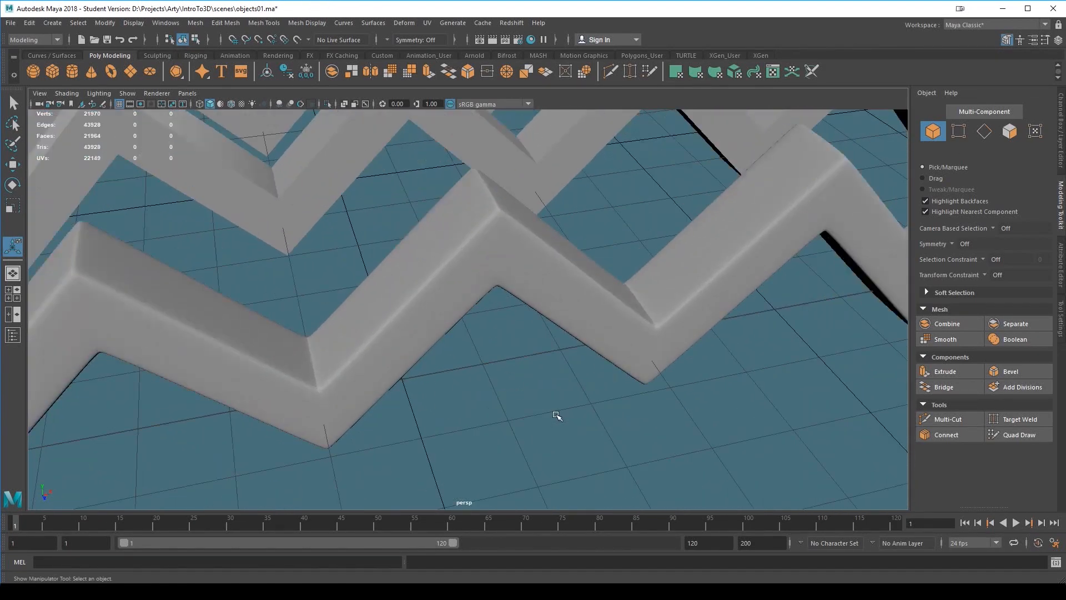
left_click_drag(556, 416, 574, 417, "alt")
left_click_drag(628, 438, 588, 418, "alt")
scroll(522, 440, "down", 5)
left_click(528, 290)
left_click_drag(598, 366, 605, 365, "alt")
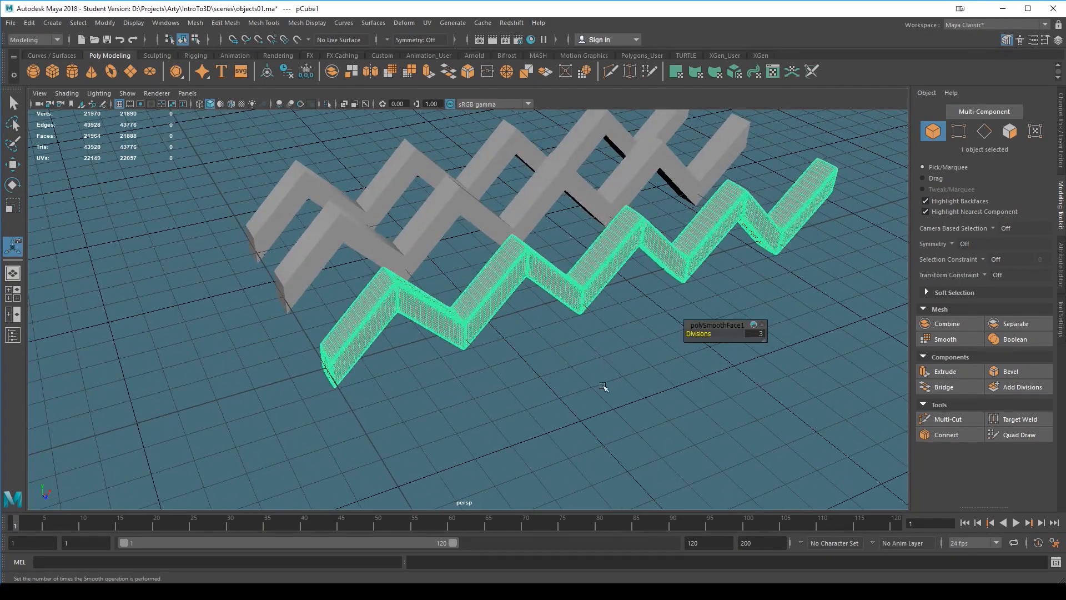
left_click(610, 385)
middle_click_drag(597, 377, 610, 393, "alt")
left_click(570, 318)
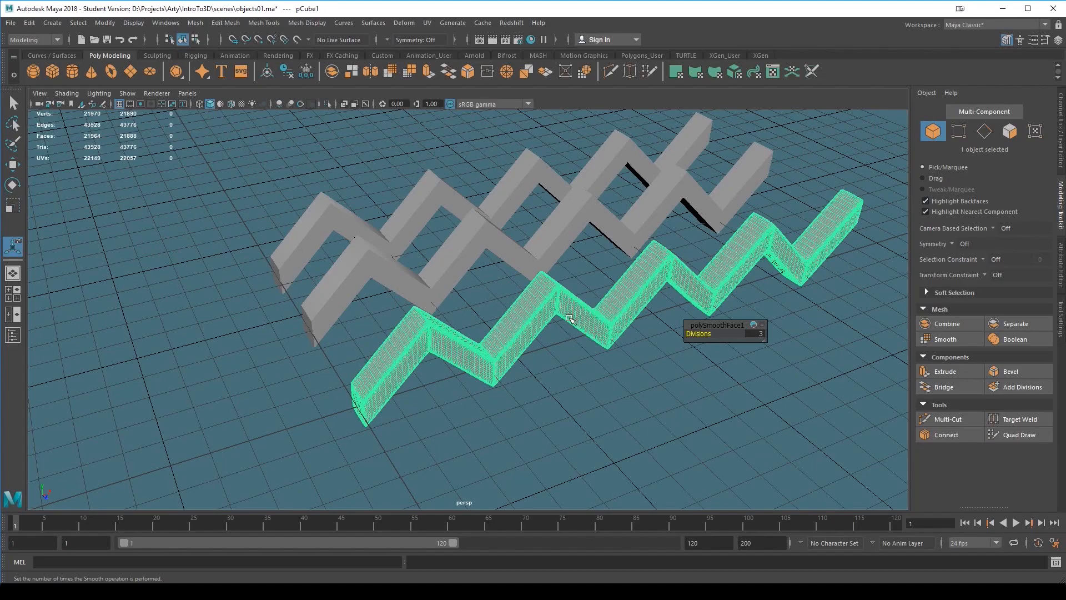
key("1")
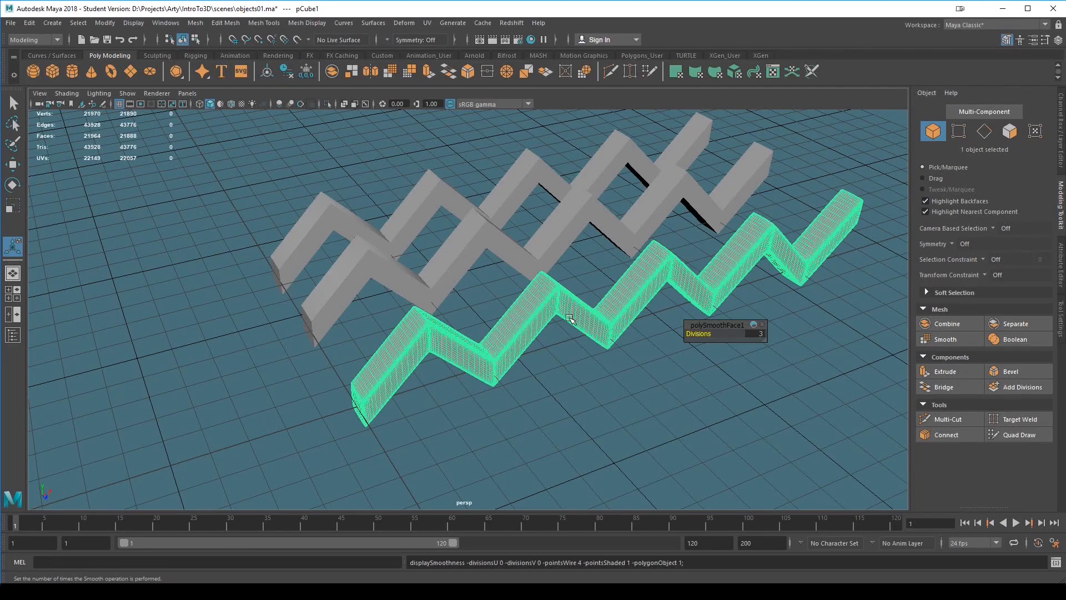
- Select the unbeveled middle zigzag and check its smooth mesh preview, leaving the preview off
key("q")
left_click_drag(573, 369, 521, 249, "alt")
left_click(521, 249)
middle_click_drag(668, 338, 709, 354, "alt")
left_click_drag(709, 354, 520, 378, "alt")
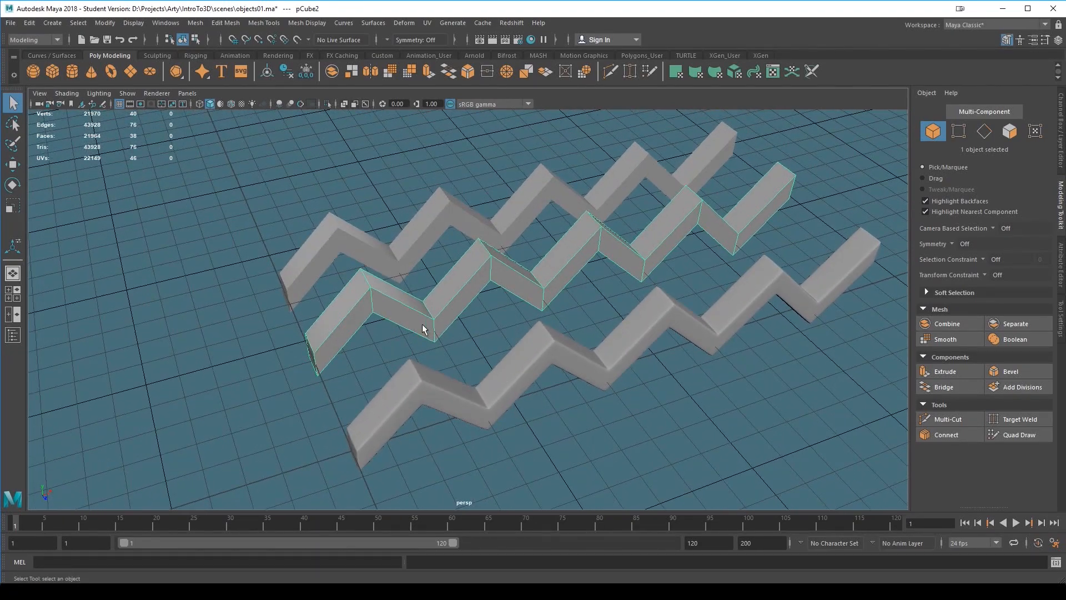
key("3")
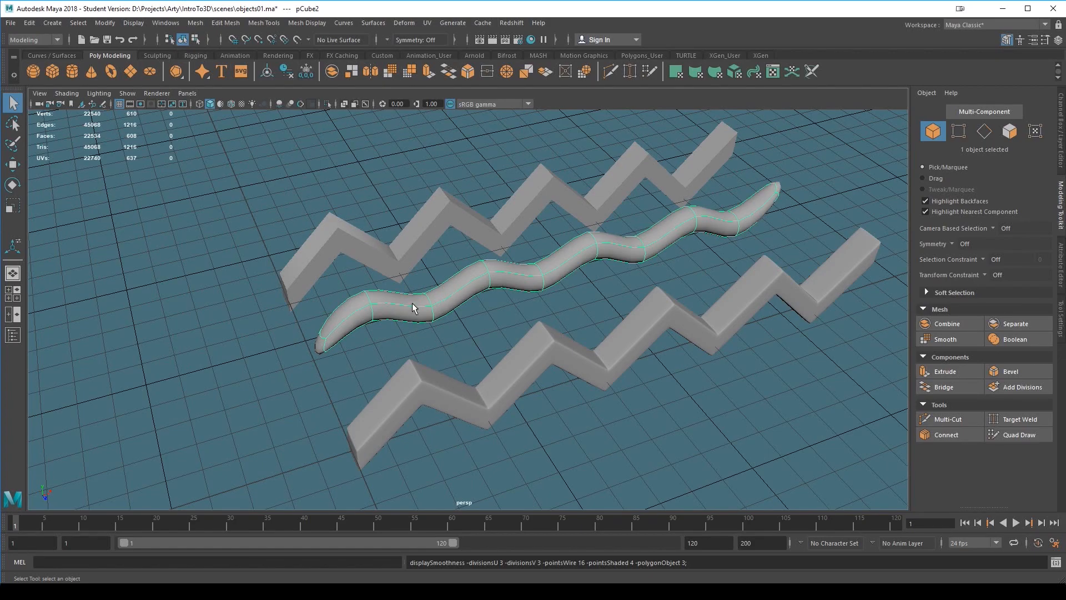
key("1")
- Select the four lengthwise edge loops of the middle zigzag in edge mode
right_click_drag(416, 305, 417, 243)
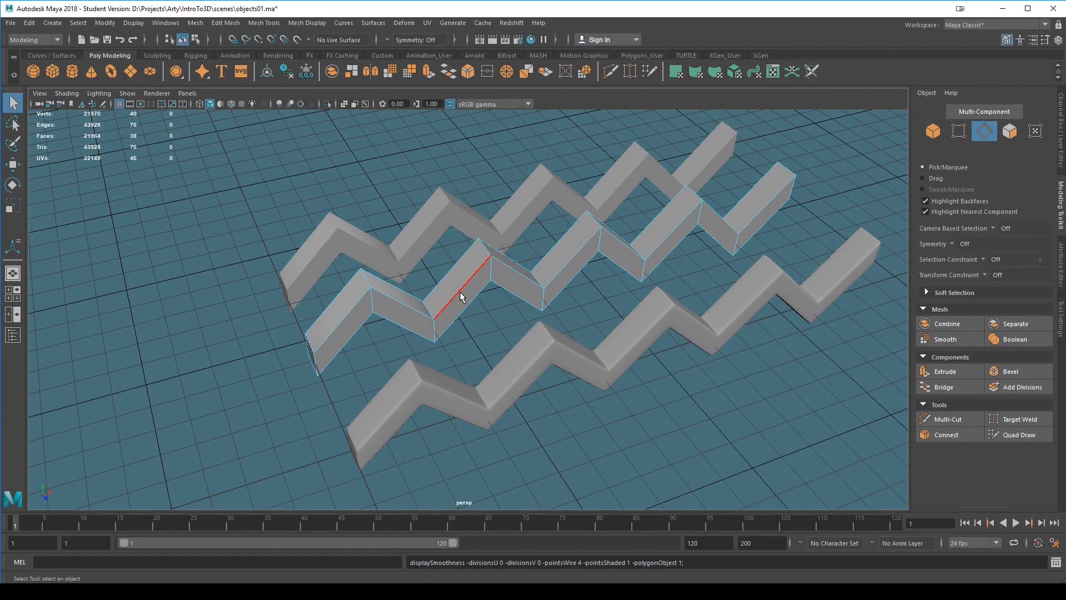
right_click_drag(460, 292, 459, 236)
double_click(464, 284)
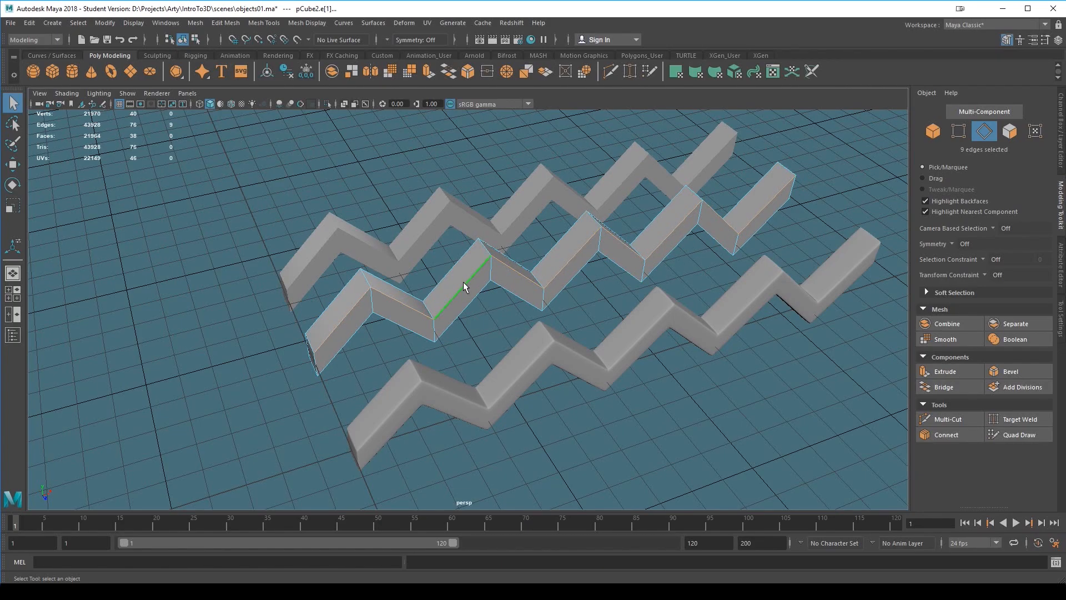
double_click(460, 261, "shift")
double_click(471, 302, "shift")
- Add the four edges around one end cap of the middle zigzag to the edge selection
left_click_drag(471, 302, 367, 388, "alt")
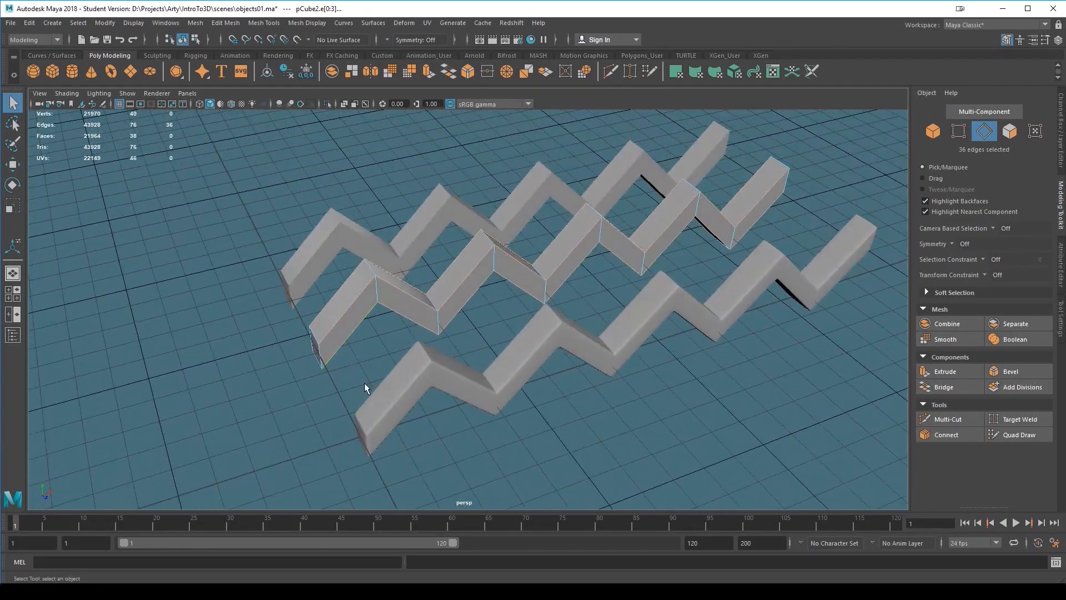
middle_click_drag(386, 350, 505, 350, "alt")
left_click_drag(504, 350, 497, 358, "alt")
left_click_drag(494, 417, 606, 372, "alt")
left_click_drag(578, 328, 488, 369, "alt")
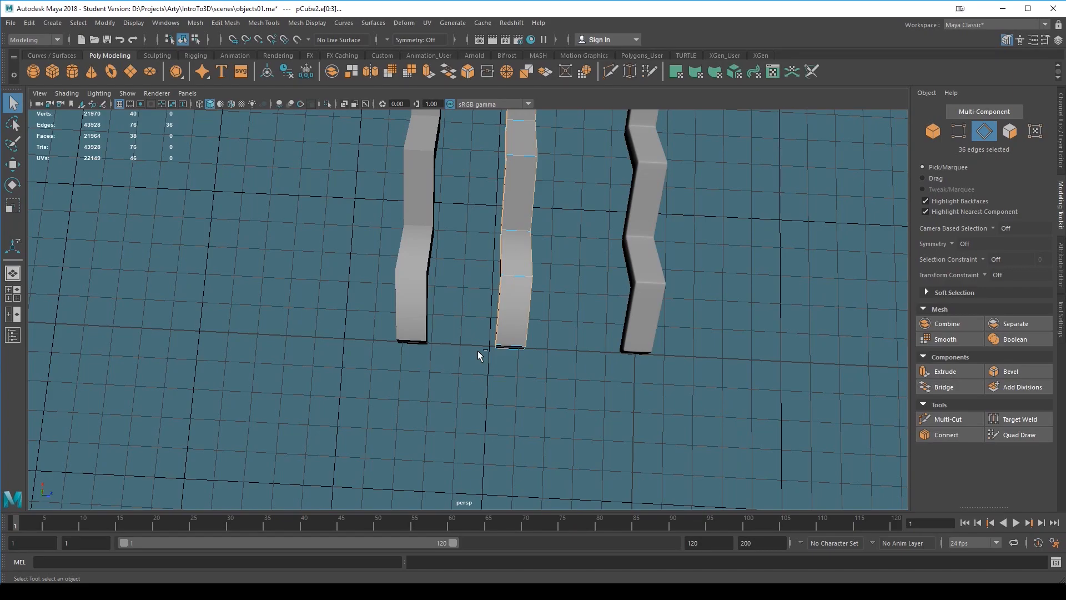
left_click_drag(551, 335, 563, 326, "shift")
key("ctrl+z")
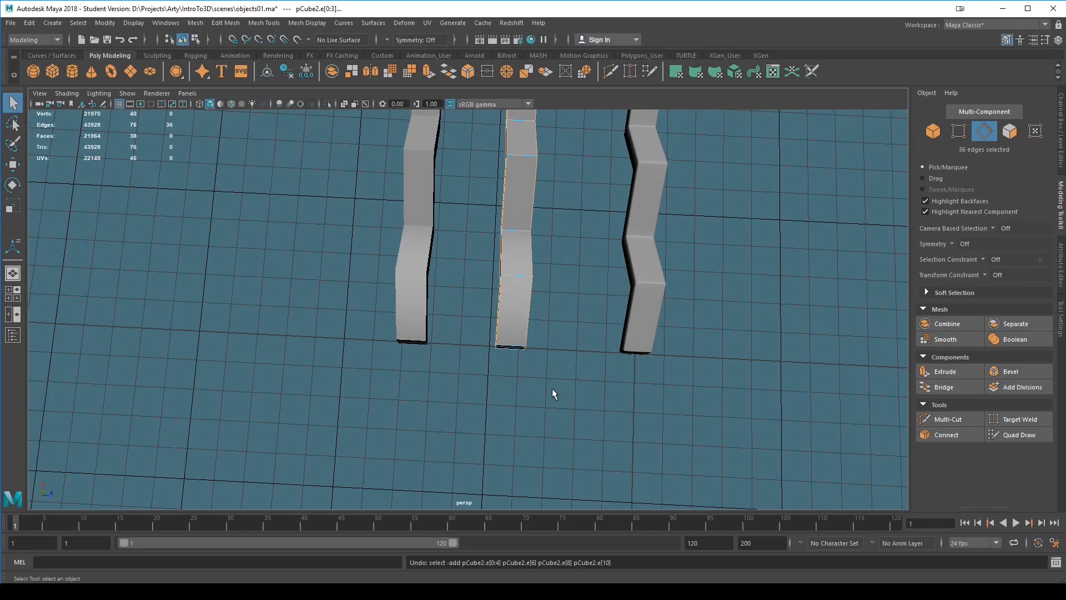
left_click_drag(552, 388, 525, 381, "alt")
left_click_drag(462, 373, 556, 307, "shift")
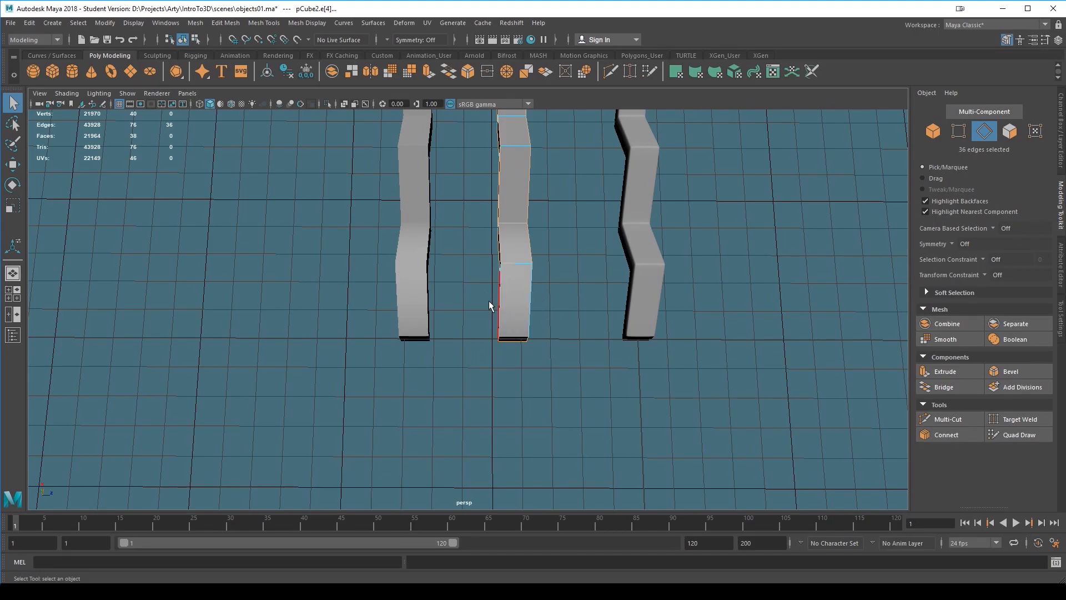
left_click_drag(548, 311, 548, 309, "shift")
left_click_drag(602, 390, 631, 410, "alt")
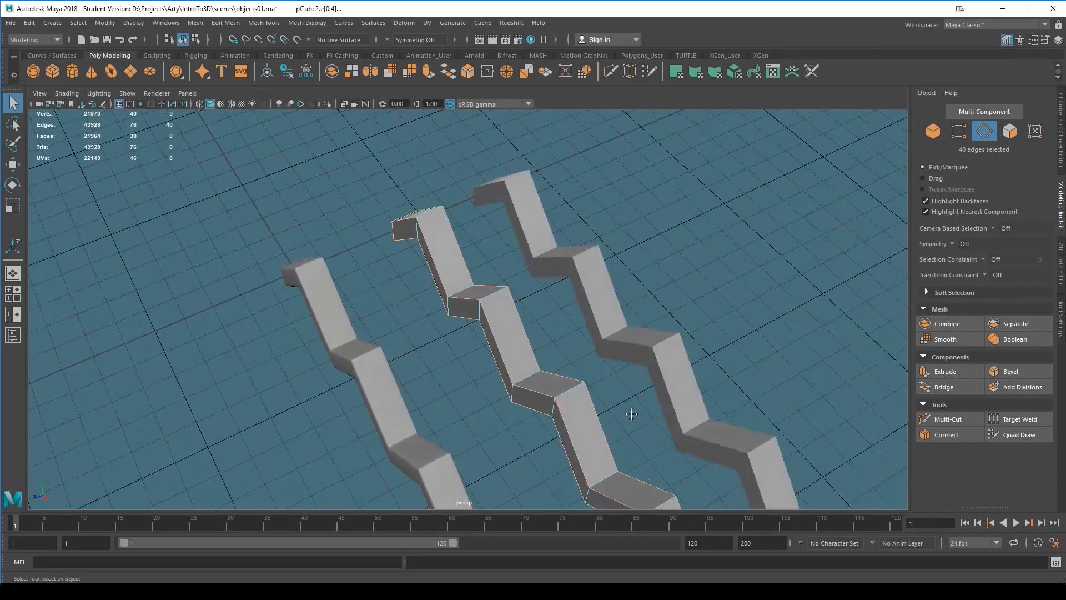
- Add the edges around the opposite end cap of the middle zigzag to the edge selection
middle_click_drag(631, 409, 474, 257, "alt")
left_click_drag(474, 257, 465, 307, "alt")
middle_click_drag(464, 307, 546, 78, "alt")
left_click_drag(407, 328, 500, 269, "shift")
left_click_drag(535, 352, 535, 313, "alt")
key("f")
left_click_drag(562, 368, 643, 371, "alt")
left_click_drag(660, 408, 589, 361, "alt")
- Bevel the selected edges of the middle zigzag with 2 segments and a fraction of about 0.25
left_click(1008, 369)
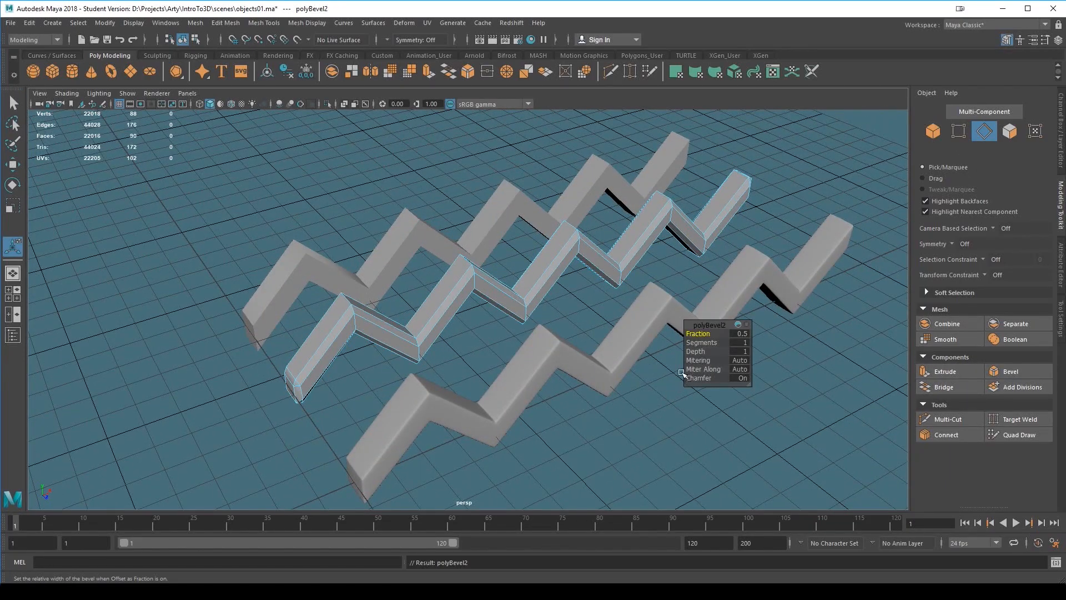
left_click(743, 342)
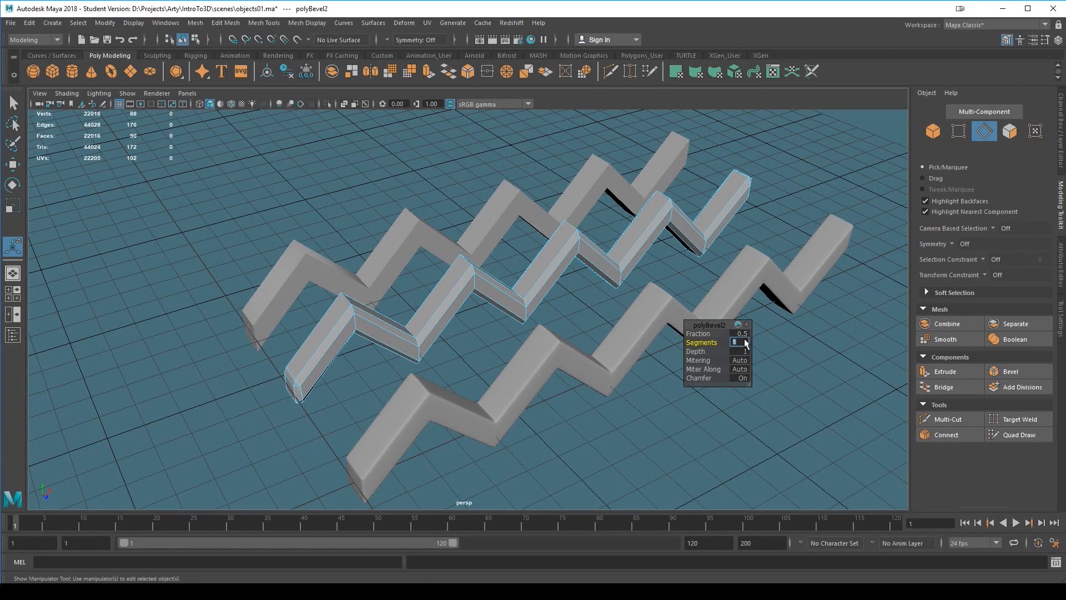
type("2")
key("Return")
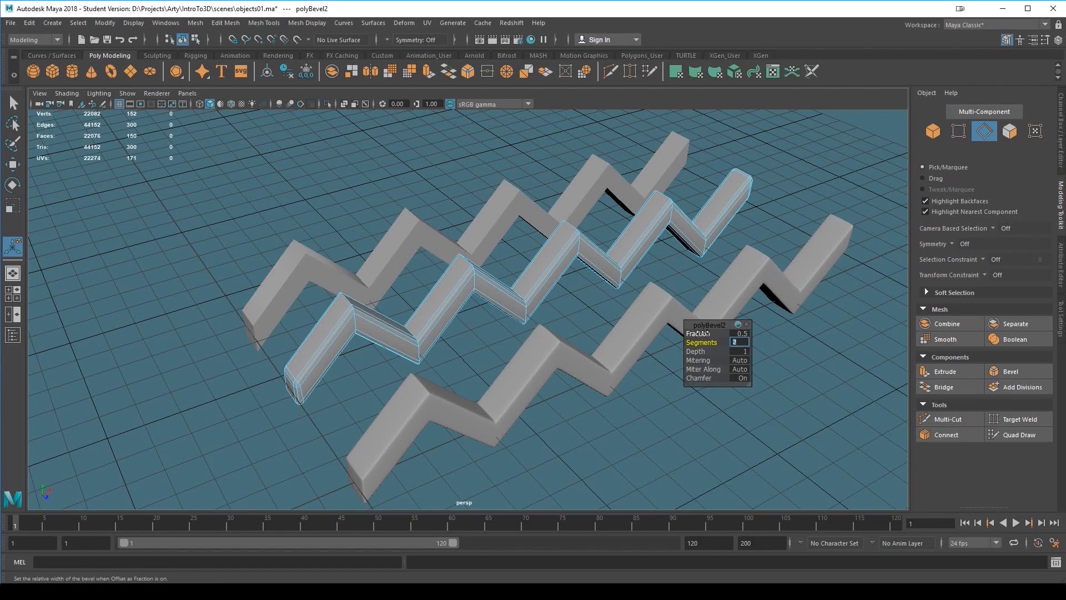
left_click_drag(698, 333, 698, 334)
middle_click_drag(691, 334, 684, 334)
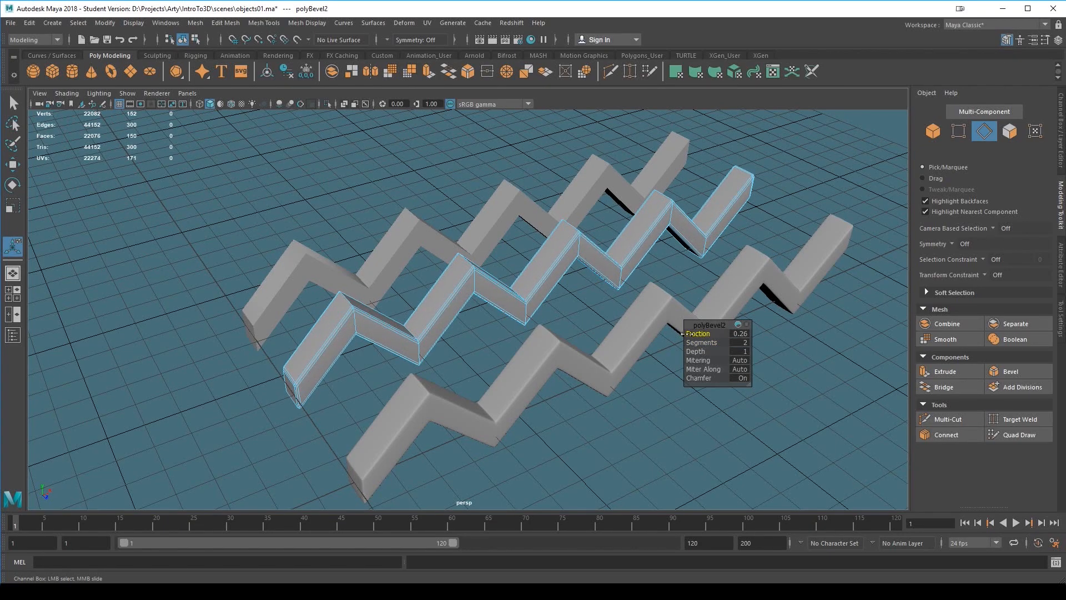
- Check the newly beveled middle zigzag in smooth mesh preview, then return it to the unsmoothed display
key("3")
left_click_drag(570, 446, 438, 319, "alt")
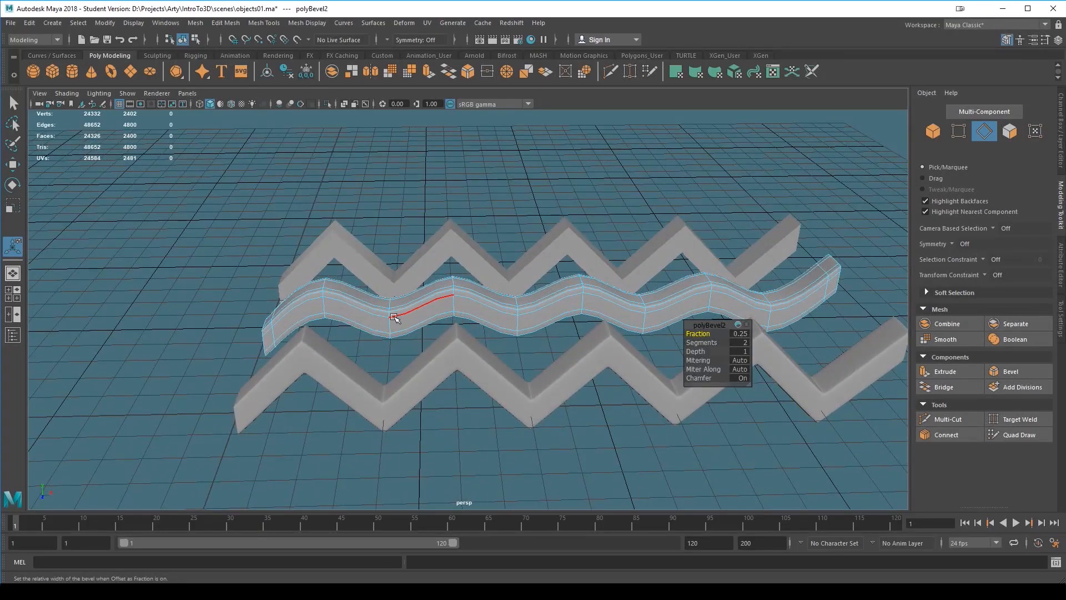
key("1")
left_click_drag(517, 416, 507, 380, "alt")
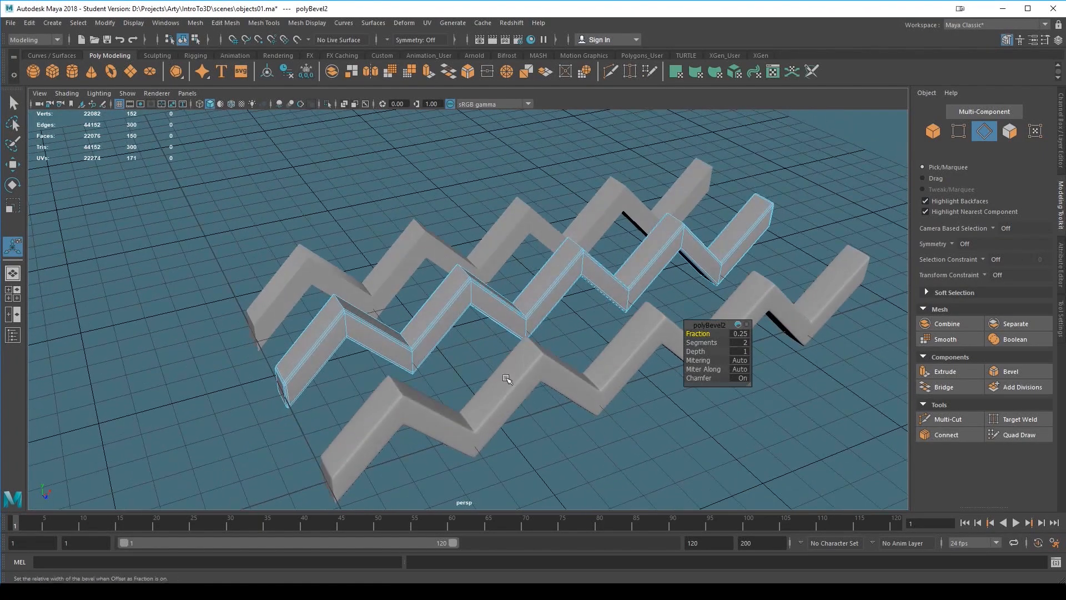
- Delete the unbeveled rear zigzag
key("q")
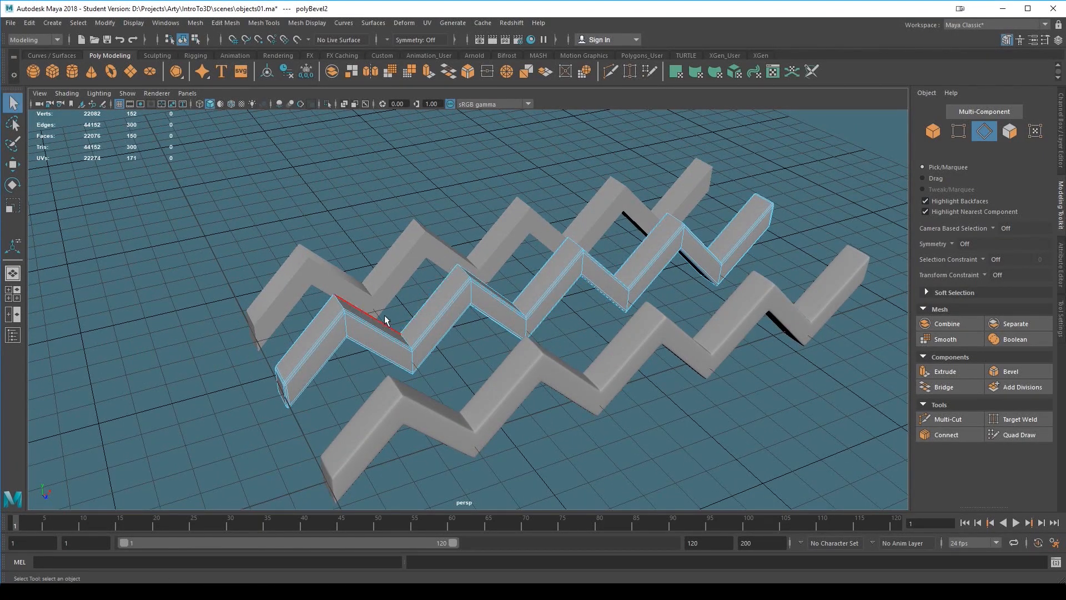
left_click(427, 238)
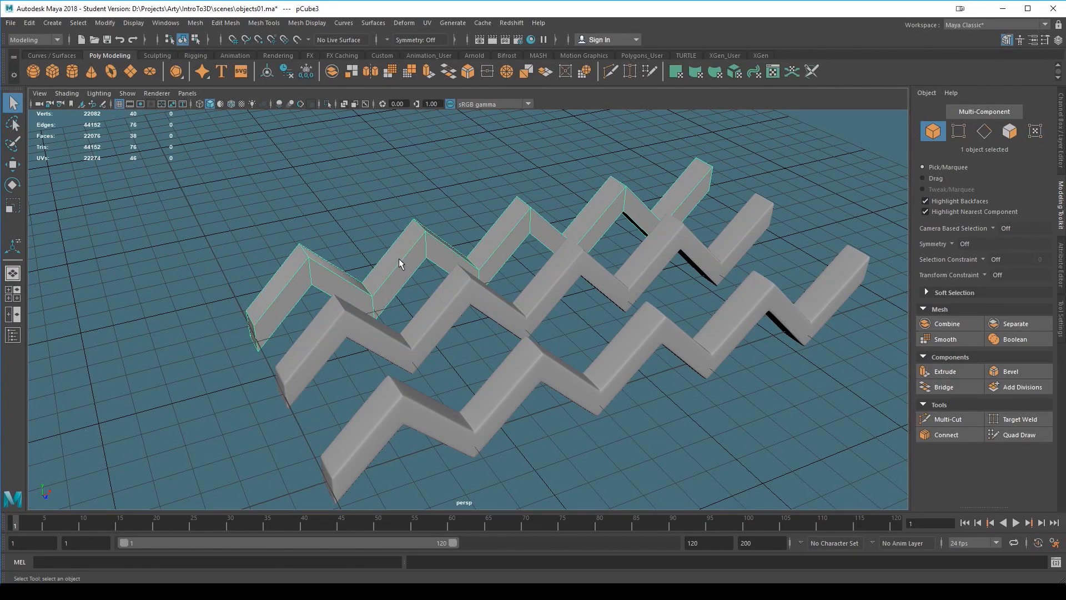
key("Delete")
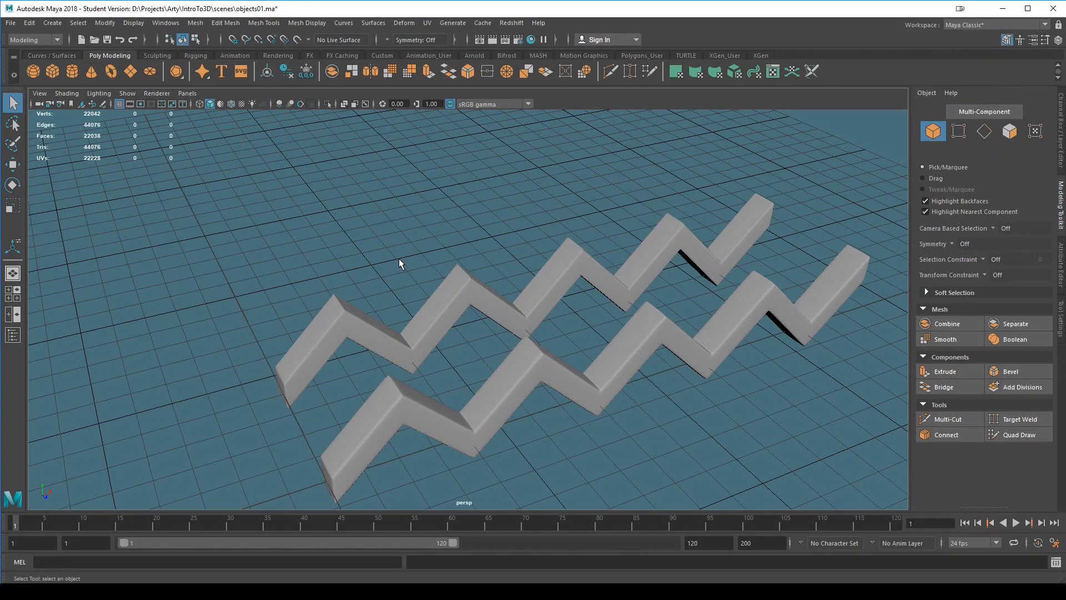
- Move the newly beveled zigzag away from the smoothed one to about -9.65 on Z
left_click(468, 291)
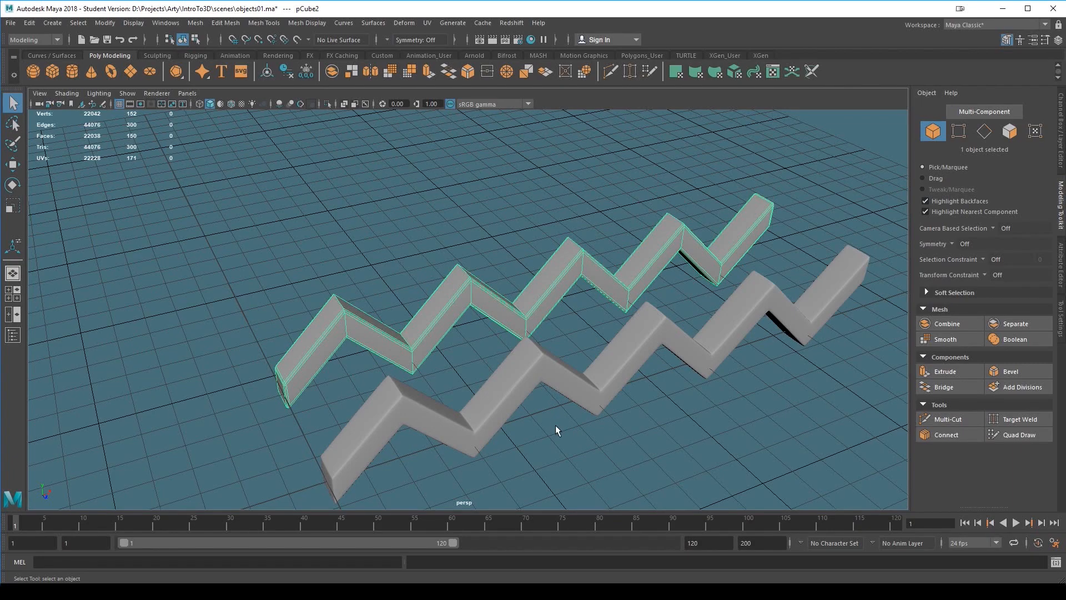
key("w")
left_click_drag(533, 433, 246, 401, "alt")
left_click_drag(261, 389, 510, 250, "alt")
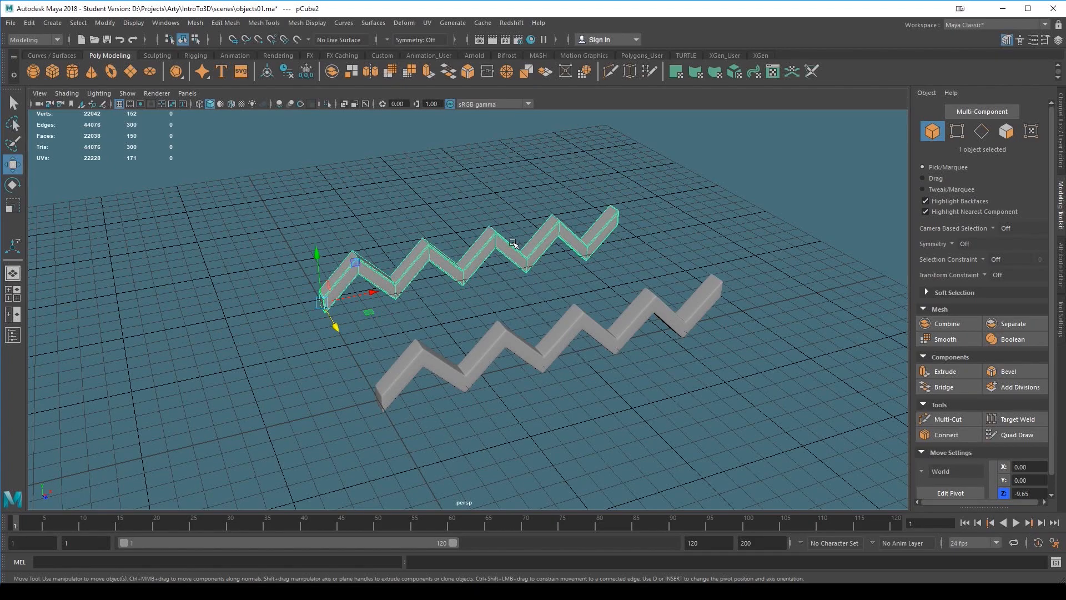
- Isolate the moved beveled zigzag in the viewport
left_click(536, 274)
left_click(511, 248)
left_click(328, 103)
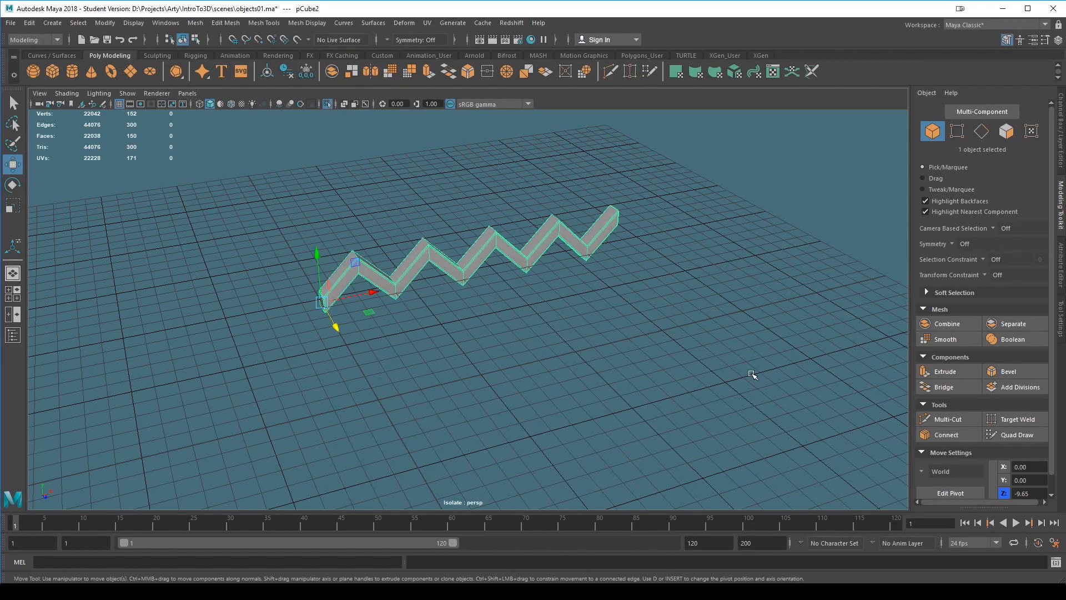
- Show the isolated zigzag in the front view and enter vertex selection mode
key("space")
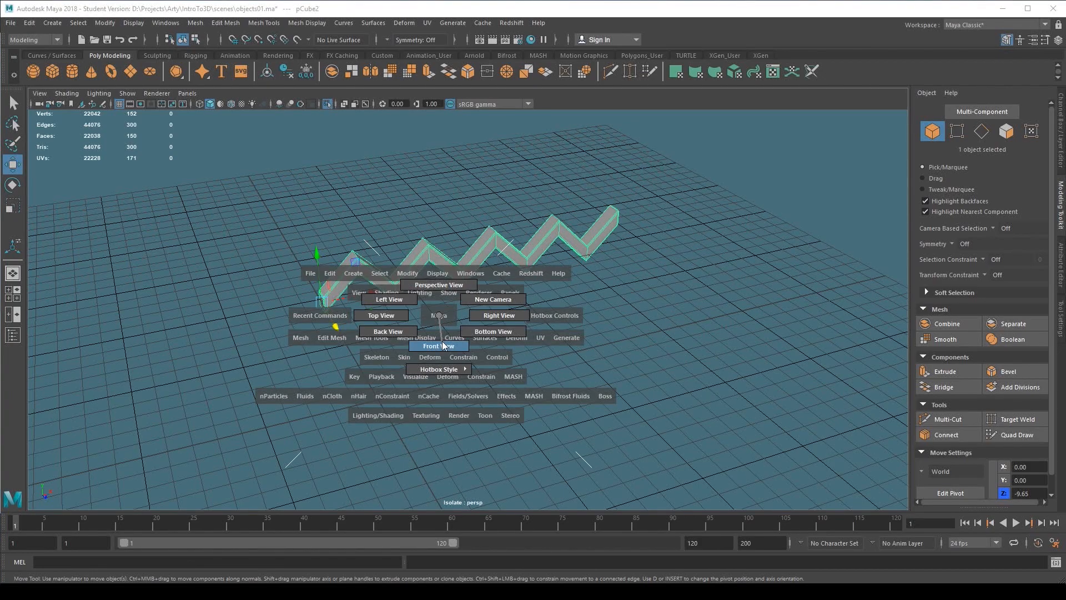
left_click(442, 341)
right_click_drag(392, 308, 333, 268)
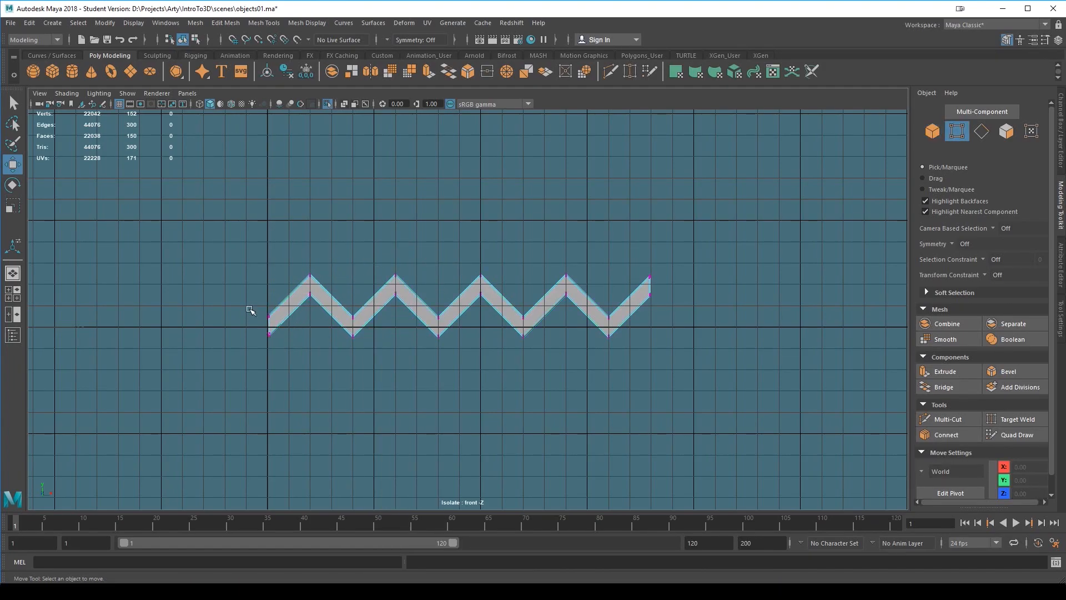
- Raise the zigzag's upper row of vertices to 3.00 on Y with grid snapping and return to the perspective view
left_click_drag(250, 242, 747, 310)
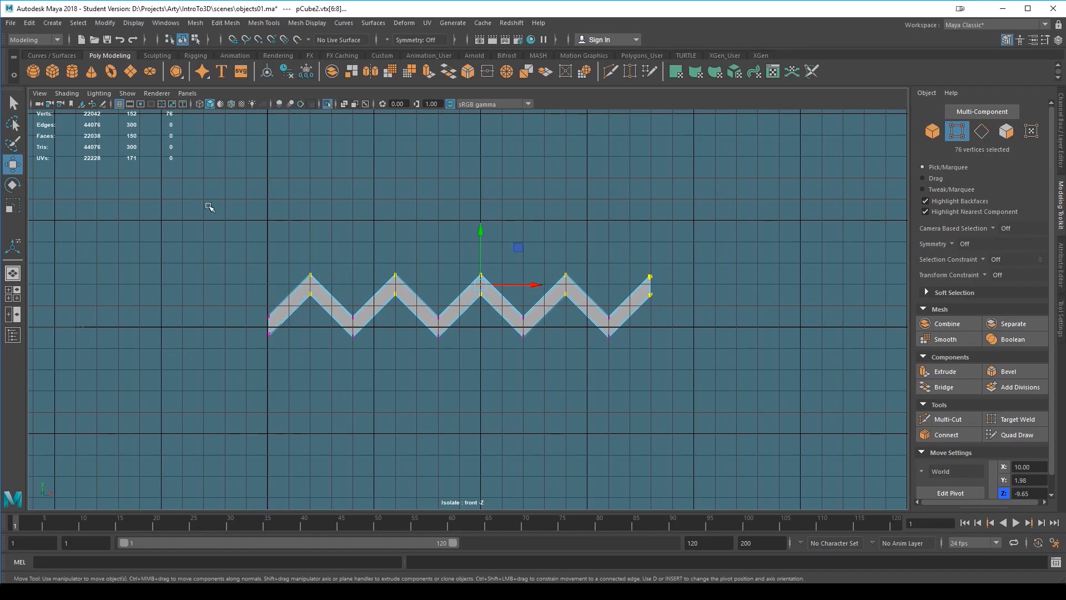
left_click(233, 40)
left_click_drag(481, 226, 476, 267)
key("space")
left_click_drag(443, 398, 447, 364)
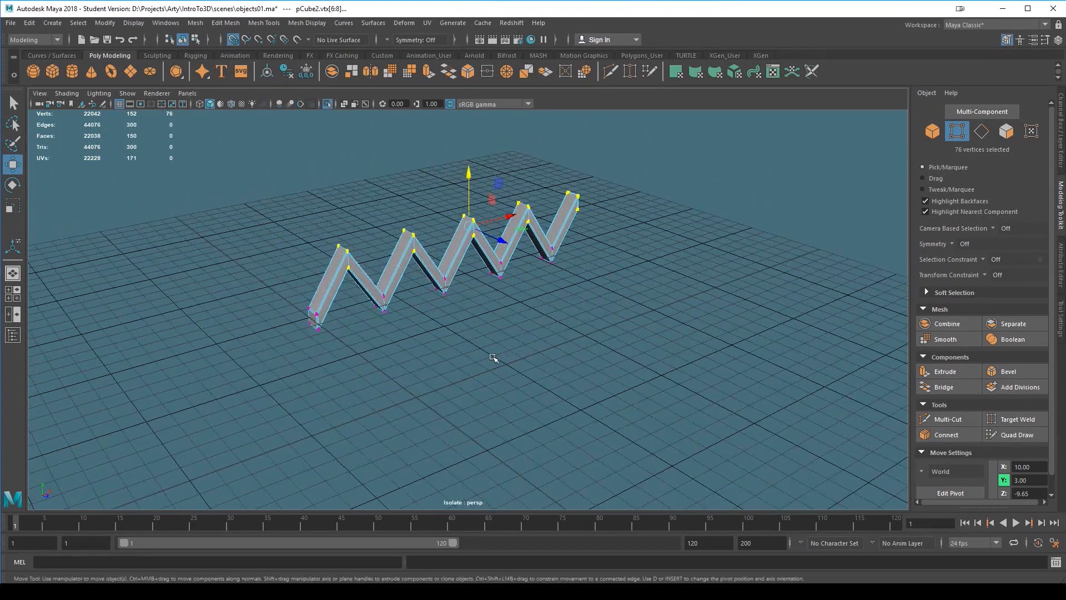
- Inspect the taller zigzag in smooth preview, then switch it back to its unsmoothed display
key("3")
left_click_drag(588, 371, 442, 434, "alt")
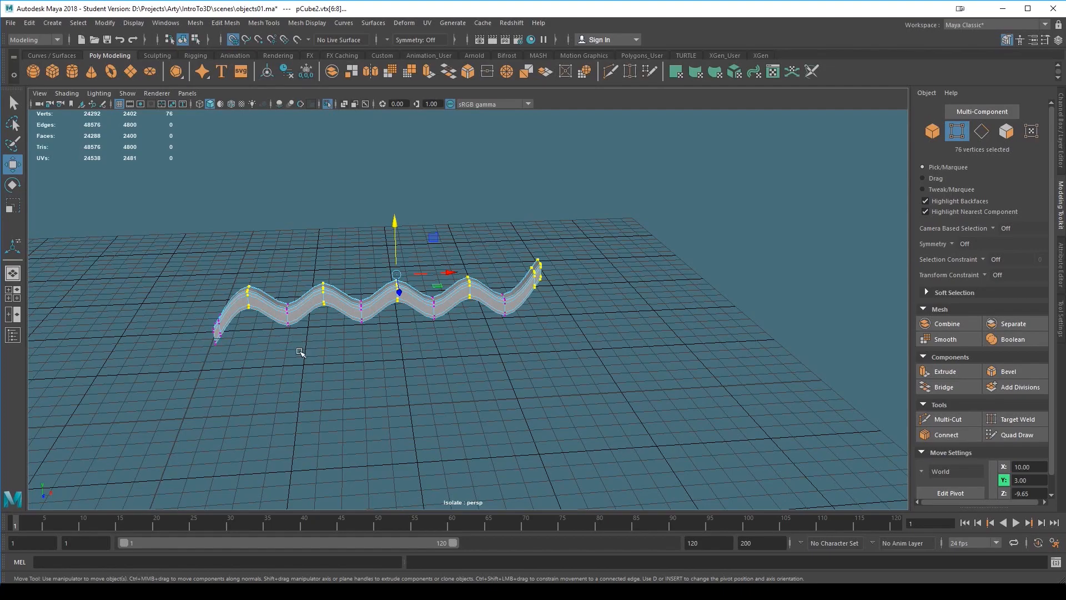
middle_click_drag(300, 352, 398, 348, "alt")
scroll(411, 348, "up", 3)
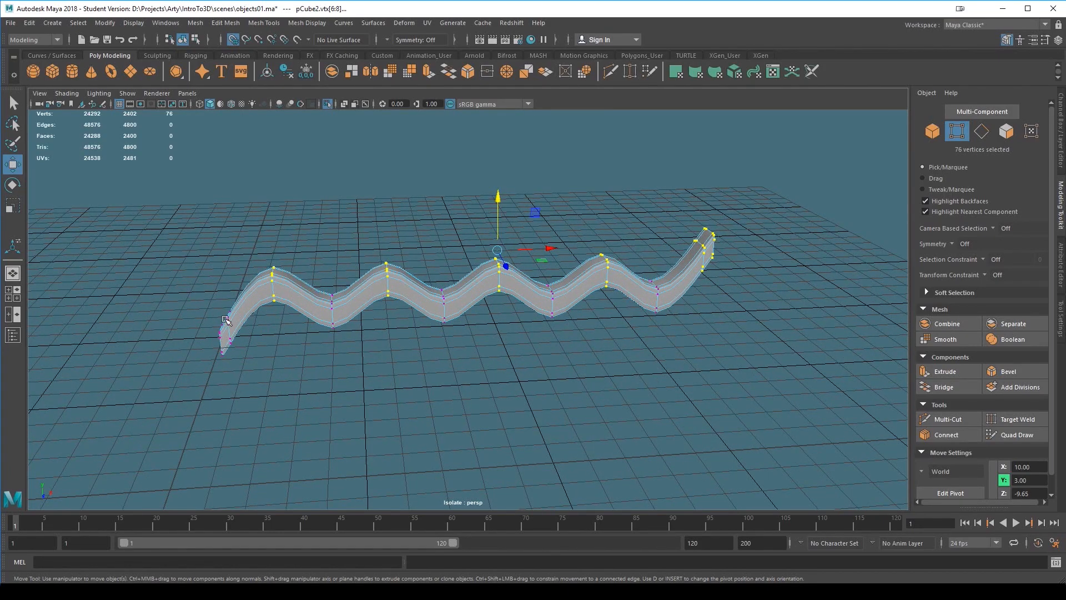
key("1")
mouse_move(436, 388)
left_mouse_down("alt")
mouse_move(500, 374)
mouse_move(466, 371)
mouse_move(476, 400)
mouse_move(461, 339)
mouse_move(476, 393)
mouse_move(426, 397)
mouse_move(500, 365)
mouse_move(497, 395)
mouse_move(462, 388)
mouse_move(476, 392)
left_mouse_up("alt")
scroll(501, 367, "up", 3)
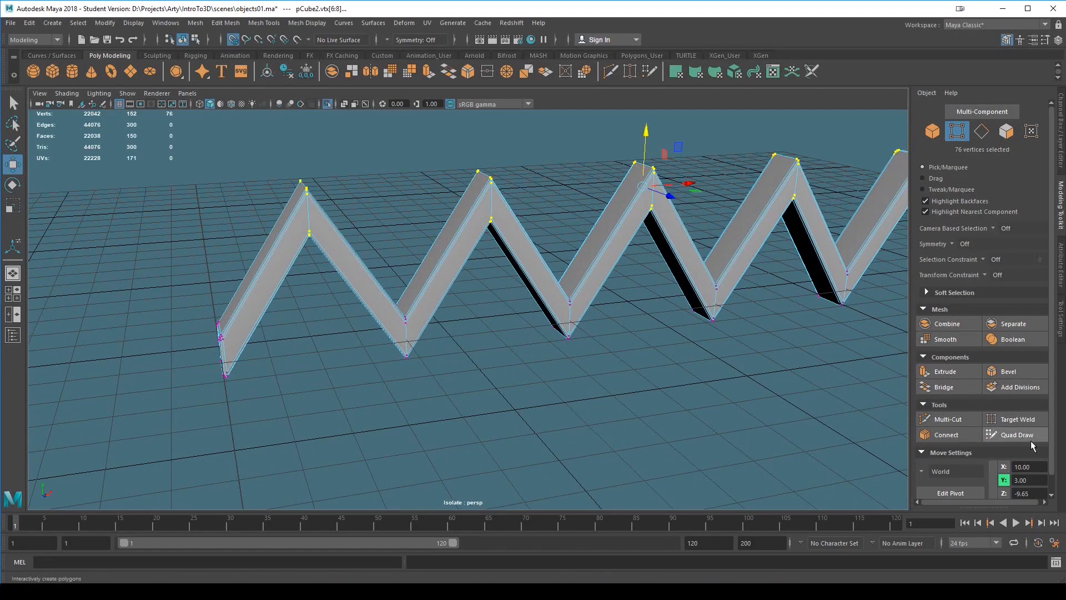
- Leave vertex editing and activate the Multi-Cut tool on the zigzag
right_click_drag(439, 233, 483, 210)
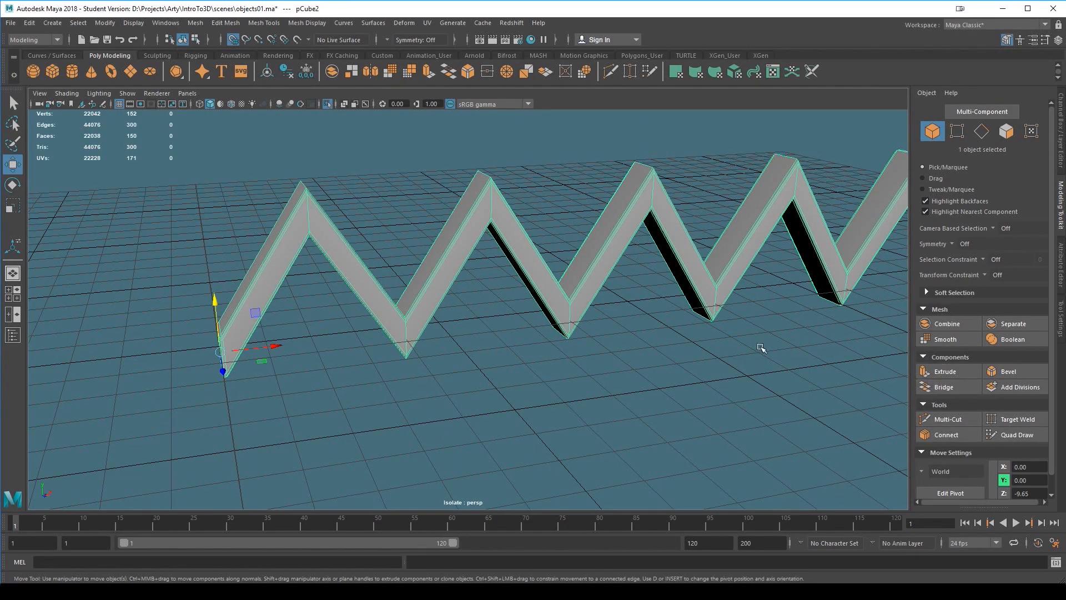
right_click_drag(447, 244, 472, 239)
left_click(472, 258)
left_click(452, 235)
left_click(945, 419)
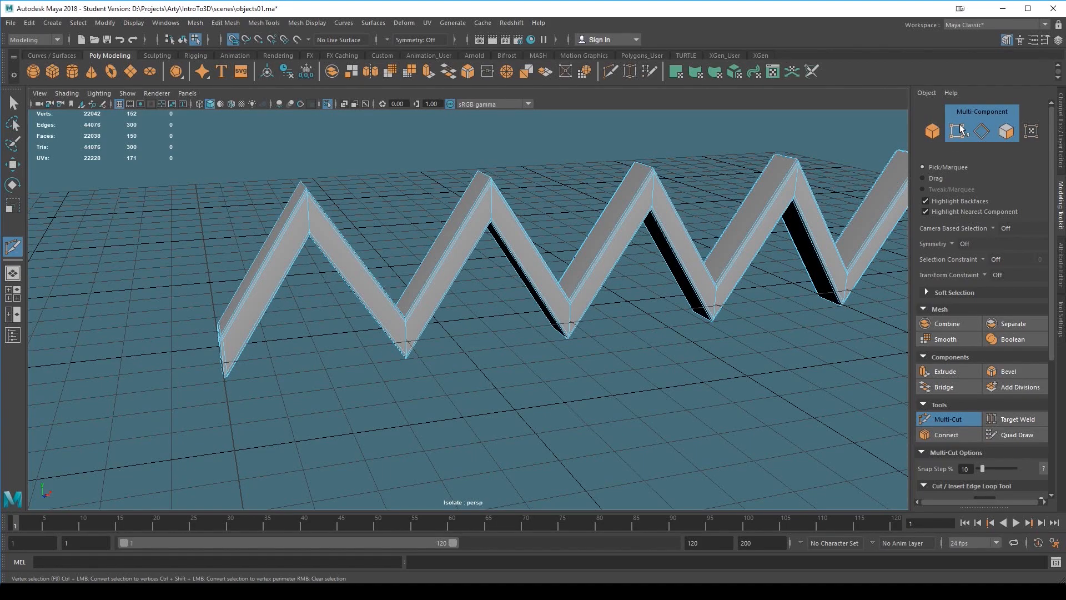
right_click(464, 219)
right_click_drag(485, 236, 458, 231)
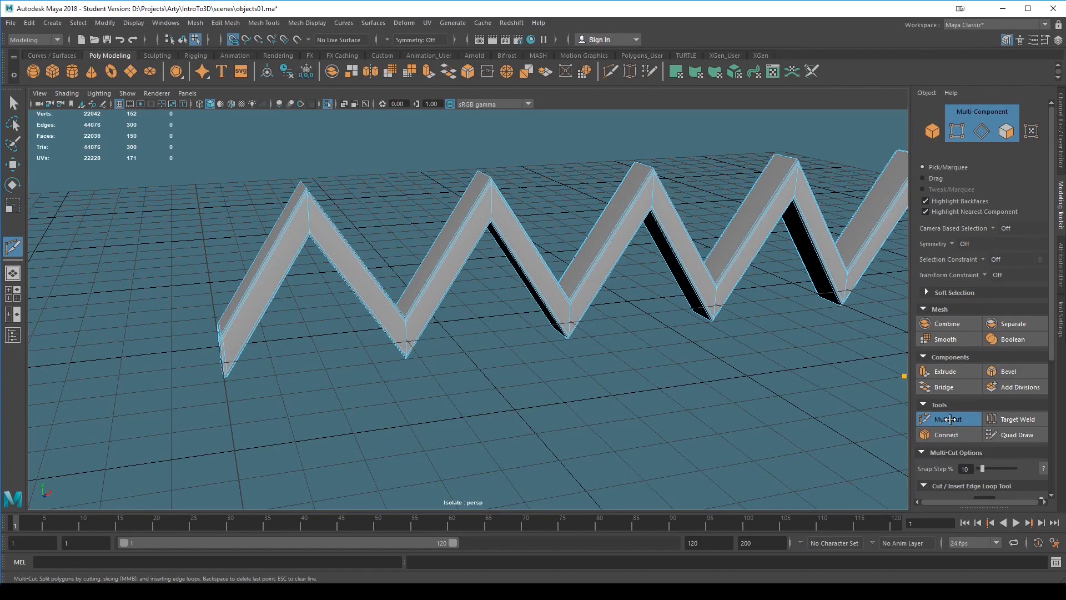
- Try to insert an edge loop across the zigzag's first segment
left_click(309, 231)
key("ctrl")
left_click(268, 249, "ctrl")
key("ctrl+z")
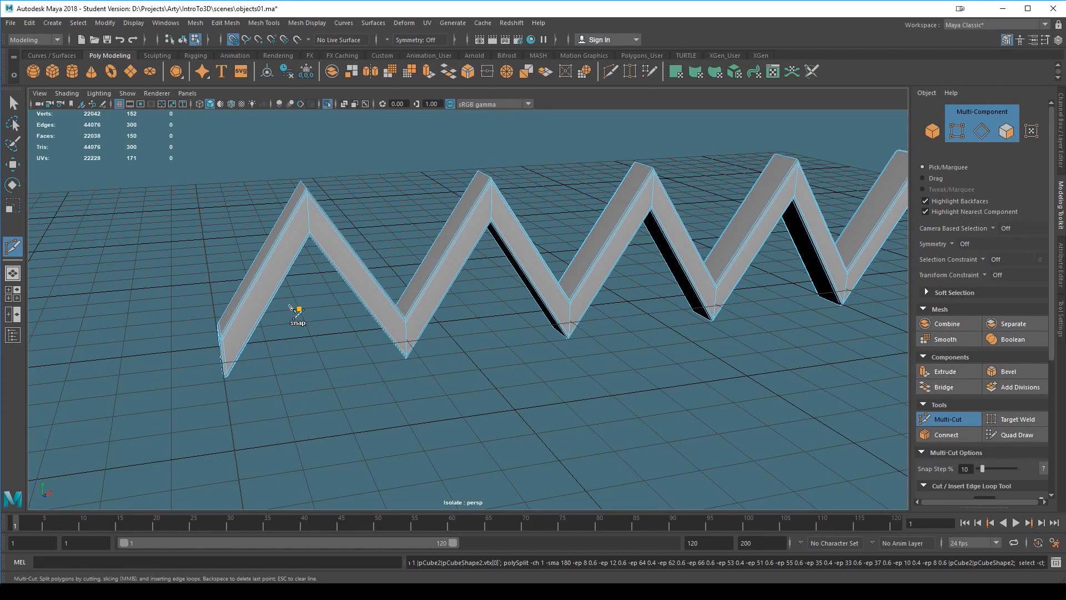
- Insert an edge loop near the middle of the zigzag's first segment and check its effect in smooth preview
left_click(268, 265, "ctrl")
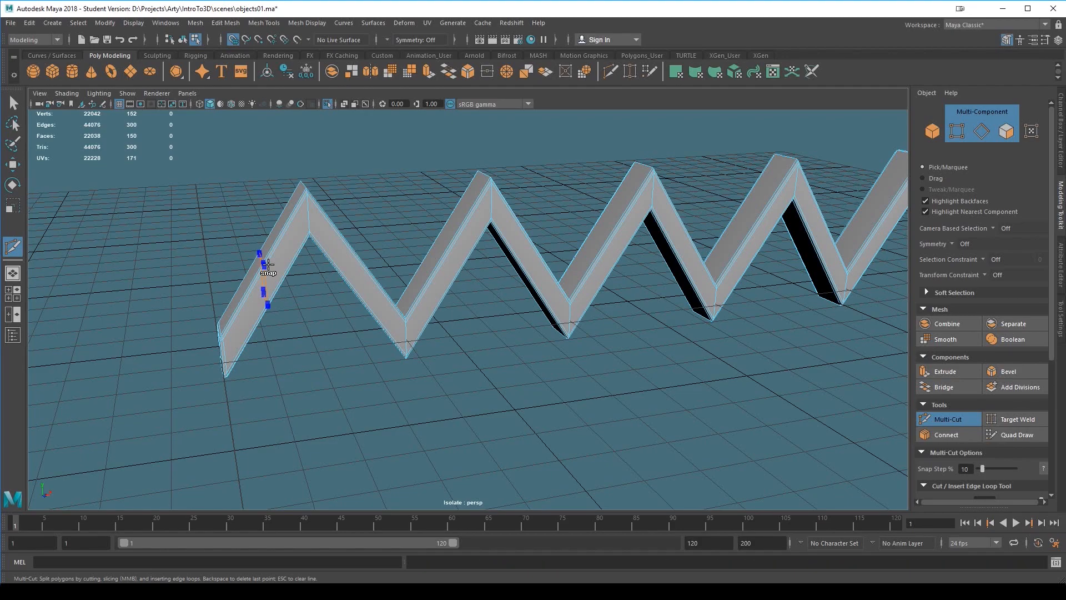
left_click_drag(376, 392, 408, 400, "alt")
key("3")
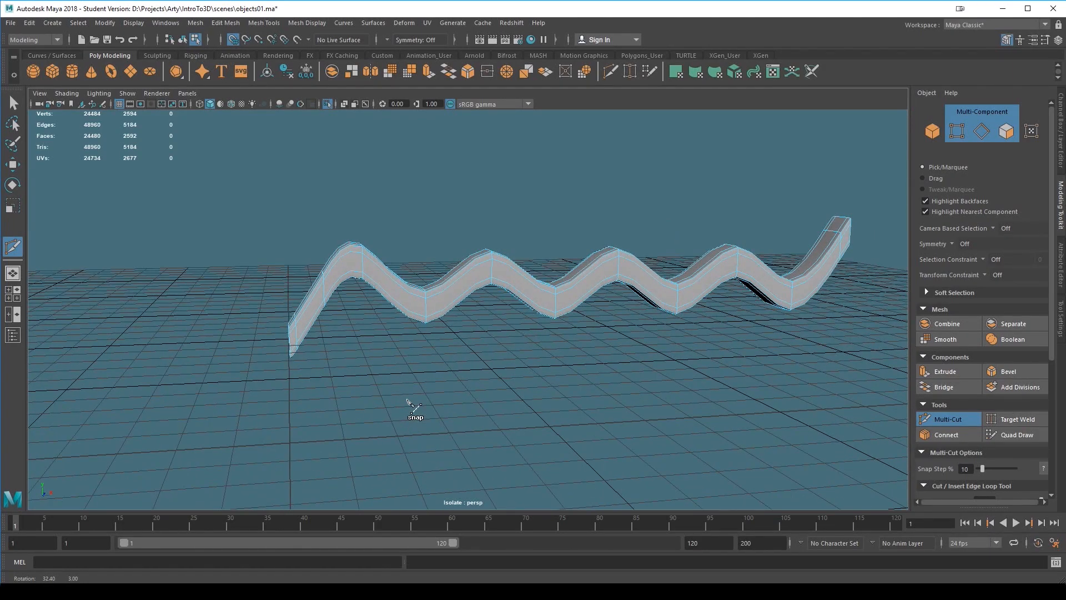
key("1")
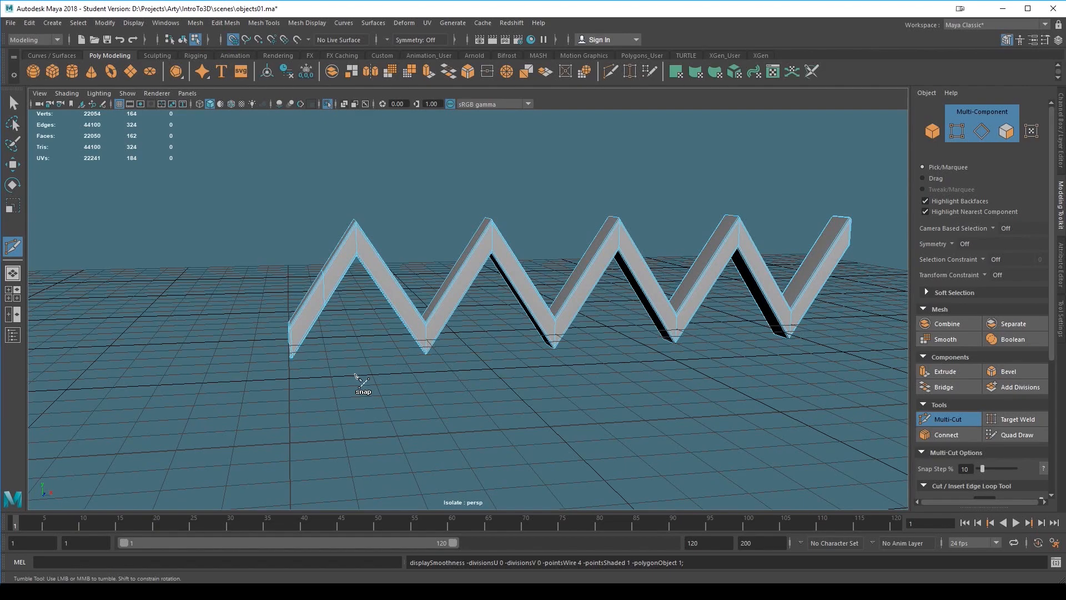
- Set the Multi-Cut snap step to 50% and insert an edge loop across the middle of the zigzag's last segment
left_click_drag(476, 381, 522, 397, "alt")
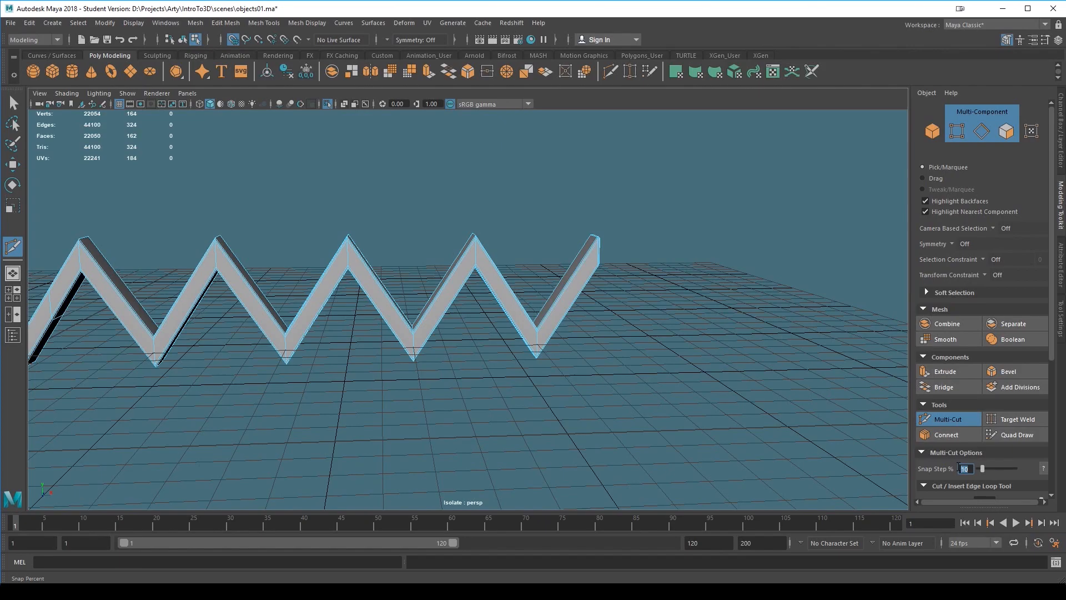
type("50")
key("Return")
left_click_drag(633, 419, 548, 302, "alt")
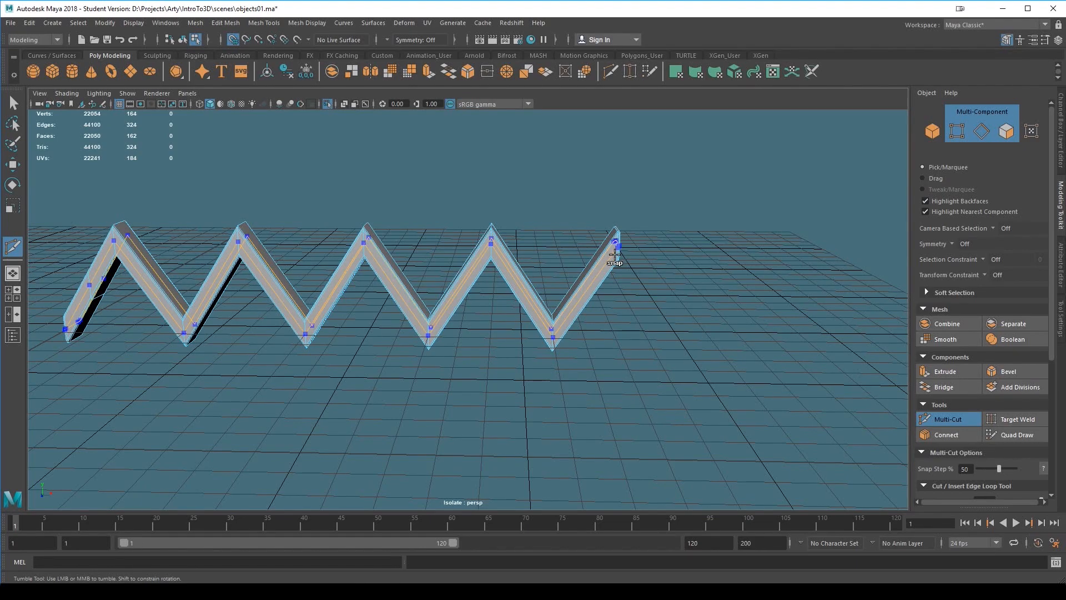
left_click(586, 284)
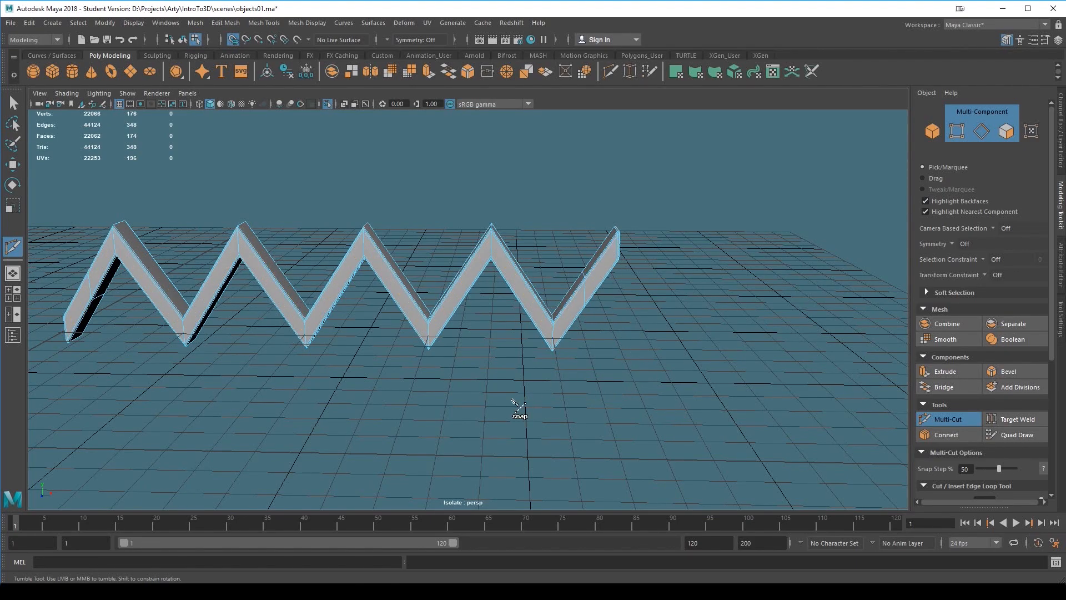
- Exit Multi-Cut and inspect both ends of the zigzag in smooth preview before restoring the unsmoothed display
key("q")
left_click_drag(564, 428, 638, 391, "alt")
key("3")
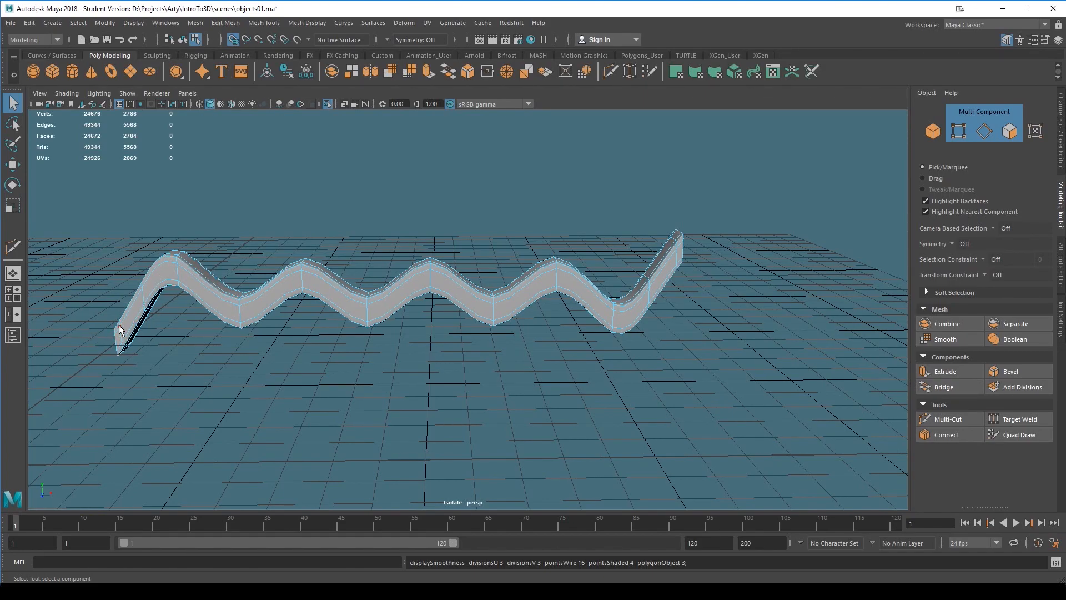
key("1")
- Select the end vertices at both ends of the zigzag in vertex selection mode
right_click_drag(149, 285, 92, 285)
middle_click_drag(448, 384, 483, 376, "alt")
middle_click_drag(279, 382, 449, 327, "alt")
left_click_drag(279, 238, 593, 337)
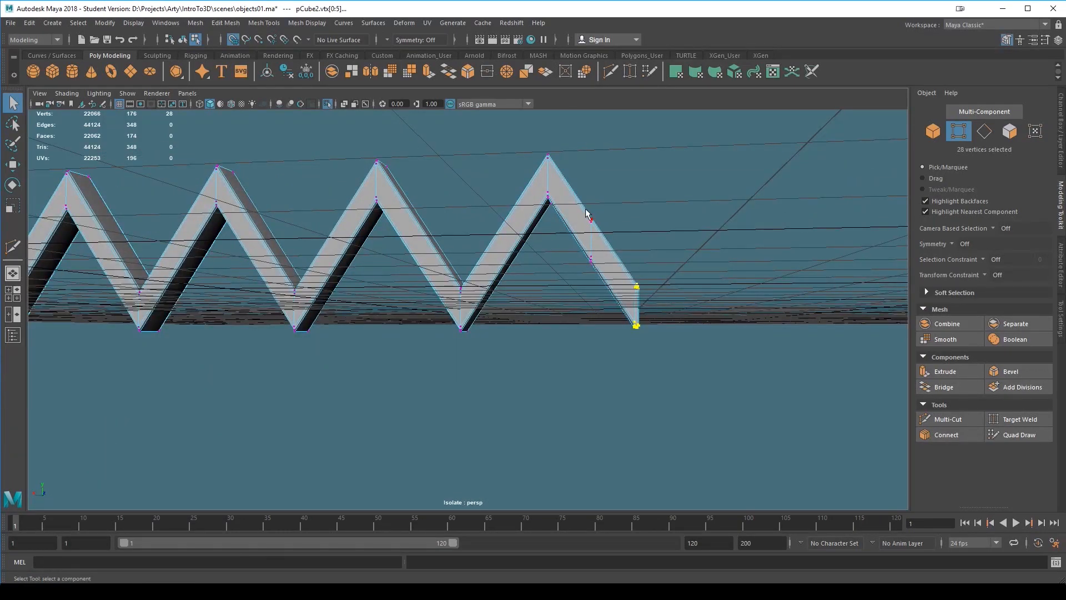
left_click_drag(586, 376, 315, 238, "alt")
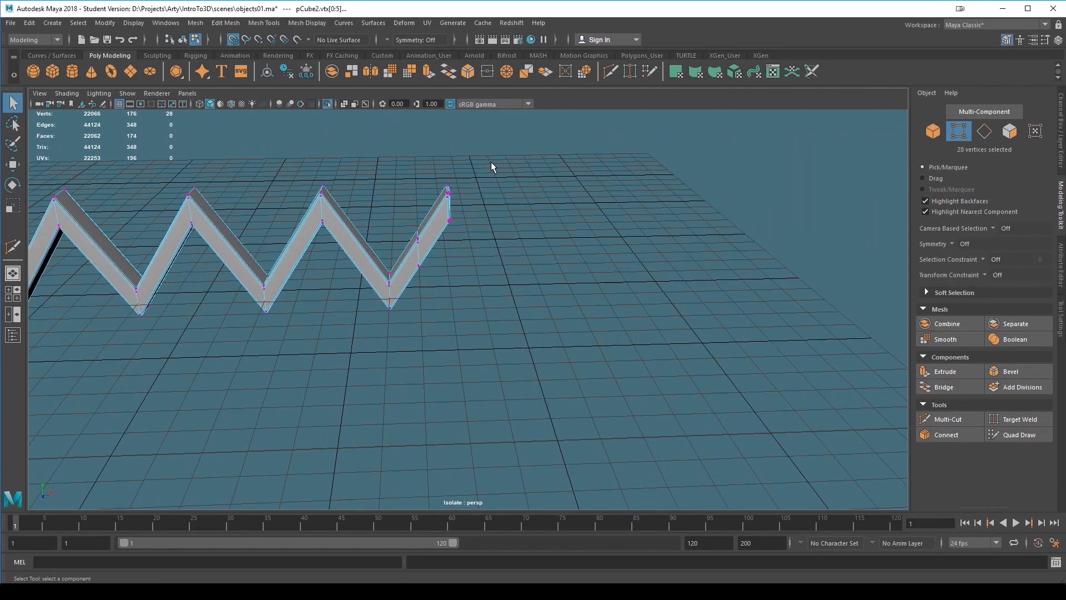
left_click_drag(498, 148, 438, 244)
left_click_drag(548, 293, 247, 303, "alt")
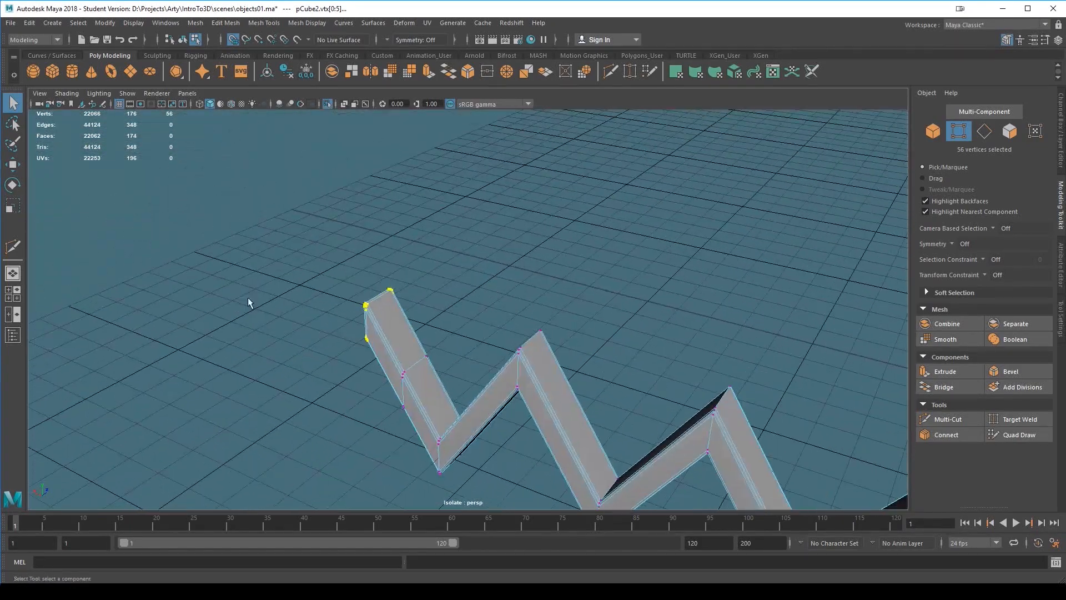
left_click_drag(286, 406, 497, 347, "alt")
- Show the selected end vertices in the front view with the Move tool active and smooth preview on
key("space")
key("w")
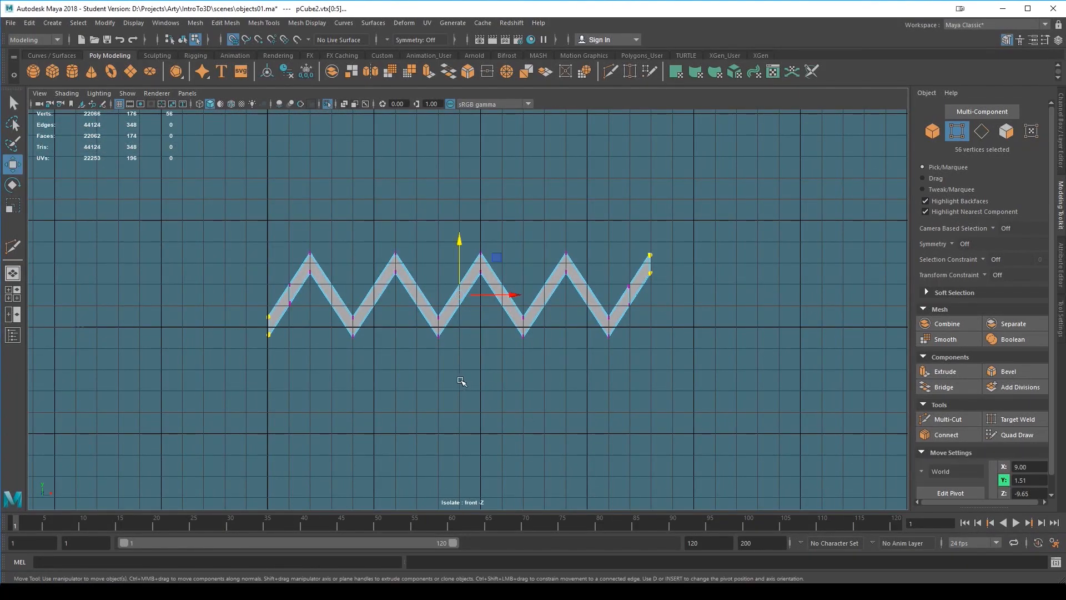
scroll(545, 364, "up", 1)
left_click(231, 36)
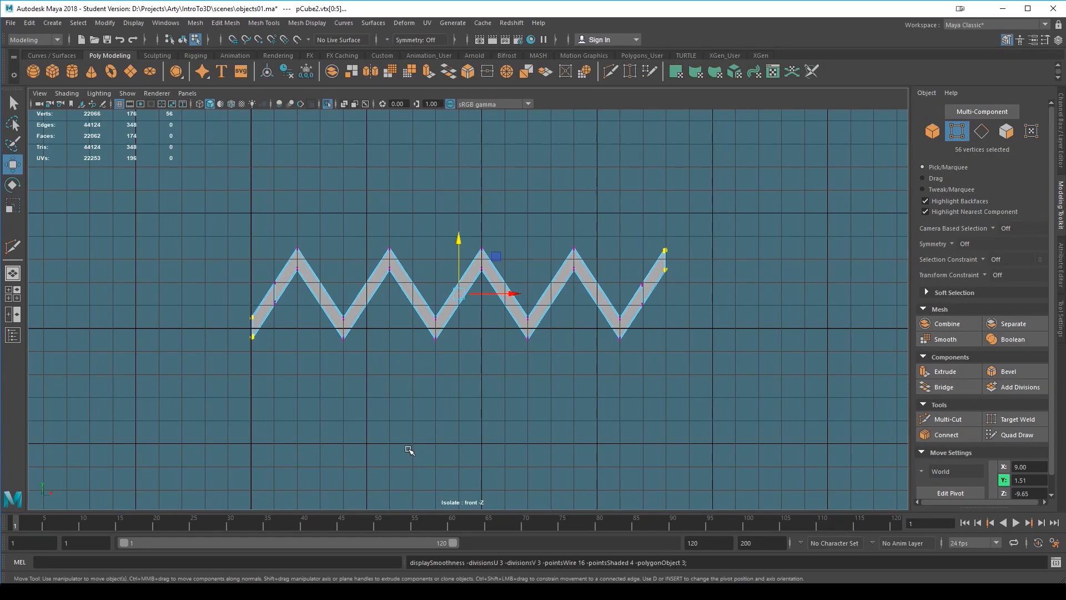
key("3")
scroll(484, 397, "up", 1)
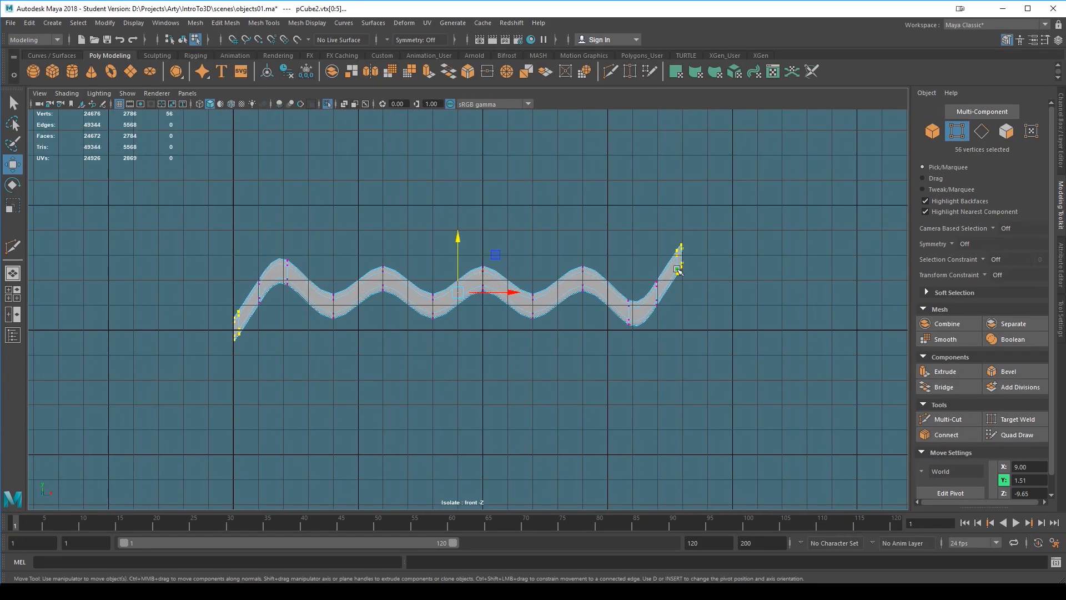
- Try to raise both ends' vertices together to 3.00 on Y
left_click_drag(456, 239, 456, 202)
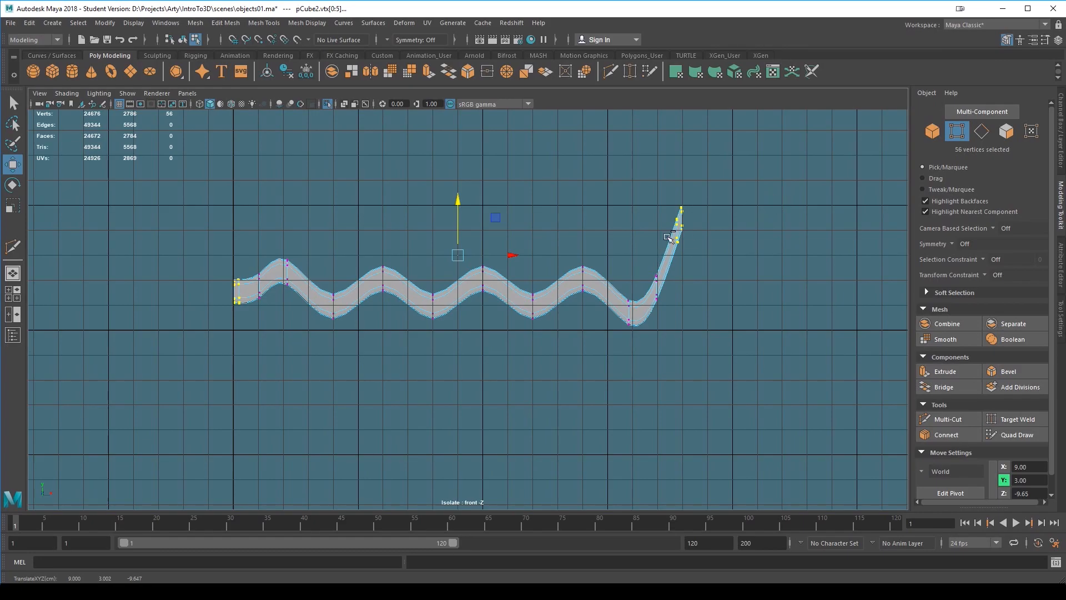
key("ctrl+z")
- Raise the first segment's end vertices to 1.00 on Y and lower the last segment's end vertices to 2.00 on Y
left_click_drag(222, 356, 245, 372)
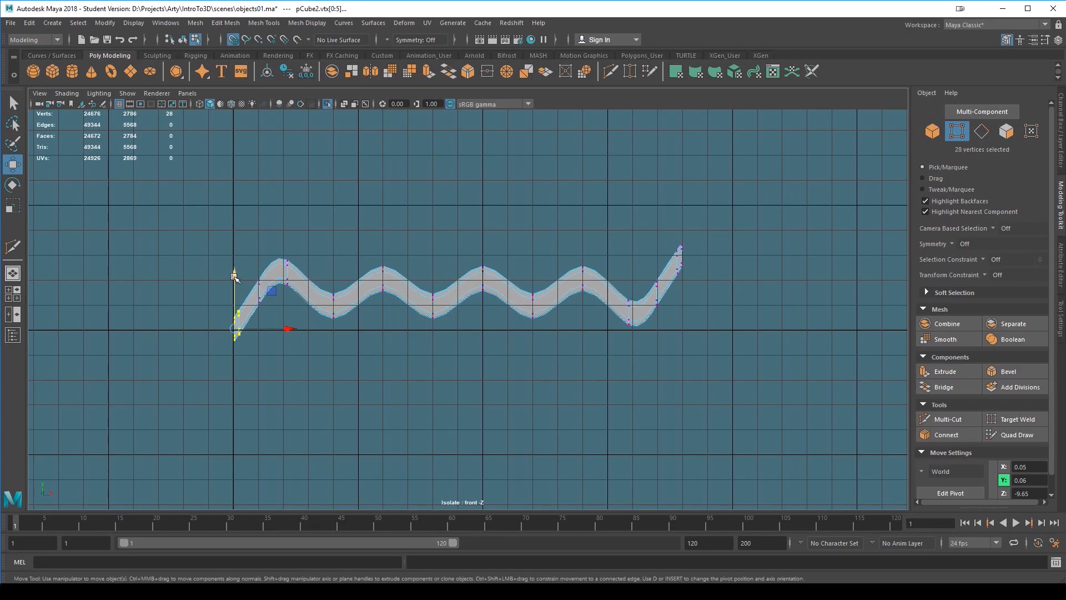
left_click_drag(234, 276, 234, 252)
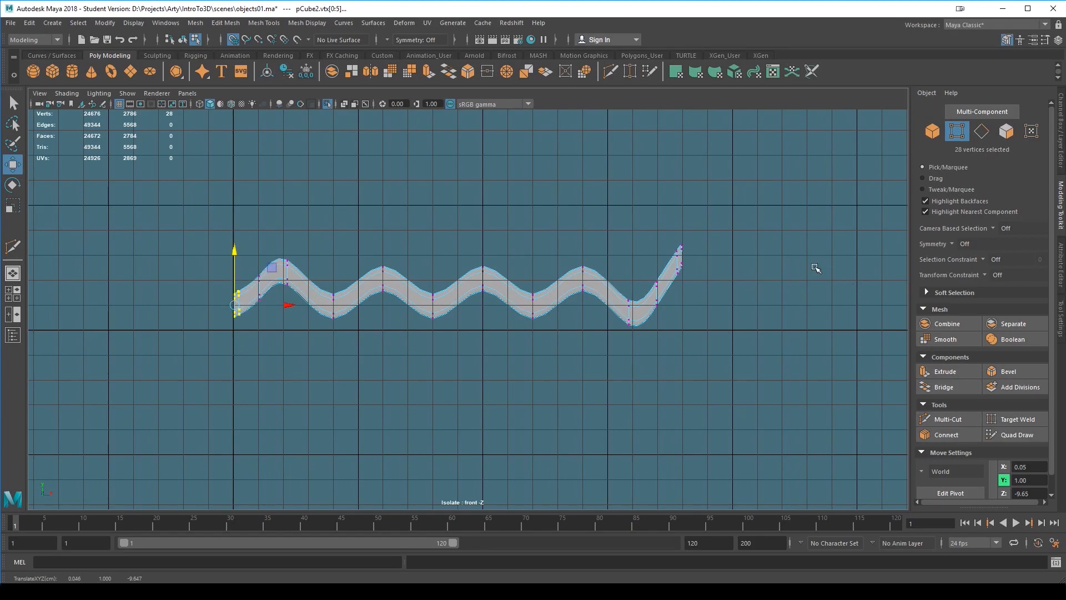
left_click_drag(668, 235, 686, 266)
left_click_drag(679, 225, 694, 295)
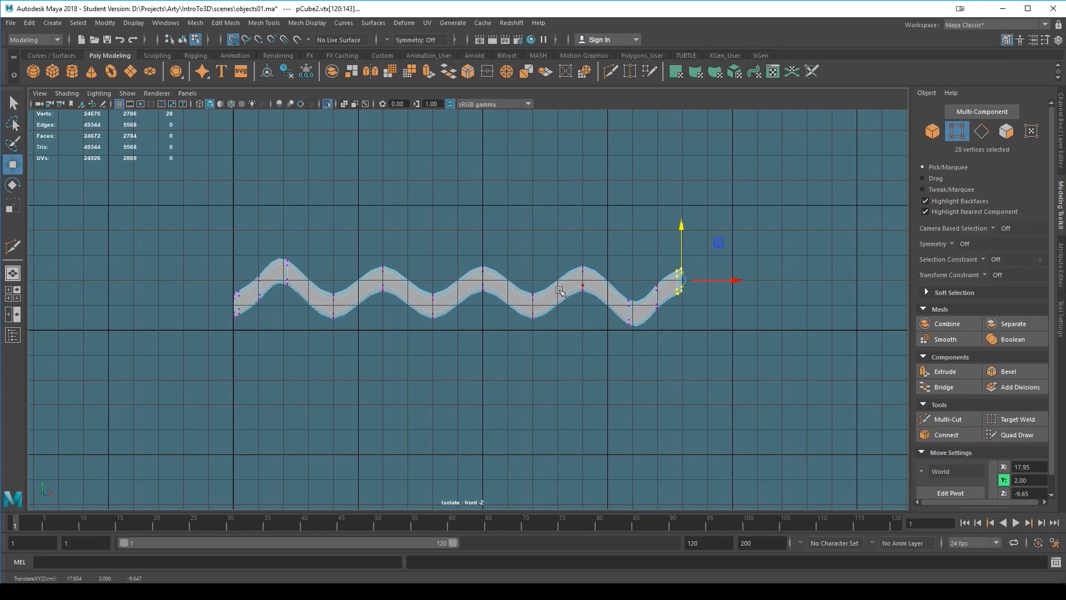
- Return the zigzag to object mode in the perspective view and compare its unsmoothed and smoothed shapes
key("3")
key("space")
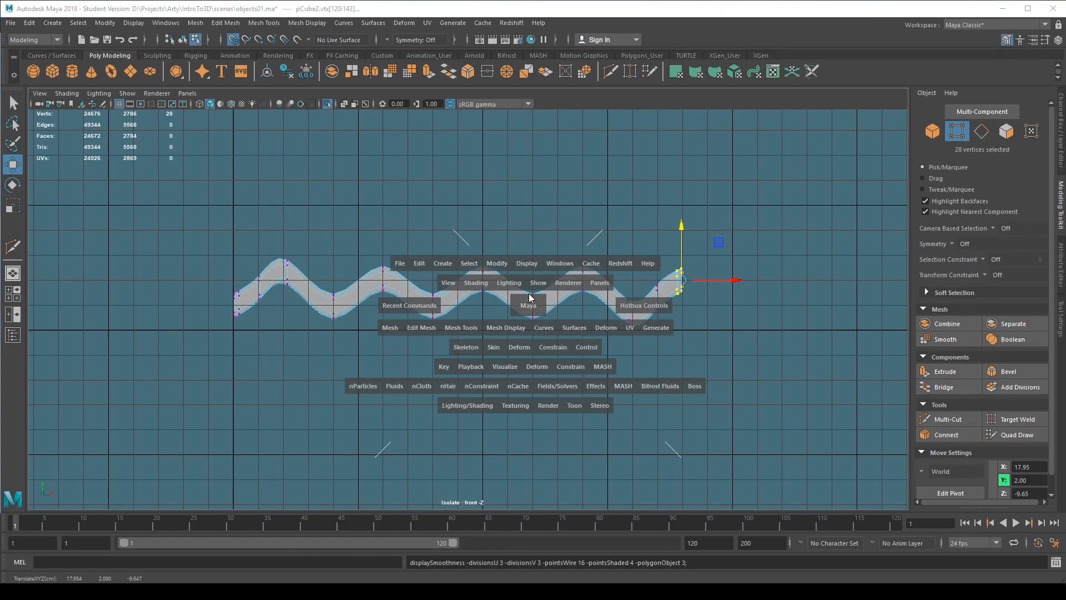
left_click_drag(528, 305, 483, 290)
right_click_drag(438, 207, 495, 188)
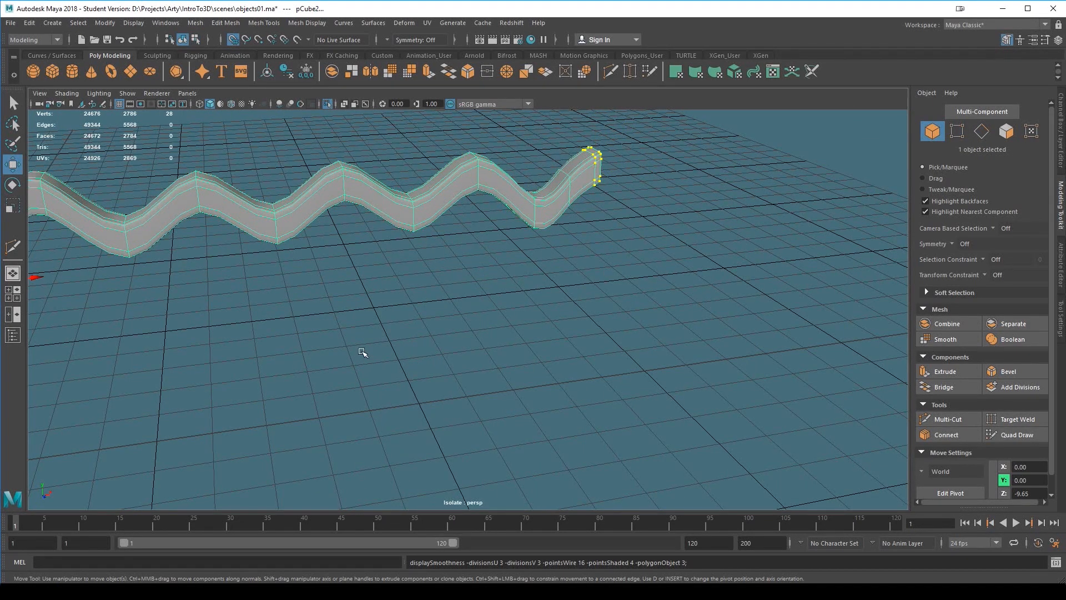
left_click_drag(362, 352, 469, 390, "alt")
key("1")
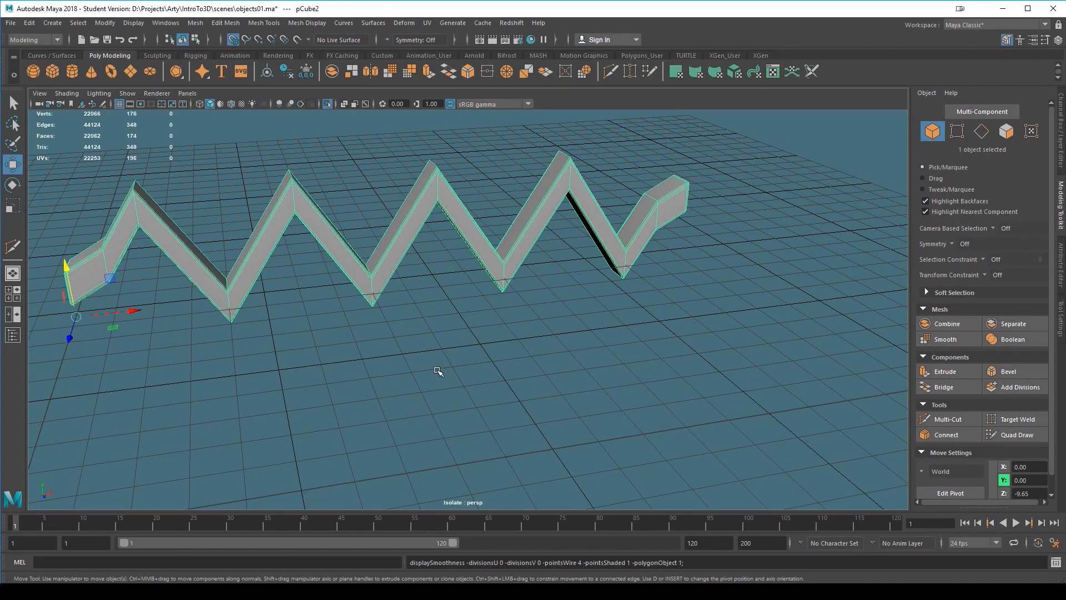
key("3")
left_click(422, 397)
mouse_move(375, 427)
left_mouse_down("alt")
mouse_move(462, 410)
mouse_move(485, 385)
mouse_move(488, 326)
mouse_move(461, 334)
mouse_move(471, 333)
mouse_move(481, 365)
left_mouse_up("alt")
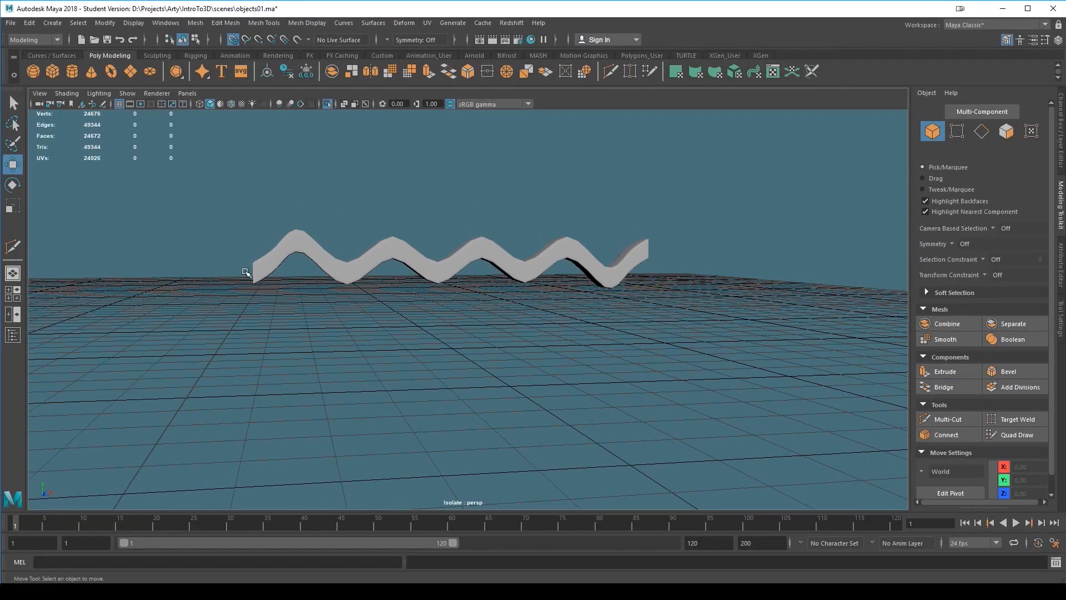
- Compare the zigzag's smoothed and unsmoothed peaks and ends in the front view
key("space")
left_click_drag(460, 346, 461, 354)
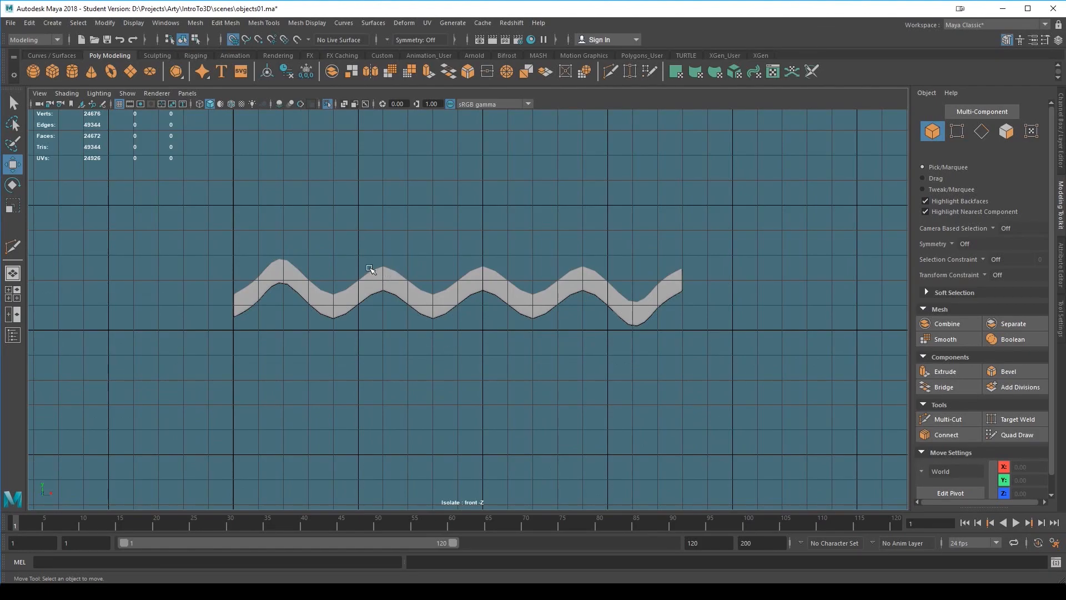
left_click(283, 272)
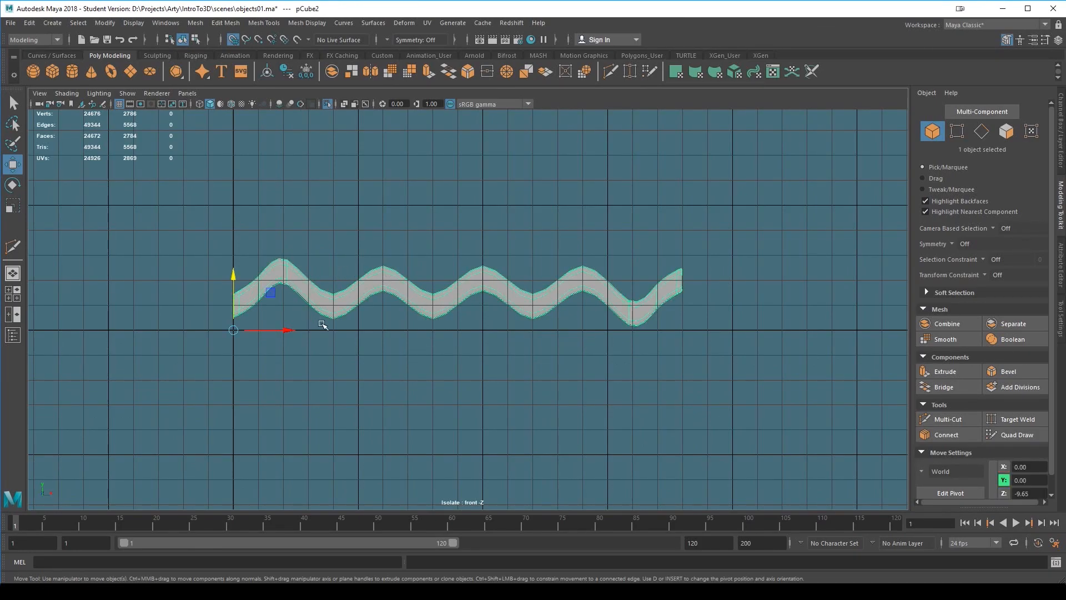
key("1")
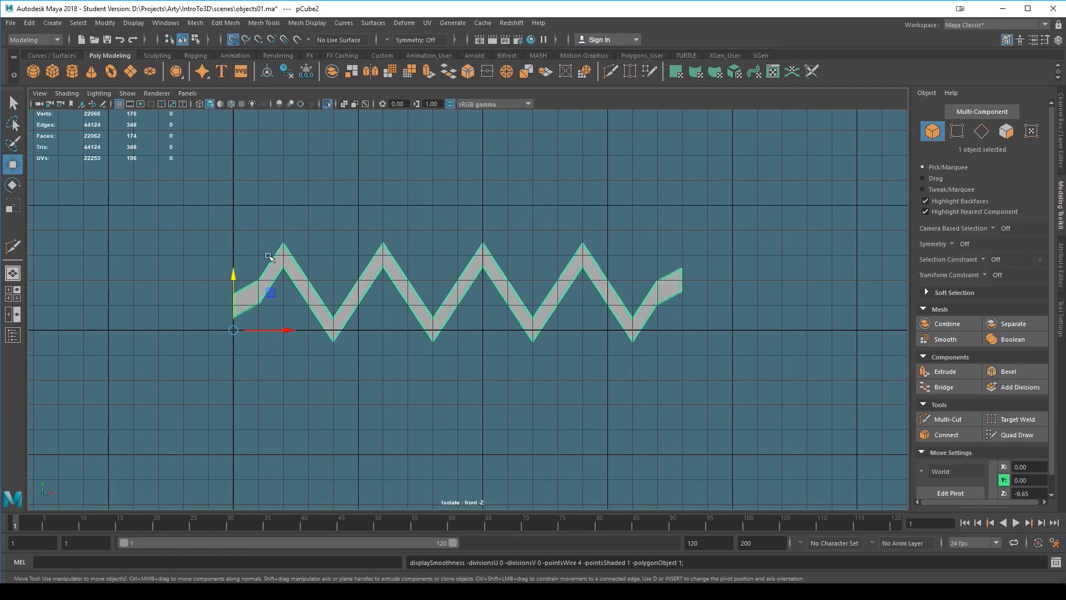
key("3")
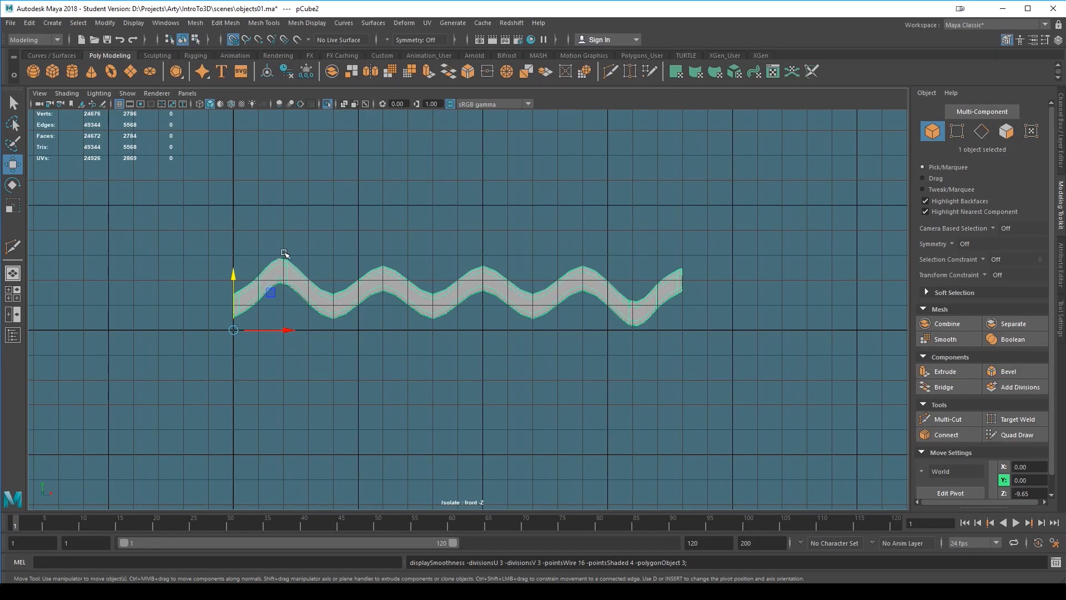
key("1")
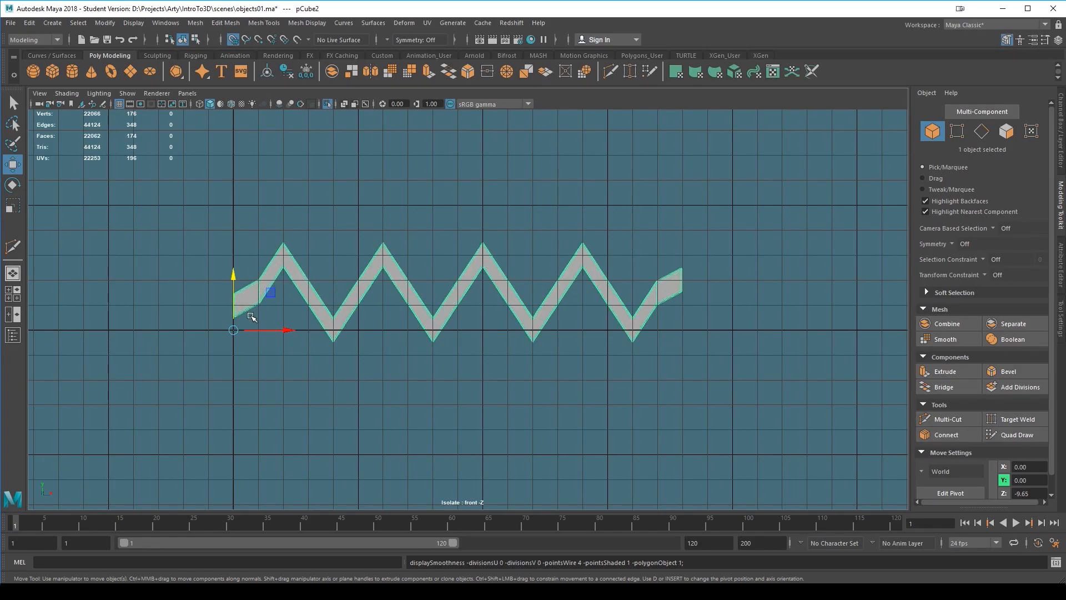
- Insert edge loops midway along the zigzag's slopes with Multi-Cut and preview the smoothed shape
left_click(939, 419)
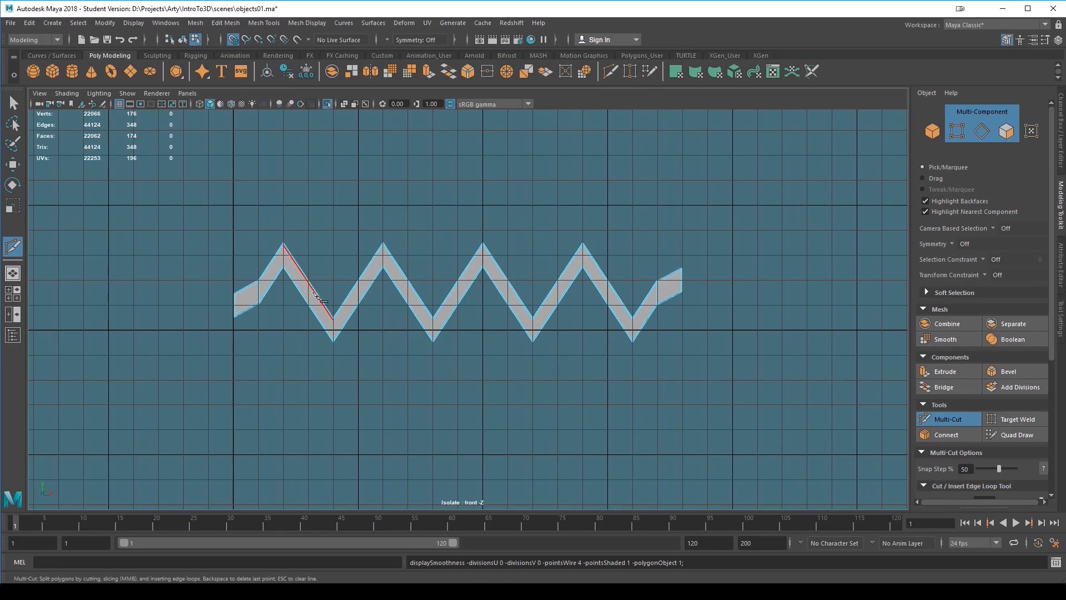
key("space")
left_click_drag(364, 389, 418, 422)
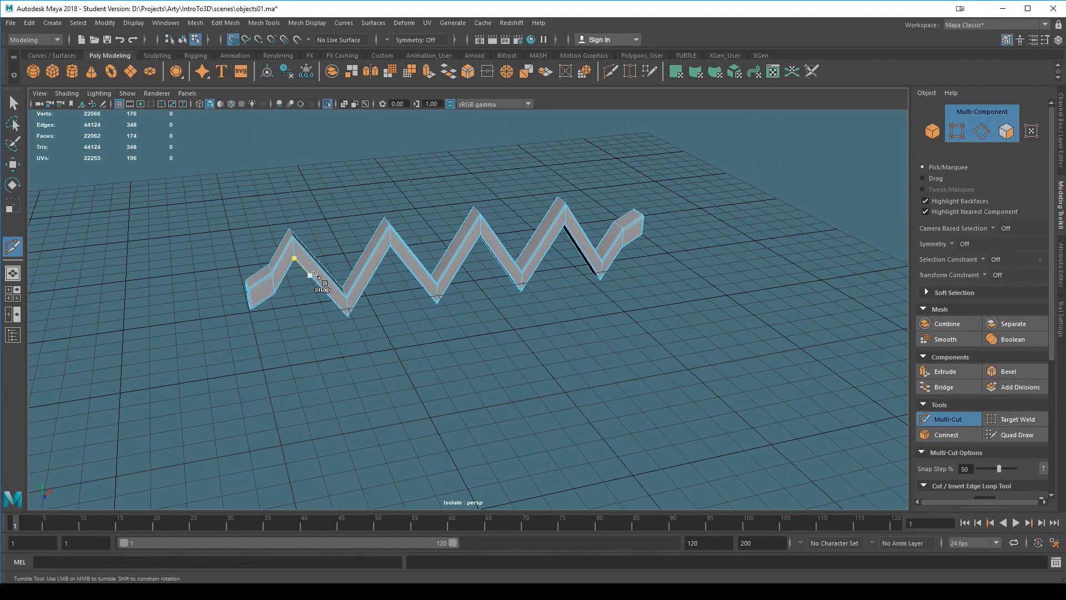
mouse_move(309, 275)
left_mouse_down("alt")
mouse_move(392, 393)
mouse_move(369, 424)
mouse_move(363, 416)
left_mouse_up("alt")
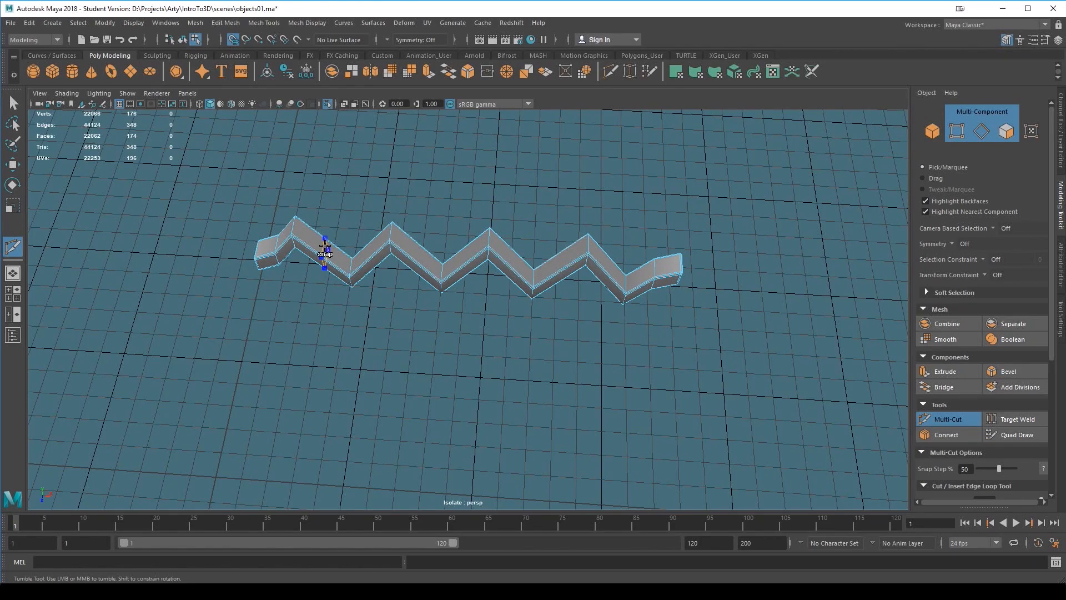
left_click(325, 246, "ctrl")
left_click(466, 256, "ctrl")
left_click(508, 253, "ctrl")
left_click(607, 267, "ctrl")
left_click_drag(576, 381, 583, 381, "alt")
key("3")
left_click_drag(509, 389, 484, 383, "alt")
- In the front view, select the first segment's end vertices and raise them to 1.51 on Y with grid snapping off
key("space")
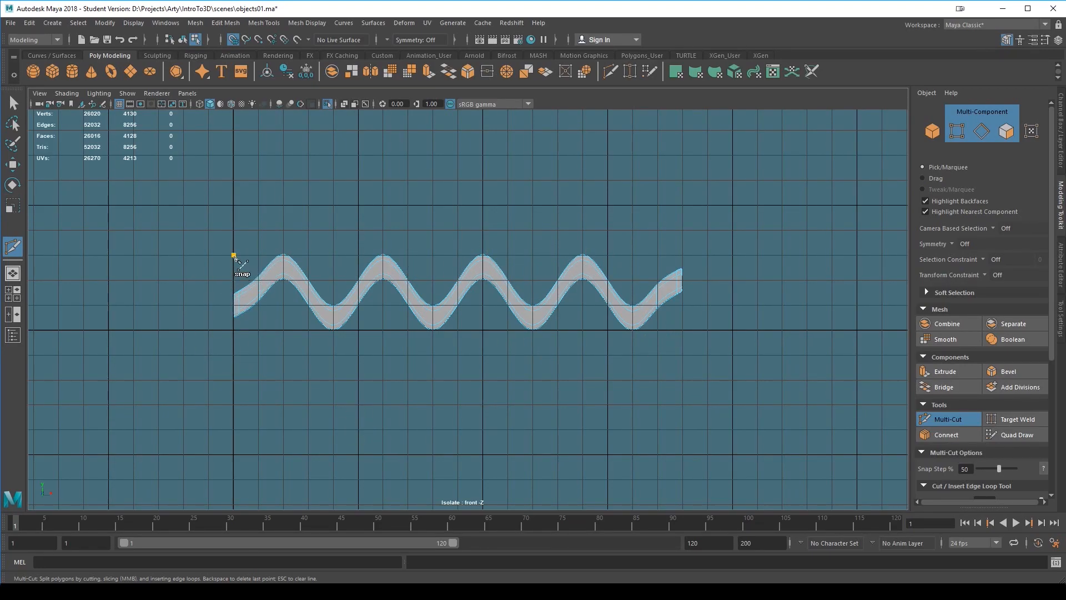
key("q")
right_click_drag(260, 282, 212, 272)
left_click_drag(202, 267, 246, 336)
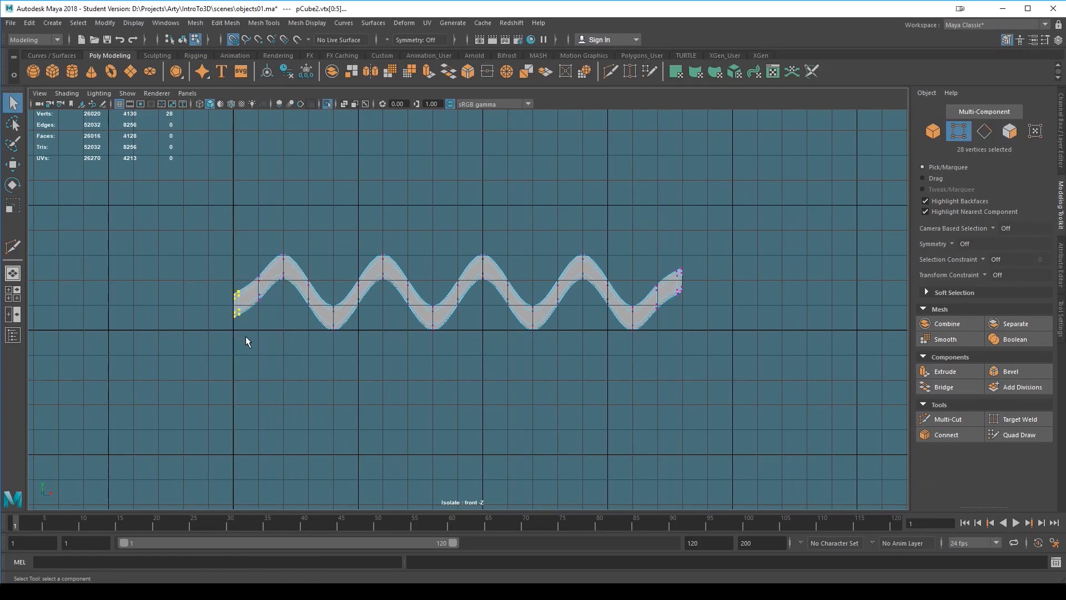
key("w")
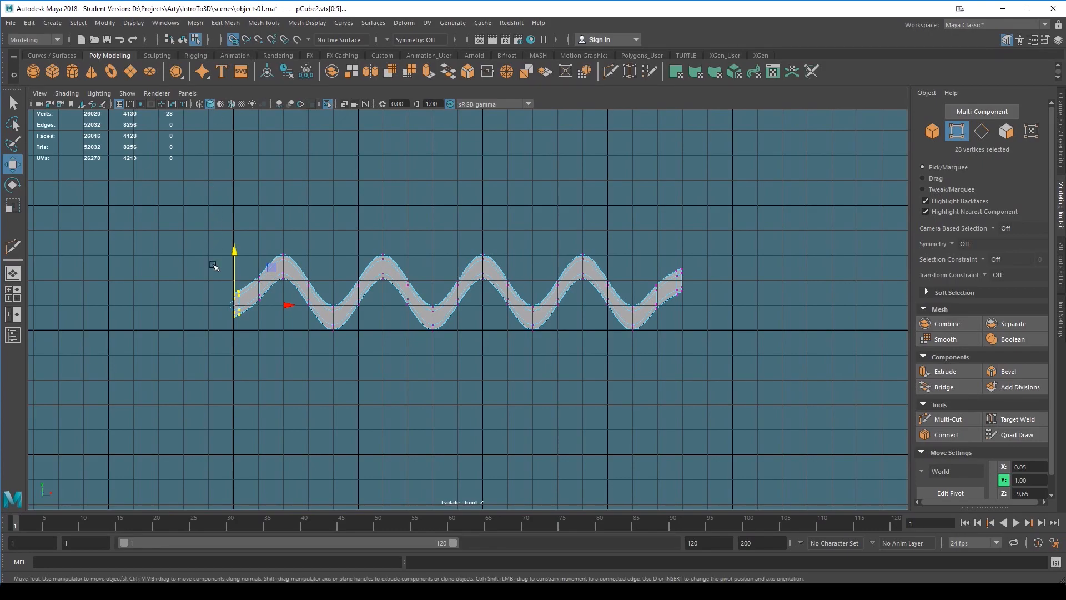
left_click_drag(234, 306, 235, 295)
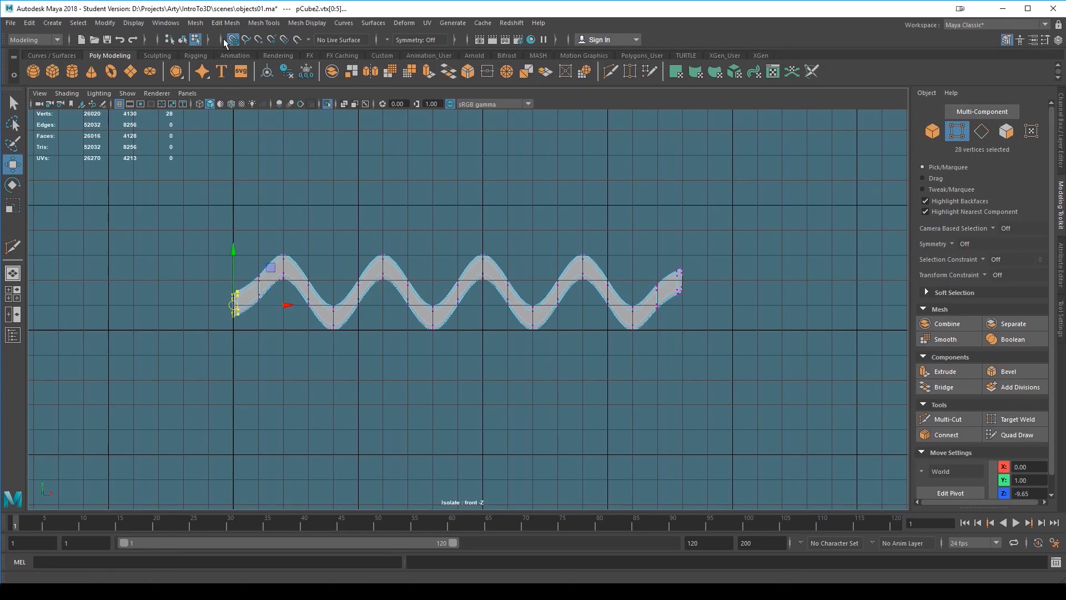
left_click_drag(233, 249, 233, 239)
key("f")
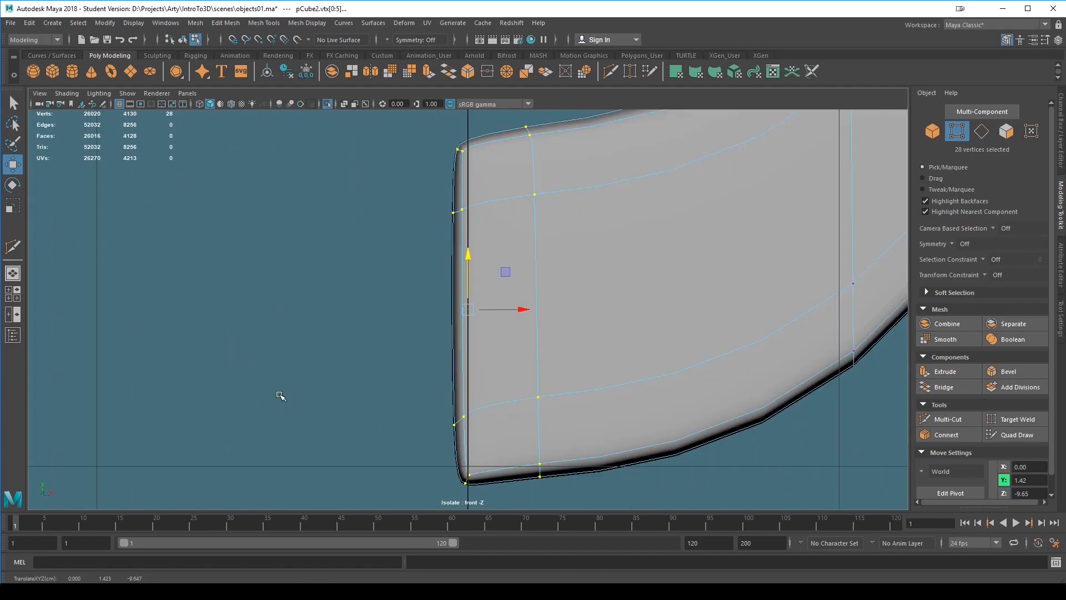
scroll(356, 377, "down", 3)
scroll(351, 383, "up", 3)
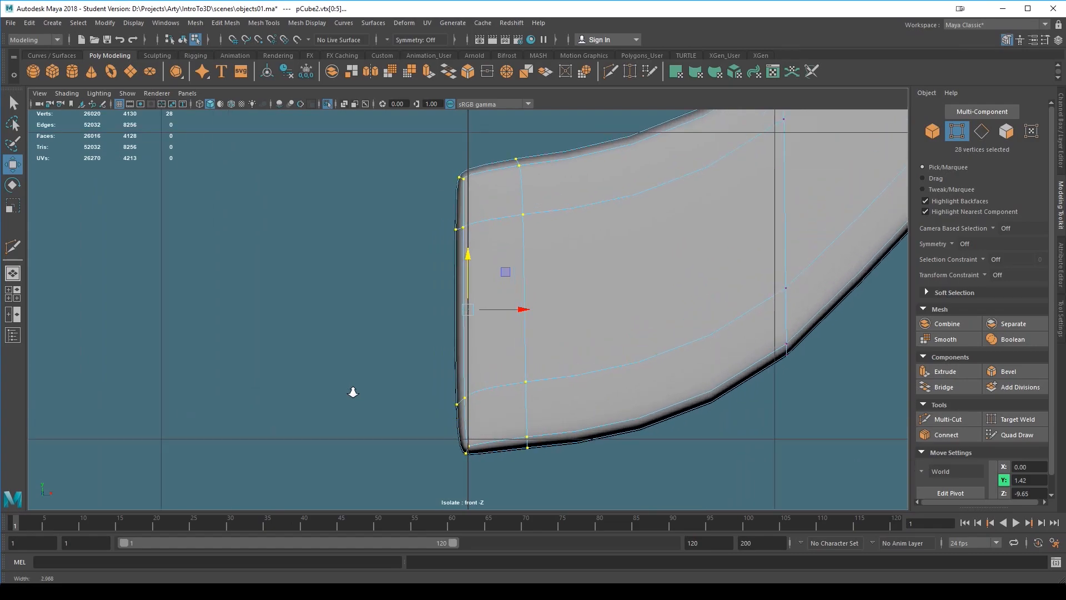
left_click_drag(468, 251, 468, 222)
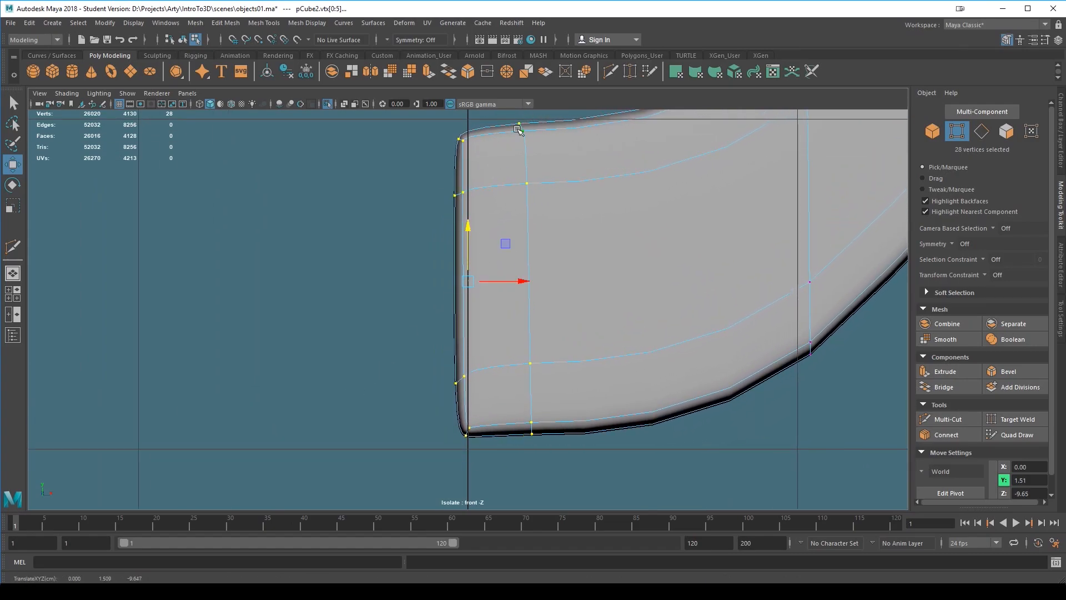
- Select the last segment's end vertices and lower them to 1.51 on Y to match the other end
right_click_drag(658, 429, 600, 389, "alt")
mouse_move(735, 370)
middle_mouse_down("alt")
mouse_move(450, 342)
mouse_move(186, 407)
middle_mouse_up("alt")
middle_click_drag(741, 336, 446, 326, "alt")
right_click_drag(446, 327, 336, 381, "alt")
middle_click_drag(335, 381, 374, 231, "alt")
left_click_drag(395, 214, 334, 362)
middle_click_drag(360, 374, 434, 320, "alt")
right_click_drag(455, 321, 716, 400, "alt")
middle_click_drag(431, 258, 483, 287, "alt")
right_click_drag(483, 286, 594, 357, "alt")
left_click_drag(428, 147, 430, 231)
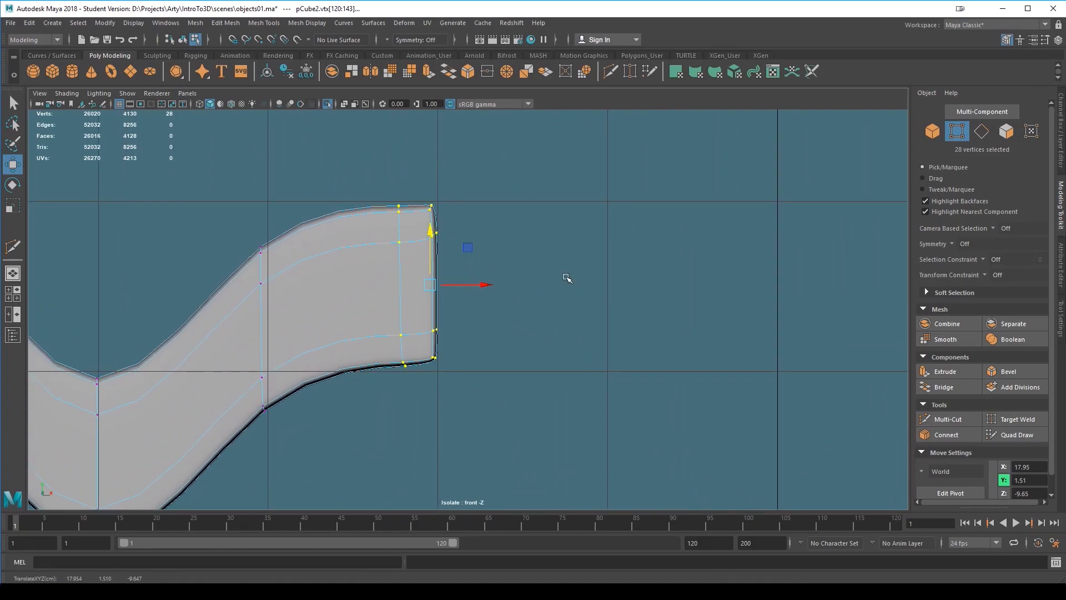
- Return the wave to object mode and examine its overall smoothed shape in the front and perspective views
key("space")
left_click_drag(565, 277, 570, 247)
key("space")
left_click_drag(542, 371, 542, 375)
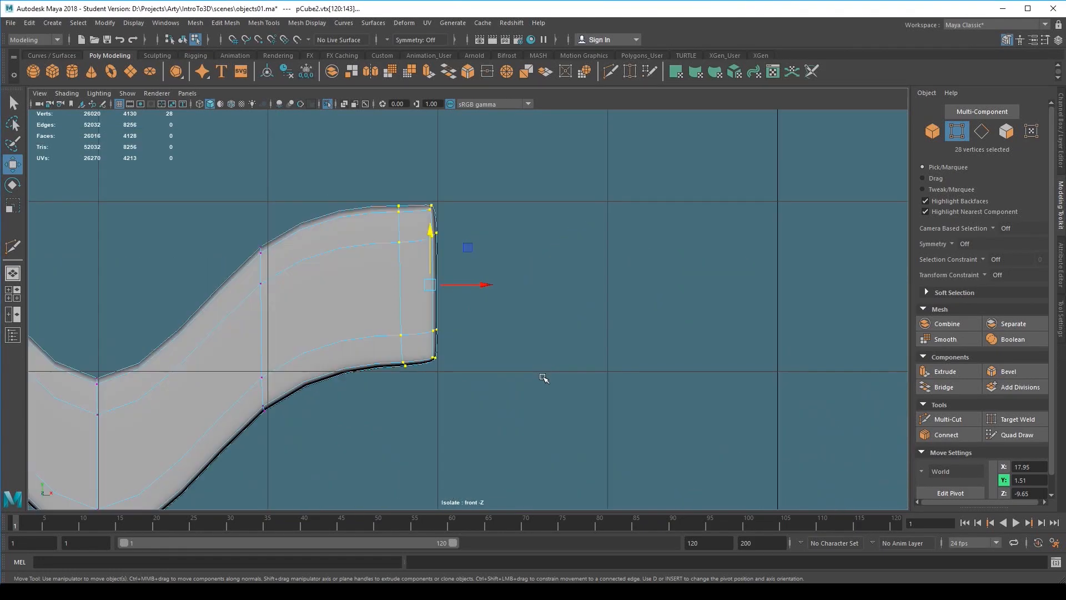
right_click_drag(373, 265, 421, 227)
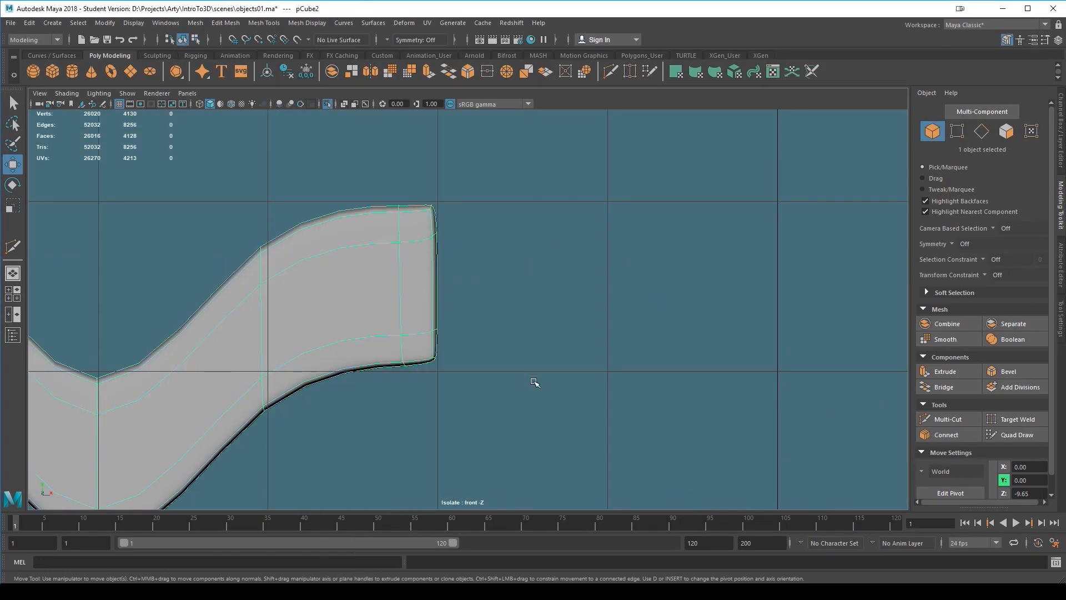
key("f")
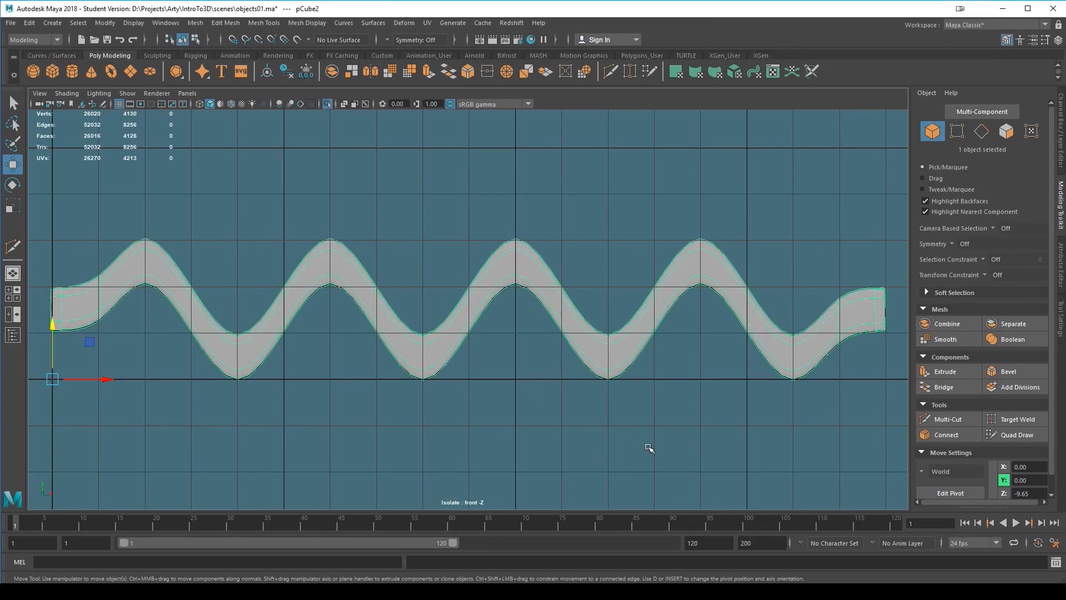
scroll(487, 453, "down", 3)
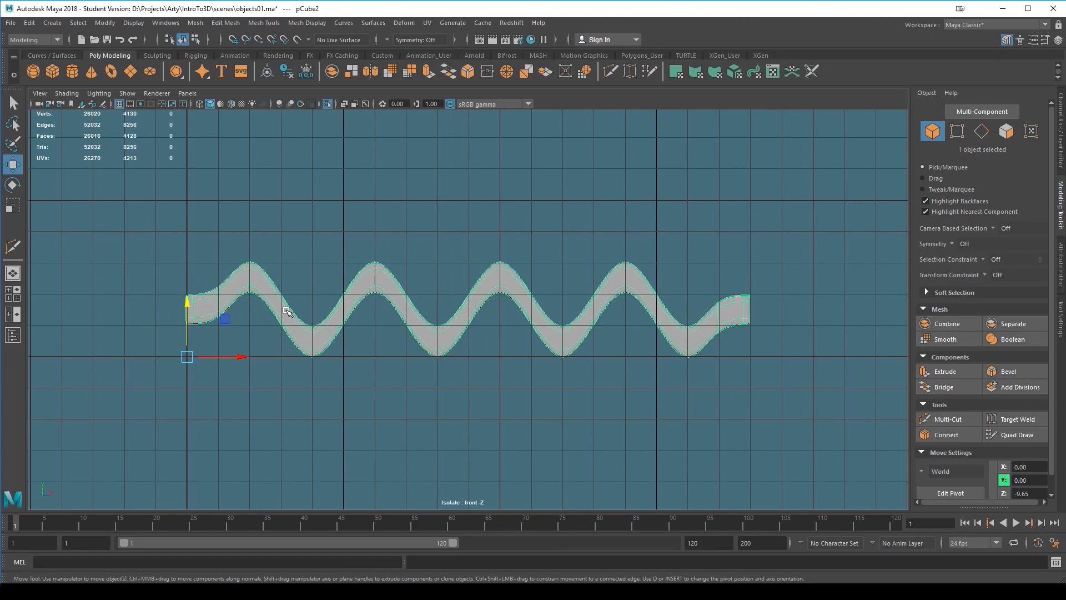
key("space")
left_click_drag(610, 401, 613, 373)
mouse_move(559, 411)
left_mouse_down("alt")
mouse_move(609, 394)
mouse_move(560, 394)
left_mouse_up("alt")
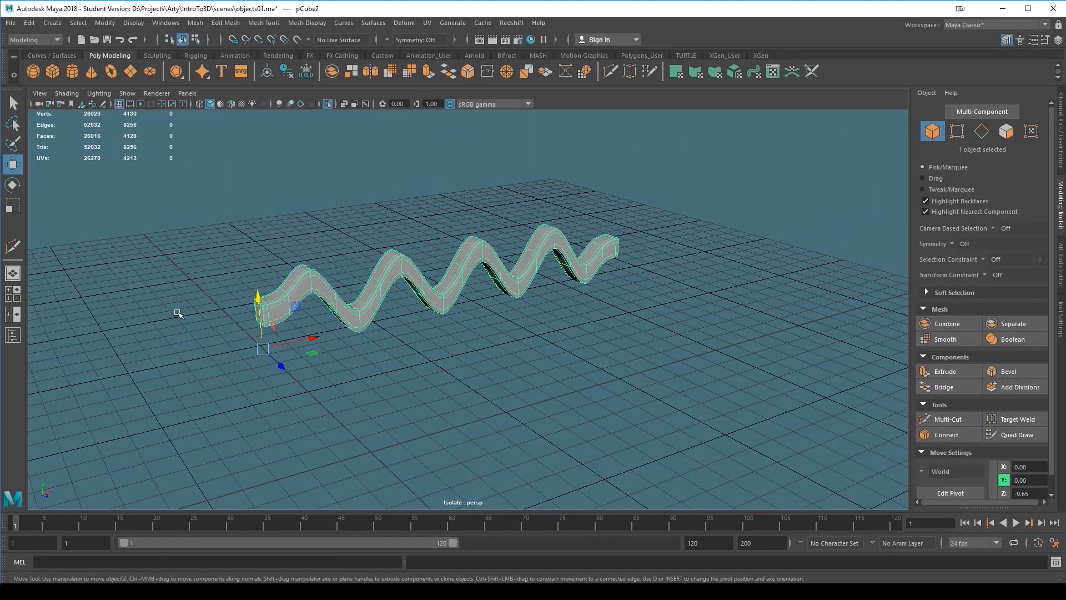
- Turn off the wave's smooth preview and apply Mesh Smooth to it with the divisions raised above 2
key("1")
mouse_move(488, 381)
left_mouse_down("alt")
mouse_move(500, 381)
mouse_move(306, 361)
left_mouse_up("alt")
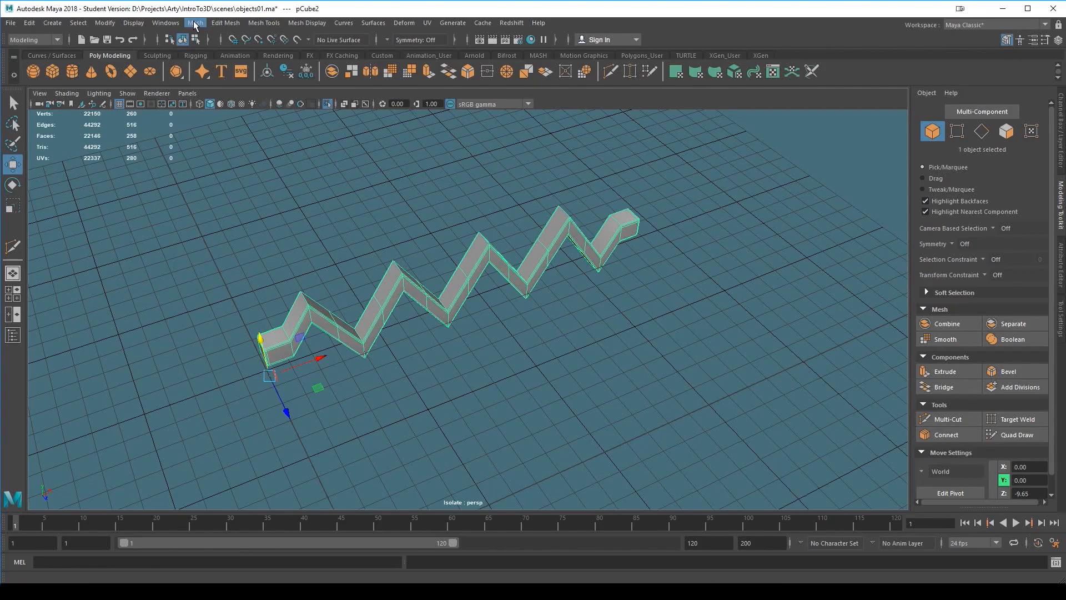
left_click(195, 23)
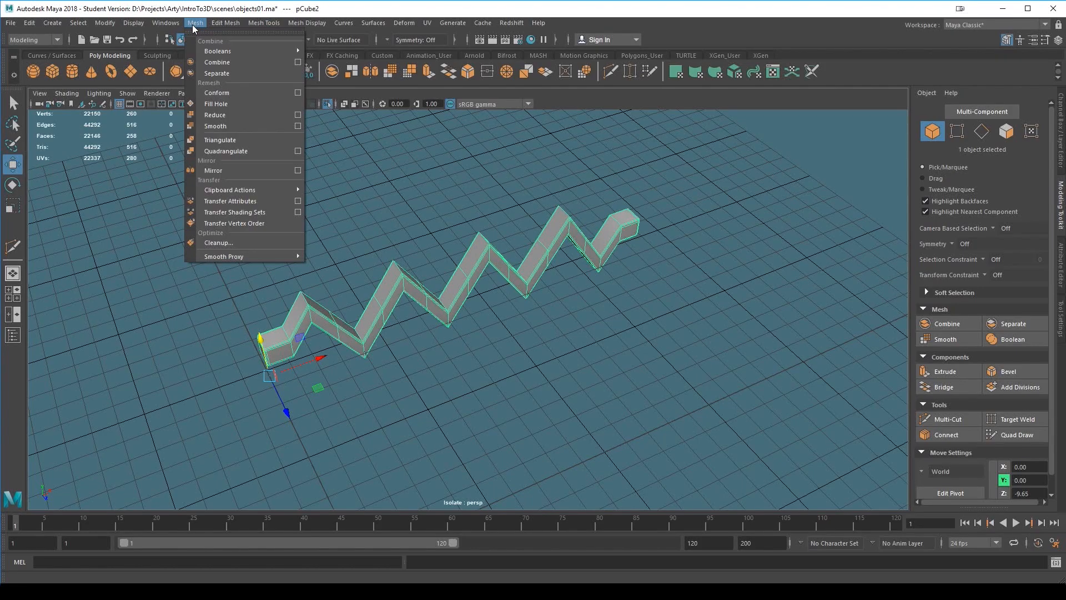
left_click(228, 127)
left_click_drag(699, 336, 709, 333)
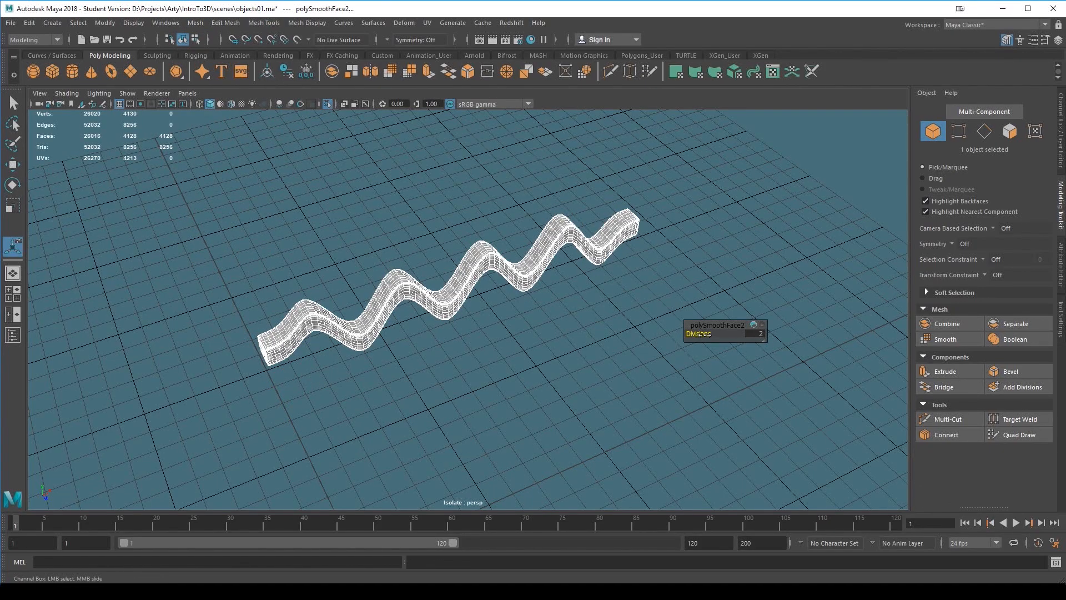
left_click(547, 399)
mouse_move(512, 374)
left_mouse_down("alt")
mouse_move(504, 380)
mouse_move(486, 357)
mouse_move(368, 365)
mouse_move(507, 372)
mouse_move(564, 346)
mouse_move(464, 361)
mouse_move(501, 368)
left_mouse_up("alt")
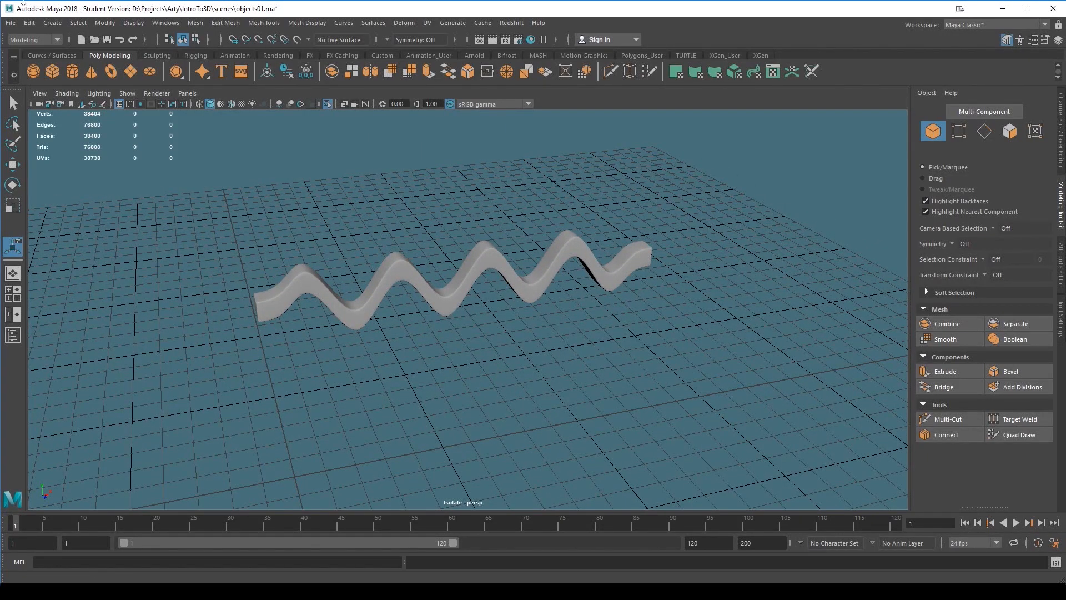
- Leave the isolated view to show both objects and try scaling the smoothed wave along its Y axis
left_click(328, 106)
mouse_move(547, 309)
left_mouse_down("alt")
mouse_move(548, 298)
mouse_move(569, 374)
mouse_move(502, 364)
mouse_move(524, 364)
mouse_move(484, 314)
left_mouse_up("alt")
left_click(465, 313)
key("w")
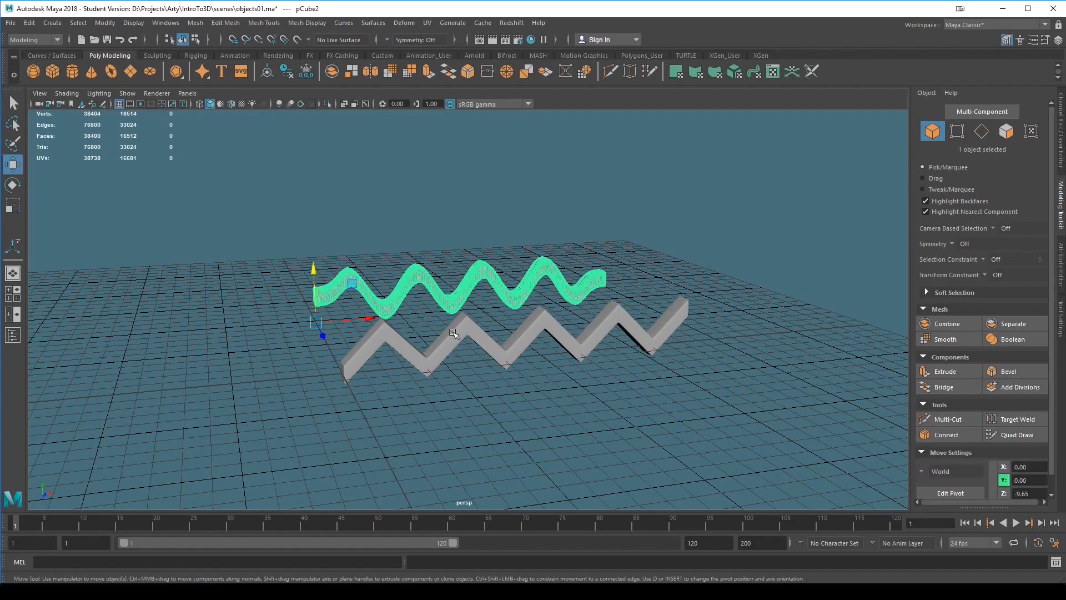
key("r")
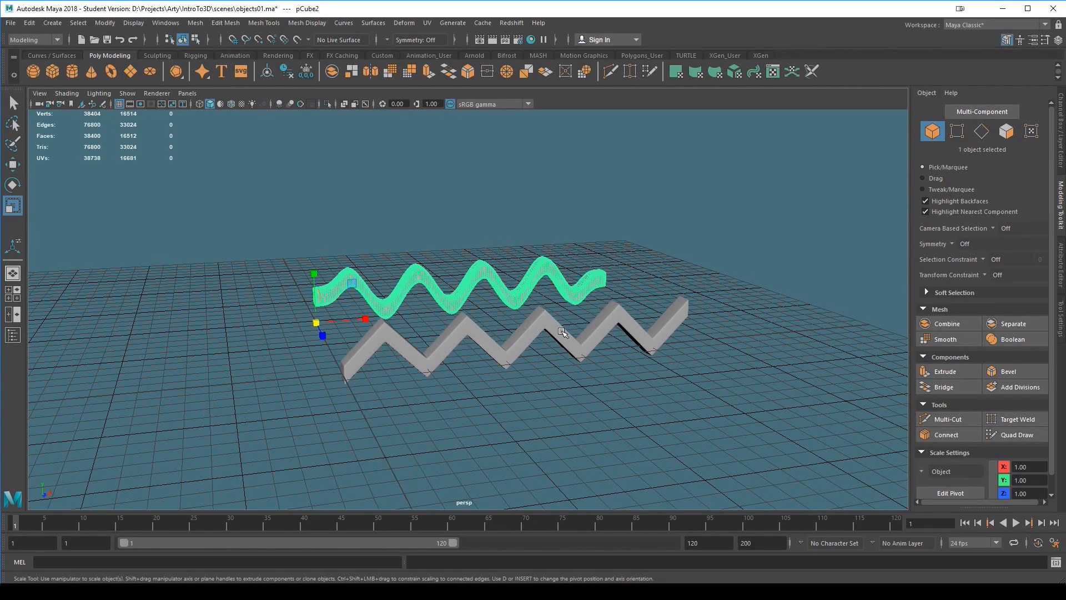
left_click_drag(597, 429, 449, 399, "alt")
left_click_drag(319, 282, 333, 308)
left_click(574, 404)
mouse_move(574, 404)
left_mouse_down("alt")
mouse_move(504, 407)
mouse_move(615, 392)
left_mouse_up("alt")
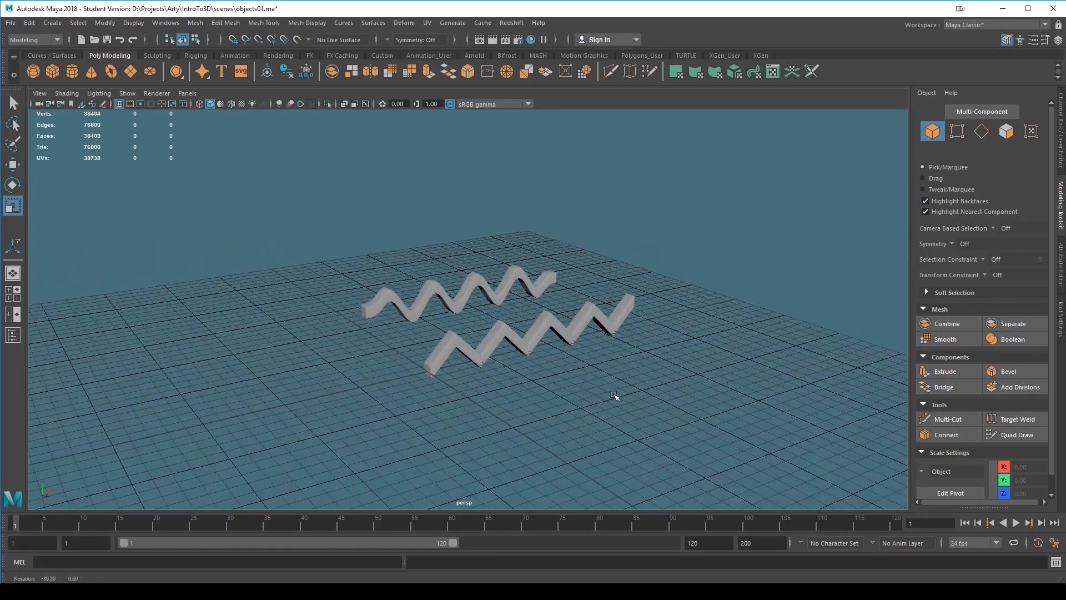
- Save the scene under the new name objects02.ma in the scenes folder and accept the student version notice
left_click(8, 24)
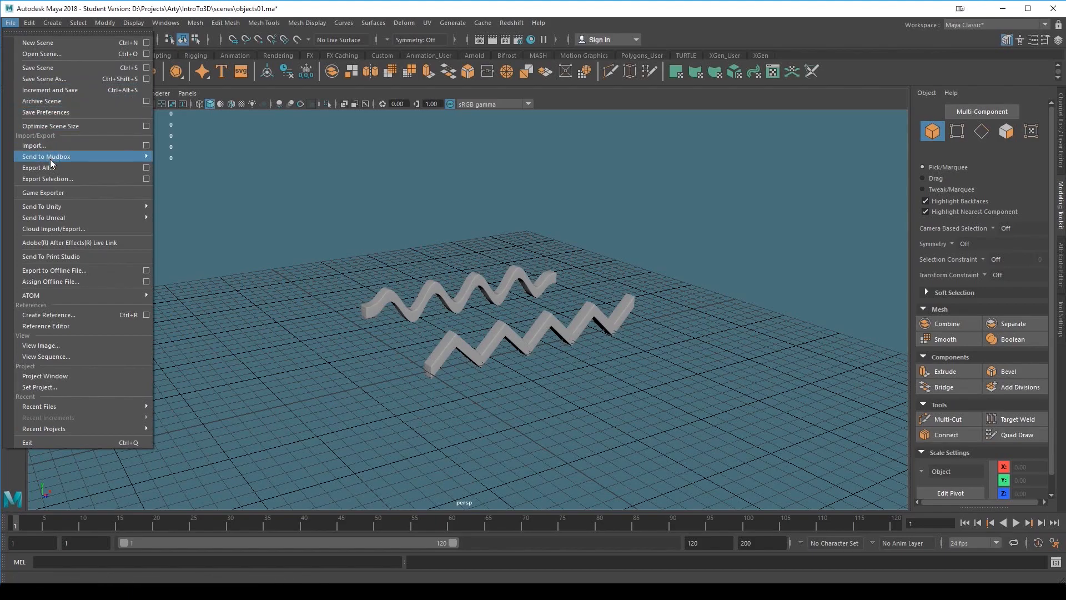
left_click(51, 81)
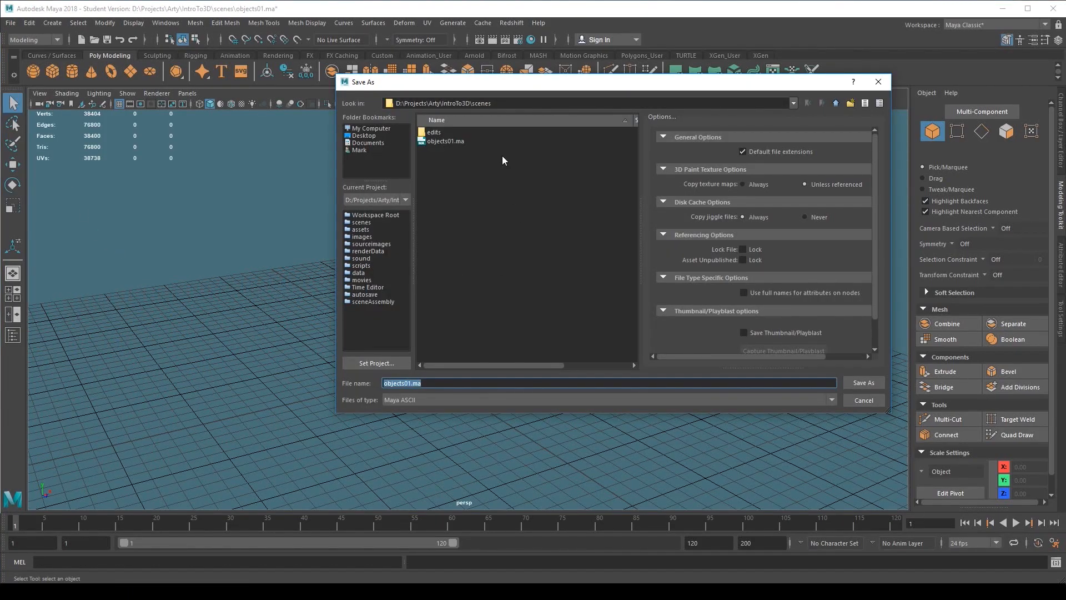
left_click(454, 142)
left_click(408, 384)
left_click(864, 383)
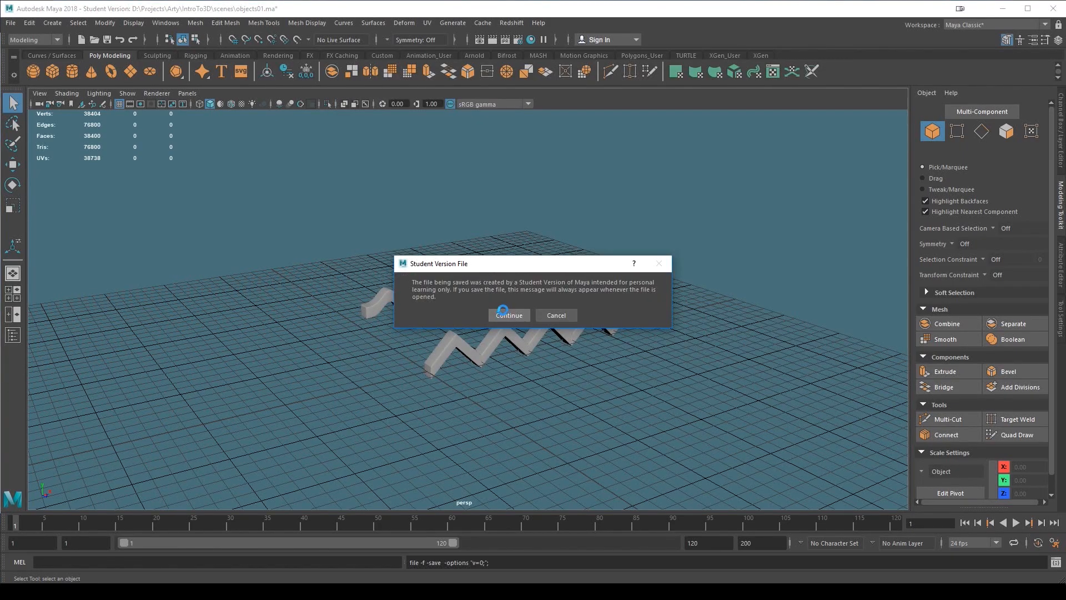
left_click(507, 312)
- Select the sharp-cornered zigzag and centre its pivot
key("r")
left_click_drag(498, 381, 586, 406, "alt")
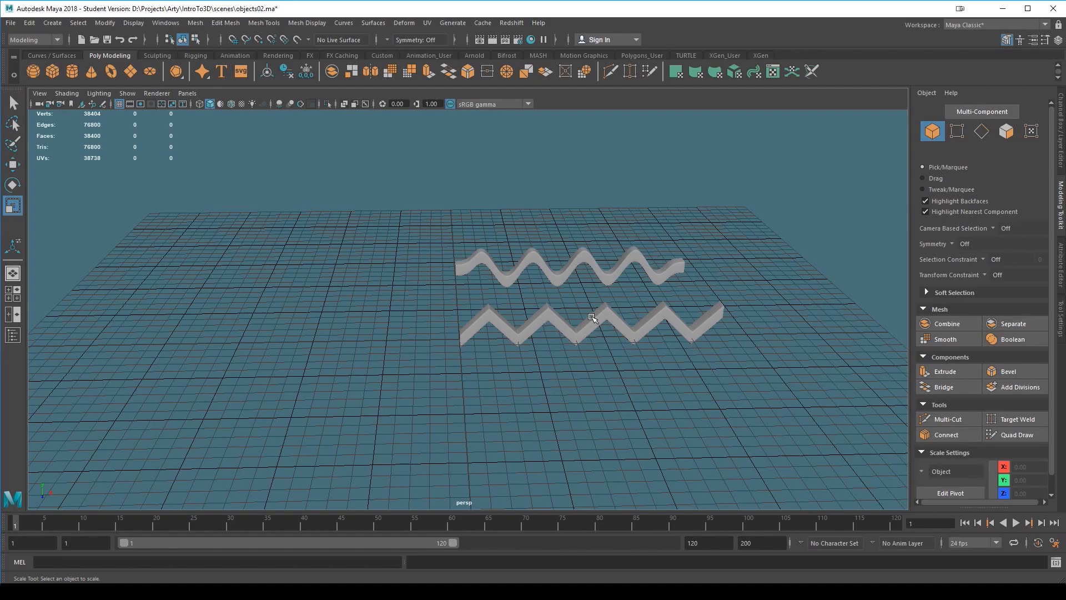
left_click(609, 315)
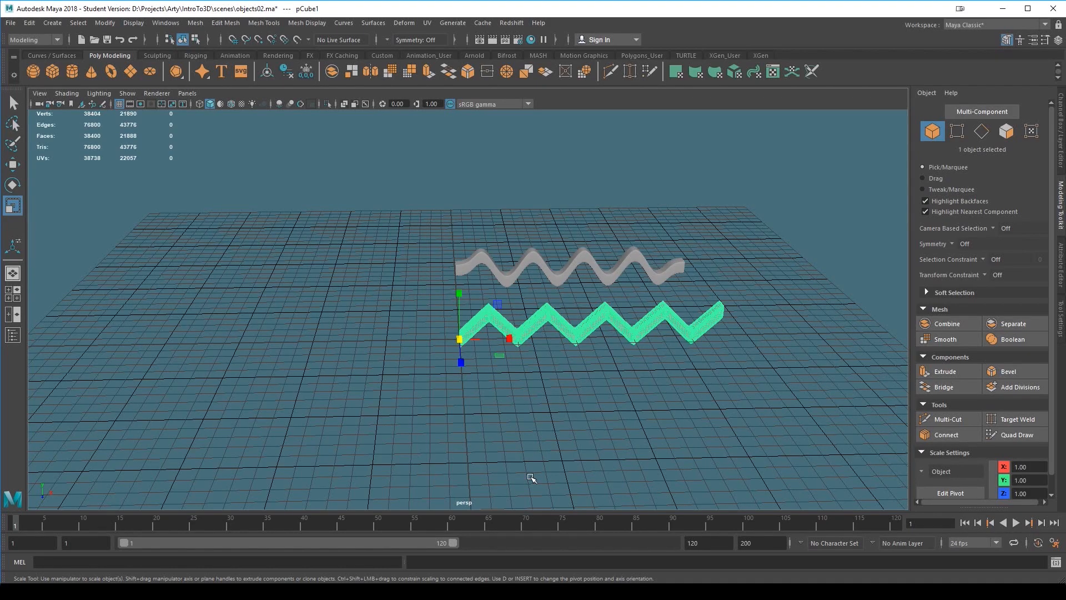
key("w")
left_click_drag(557, 409, 454, 351, "alt")
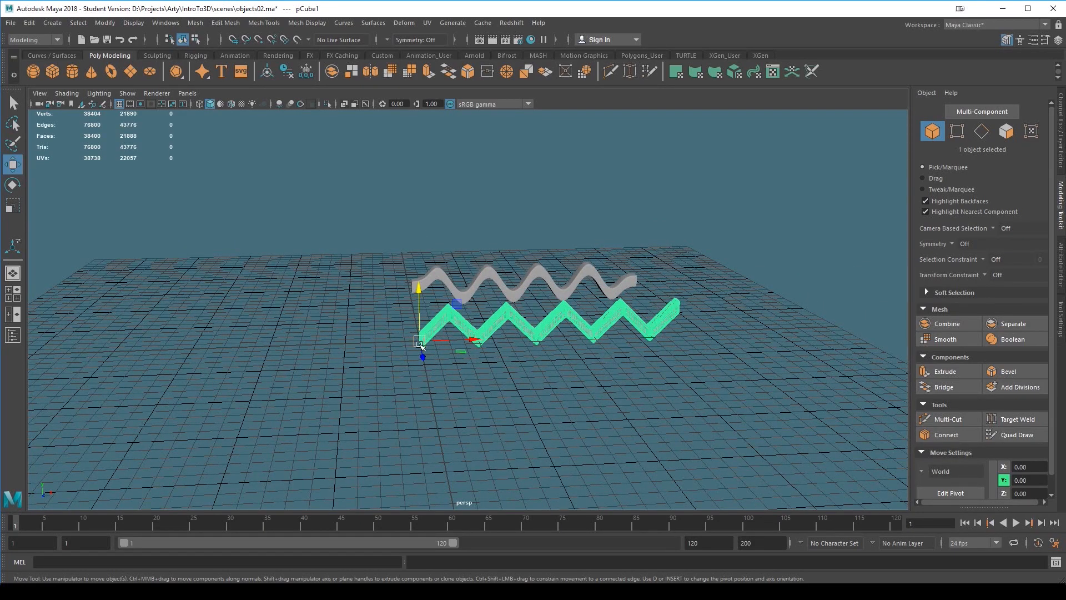
mouse_move(412, 356)
left_mouse_down("alt")
mouse_move(583, 405)
mouse_move(426, 365)
left_mouse_up("alt")
left_click_drag(458, 406, 521, 369, "alt")
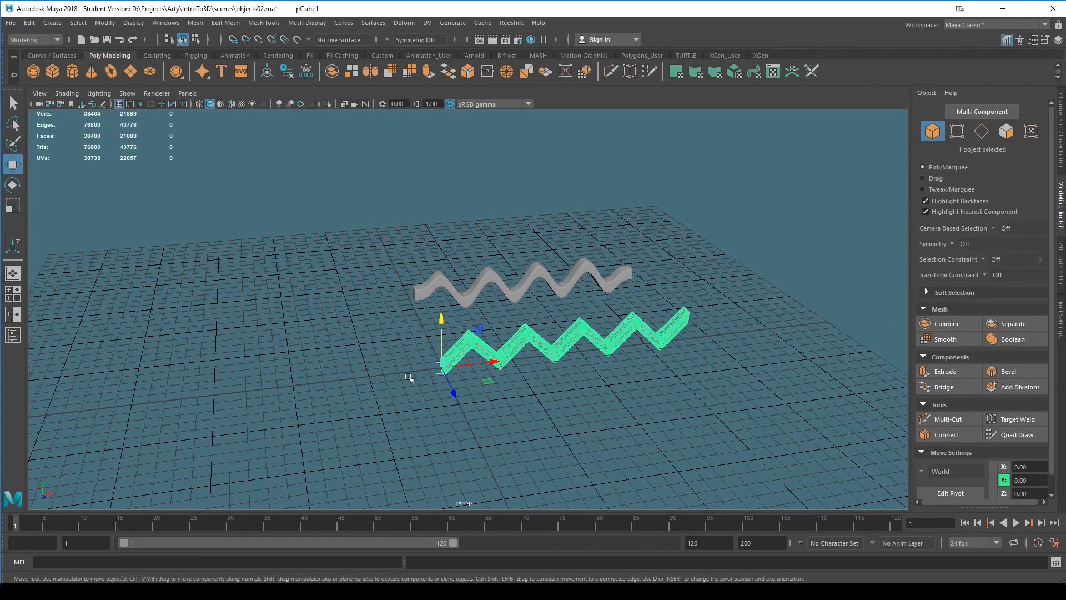
left_click(105, 23)
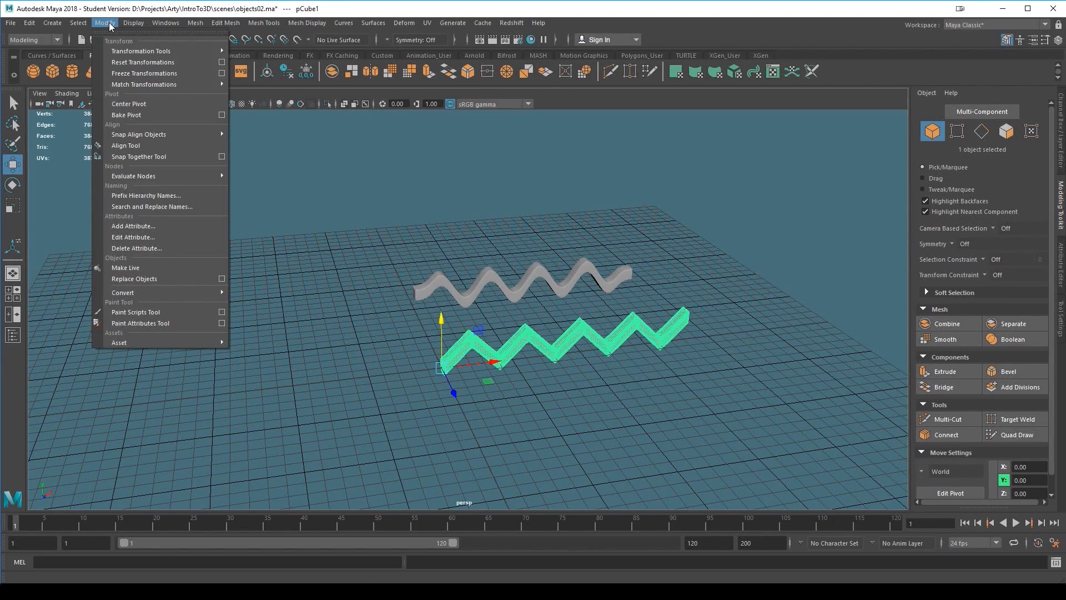
left_click(132, 105)
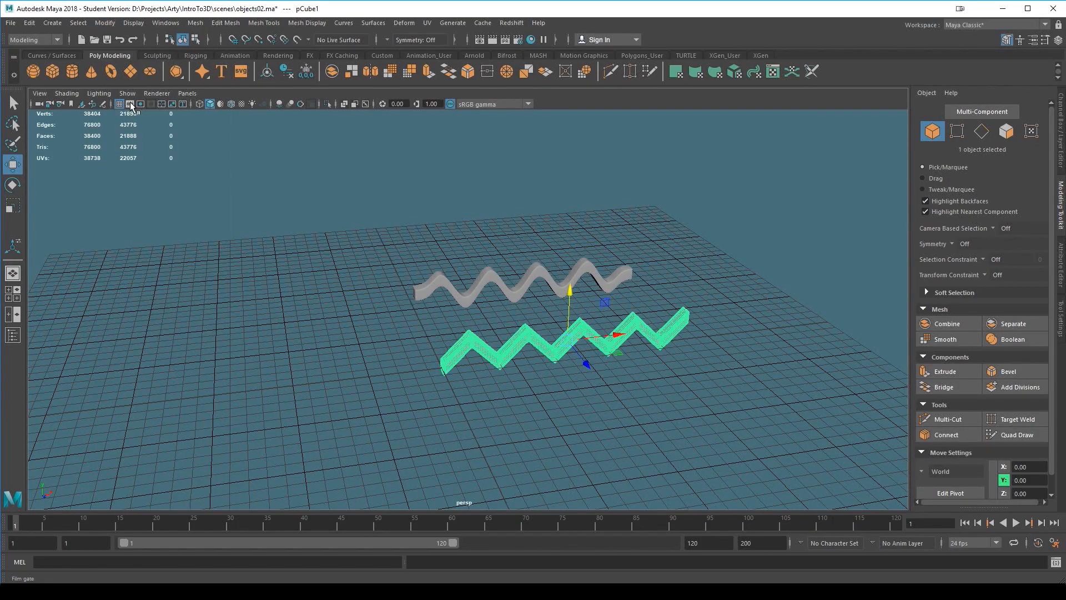
- Select the smoothed wave, centre its pivot, and clear the selection
left_click_drag(613, 374, 604, 376, "alt")
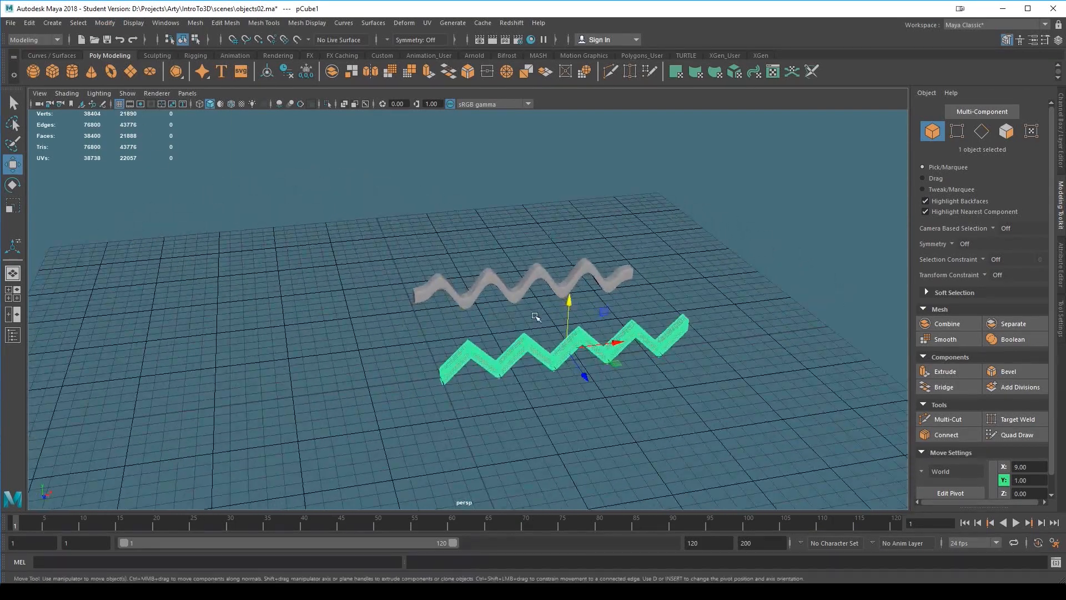
left_click(527, 284)
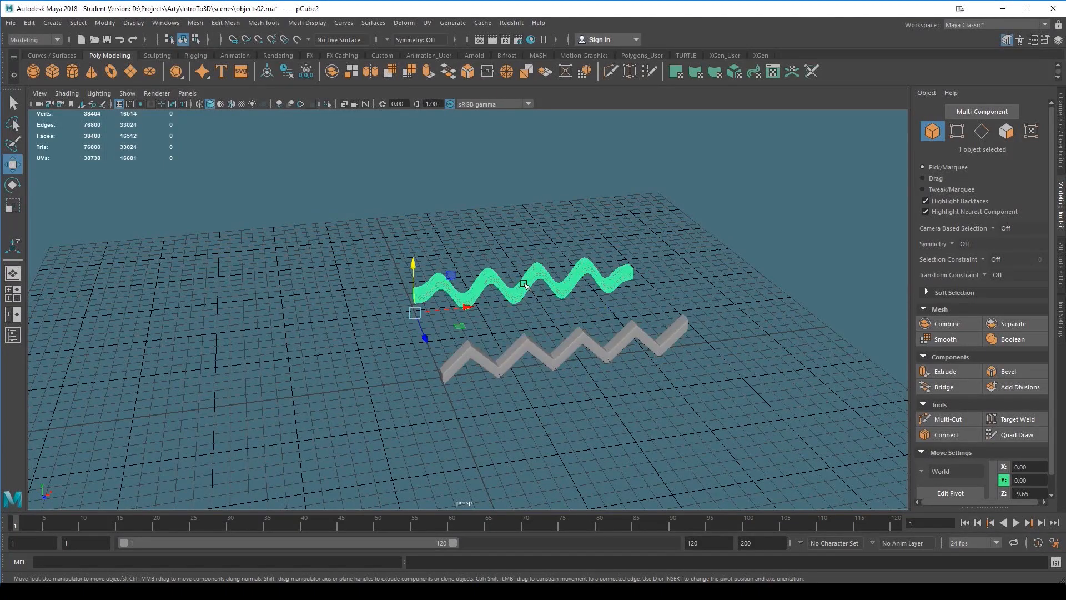
left_click(109, 24)
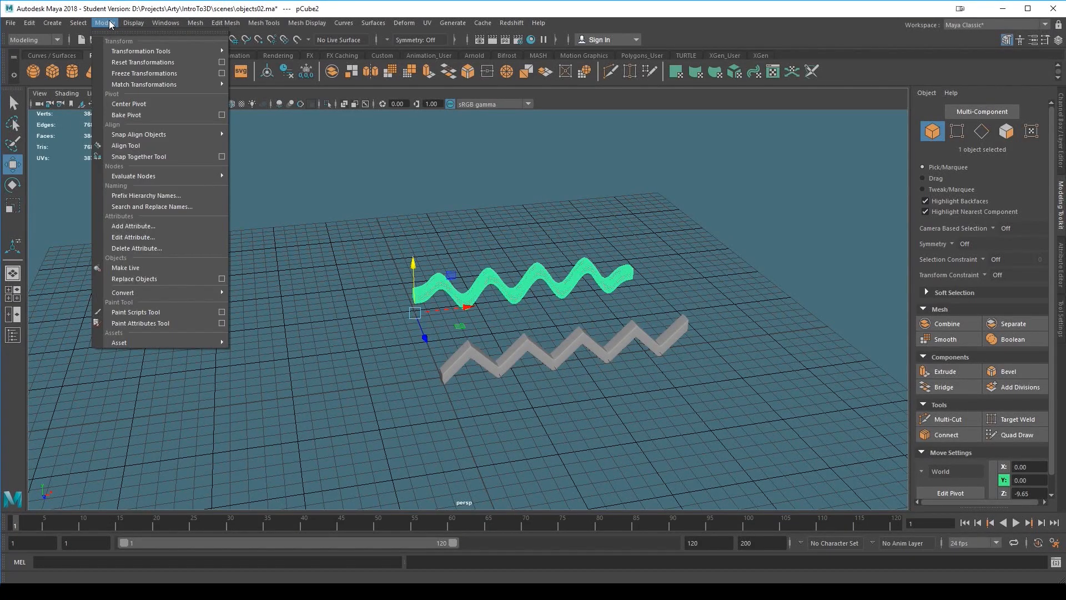
left_click(129, 104)
left_click_drag(600, 371, 567, 408, "alt")
left_click(474, 440)
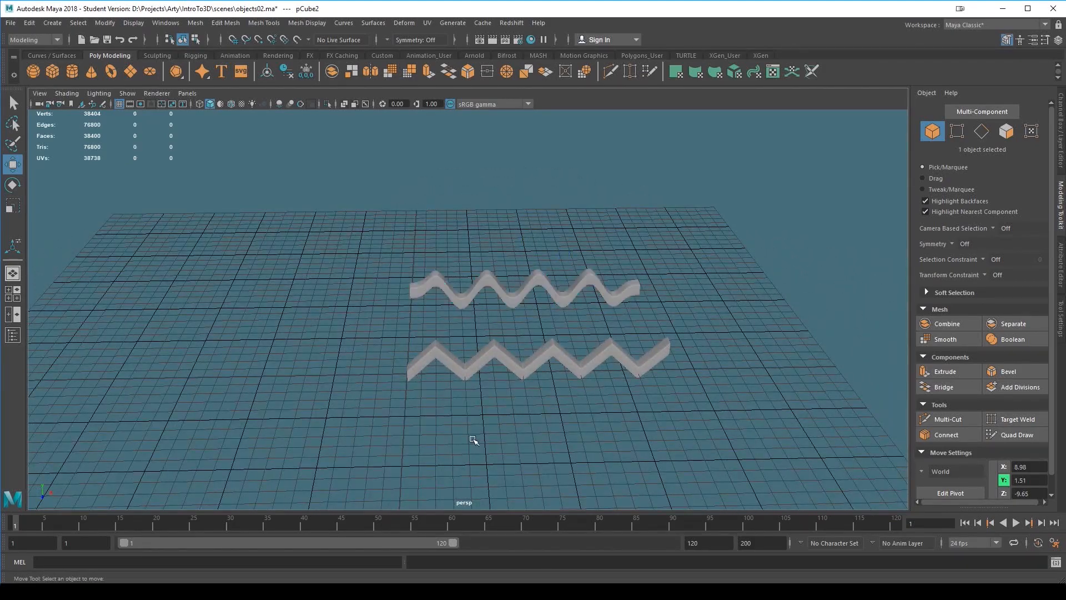
- Select the smoothed wave and export only that object as an FBX file named squigglyLine01 in the scenes folder
left_click(515, 298)
left_click(10, 22)
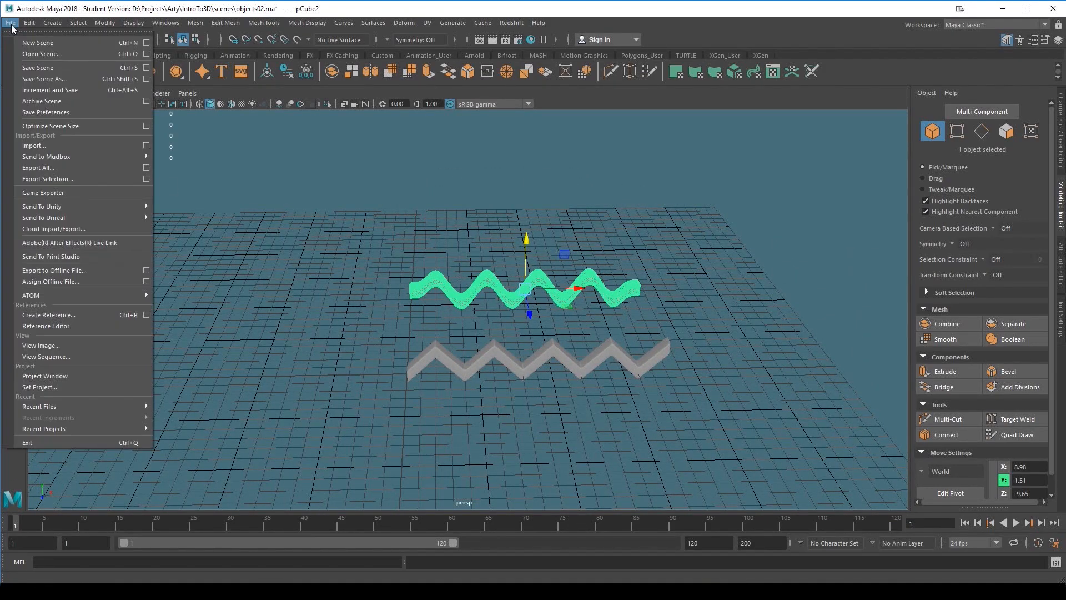
left_click(55, 177)
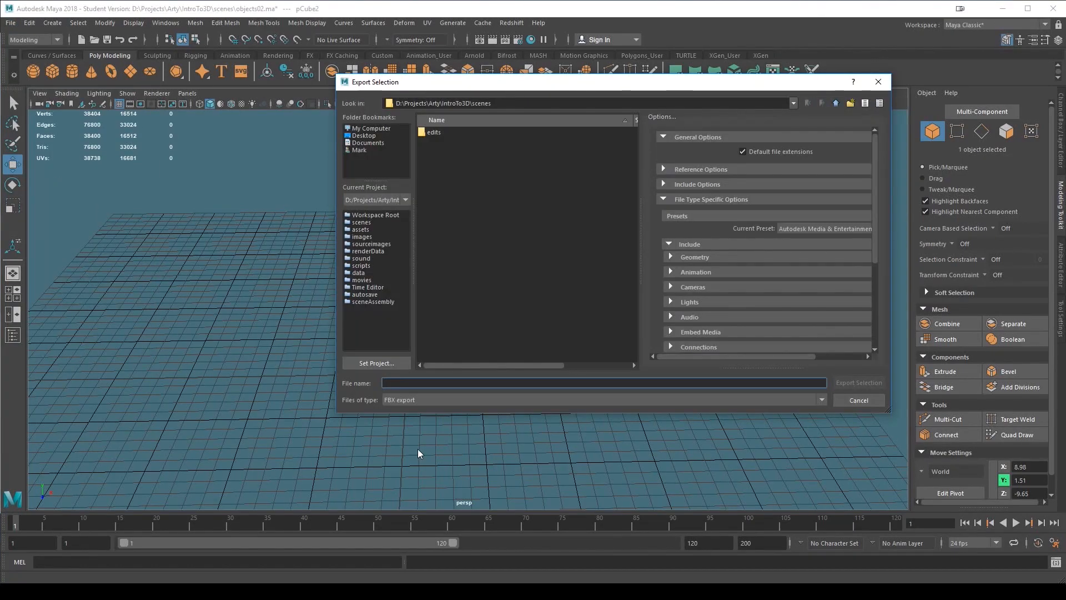
left_click(417, 401)
left_click(422, 401)
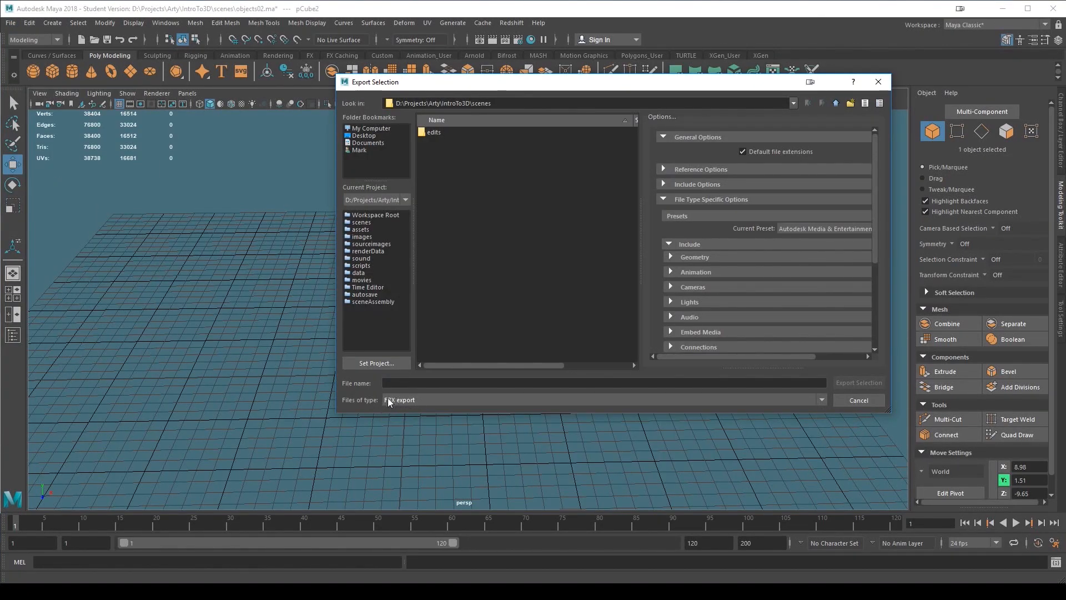
left_click(404, 383)
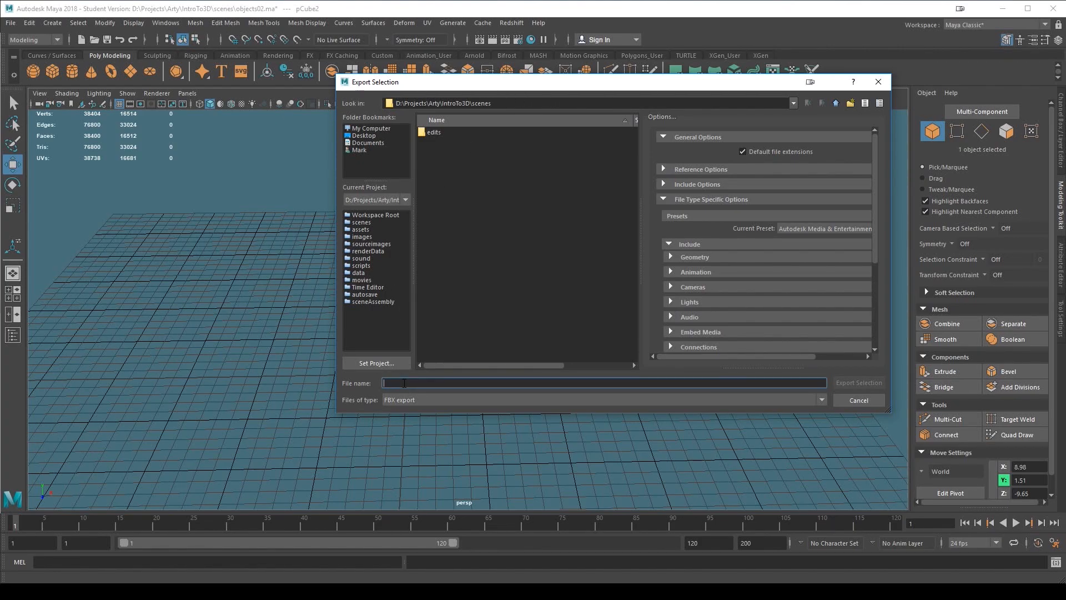
type("squigglyLine01")
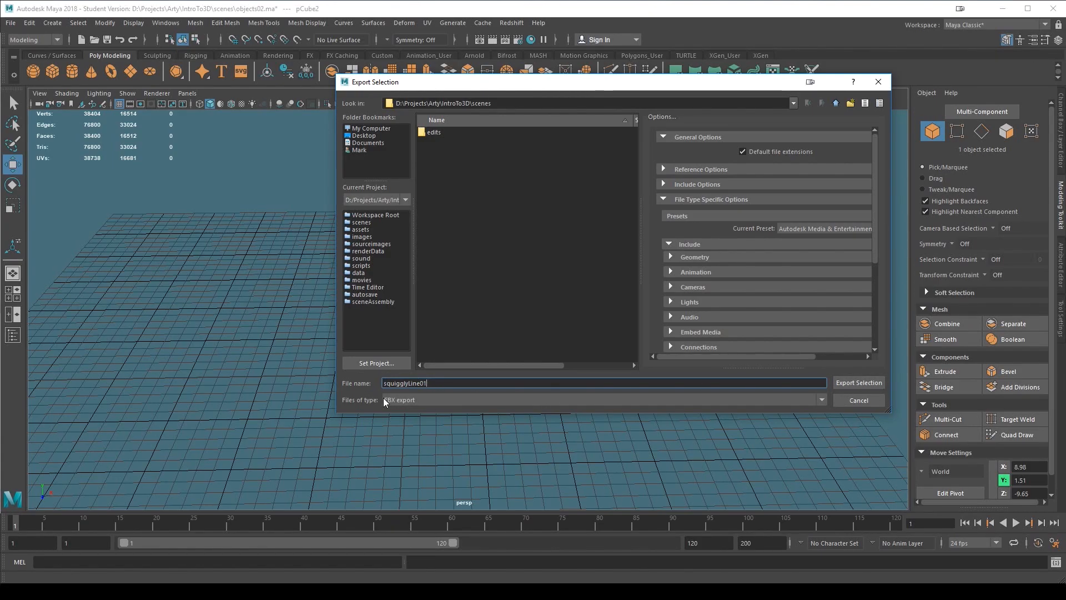
left_click(858, 382)
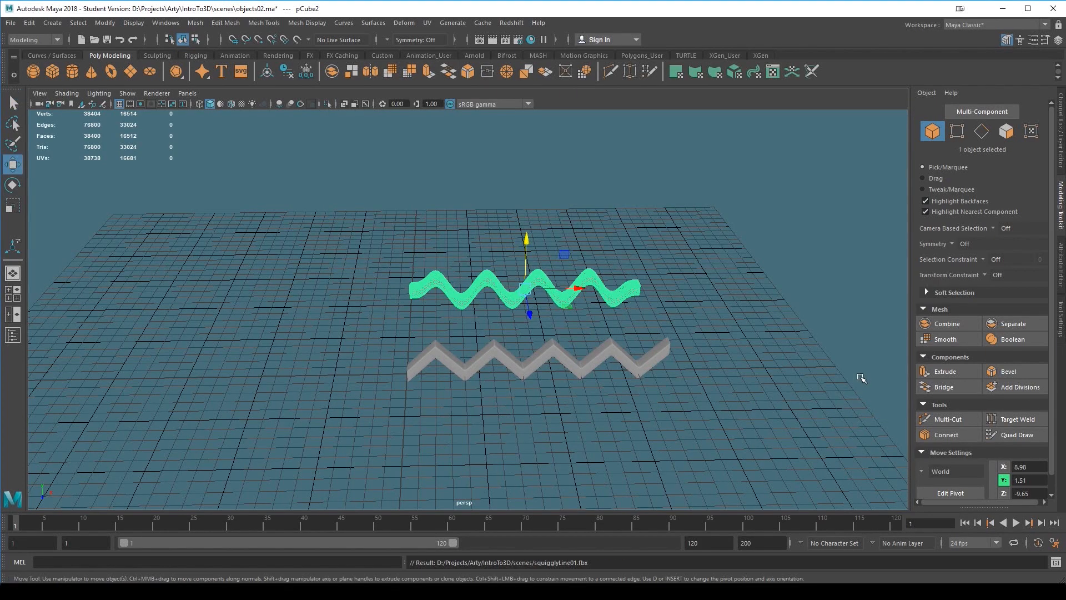
- Select the sharp-cornered zigzag in place of the smoothed wave
left_click(11, 23)
left_click(10, 22)
left_click(548, 382)
left_click(10, 25)
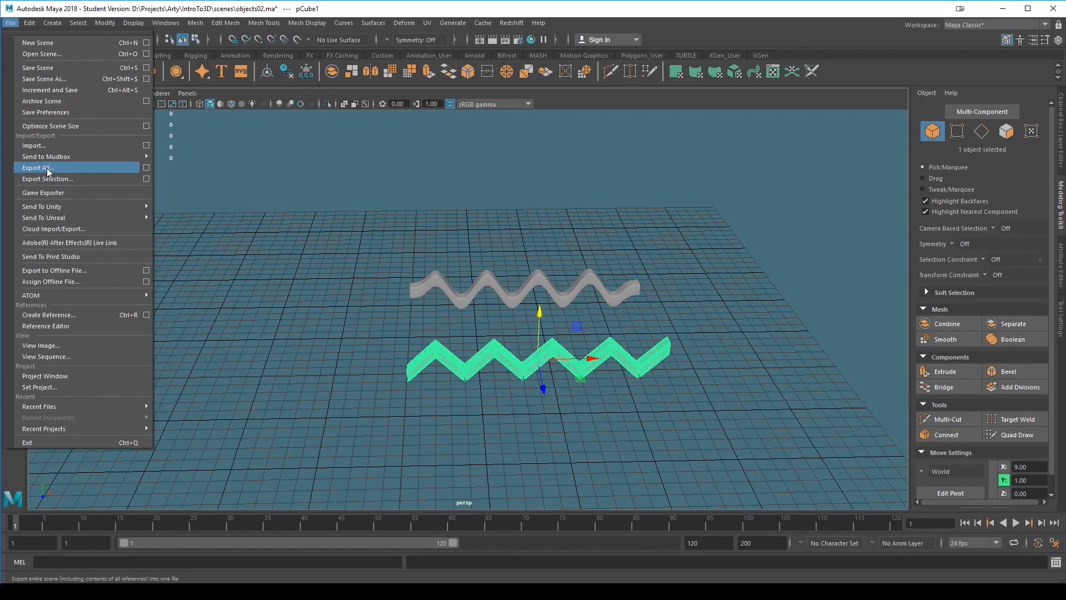
left_click(274, 237)
left_click(478, 357)
- Check the FBX export entry among the file types for exporting the selected zigzag, and close the dialog without exporting
left_click(9, 23)
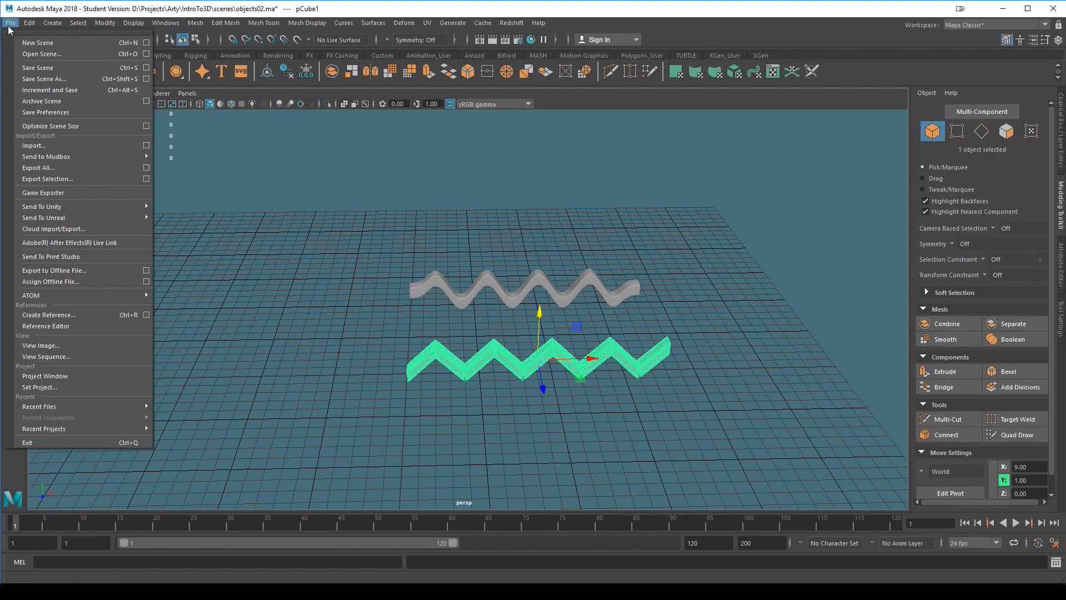
left_click(46, 179)
left_click(414, 400)
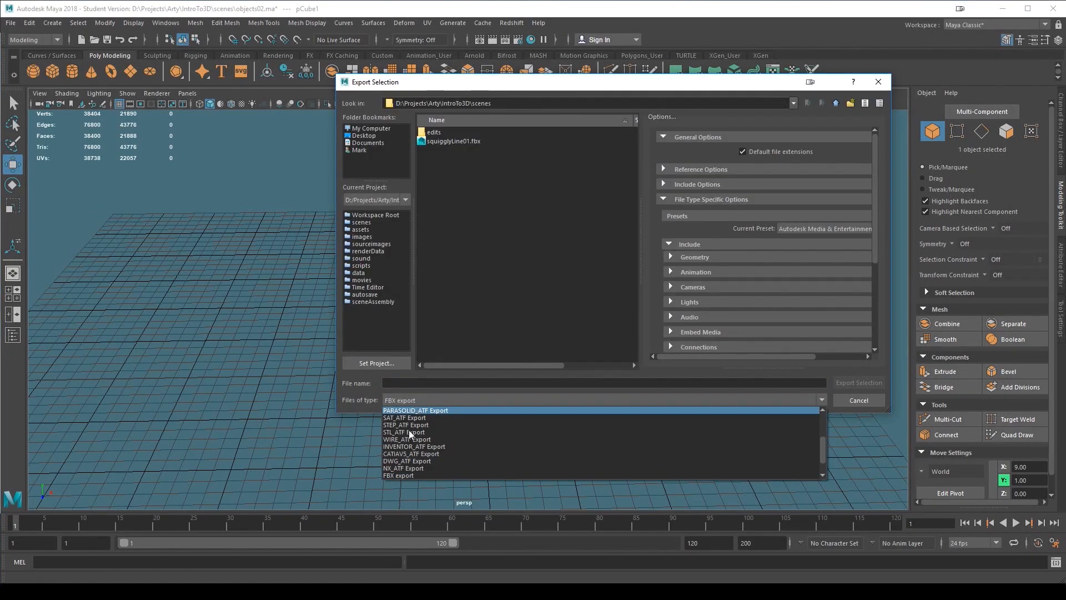
left_click(403, 476)
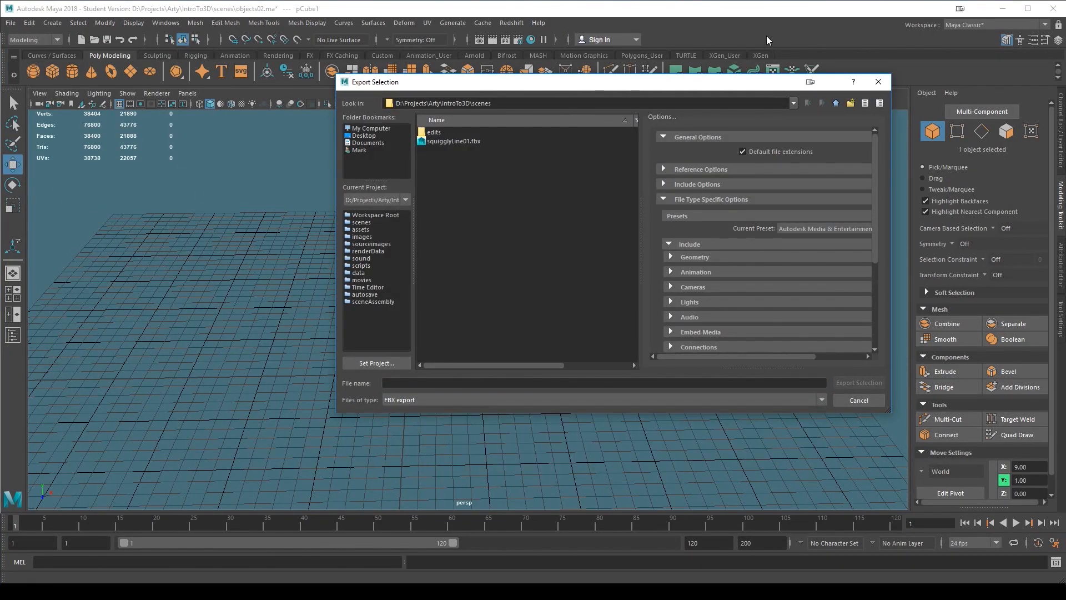
left_click(878, 82)
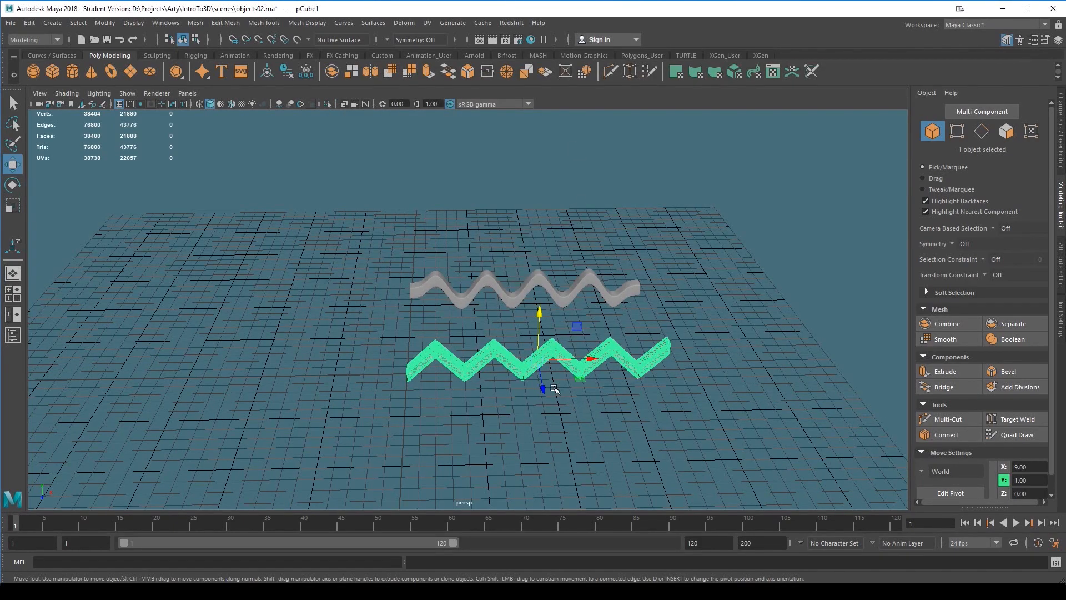
- Search the Plug-in Manager for "fbx" to check whether the FBX plug-ins are loaded, and close it
left_click(165, 23)
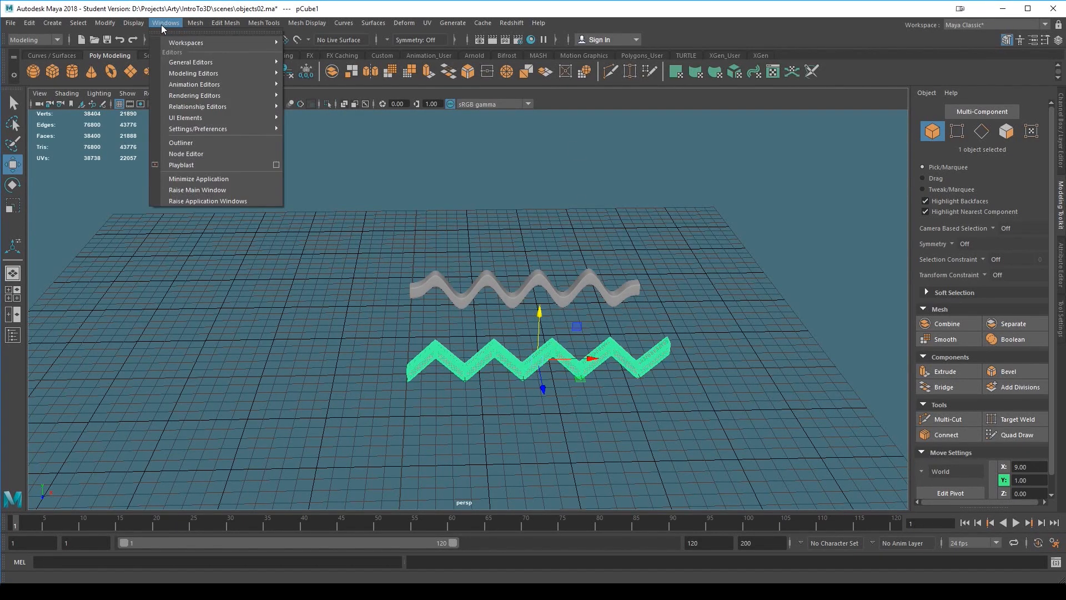
mouse_move(199, 129)
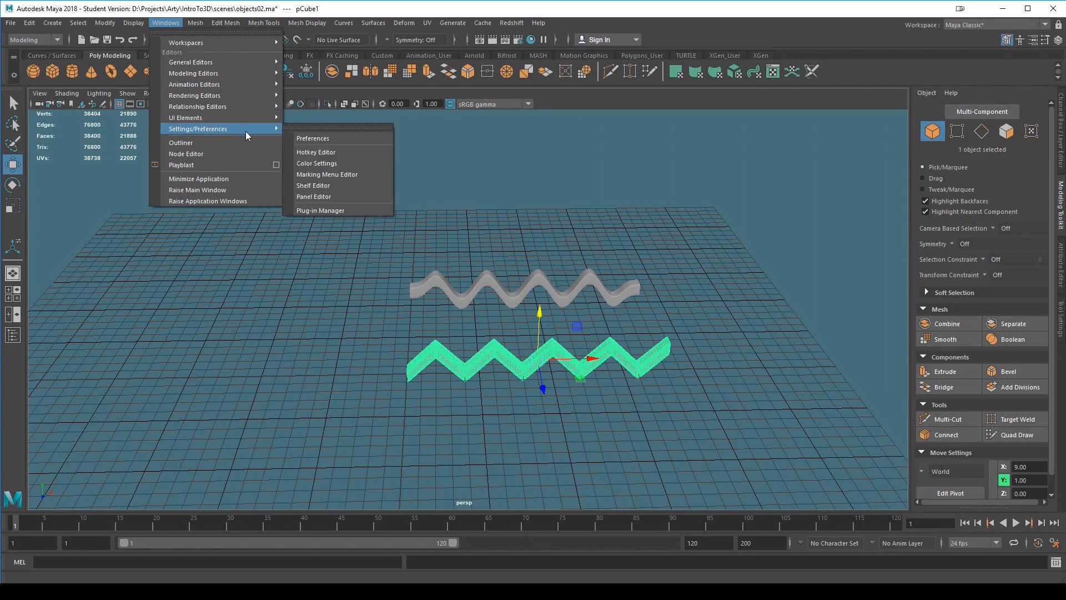
left_click(326, 211)
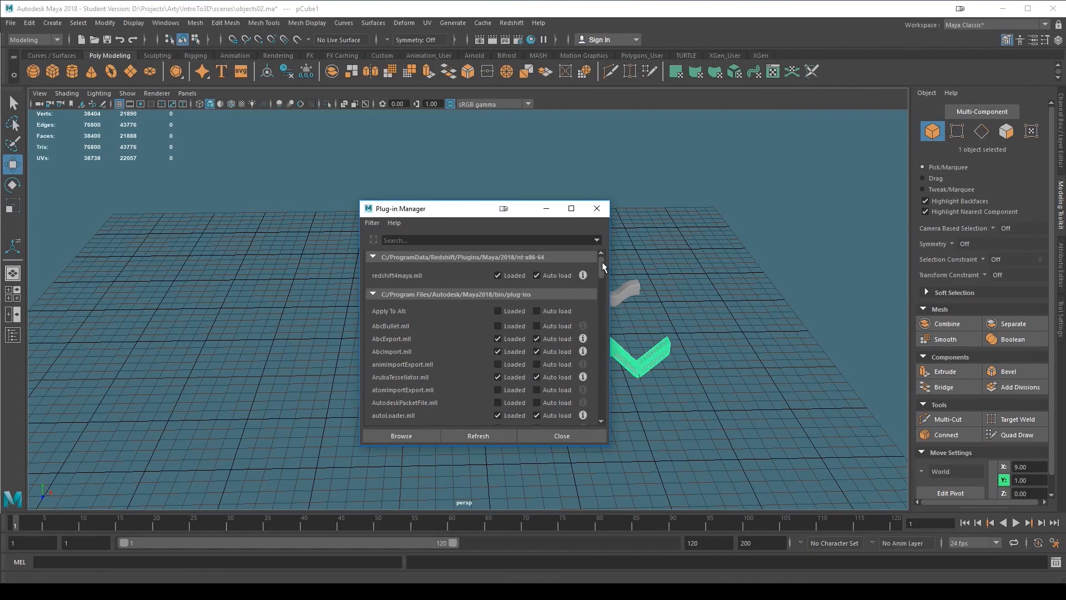
left_click(479, 240)
type("fbx")
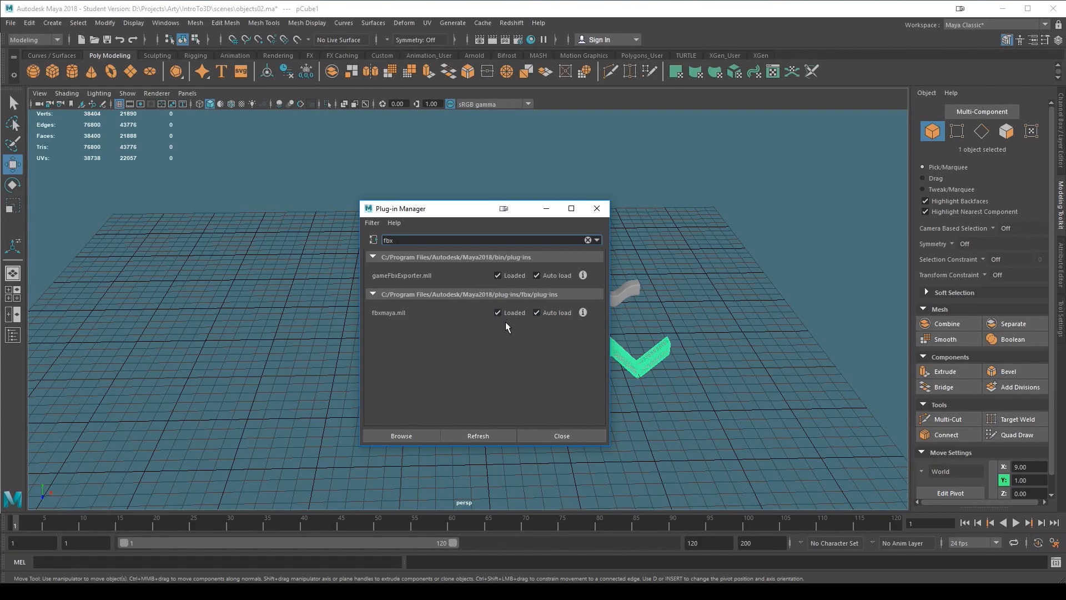
left_click(596, 209)
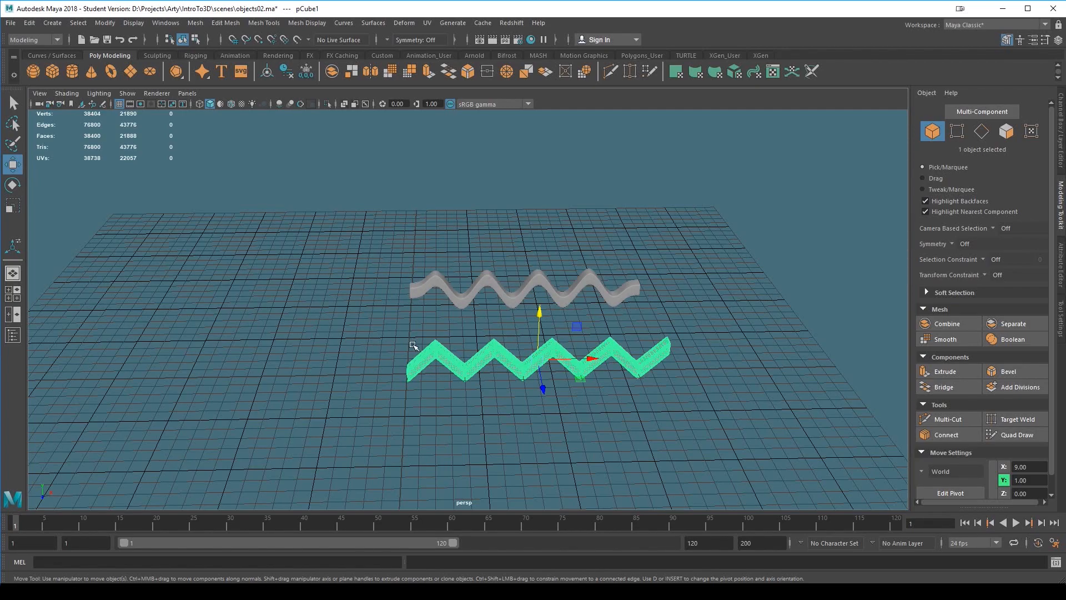
- Export only the selected zigzag as an FBX file named zigzagLine01 in the scenes folder
left_click(10, 23)
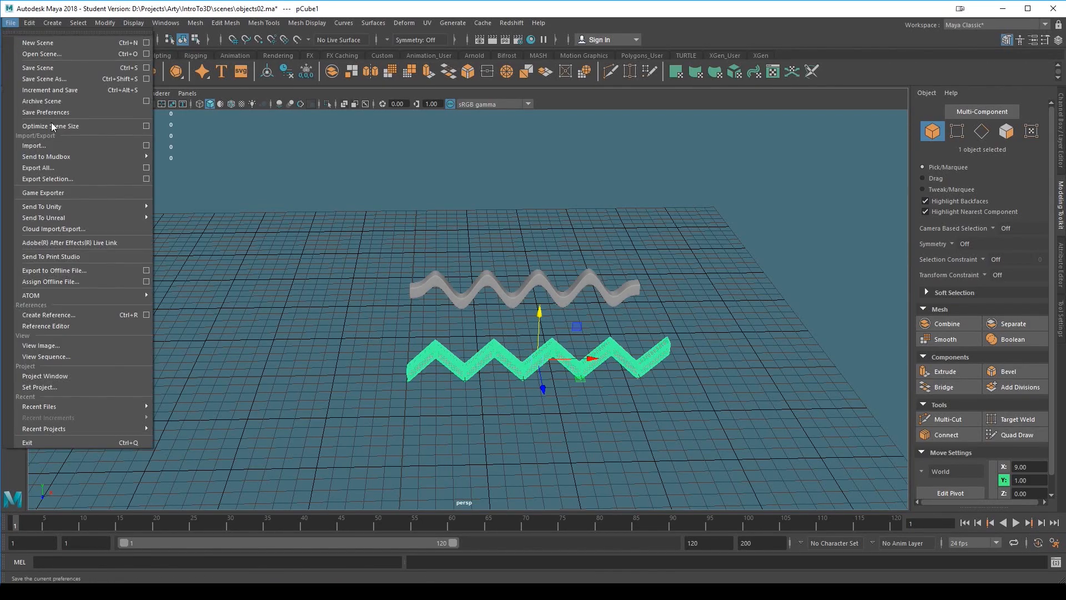
left_click(57, 179)
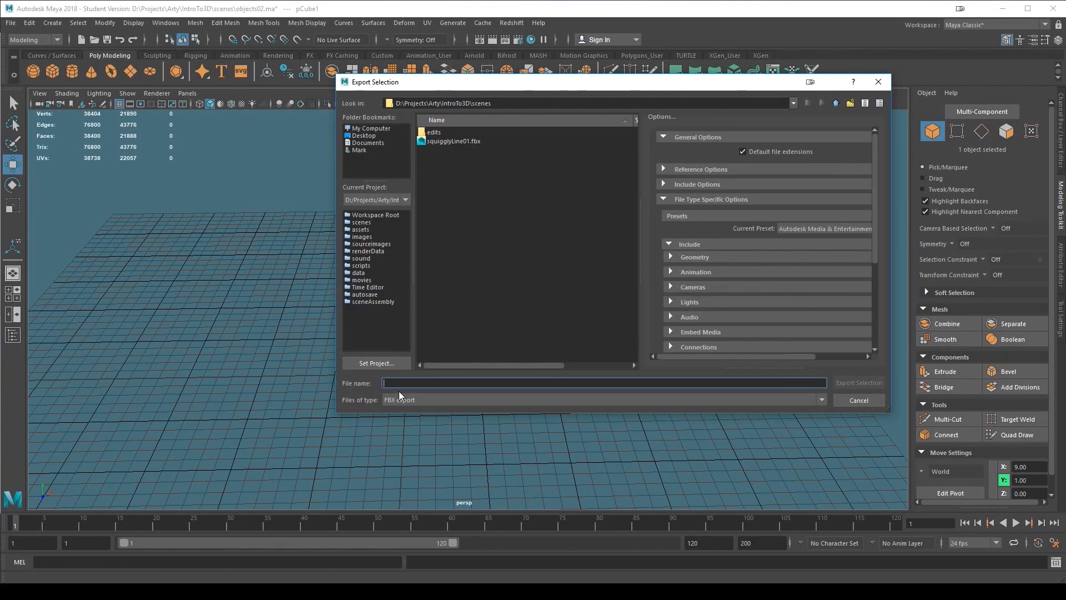
type("zig")
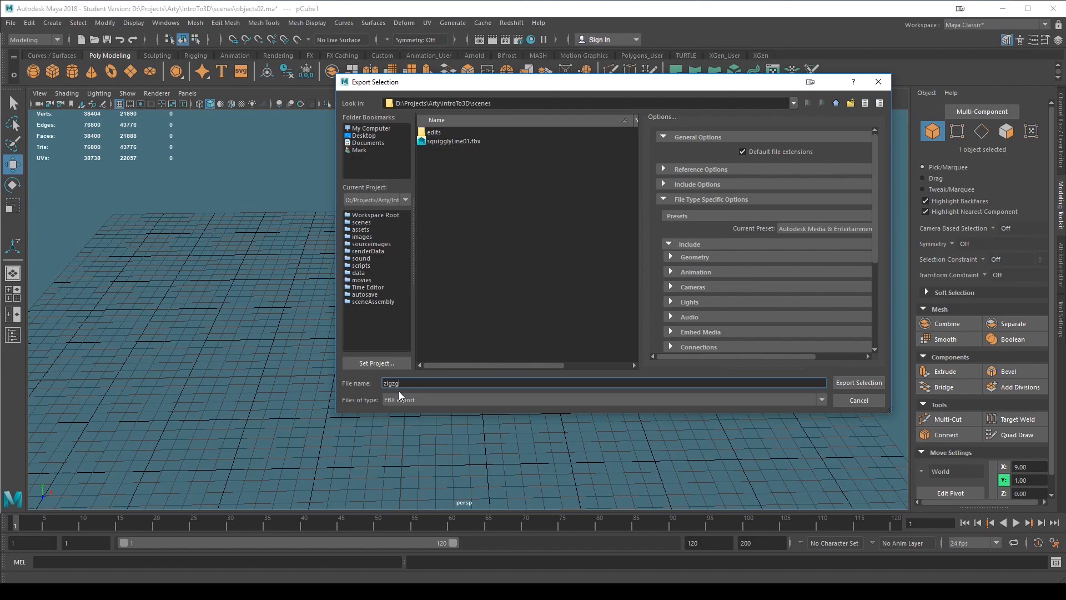
type("zg")
key("BackSpace")
left_click(859, 383)
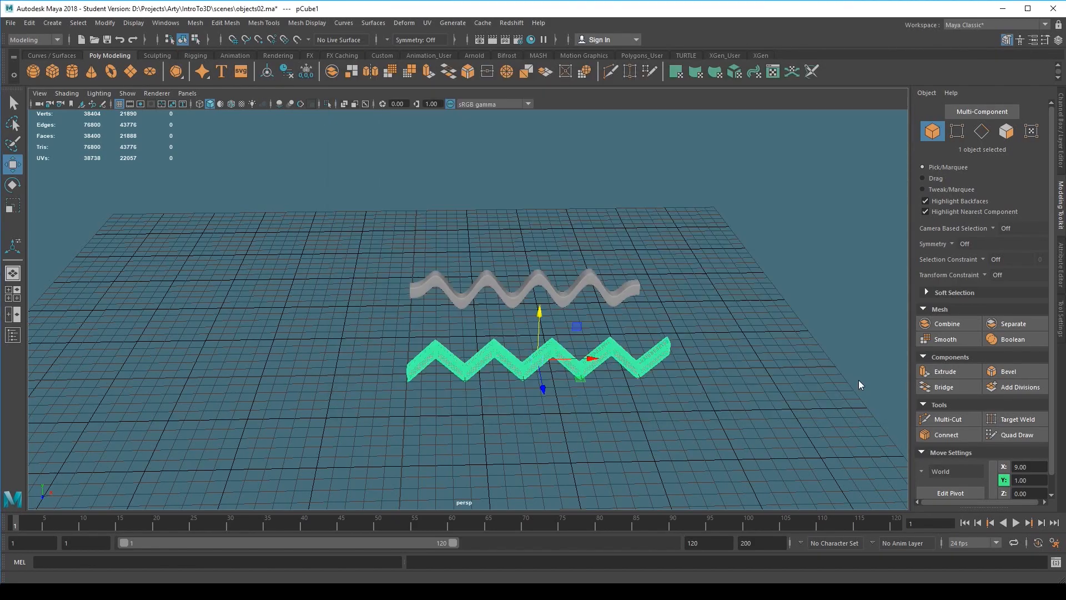
- Start a new empty scene, dismissing the save changes dialog for the current scene
left_click(10, 24)
left_click(37, 43)
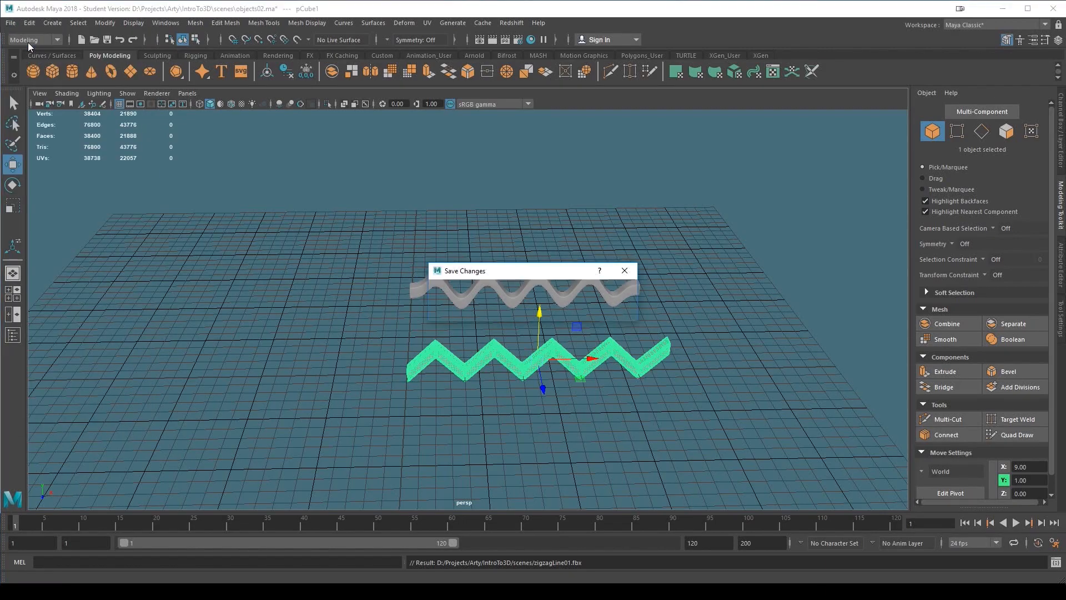
left_click(525, 310)
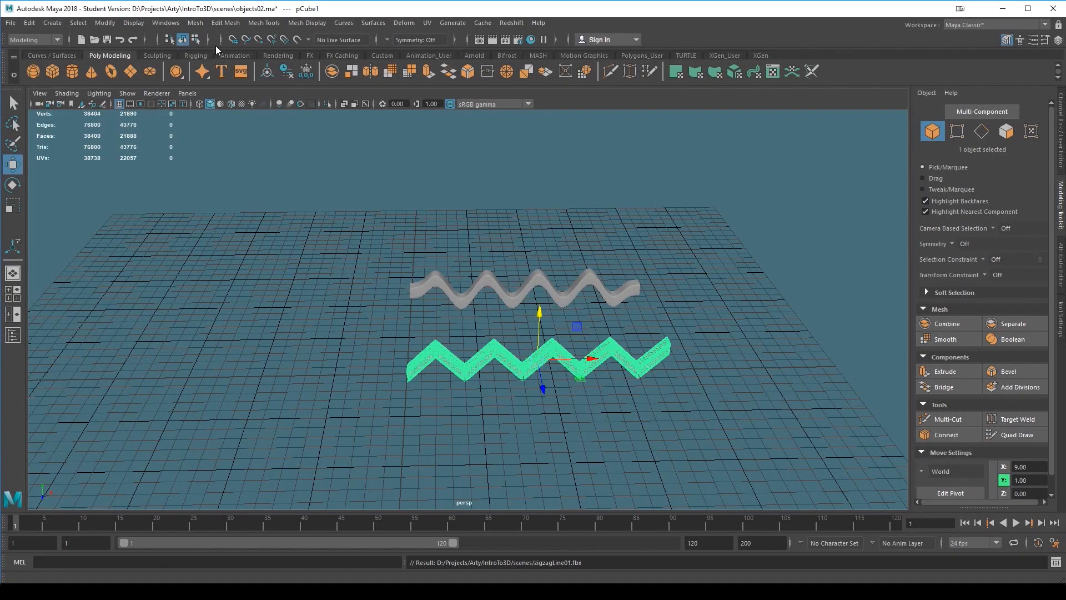
left_click(12, 23)
left_click(15, 24)
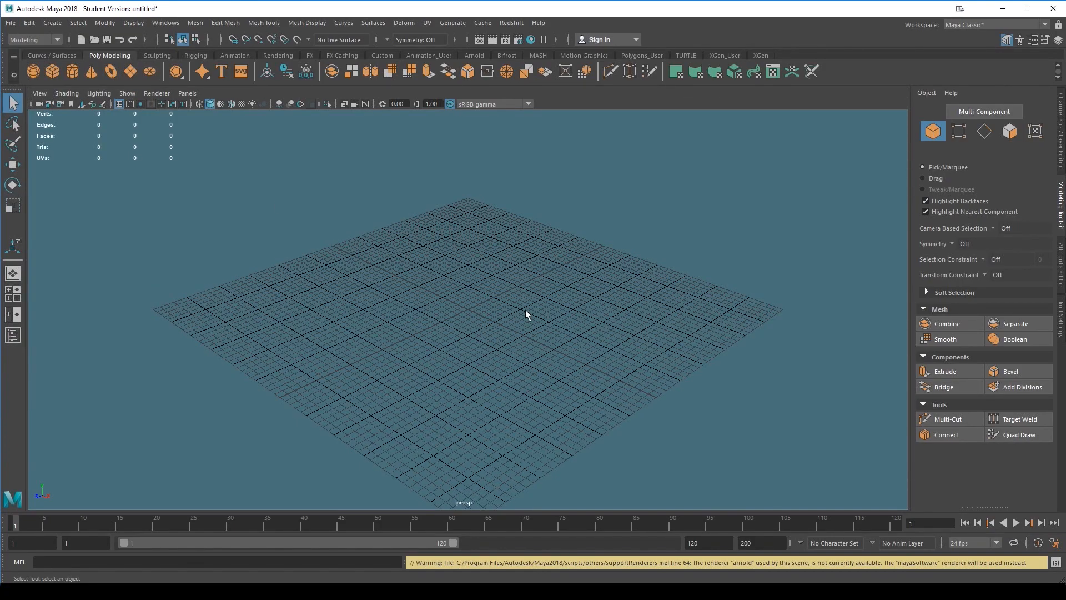
- Import squigglyLine01.fbx from the scenes folder into the empty scene
left_click(11, 23)
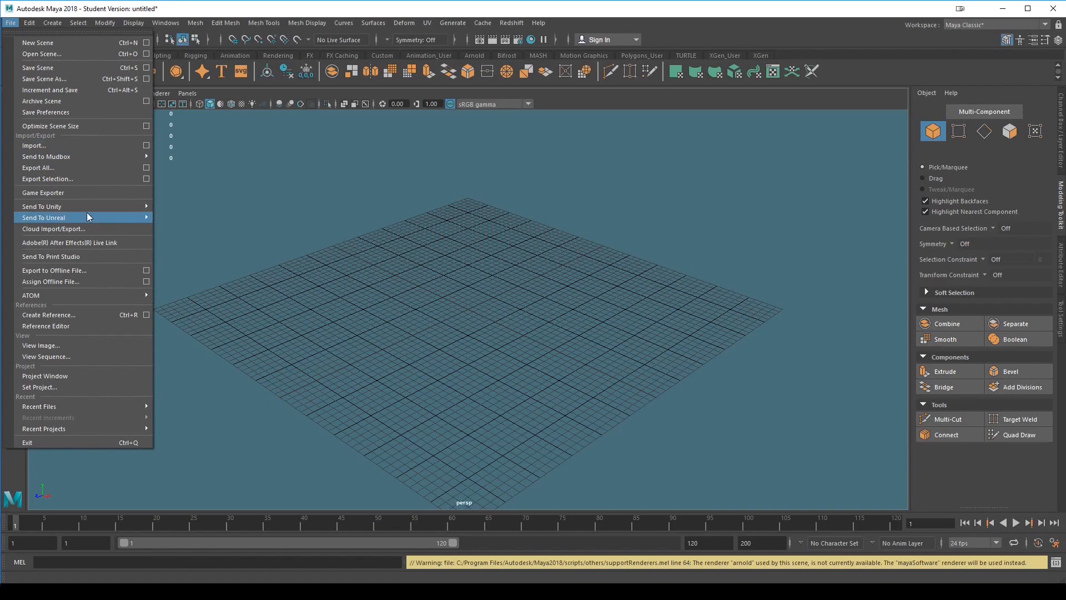
left_click(56, 145)
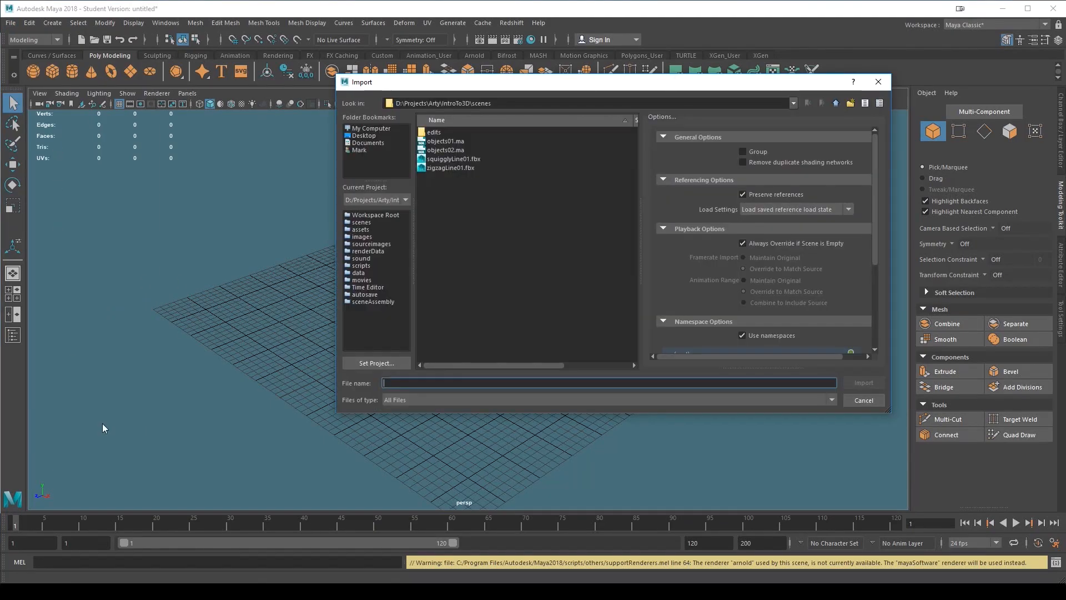
left_click(447, 160)
left_click(451, 168)
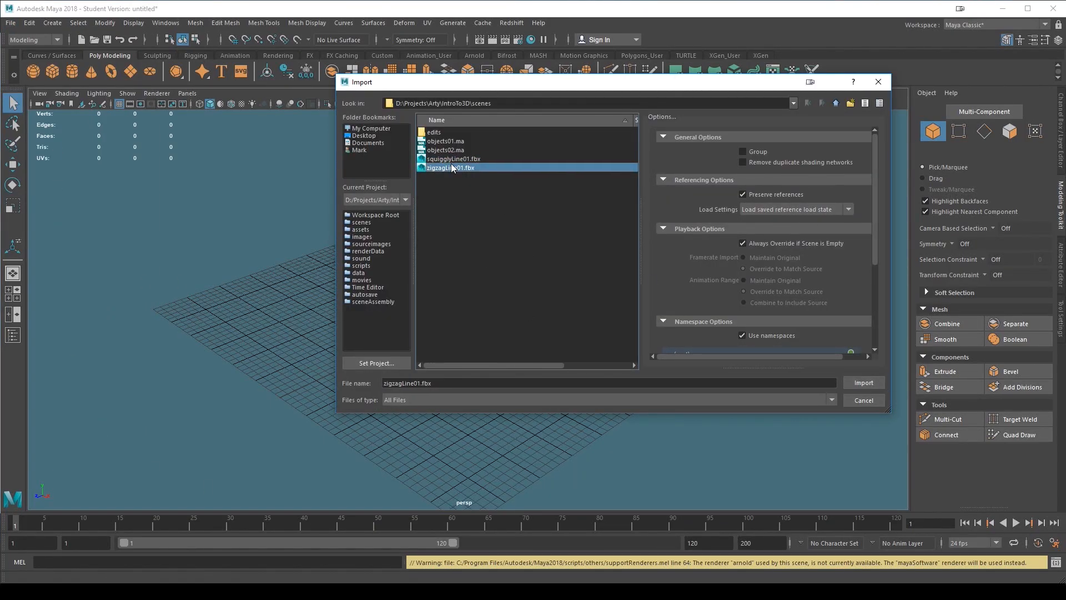
left_click(459, 159)
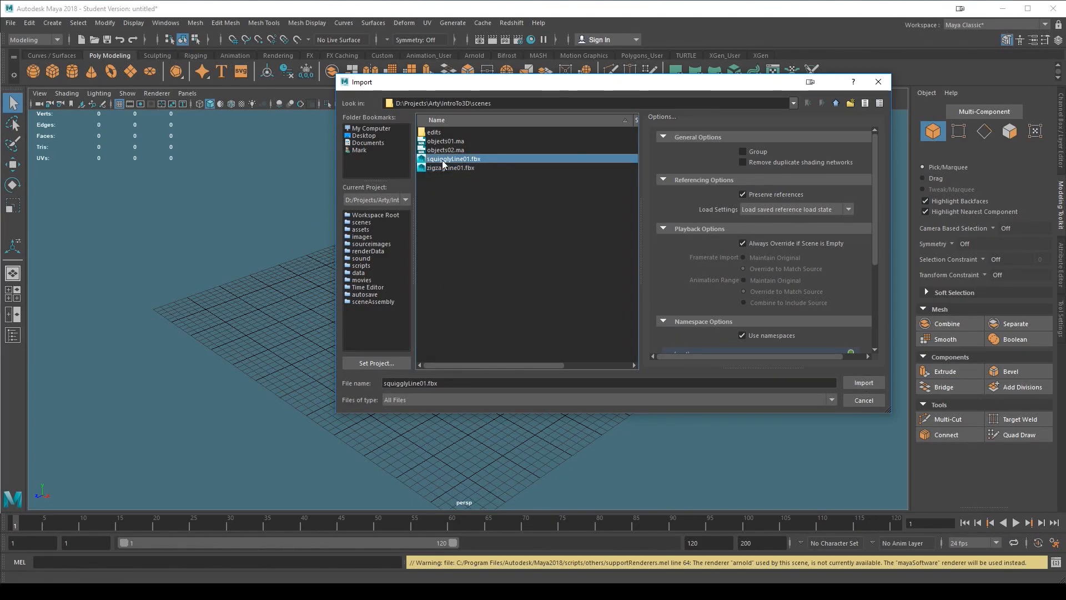
left_click(860, 383)
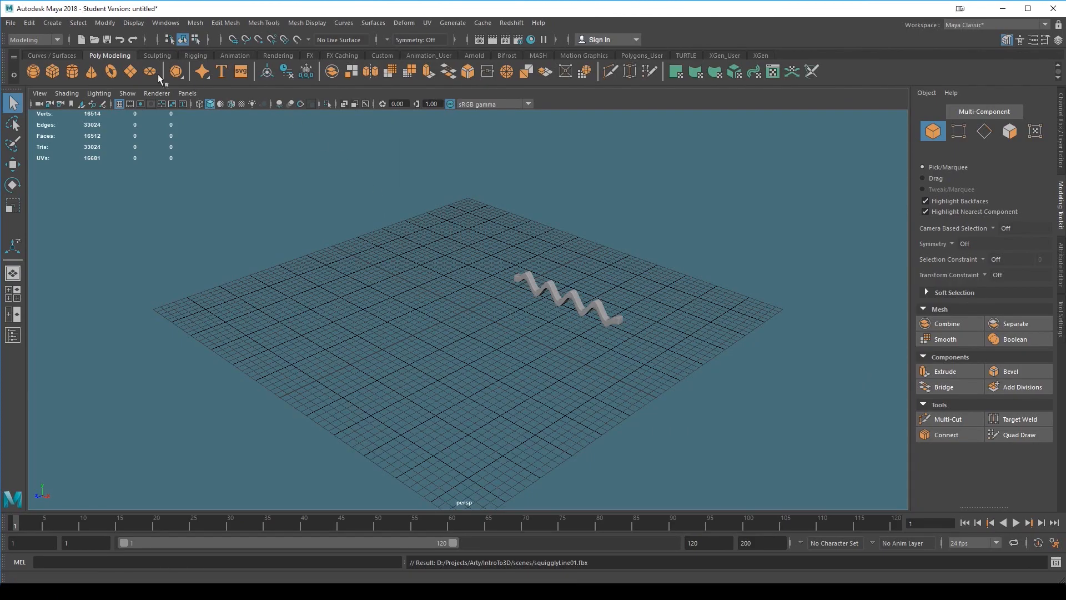
- Import zigzagLine01.fbx from the scenes folder alongside the wave
left_click(11, 23)
left_click(35, 145)
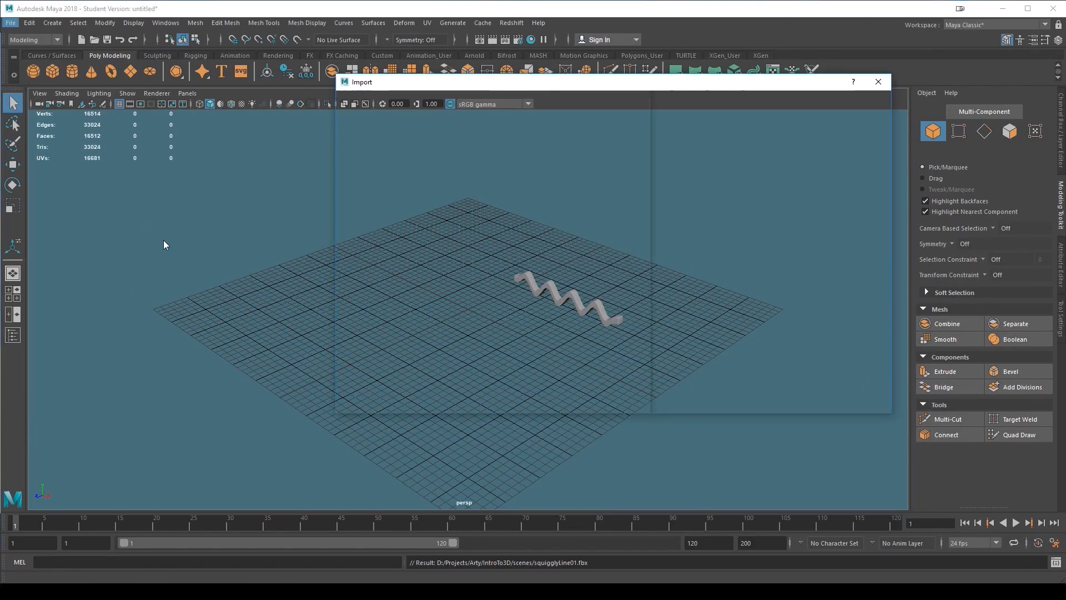
left_click(451, 168)
left_click(864, 384)
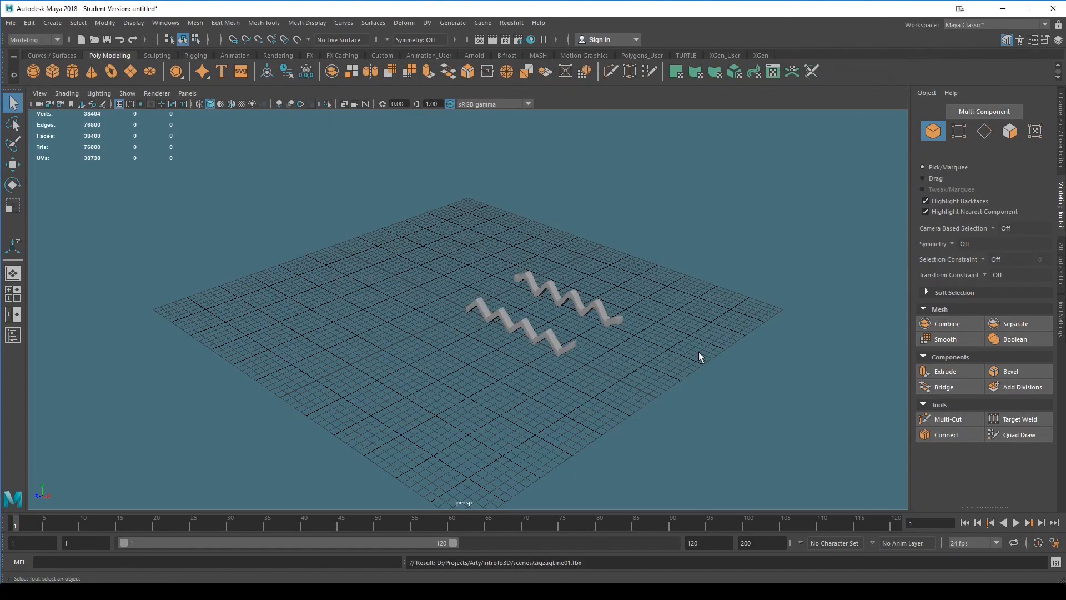
- Select both imported lines together and delete them from the scene
left_click_drag(519, 376, 538, 354, "alt")
left_click_drag(436, 208, 522, 419)
key("Delete")
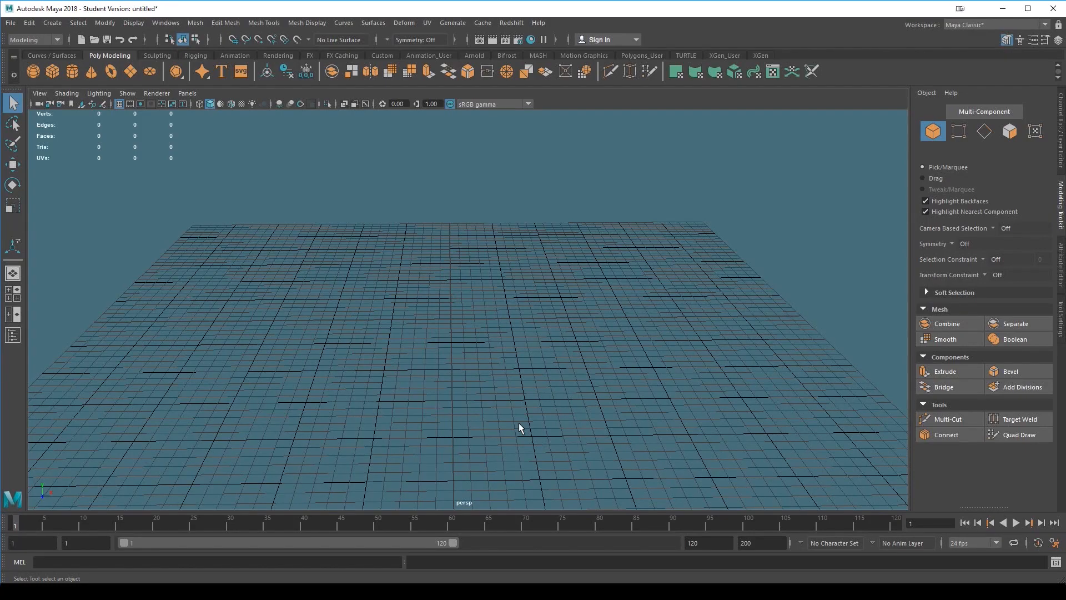
- Bring up the curve and surface tools and switch the viewport to the front view
left_click(62, 53)
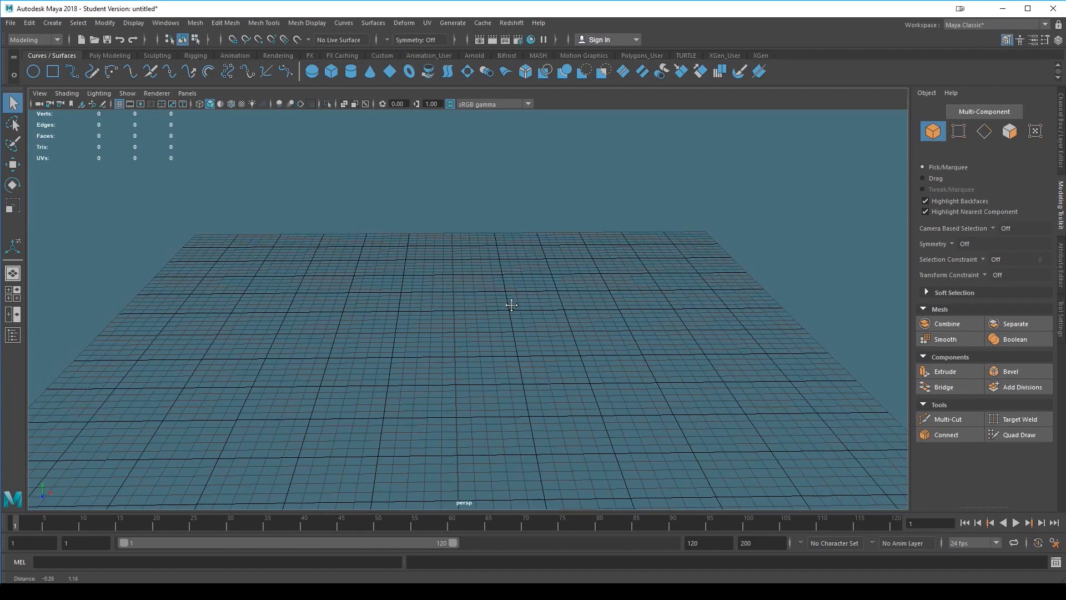
key("space")
left_click_drag(441, 237, 442, 268)
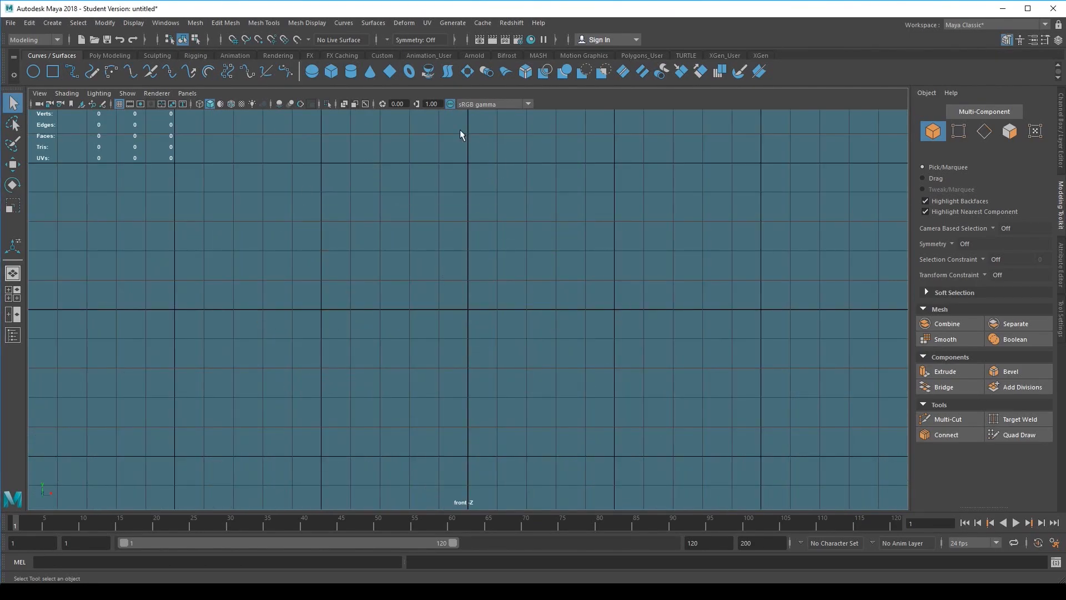
middle_click_drag(359, 318, 415, 296, "alt")
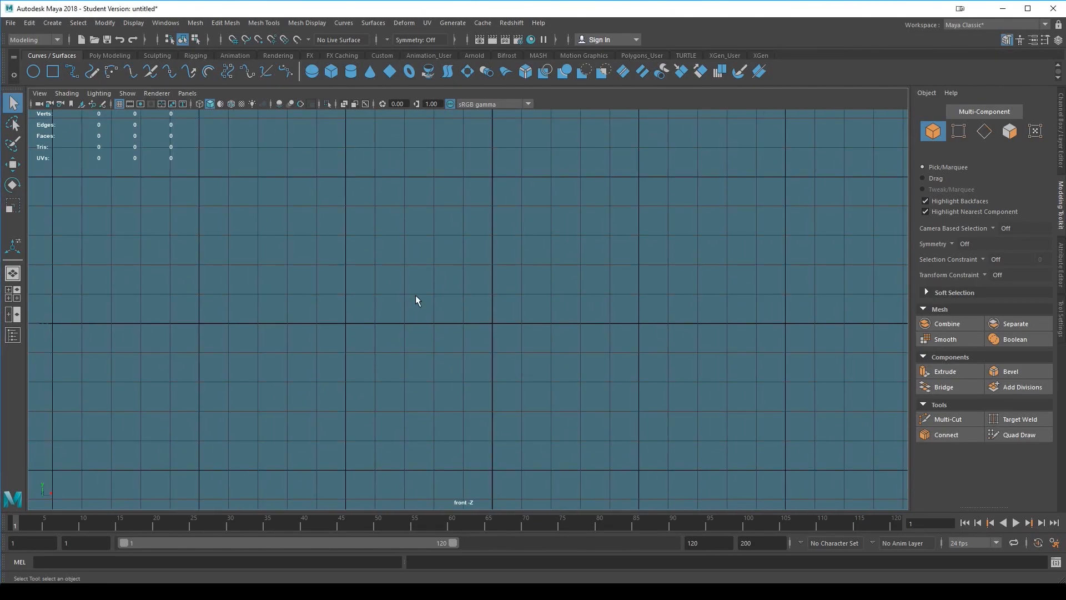
scroll(415, 295, "up", 2)
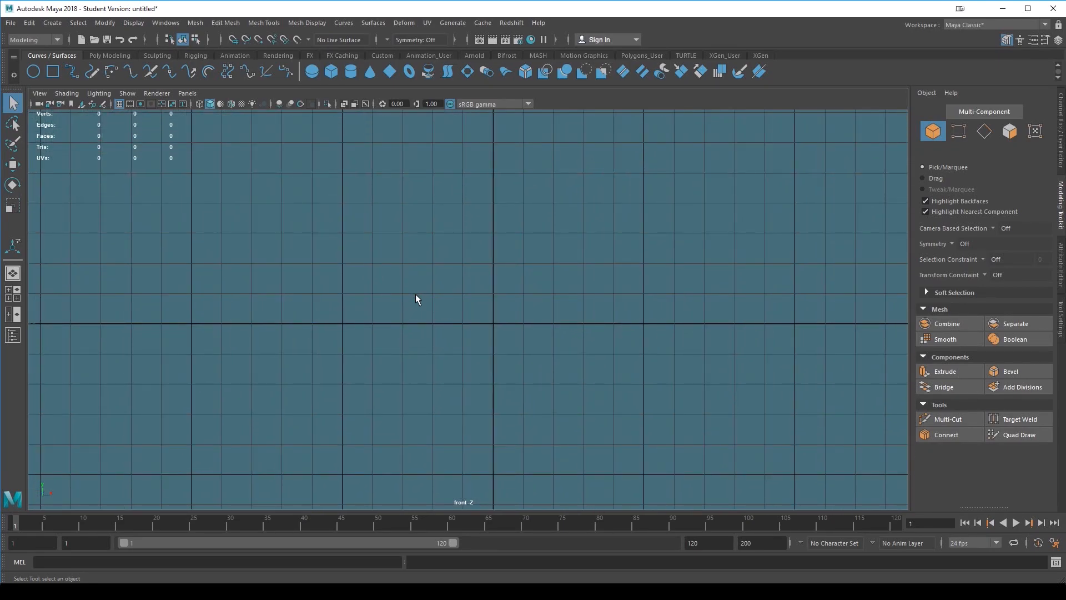
scroll(416, 294, "down", 4)
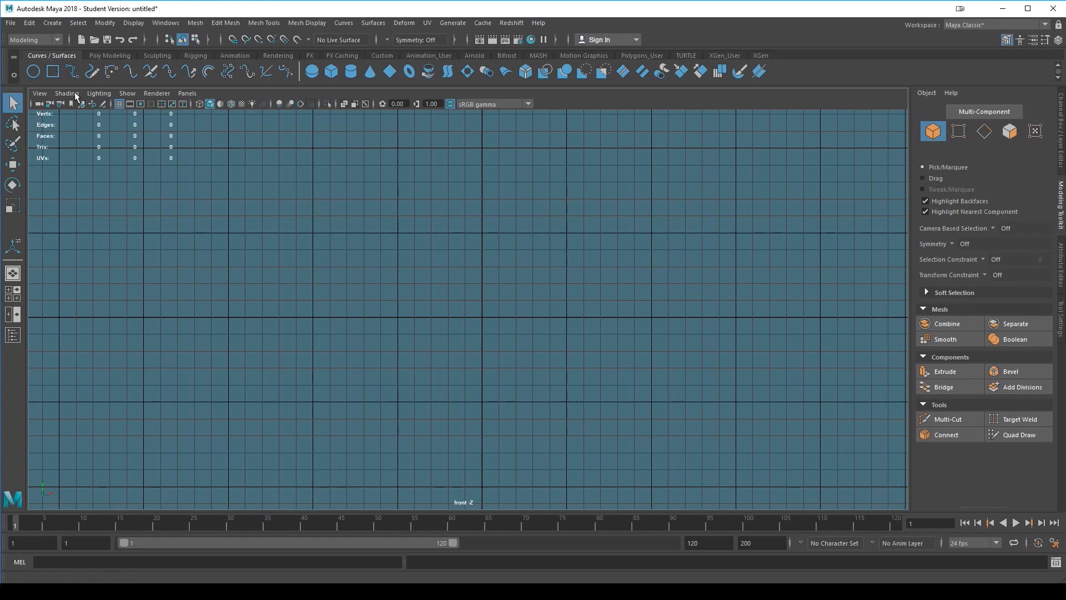
left_click(59, 25)
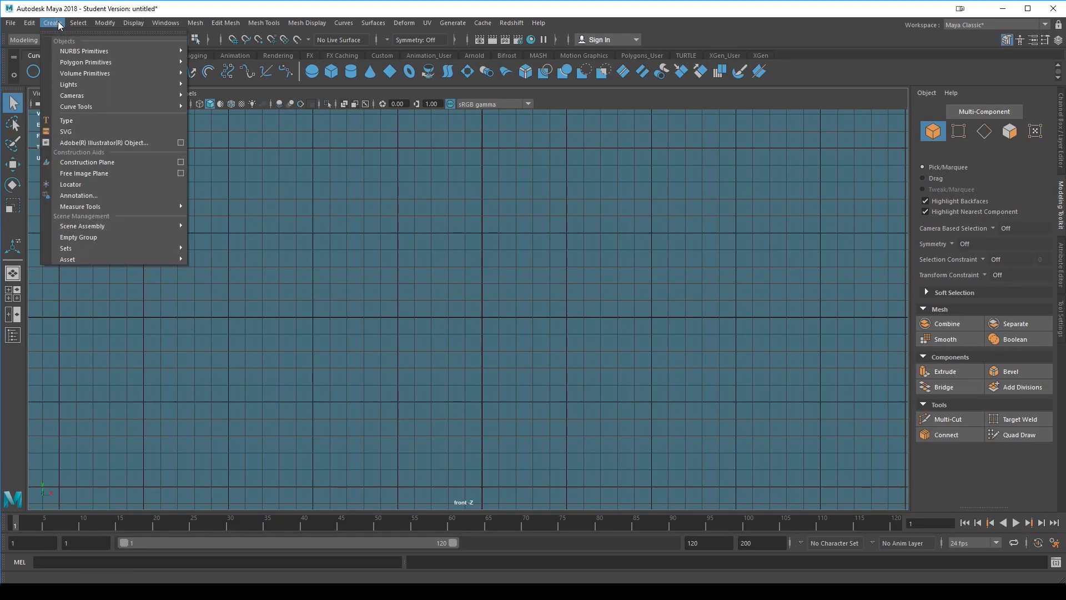
mouse_move(111, 50)
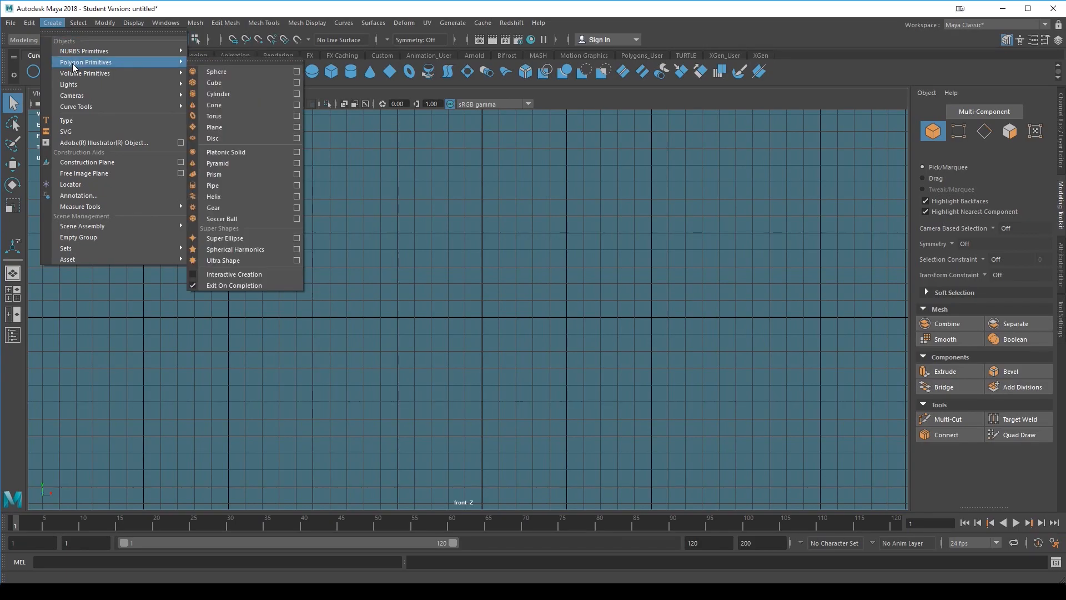
mouse_move(177, 62)
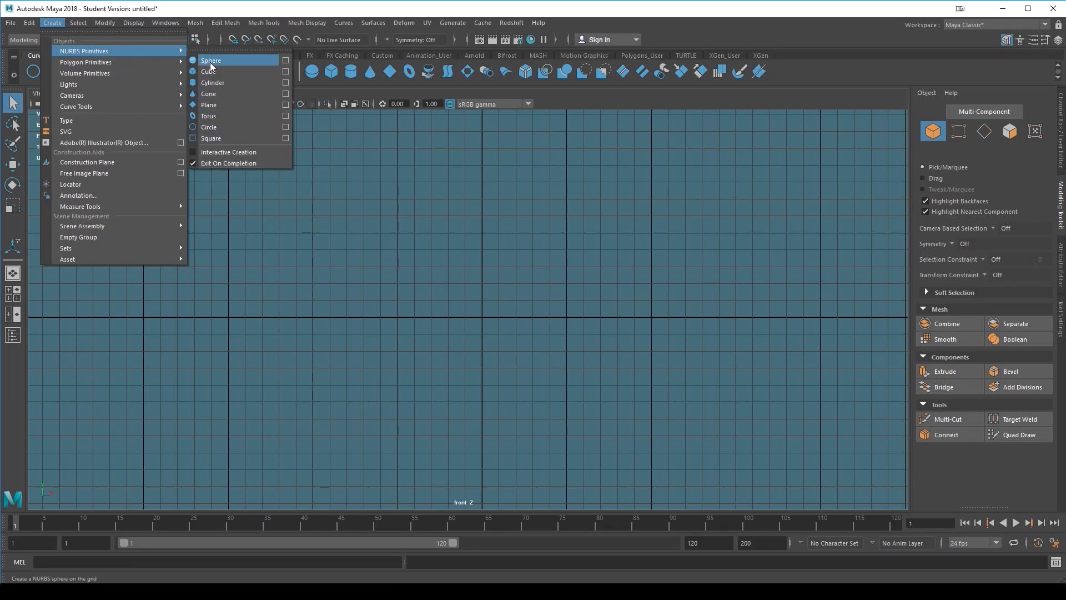
mouse_move(92, 107)
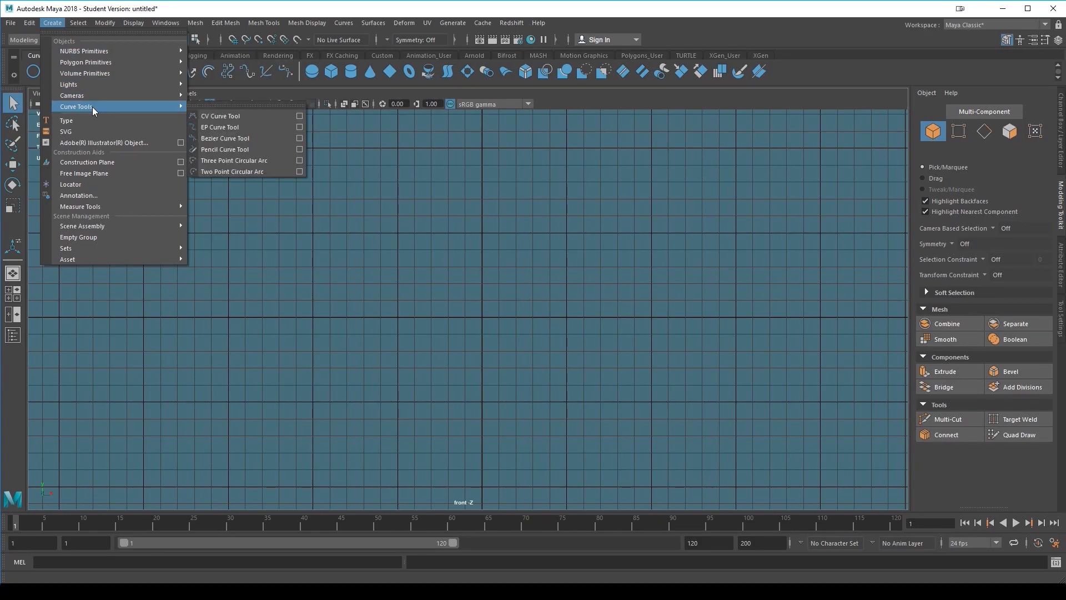
left_click(176, 4)
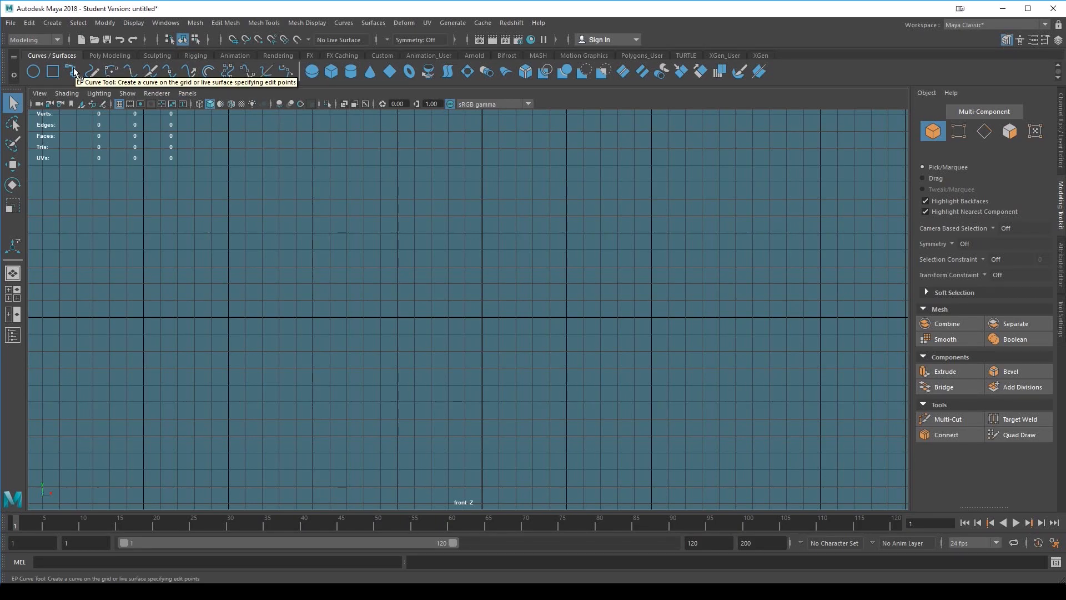
- Draw a winding open curve across the front view with the EP Curve Tool, using 3 Cubic degree and Uniform knot spacing
left_click(57, 24)
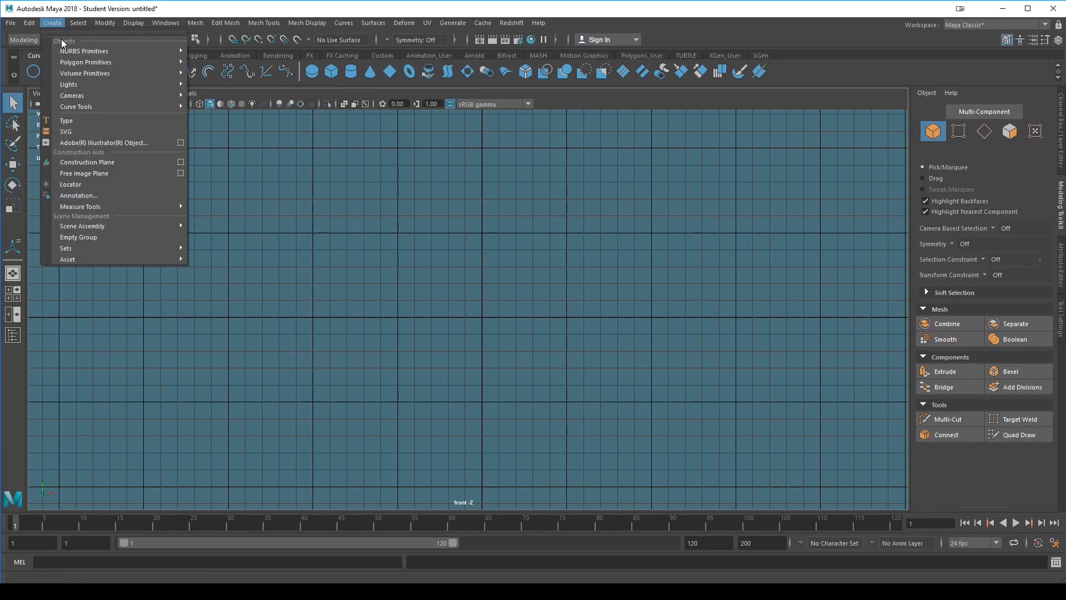
mouse_move(76, 106)
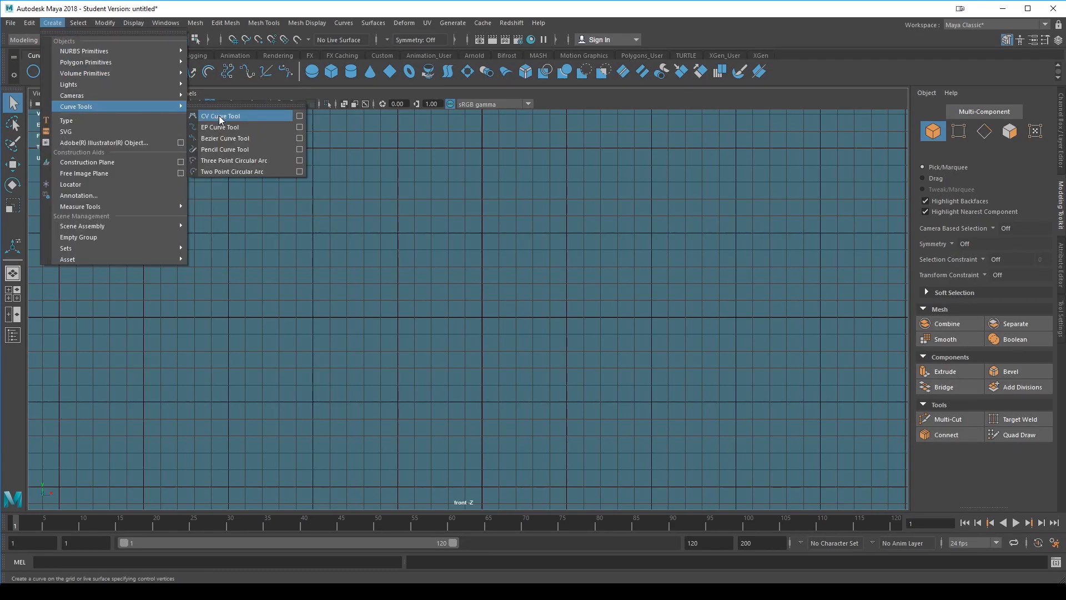
left_click(300, 129)
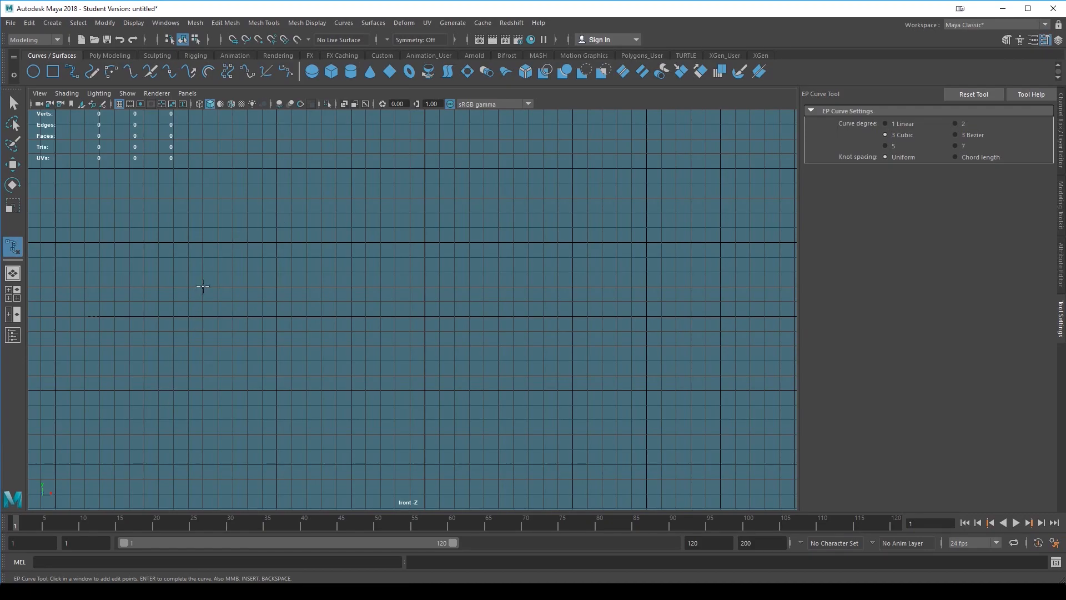
left_click(218, 342)
left_click_drag(269, 256, 496, 309)
left_click_drag(503, 278, 482, 234)
left_click(483, 194)
left_click(522, 172)
left_click(596, 222)
left_click(617, 288)
left_click(661, 375)
left_click(620, 494)
left_click(575, 489)
left_click(496, 439)
left_click(421, 421)
key("Return")
- In the perspective view, show the curve's control vertices and move the one beside the tall loop outward along the X axis
key("space")
left_click_drag(333, 389, 334, 361)
mouse_move(635, 373)
left_mouse_down("alt")
mouse_move(474, 362)
mouse_move(410, 394)
mouse_move(598, 388)
mouse_move(643, 369)
mouse_move(609, 372)
mouse_move(640, 366)
left_mouse_up("alt")
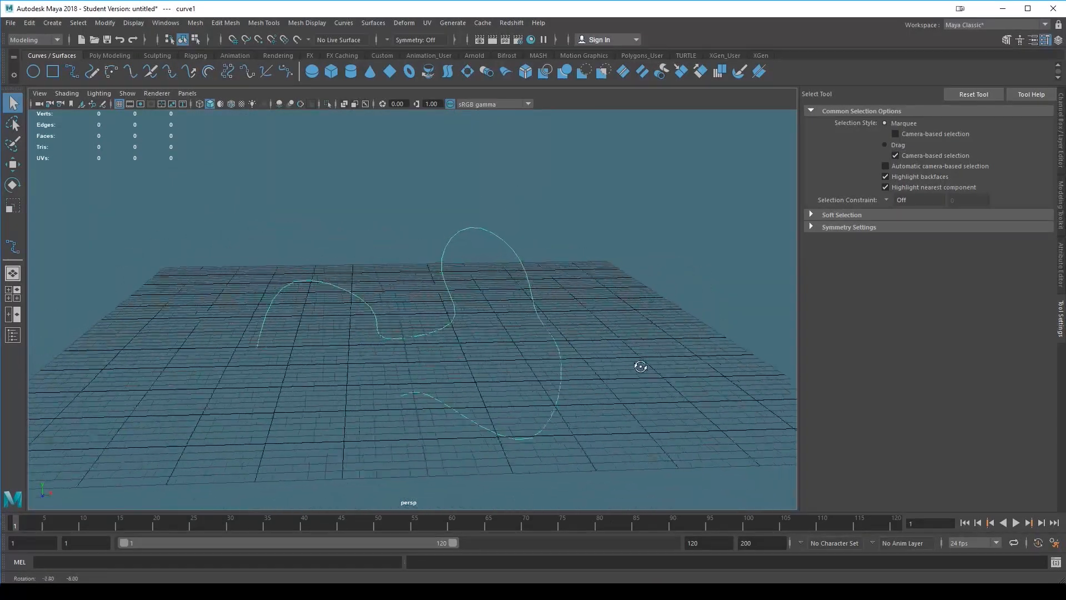
right_click(467, 233)
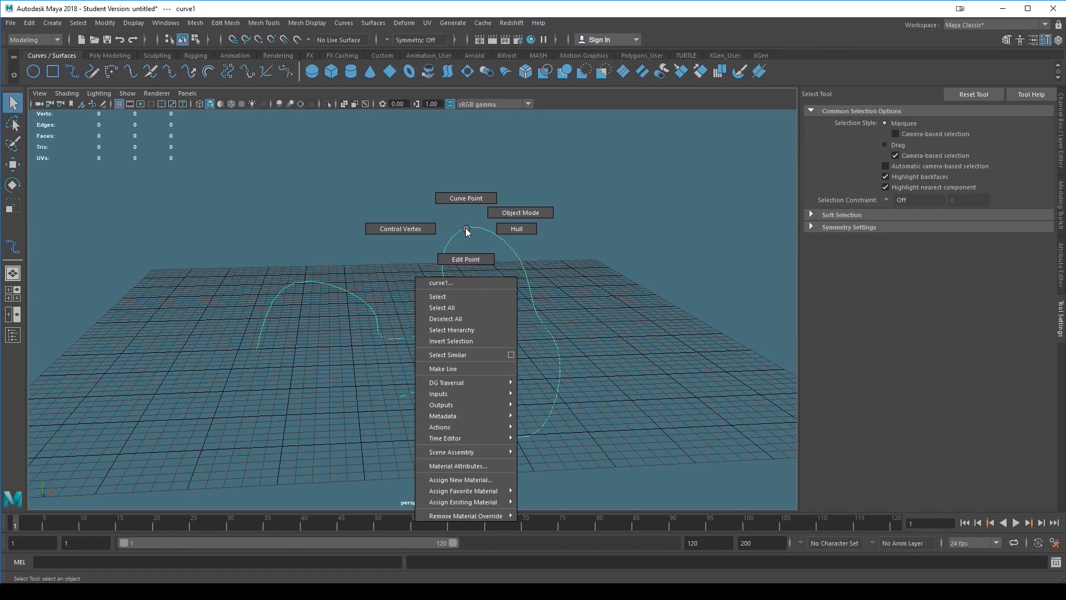
left_click(408, 228)
left_click_drag(440, 171, 492, 220)
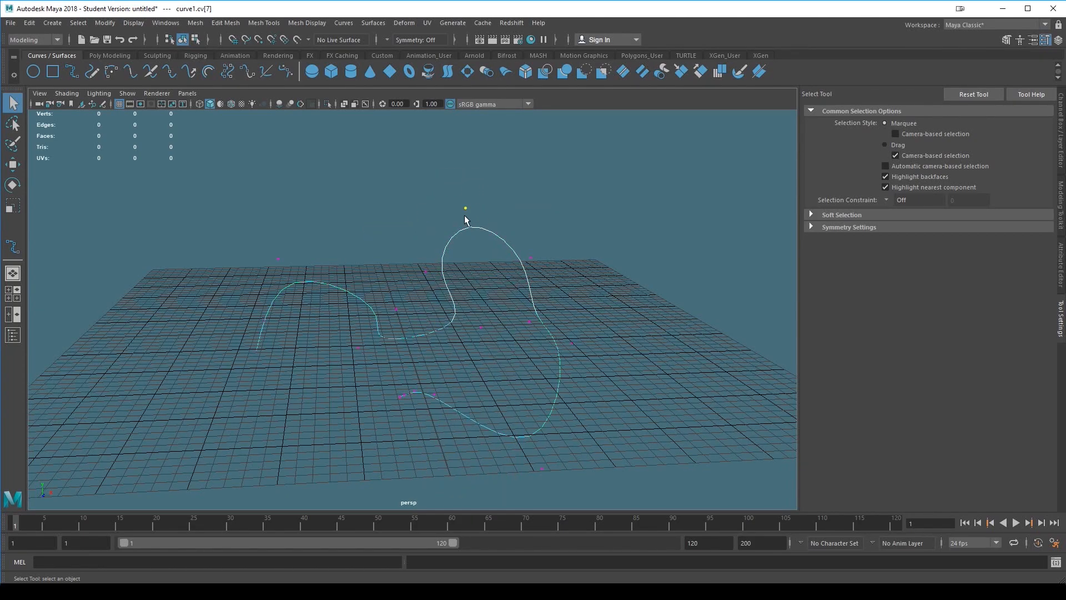
left_click(530, 259)
key("w")
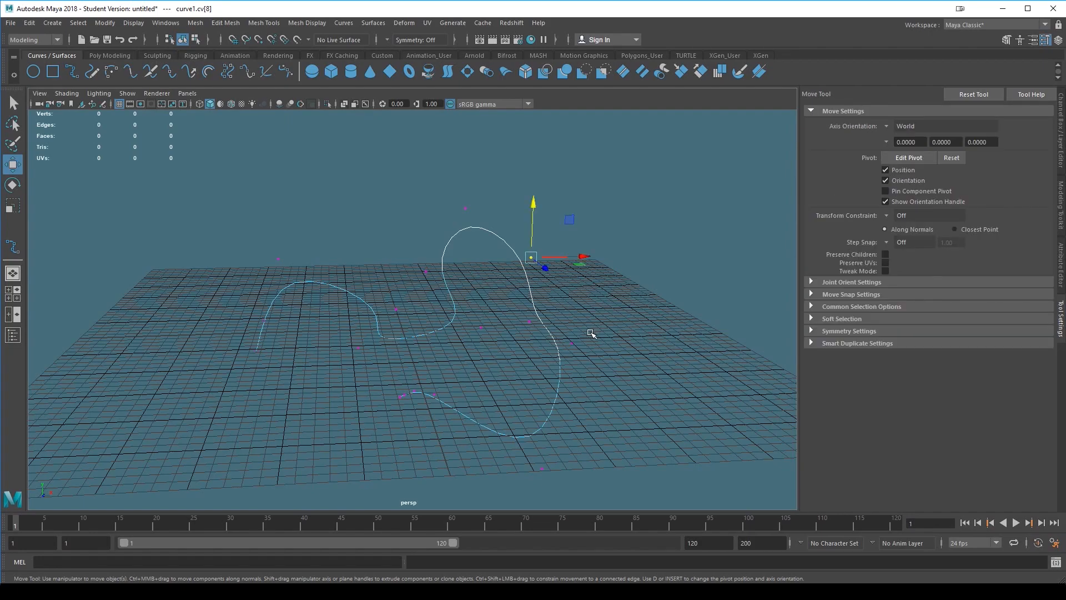
left_click_drag(583, 256, 654, 256)
- Reshape the first hump and the dip after it by moving three control vertices, and return the curve to object mode
mouse_move(448, 398)
left_mouse_down("alt")
mouse_move(467, 418)
mouse_move(465, 409)
left_mouse_up("alt")
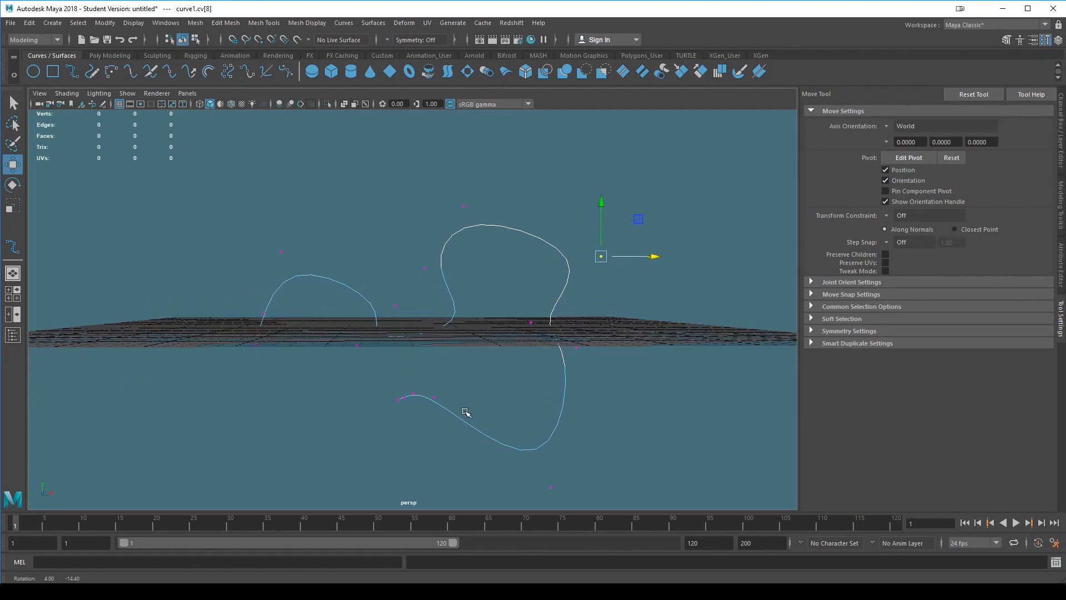
left_click(395, 305)
left_click_drag(395, 305, 401, 284)
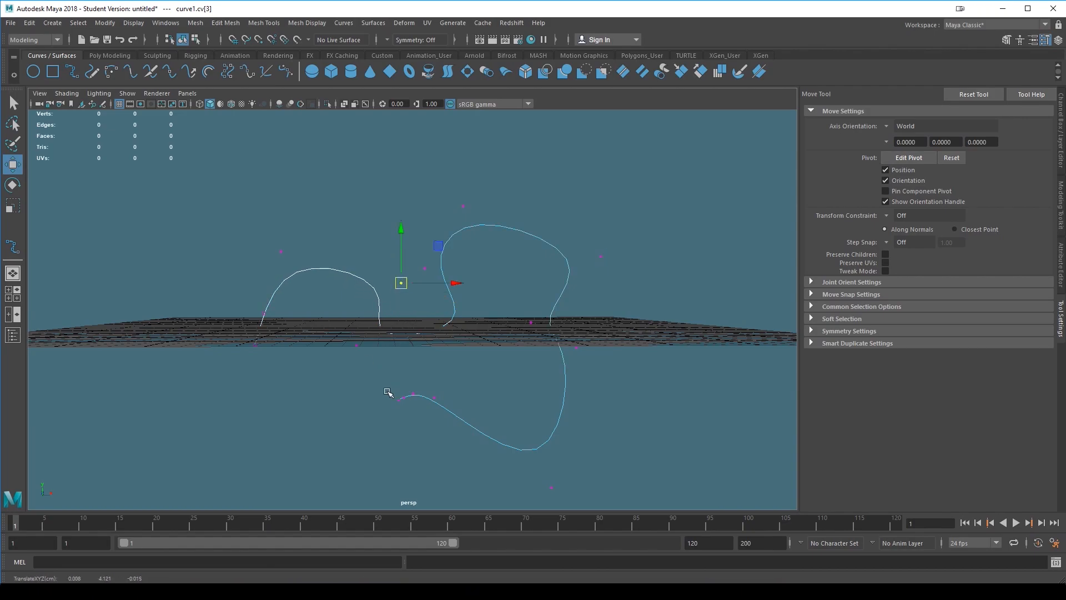
left_click_drag(387, 389, 387, 411, "alt")
left_click(357, 346)
left_click_drag(357, 346, 309, 370)
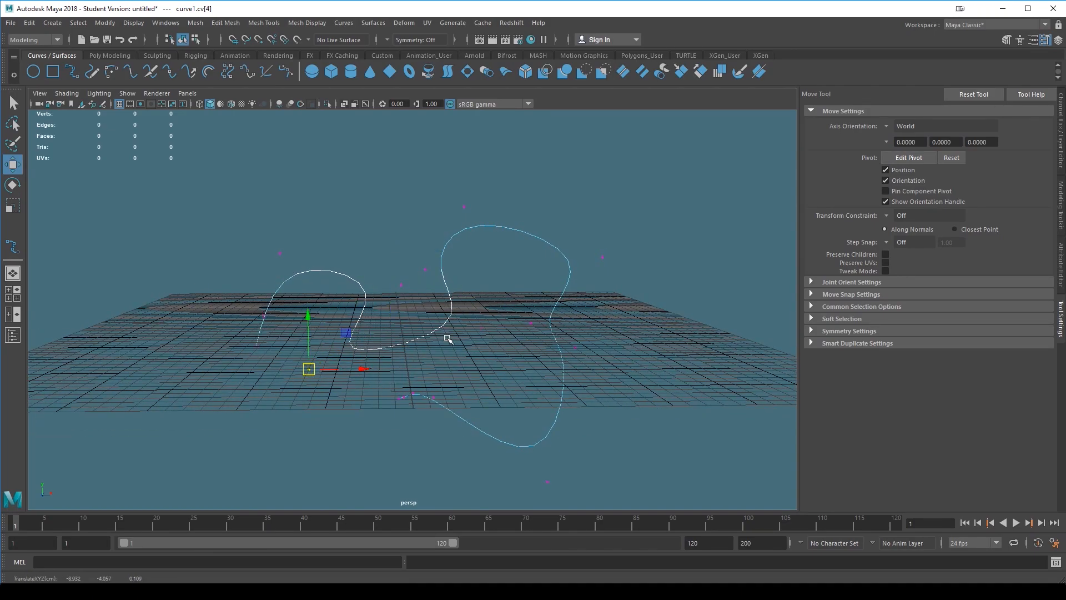
left_click(481, 328)
left_click_drag(481, 329, 476, 320)
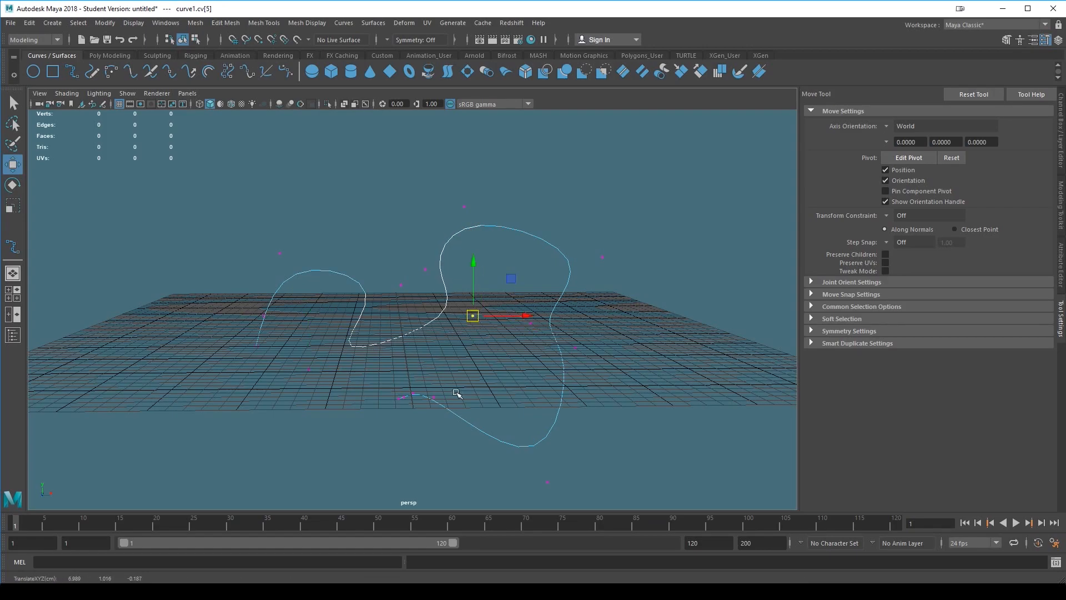
right_click_drag(523, 233, 582, 221)
left_click(595, 409)
left_click_drag(595, 409, 617, 410, "alt")
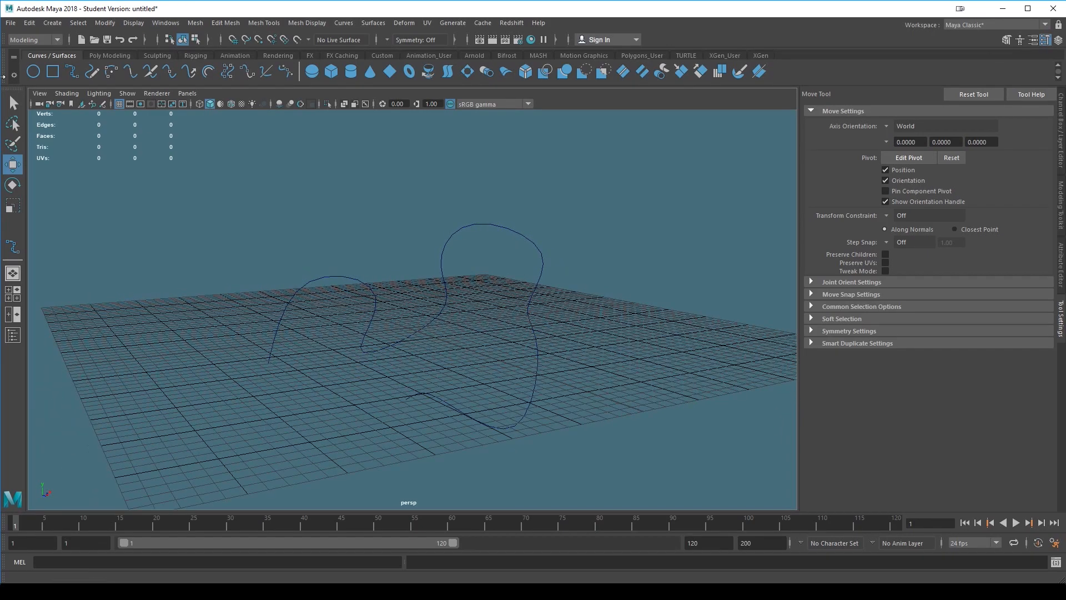
left_click_drag(364, 219, 431, 310, "alt")
scroll(394, 346, "up", 3)
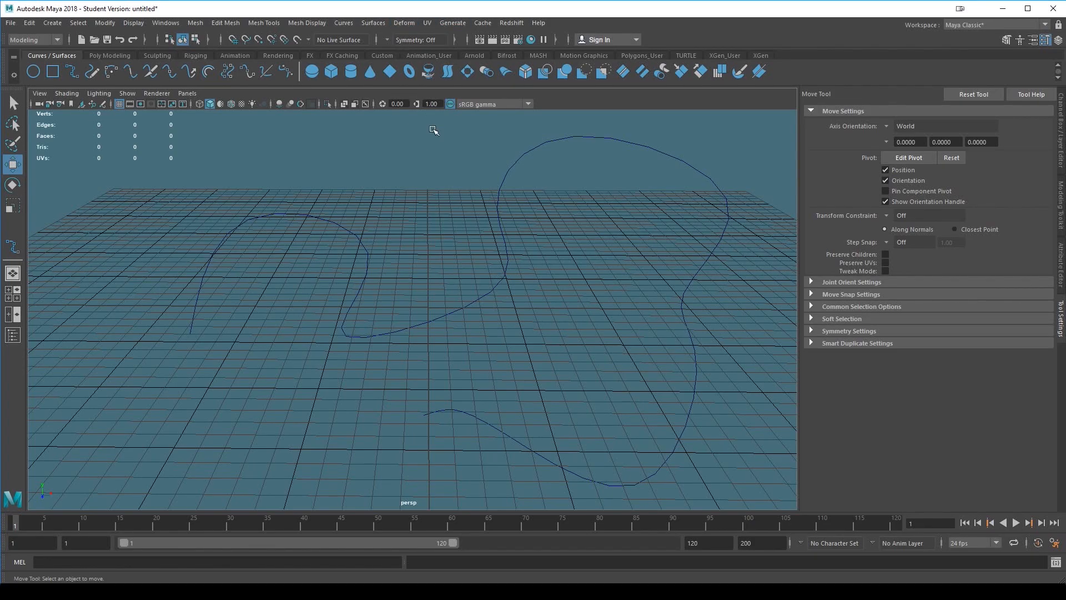
left_click(372, 23)
left_click(304, 194)
left_click(371, 24)
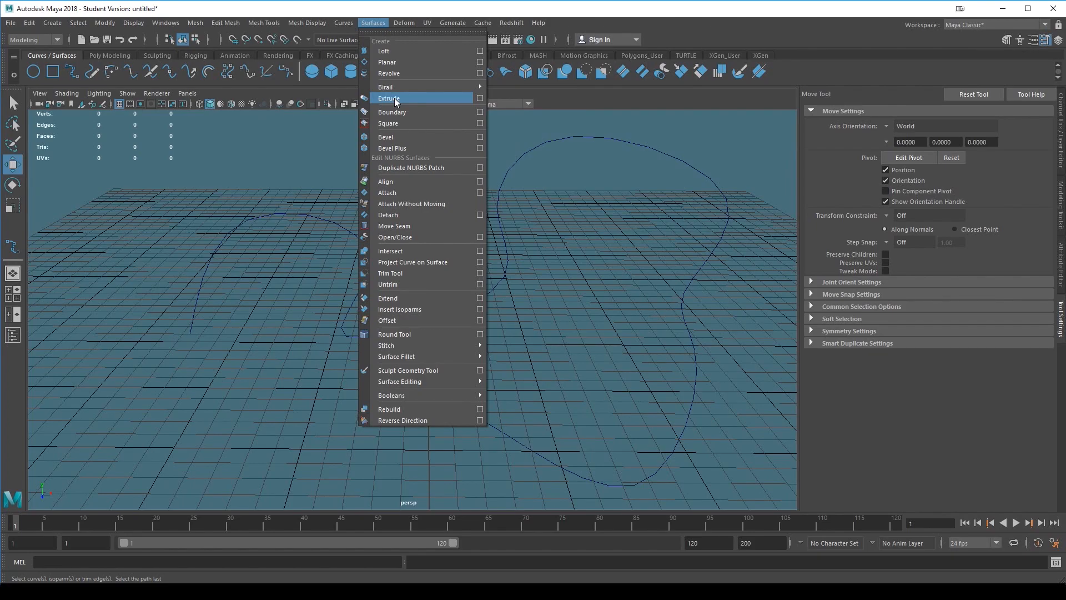
left_click(373, 9)
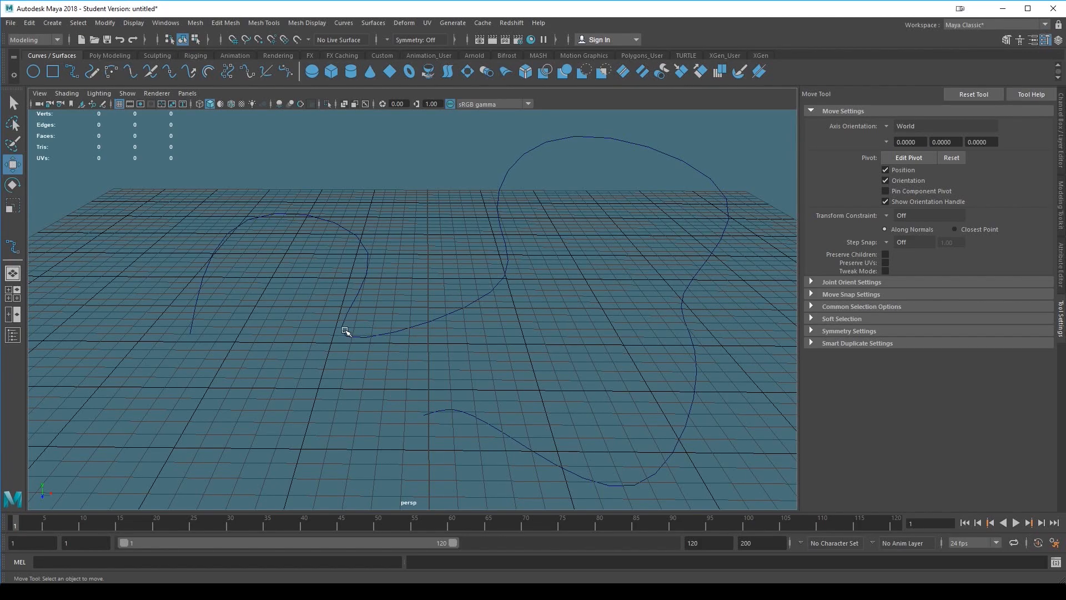
- Create a NURBS circle at the centre of the grid
left_click(34, 71)
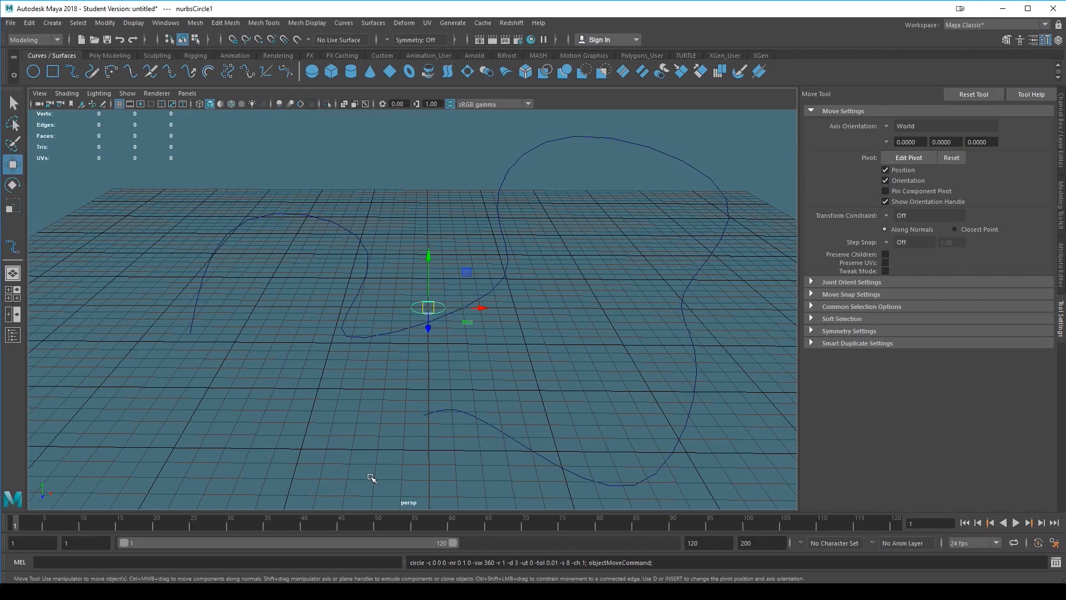
left_click(53, 23)
left_click(53, 24)
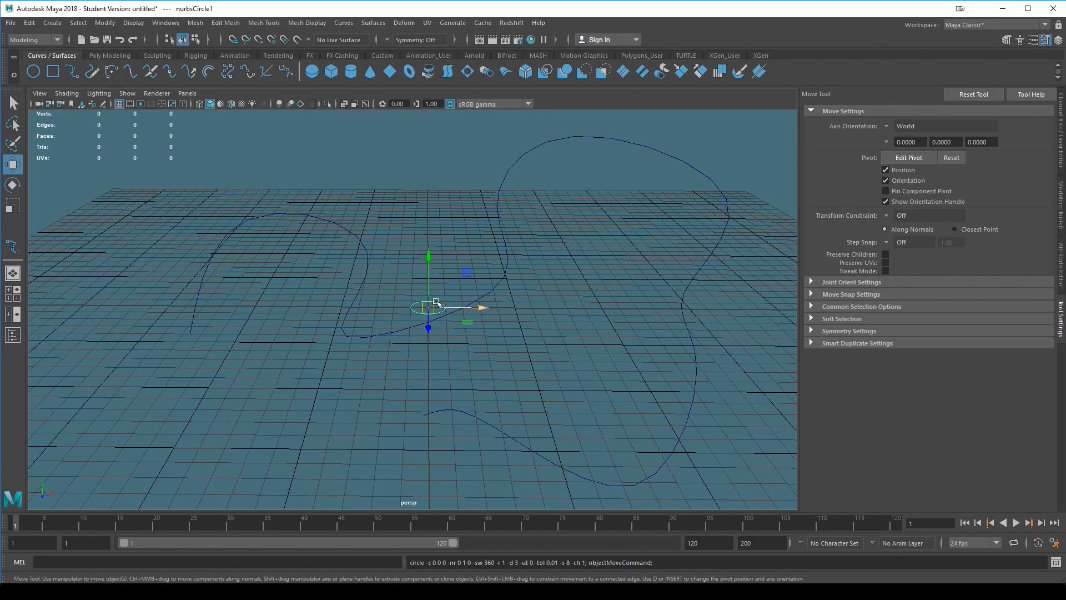
left_click(49, 25)
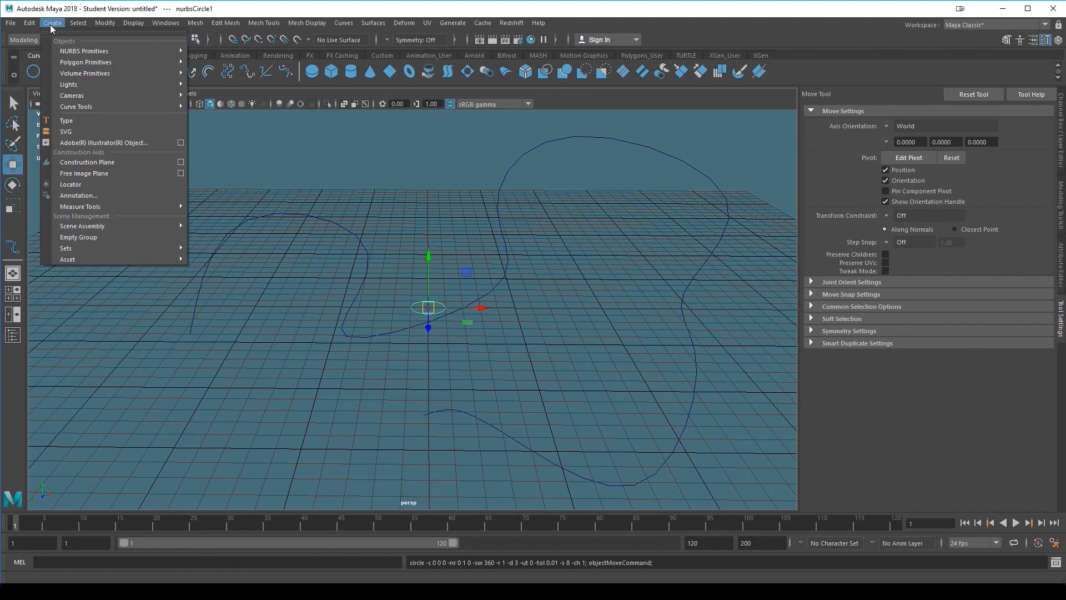
mouse_move(105, 54)
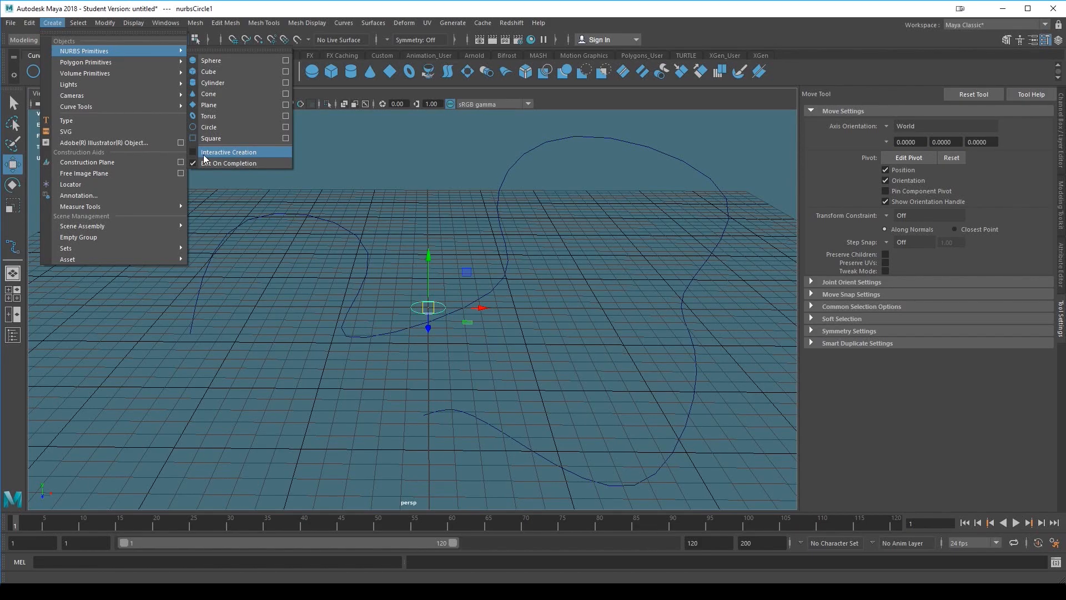
left_click(344, 22)
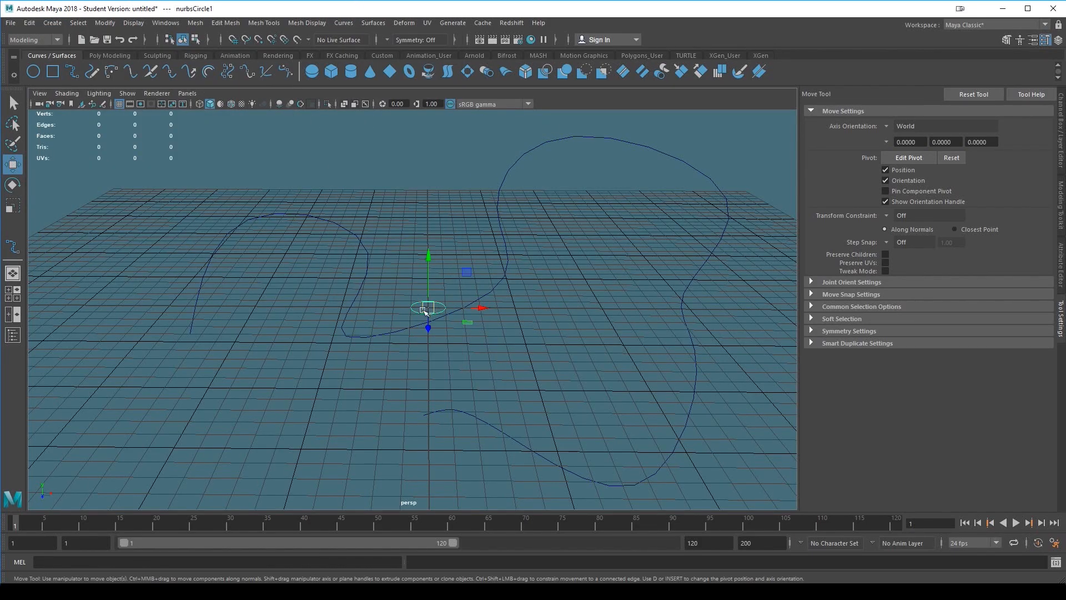
- Move the circle close to the starting end of the curve's first hump and scale it down
left_click_drag(431, 310, 427, 368)
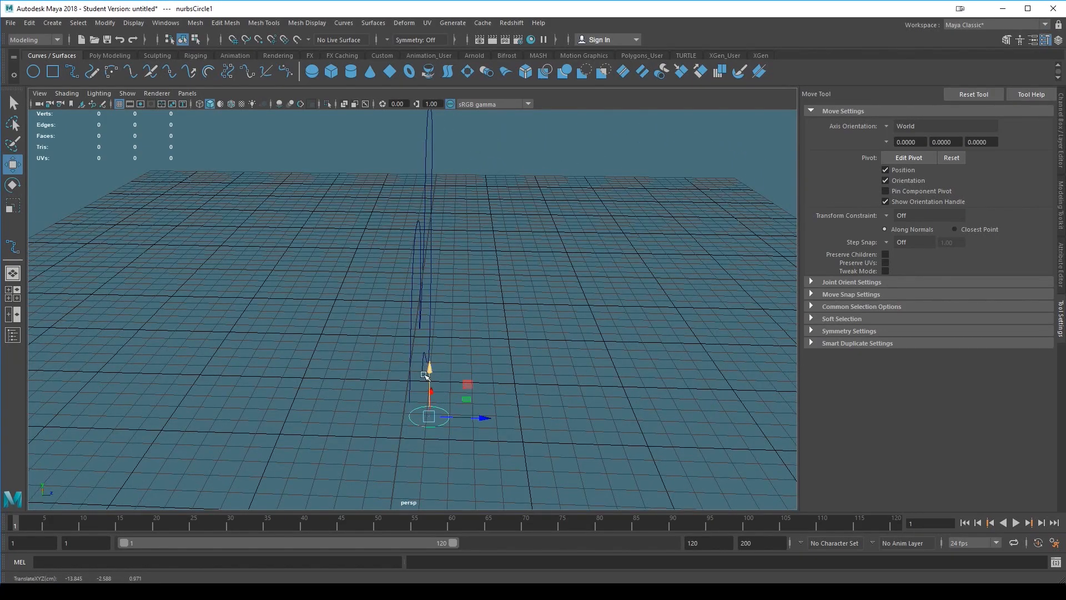
key("r")
left_click_drag(429, 417, 411, 419)
key("w")
left_click_drag(463, 448, 426, 448, "alt")
left_click(486, 461)
scroll(562, 431, "up", 5)
middle_click_drag(487, 461, 543, 336, "alt")
left_click(474, 379)
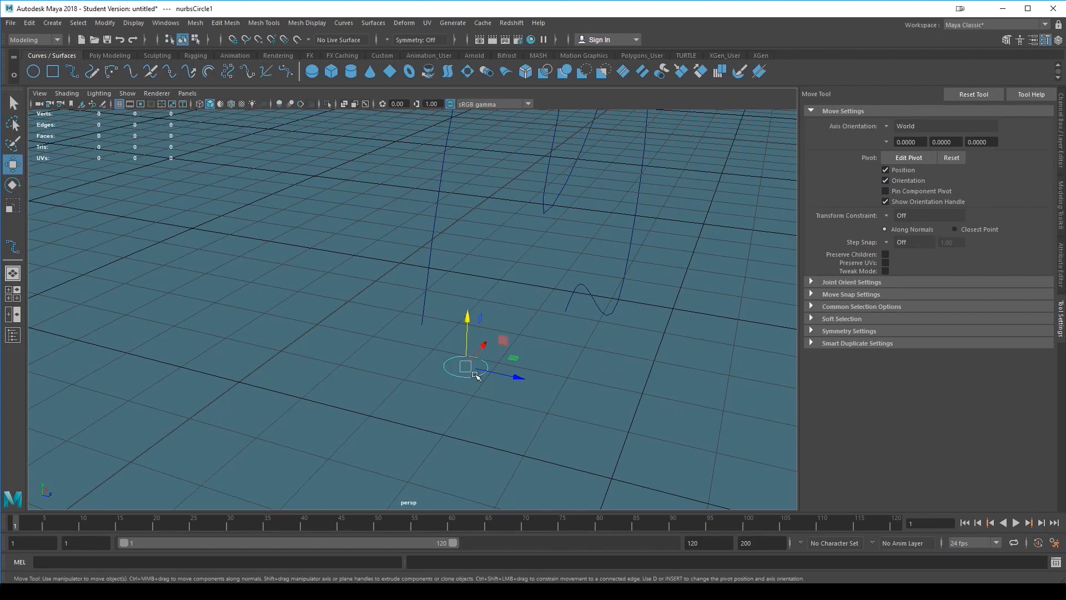
scroll(588, 368, "down", 3)
middle_click_drag(584, 385, 533, 486, "alt")
scroll(533, 486, "down", 3)
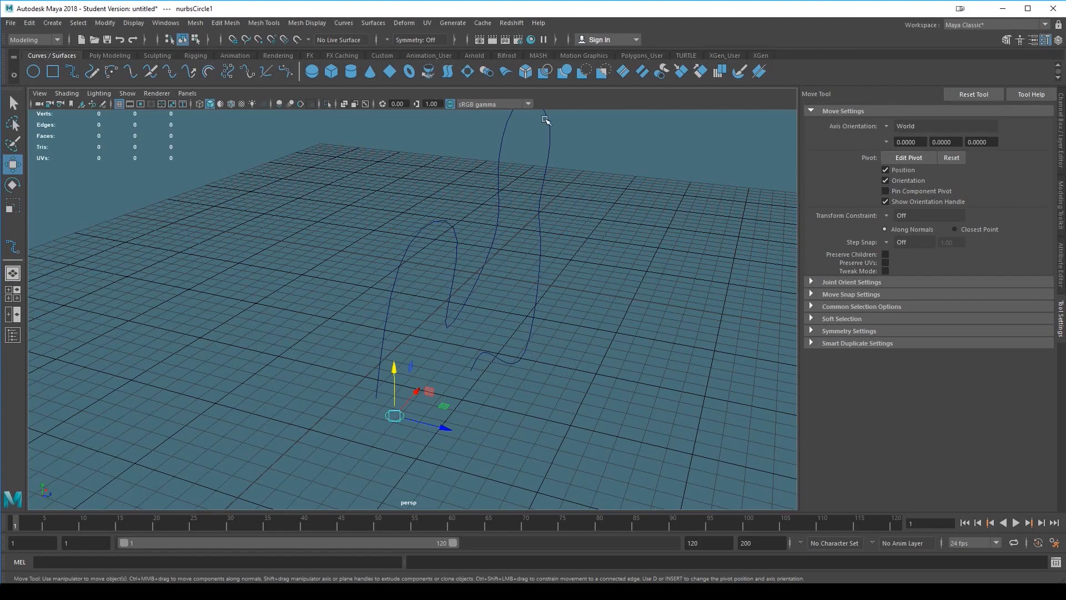
- Select the profile circle and add the path curve to the selection, and open the surface Extrude options
left_click(422, 444)
key("q")
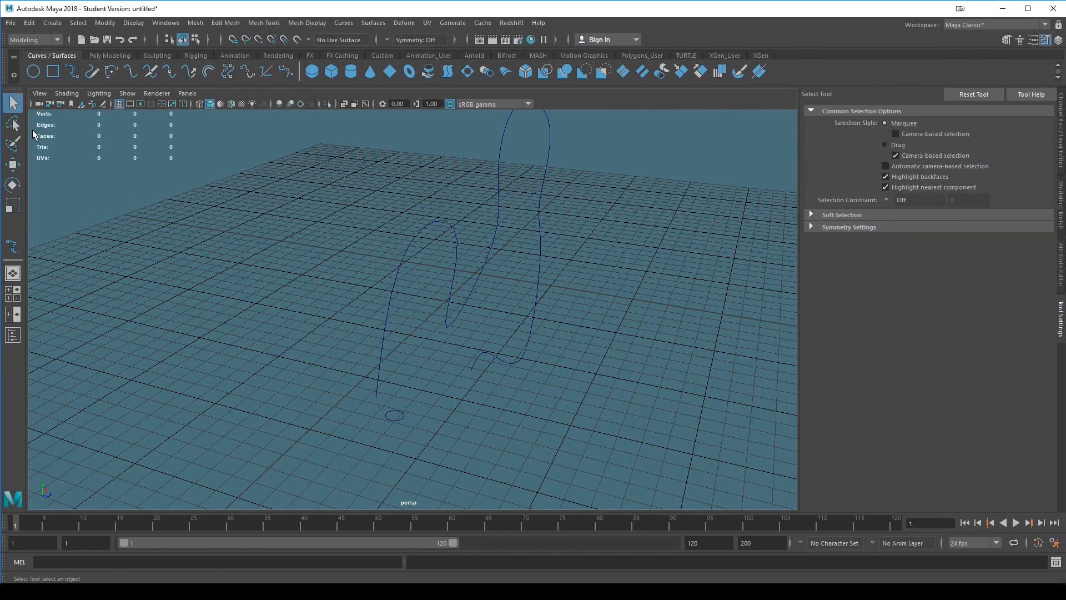
left_click(401, 414)
left_click(385, 322, "shift")
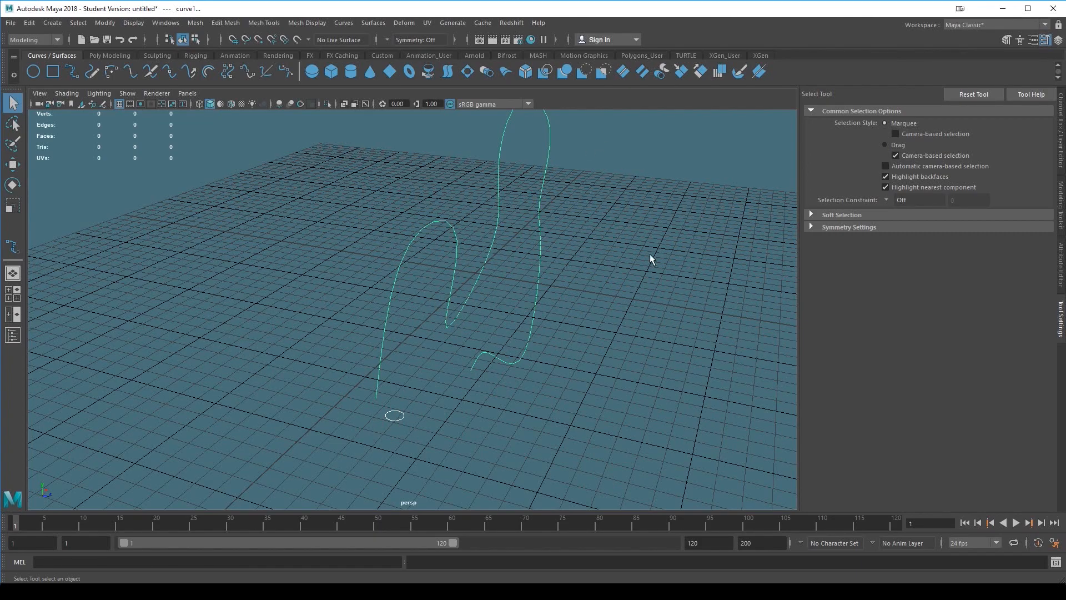
left_click_drag(666, 368, 434, 291, "alt")
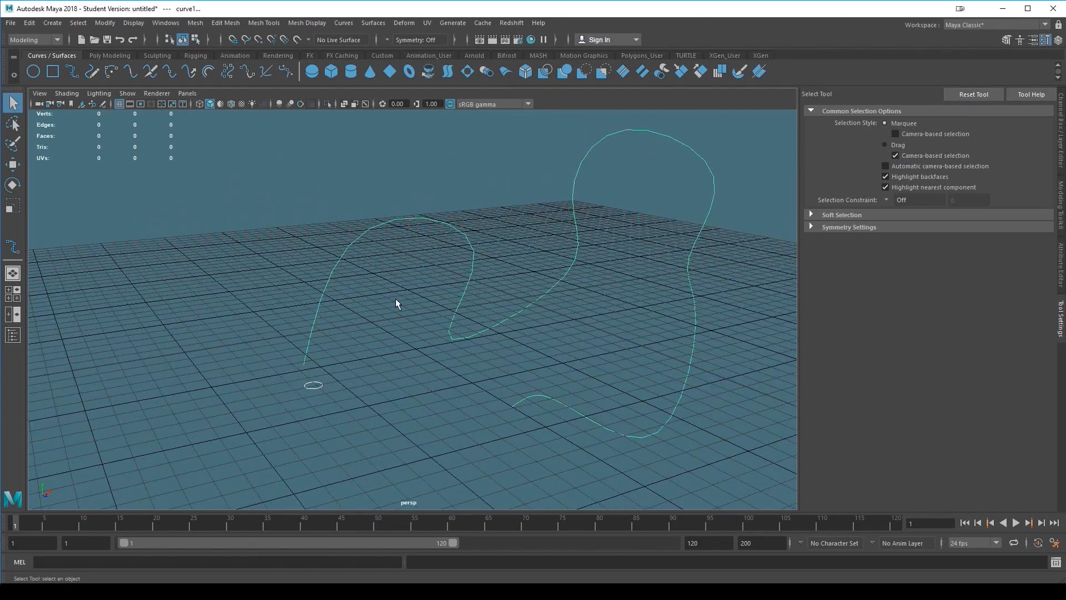
left_click(339, 23)
mouse_move(377, 22)
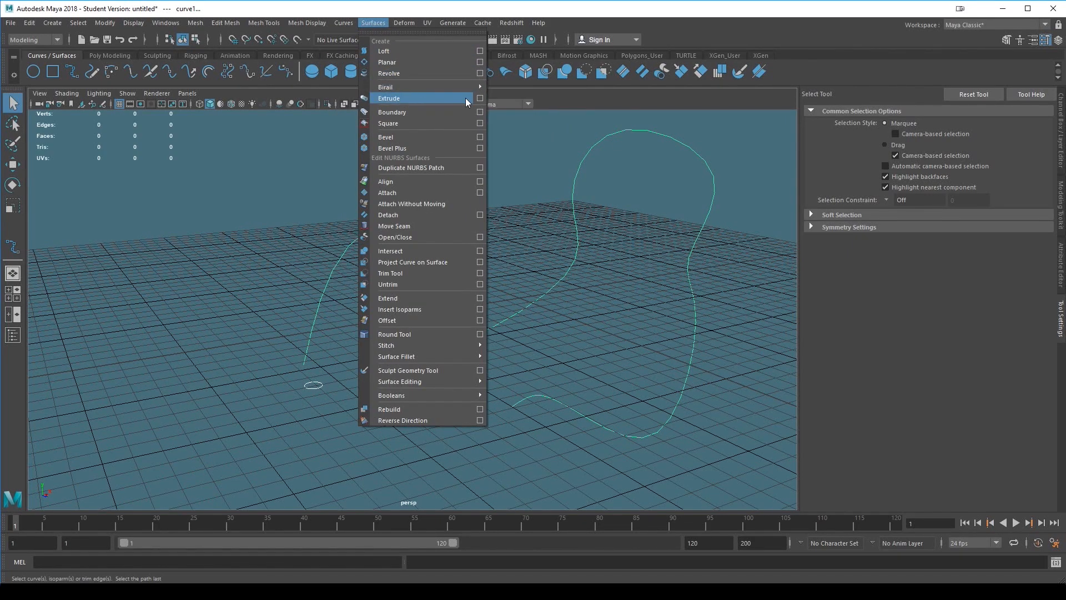
left_click(481, 98)
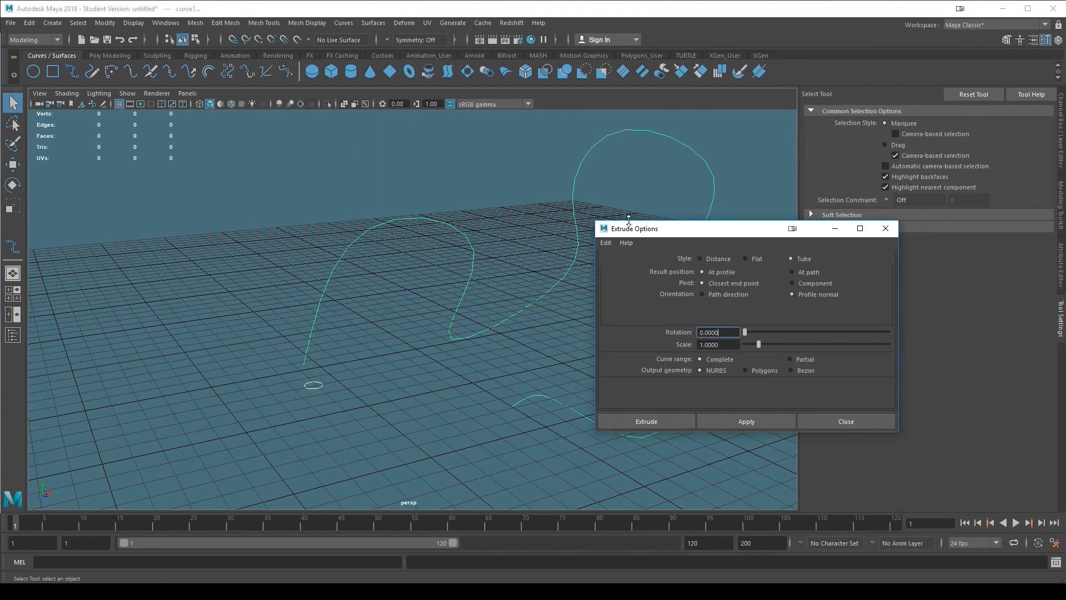
left_click_drag(673, 225, 131, 109)
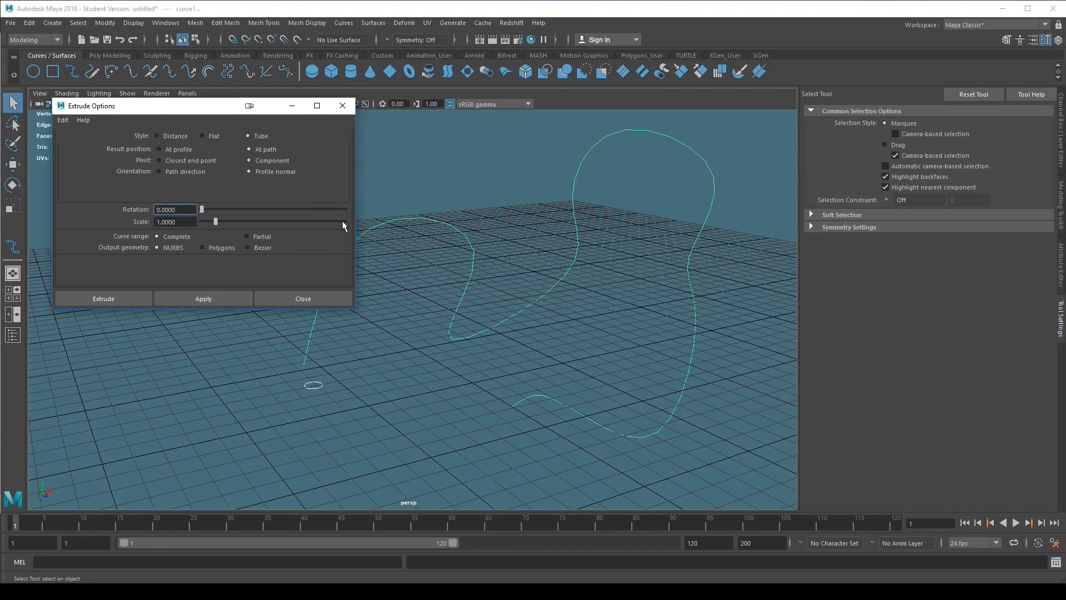
- Extrude the circle at path with component pivot, as Polygons output with Quads and a tessellation Count of 1000
left_click(204, 245)
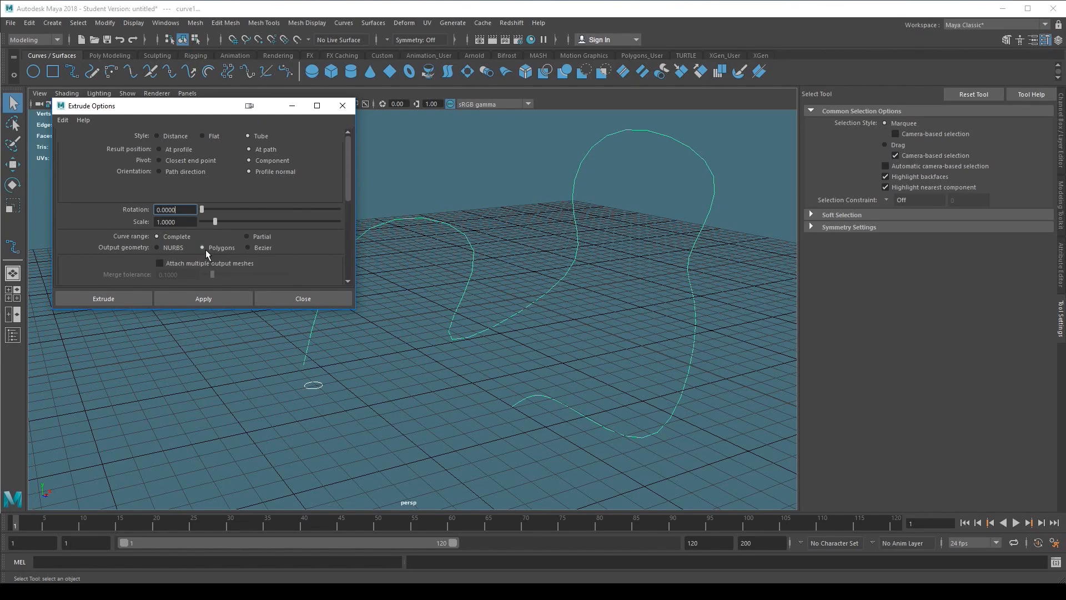
left_click_drag(348, 178, 349, 189)
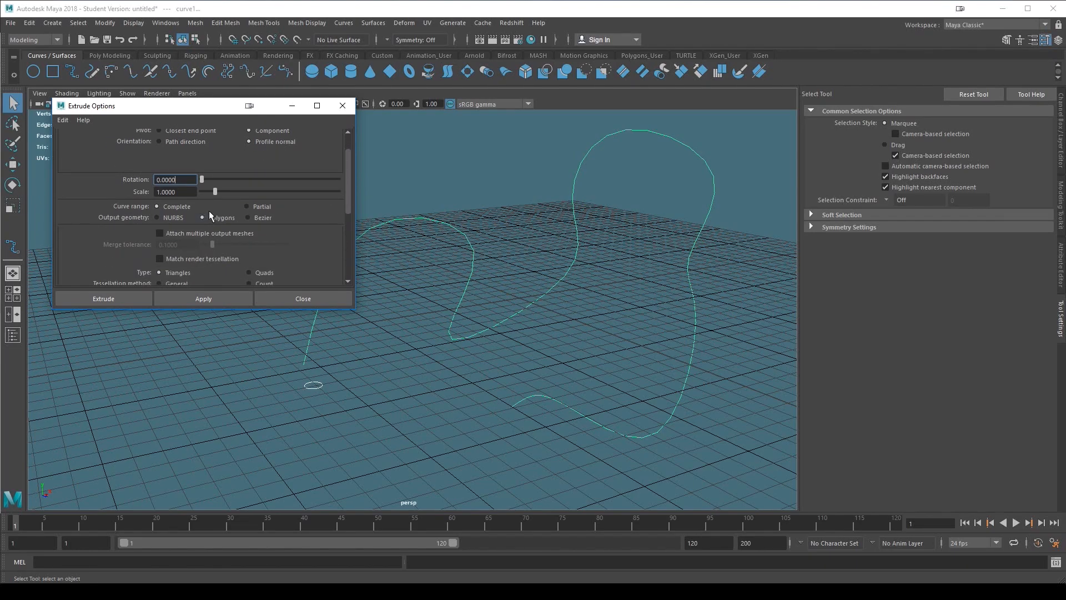
scroll(348, 193, "down", 2)
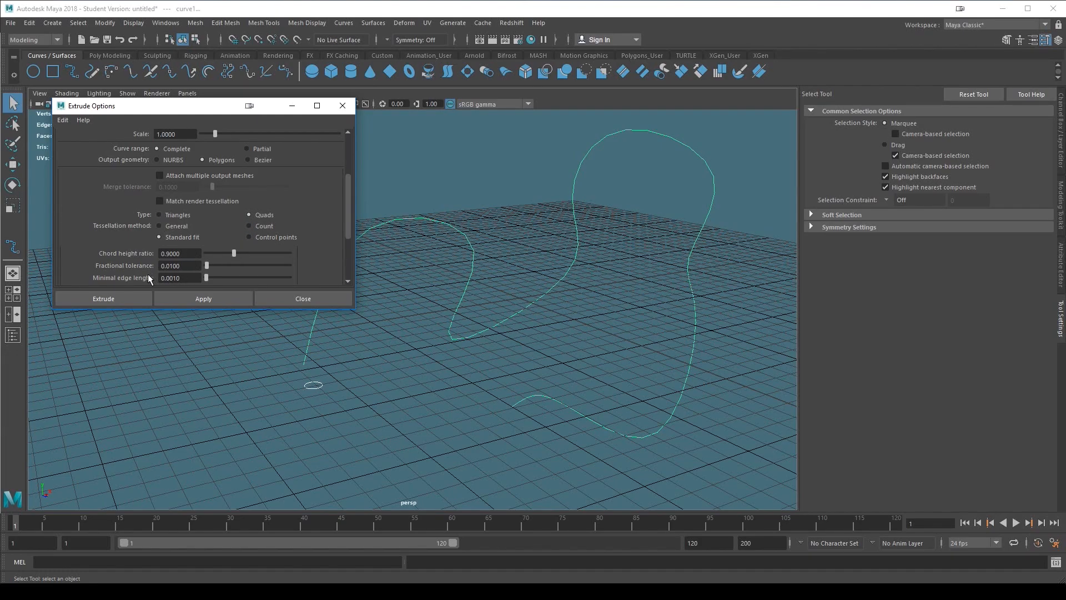
left_click(248, 226)
left_click_drag(224, 246, 321, 258)
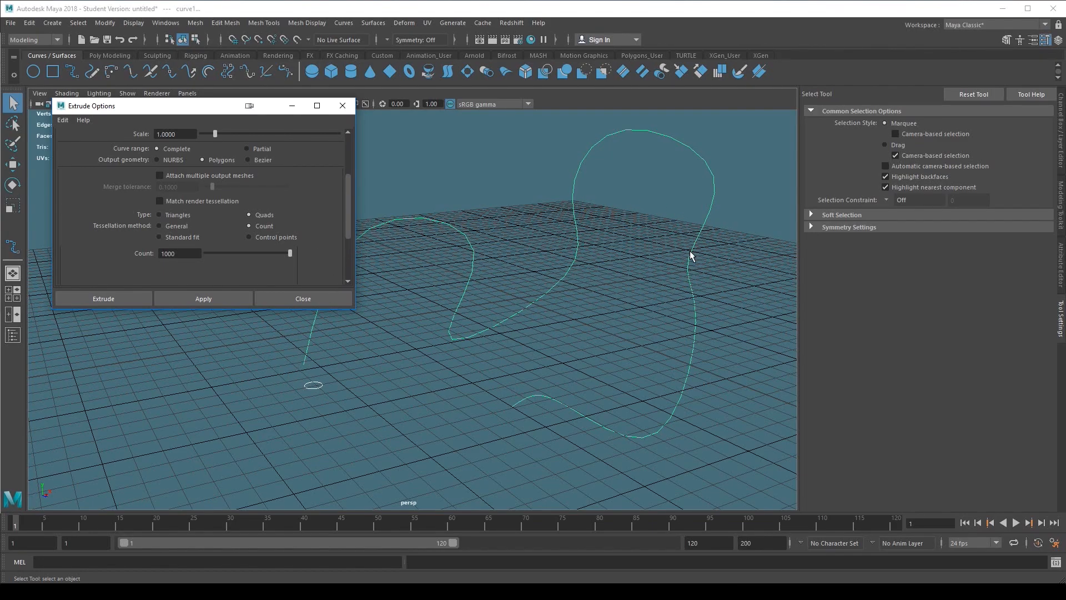
left_click(196, 296)
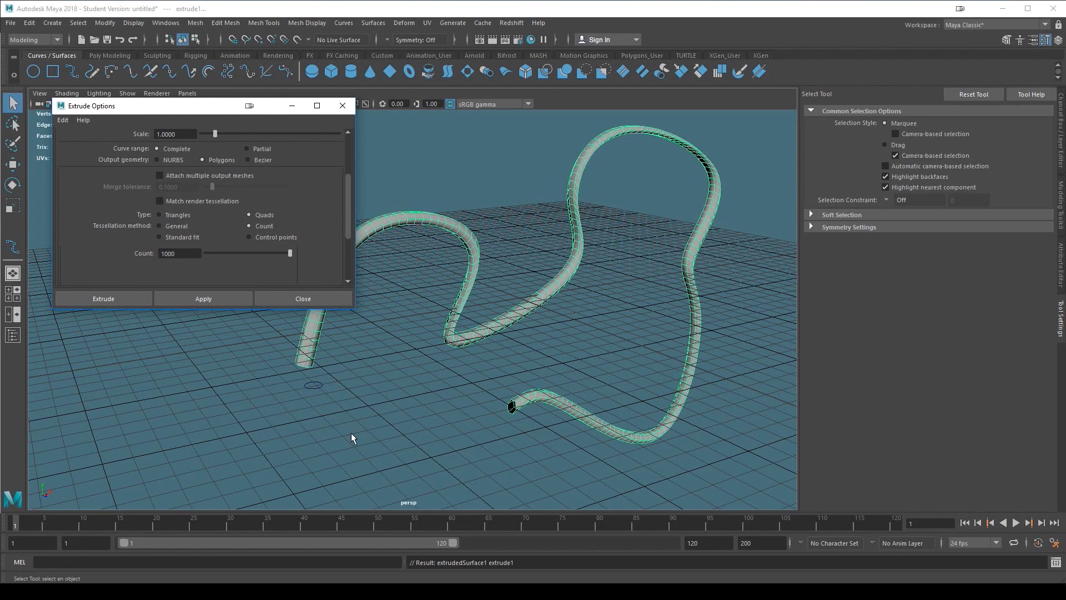
- Select the path curve inside the tube's open end and switch it to control vertex editing
middle_click_drag(418, 346, 507, 327, "alt")
right_click_drag(507, 328, 500, 348, "alt")
left_click_drag(500, 348, 388, 339, "alt")
middle_click_drag(555, 358, 470, 378, "alt")
left_click_drag(470, 377, 499, 344, "alt")
left_click(465, 318)
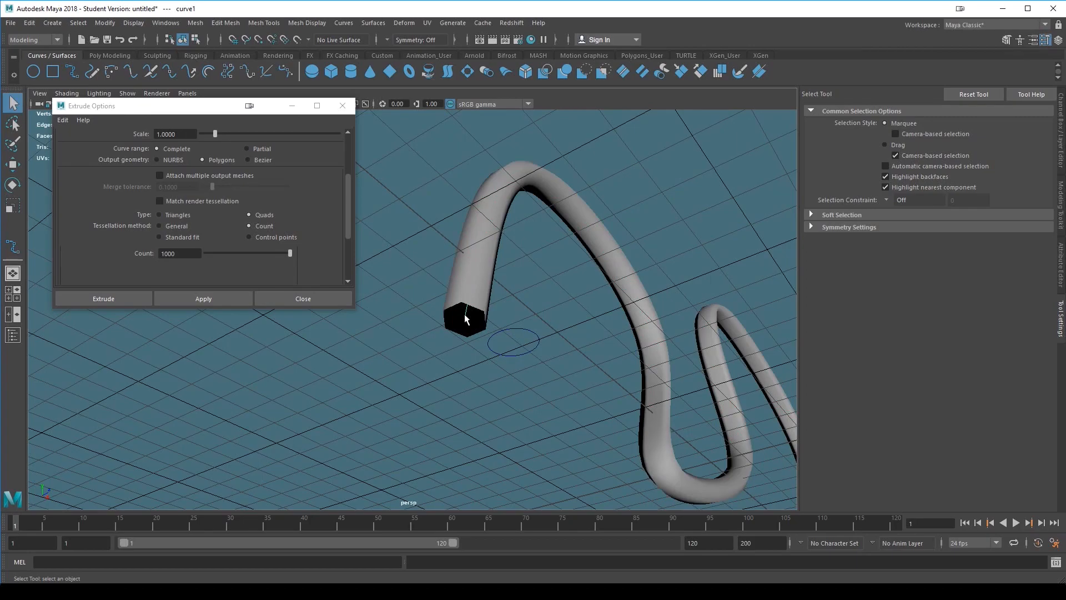
right_click_drag(465, 316, 397, 306)
- Move control vertices around the path curve's first bends to reshape the start of the tube
scroll(549, 375, "down", 4)
left_click_drag(550, 375, 467, 412, "alt")
right_click_drag(468, 413, 567, 418, "alt")
middle_click_drag(567, 418, 555, 270, "alt")
right_click_drag(555, 269, 390, 375, "alt")
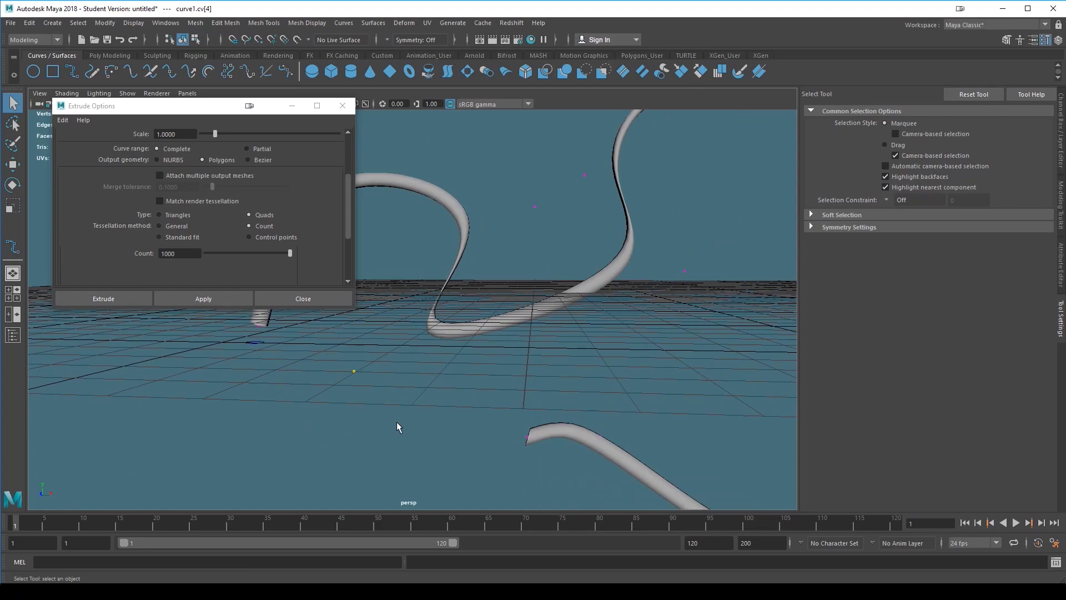
key("w")
left_click_drag(354, 371, 461, 301)
middle_click_drag(524, 310, 400, 399, "alt")
left_click(526, 383)
left_click_drag(526, 383, 433, 384)
left_click_drag(369, 307, 339, 312)
- Reposition control vertices along the lower far section of the path curve to reshape the tube's low loop
scroll(365, 337, "down", 5)
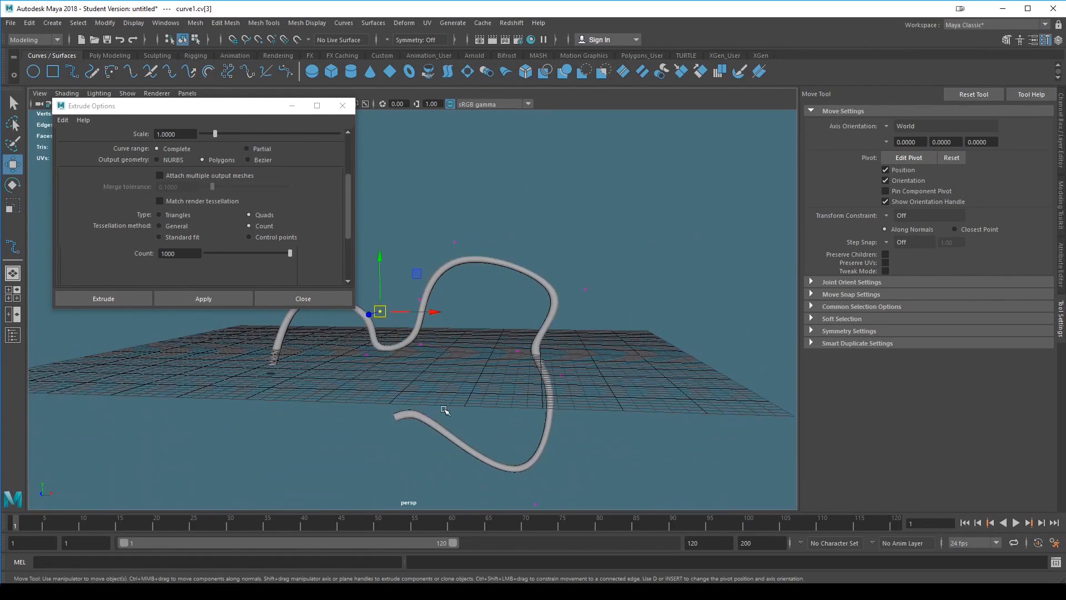
middle_click_drag(444, 410, 478, 421, "alt")
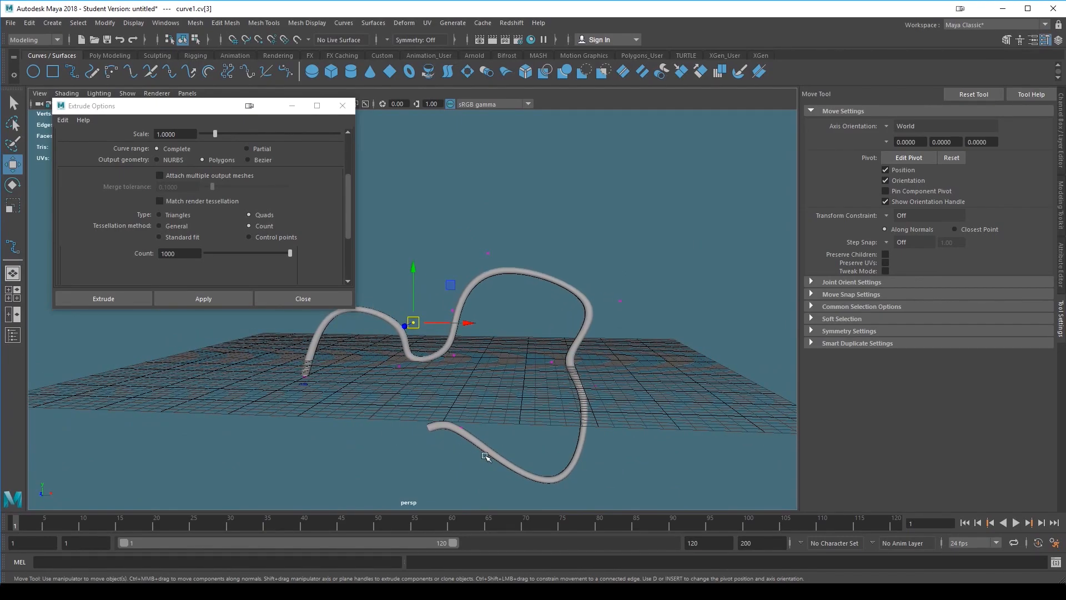
left_click_drag(510, 410, 601, 353, "alt")
middle_click_drag(601, 352, 574, 339, "alt")
scroll(542, 445, "up", 5)
scroll(575, 340, "down", 3)
mouse_move(564, 376)
left_mouse_down("alt")
mouse_move(505, 376)
mouse_move(515, 361)
mouse_move(570, 361)
left_mouse_up("alt")
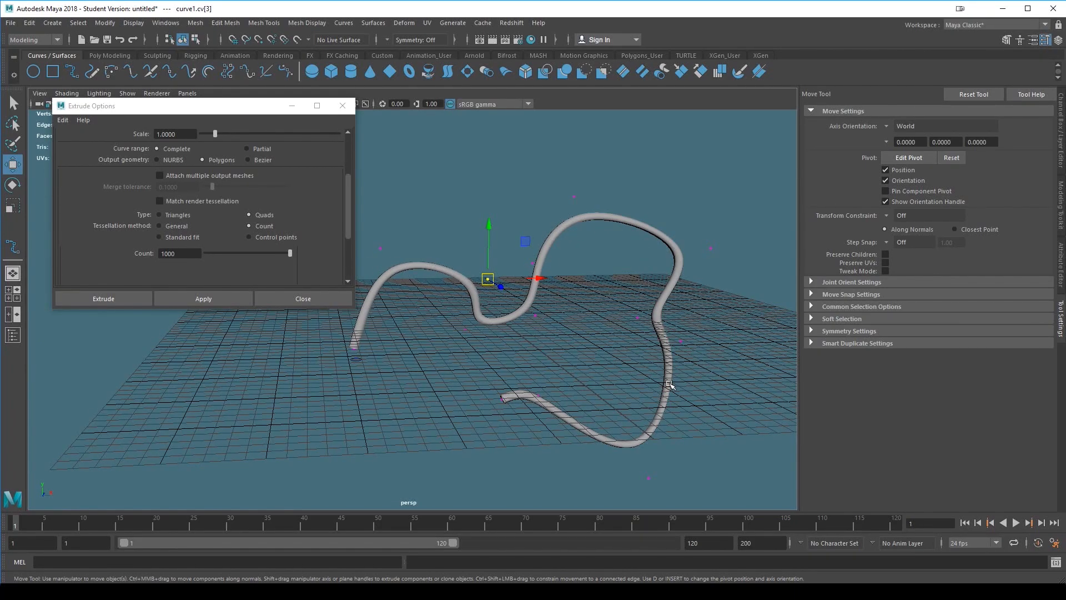
left_click_drag(653, 397, 559, 386, "alt")
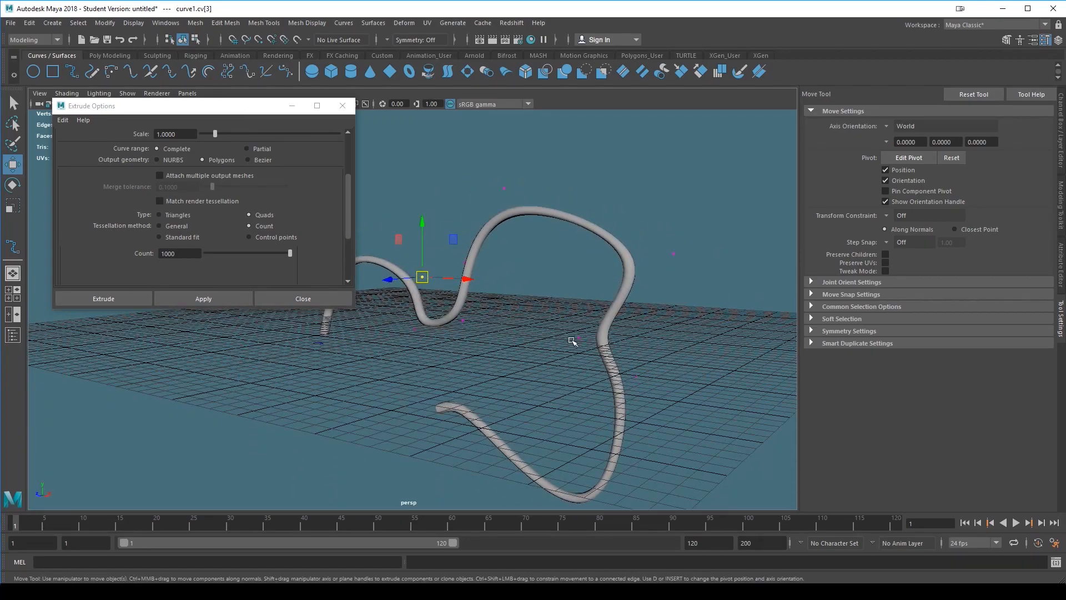
left_click_drag(564, 321, 581, 348)
left_click_drag(580, 348, 609, 354, "alt")
mouse_move(676, 345)
left_mouse_down()
mouse_move(709, 347)
mouse_move(695, 351)
left_mouse_up()
left_click_drag(681, 456, 608, 378, "alt")
left_click_drag(589, 457, 589, 458)
left_click_drag(552, 421, 628, 437)
left_click_drag(510, 205, 464, 249)
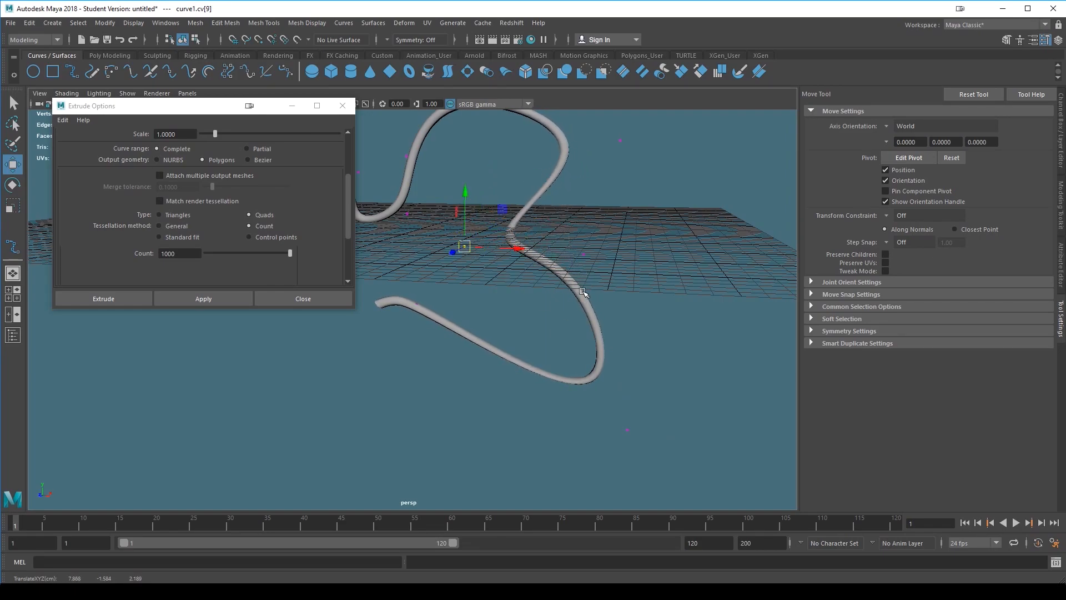
- Shift the control vertex between the tube's middle dip and its tall loop to refine the bend
middle_click_drag(527, 179, 613, 313, "alt")
mouse_move(478, 260)
left_mouse_down()
mouse_move(512, 301)
mouse_move(490, 291)
mouse_move(501, 293)
mouse_move(465, 241)
mouse_move(458, 263)
left_mouse_up()
left_click_drag(513, 356, 534, 353, "alt")
middle_click_drag(533, 352, 588, 371, "alt")
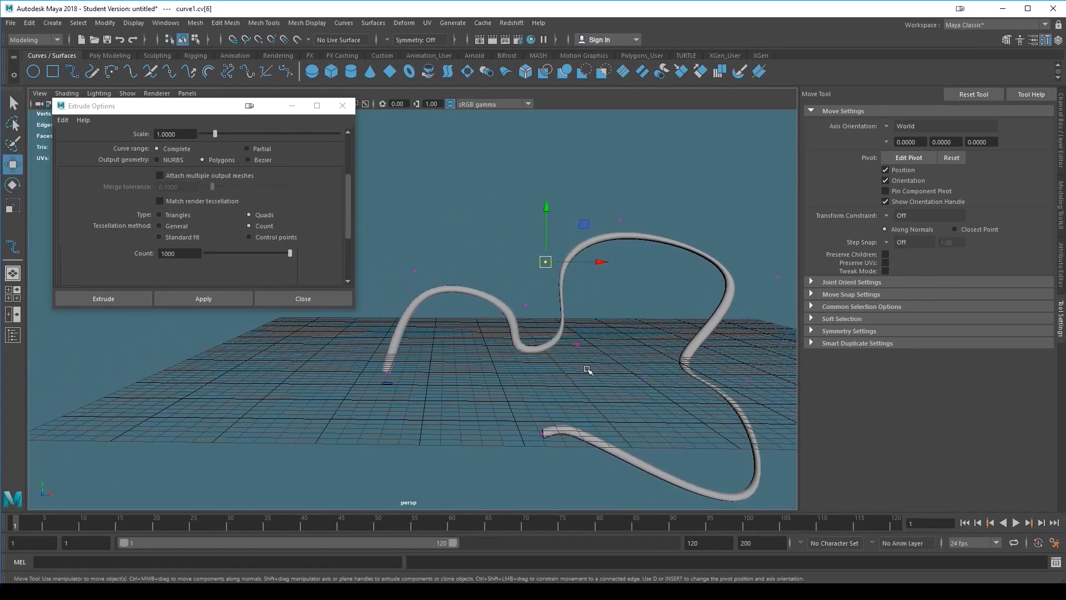
scroll(581, 375, "down", 5)
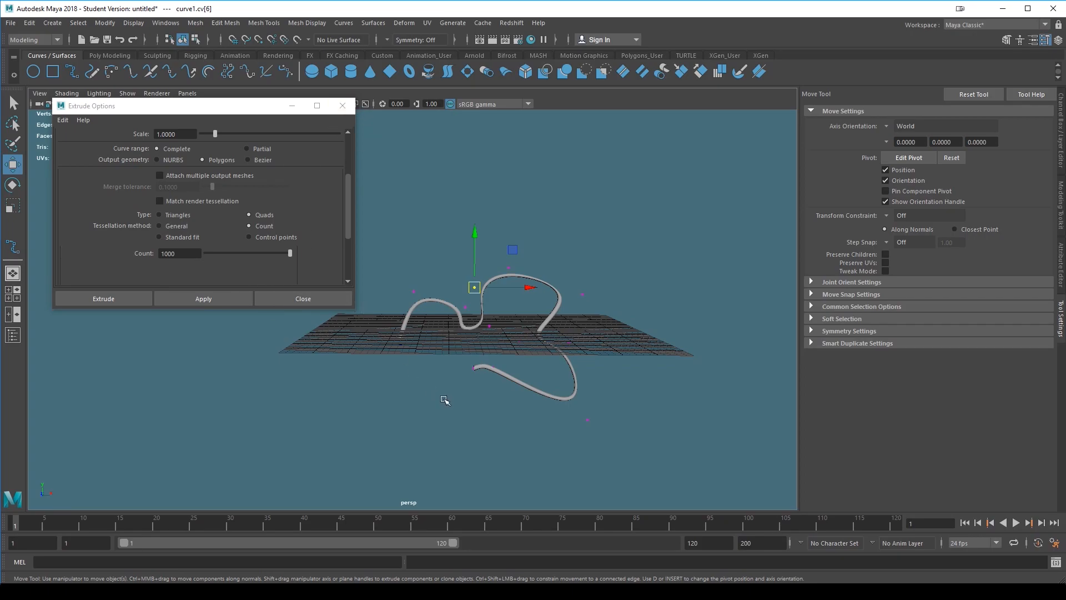
- Close the Extrude options and return from control vertex editing to object selection
left_click(312, 301)
scroll(565, 411, "up", 4)
left_click_drag(611, 420, 586, 345, "alt")
right_click_drag(542, 165, 578, 142)
left_click_drag(567, 263, 403, 410, "alt")
left_click_drag(456, 441, 430, 371, "alt")
- Try lowering the extruded tube by itself, and undo the move
left_click(308, 269)
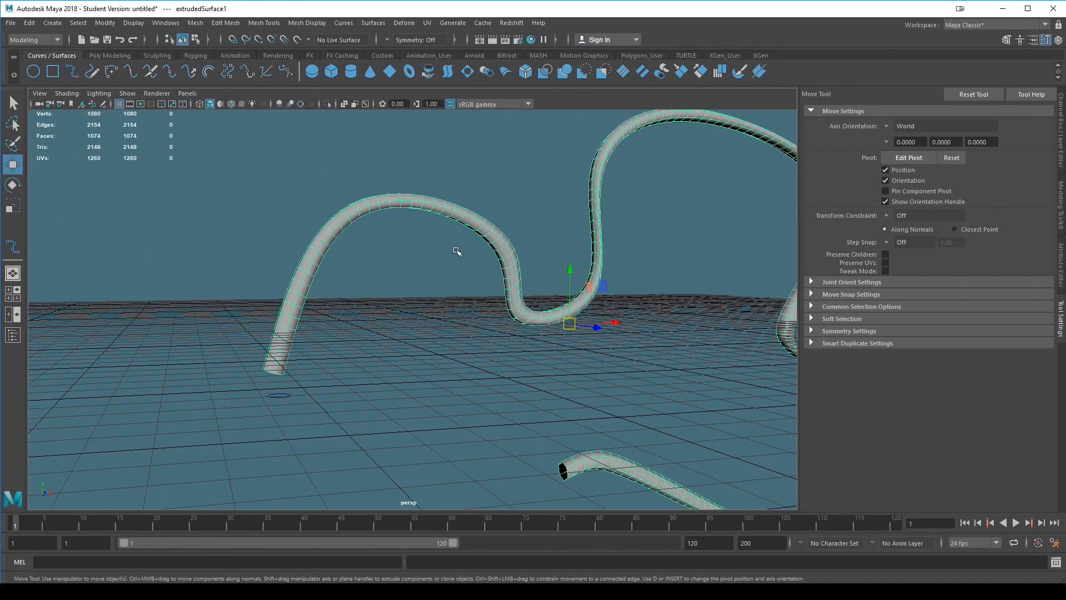
left_click_drag(567, 266, 560, 308)
key("ctrl+z")
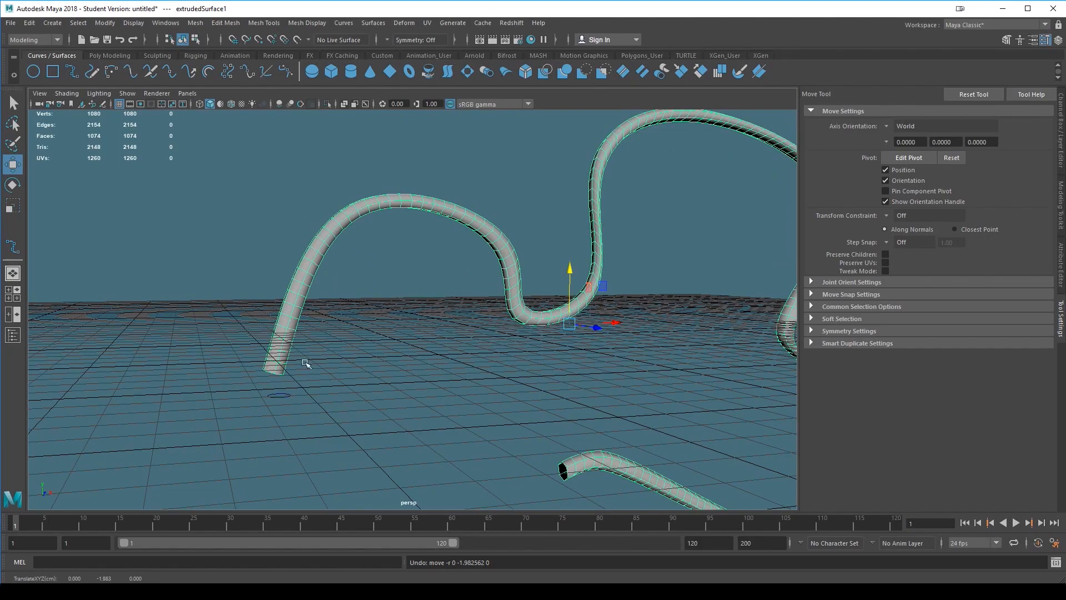
- Try raising only the path curve while it still drives the tube, and undo the move
left_click_drag(360, 382, 387, 306, "alt")
left_click(438, 169)
left_click_drag(450, 186, 456, 280, "alt")
left_click_drag(523, 257, 522, 210)
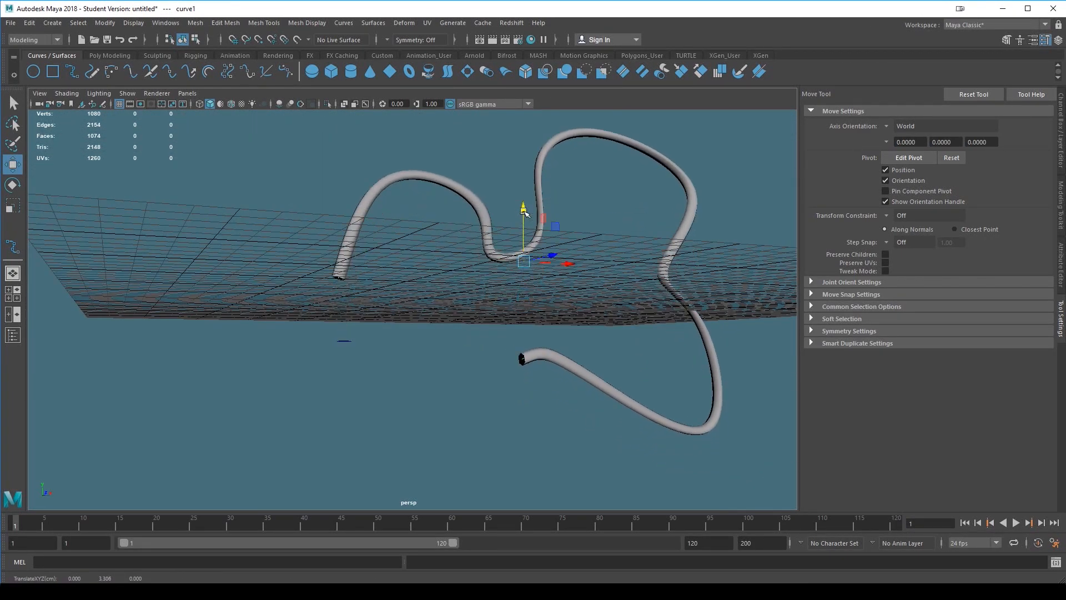
key("ctrl+z")
- Select the profile circle and examine its position relative to the tube's open ends, and clear the selection
left_click(345, 341)
mouse_move(330, 339)
left_mouse_down()
mouse_move(406, 368)
mouse_move(387, 378)
mouse_move(322, 350)
mouse_move(298, 286)
mouse_move(369, 278)
mouse_move(404, 333)
mouse_move(383, 364)
mouse_move(337, 365)
mouse_move(335, 331)
mouse_move(368, 330)
mouse_move(393, 368)
mouse_move(340, 374)
mouse_move(344, 339)
left_mouse_up()
left_click_drag(440, 388, 557, 346, "alt")
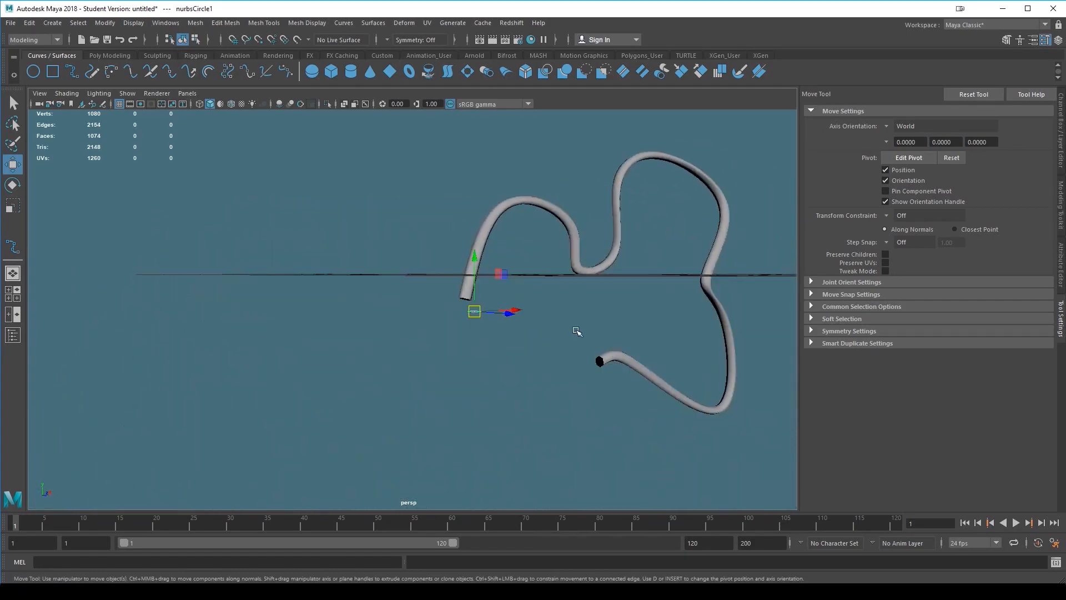
left_click_drag(468, 324, 528, 219, "alt")
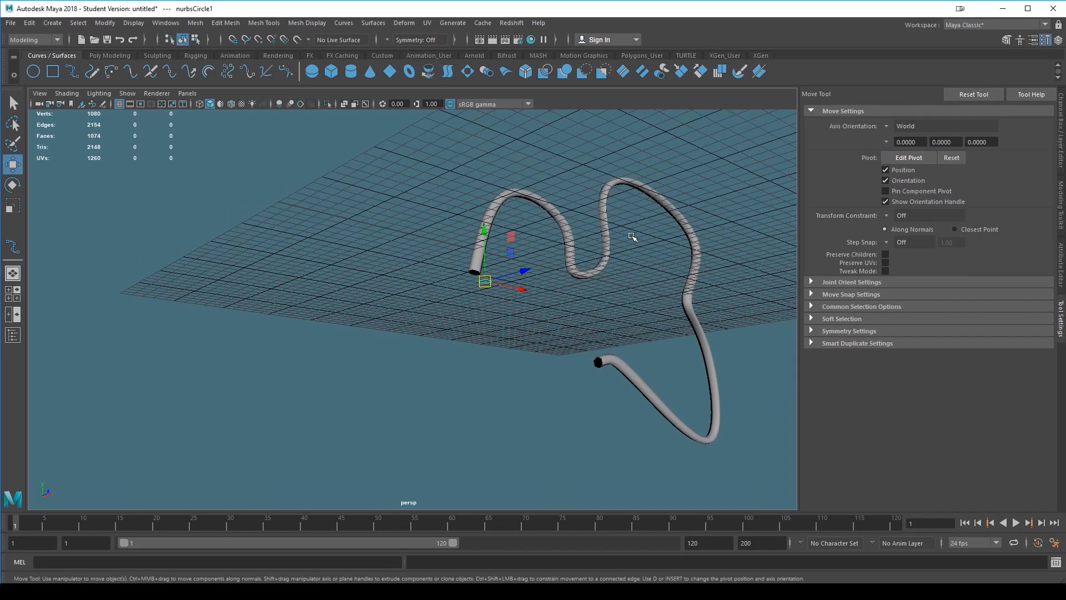
left_click_drag(554, 353, 530, 323, "alt")
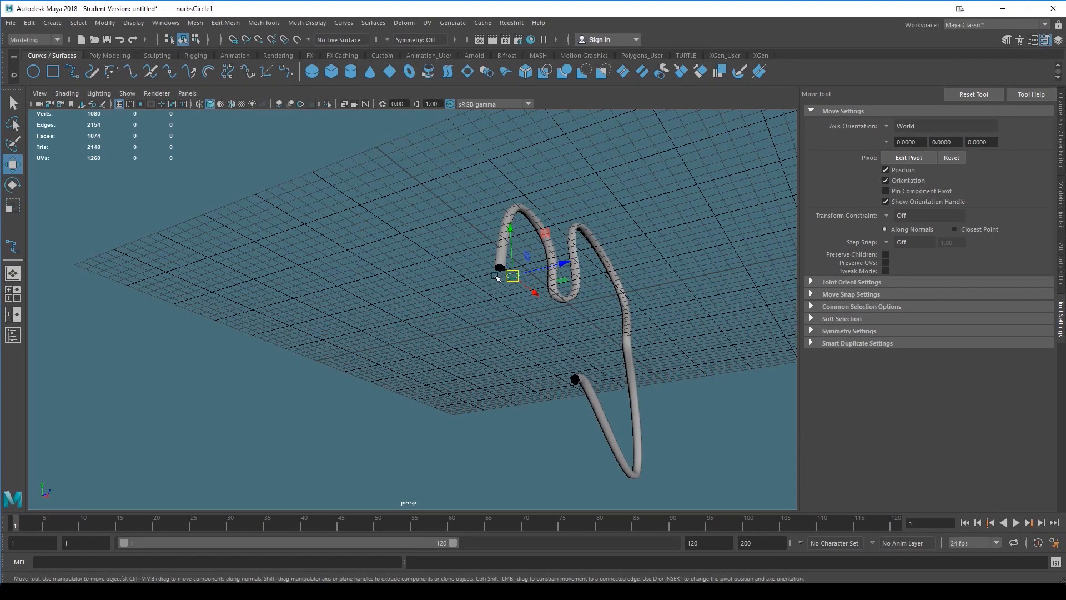
left_click(320, 325)
left_click_drag(381, 274, 330, 328, "alt")
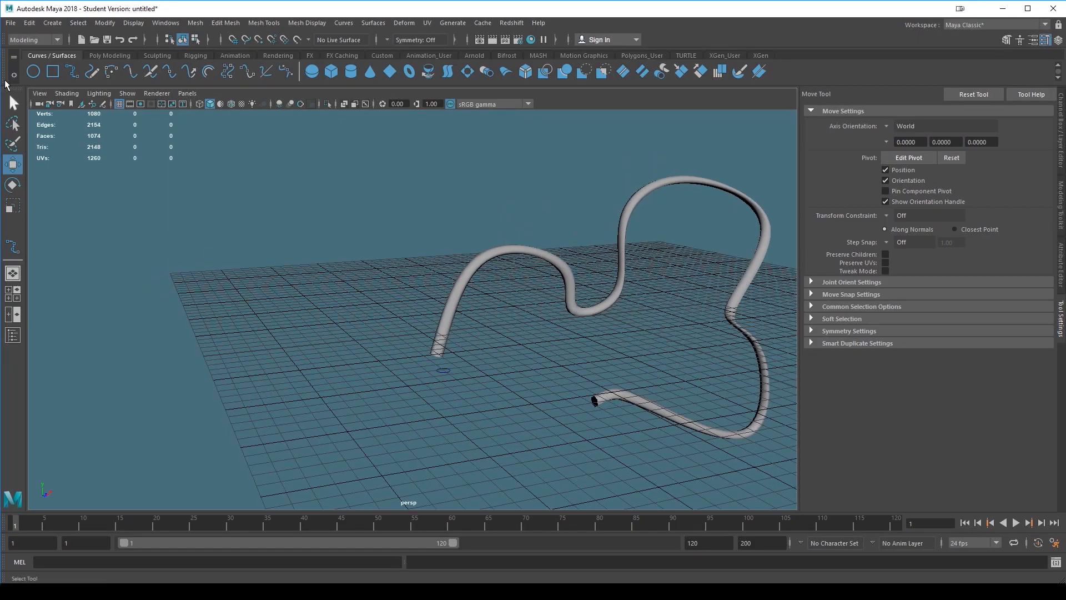
- Delete the construction history of all objects in the scene
left_click(11, 25)
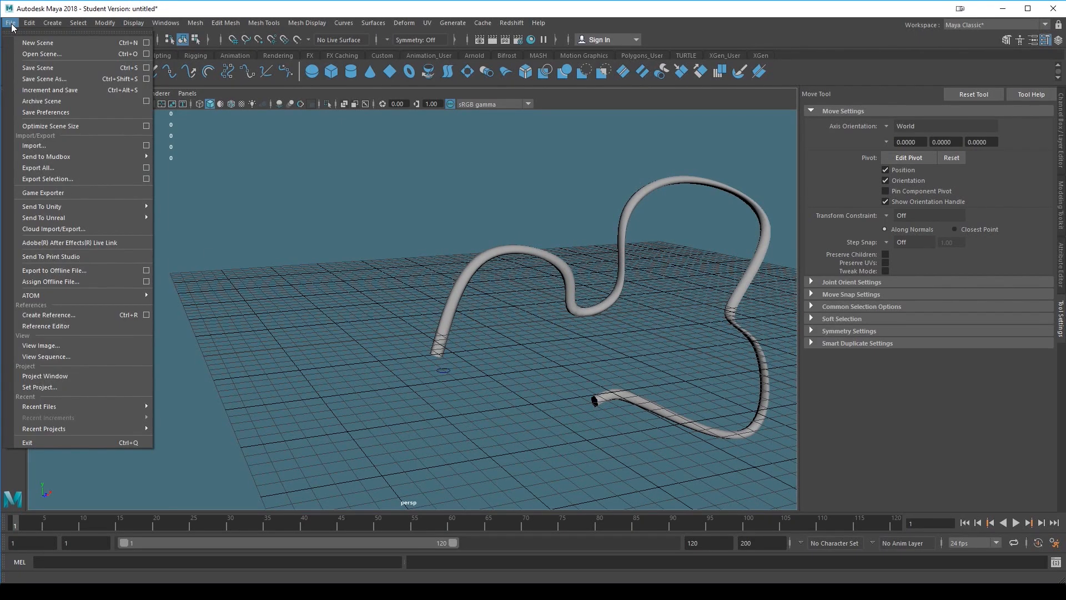
mouse_move(35, 26)
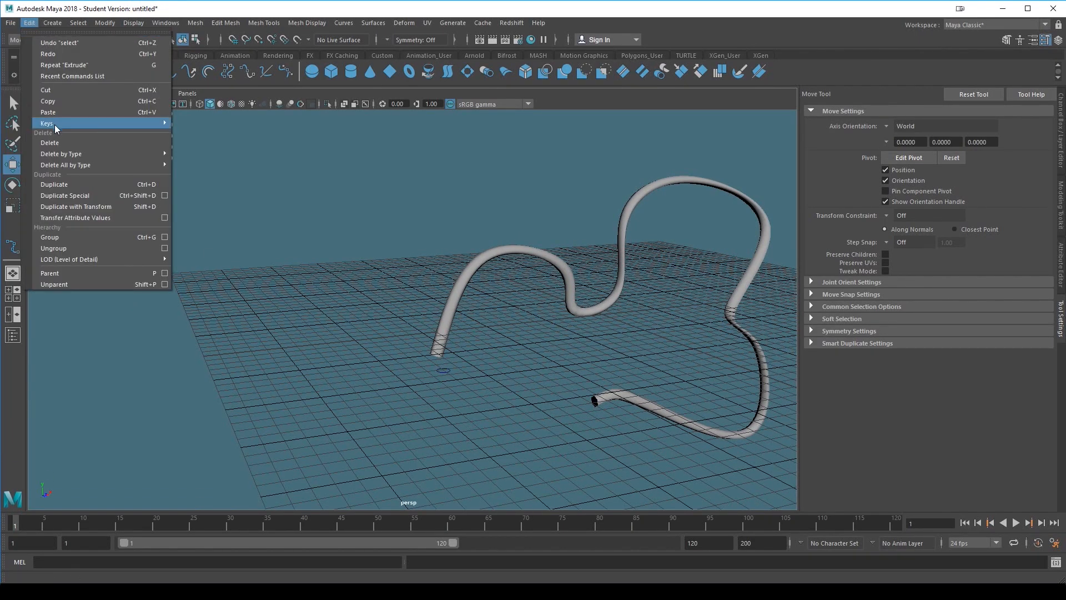
mouse_move(56, 168)
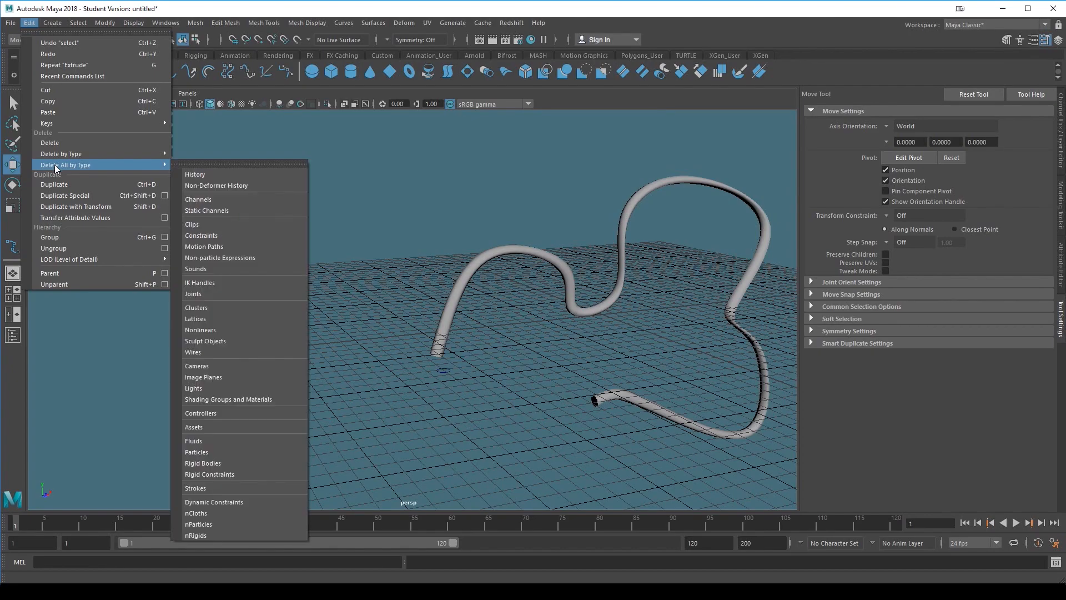
left_click(216, 176)
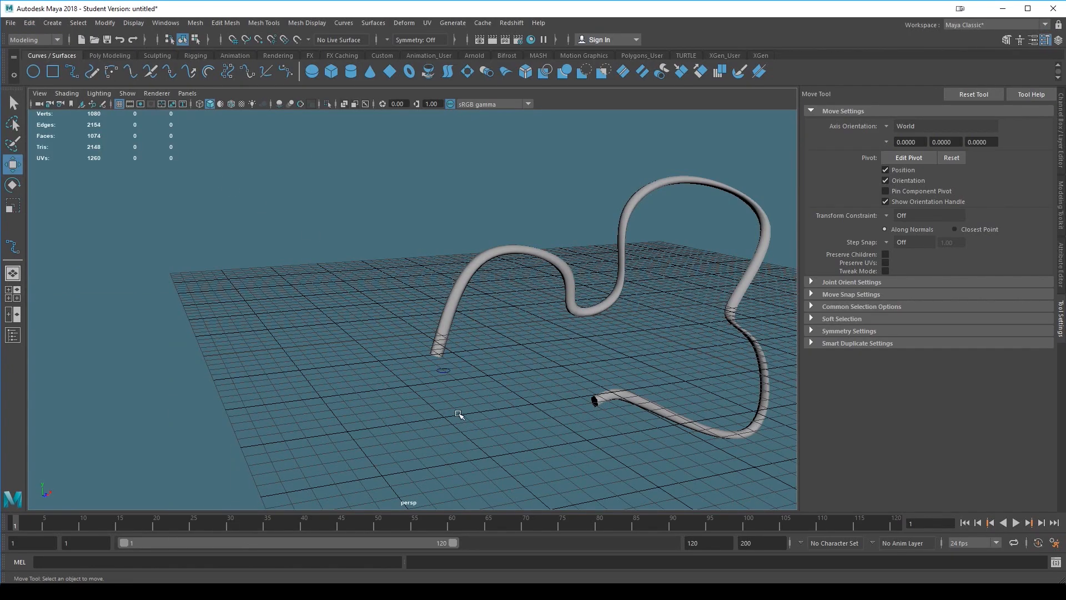
- Move the profile circle slightly away from the tube's end, and shift the extruded tube clear of its path curve
left_click(445, 376)
left_click_drag(442, 373, 553, 282)
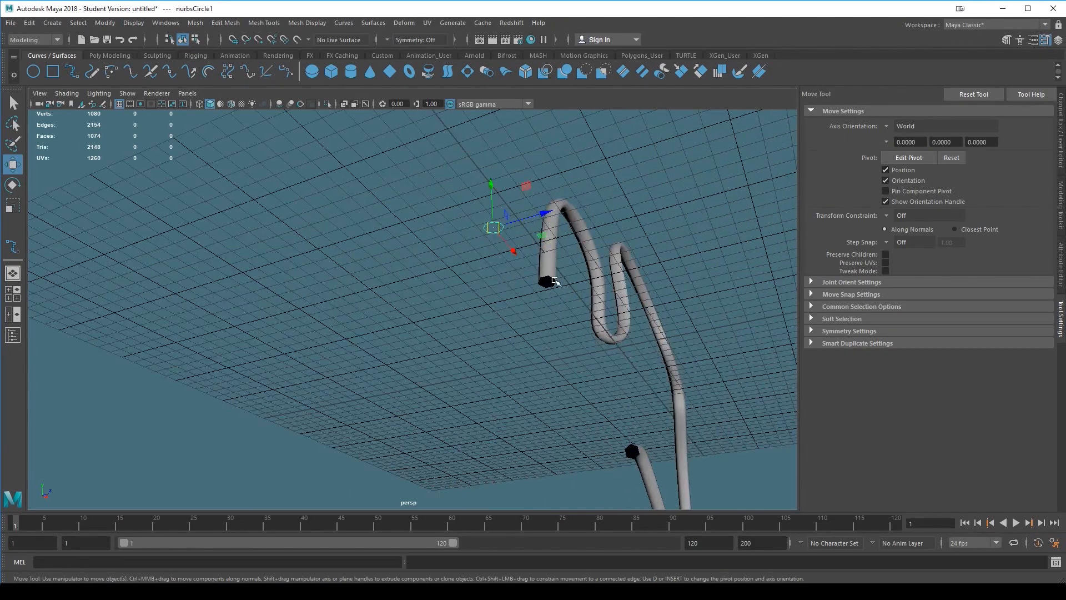
left_click(551, 282)
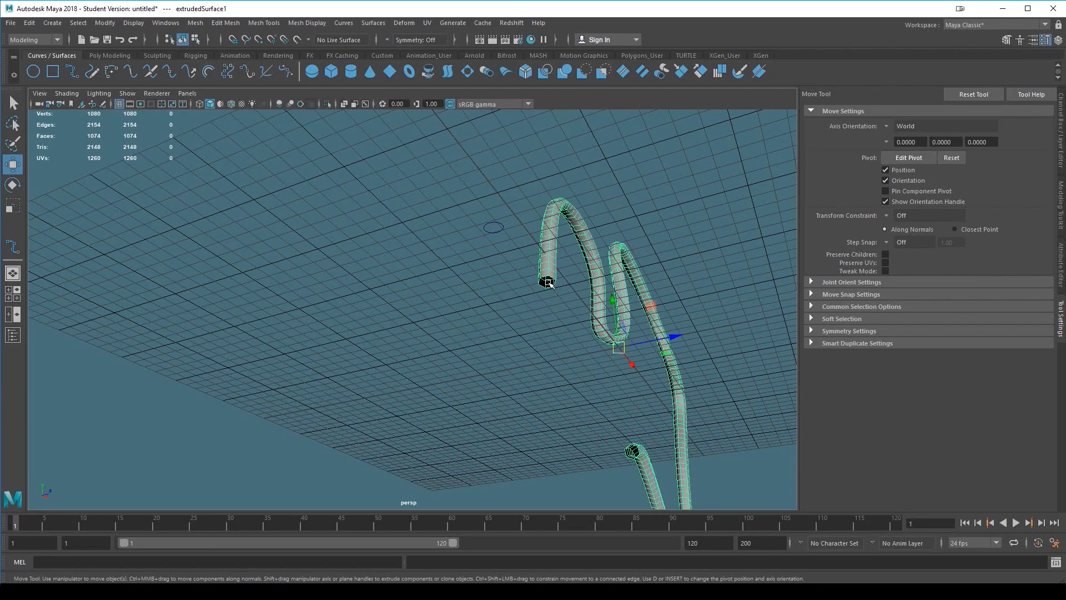
left_click(550, 284)
left_click_drag(673, 333, 591, 352)
- Delete the old path curve next to the extruded tube
left_click_drag(479, 337, 305, 257, "alt")
left_click(507, 328)
left_click(468, 331)
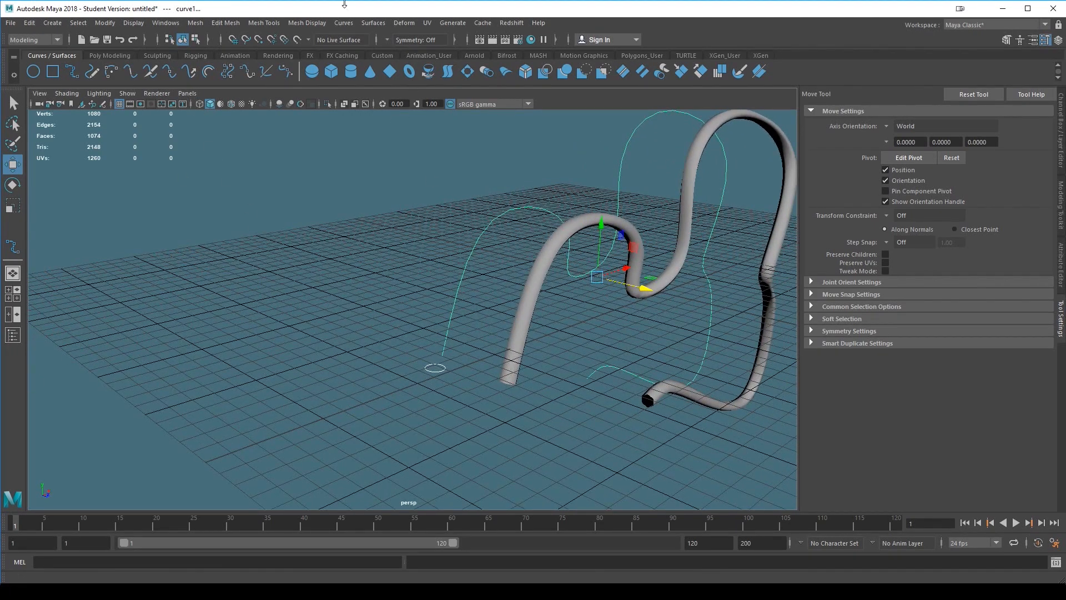
left_click(344, 23)
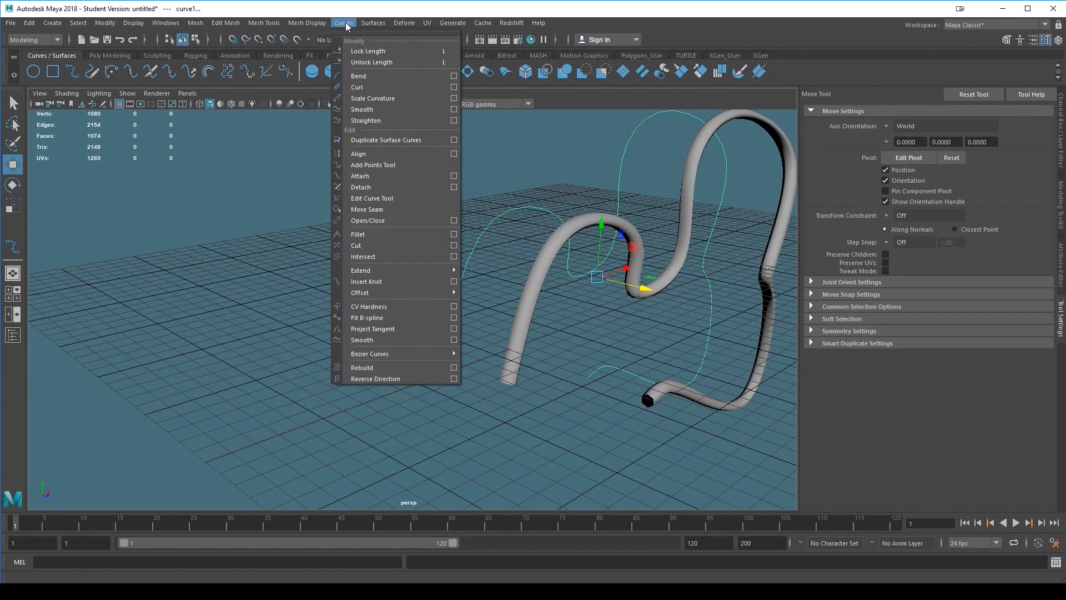
left_click(202, 253)
left_click(350, 311)
left_click(470, 266)
key("Delete")
- In the front view, draw a winding cubic EP curve with several tight bends, starting near the profile circle and ending straight downward
key("space")
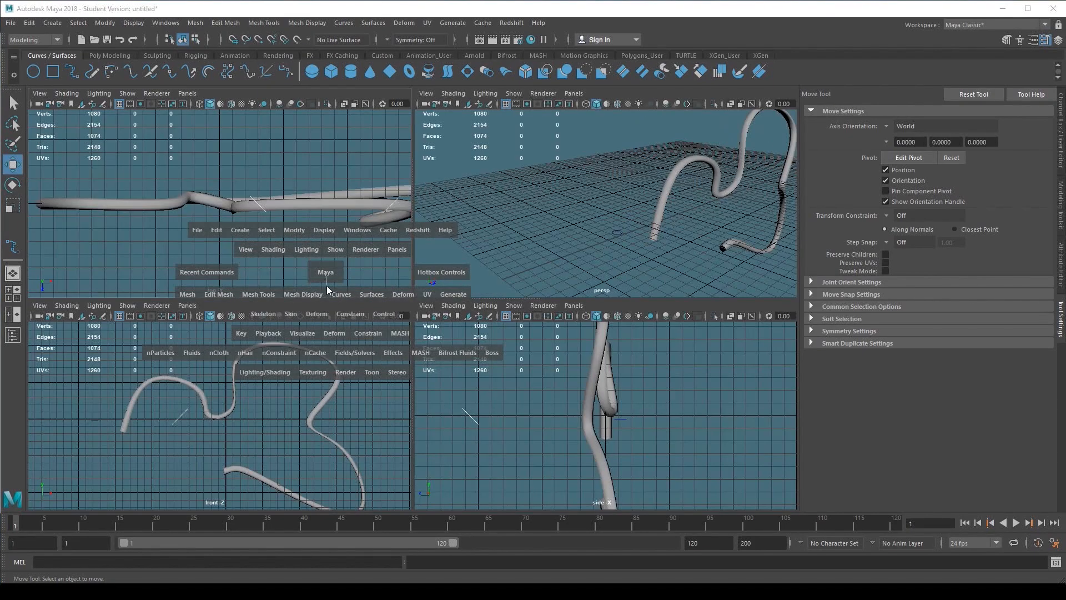
key("space")
key("space")
left_click_drag(453, 230, 456, 257)
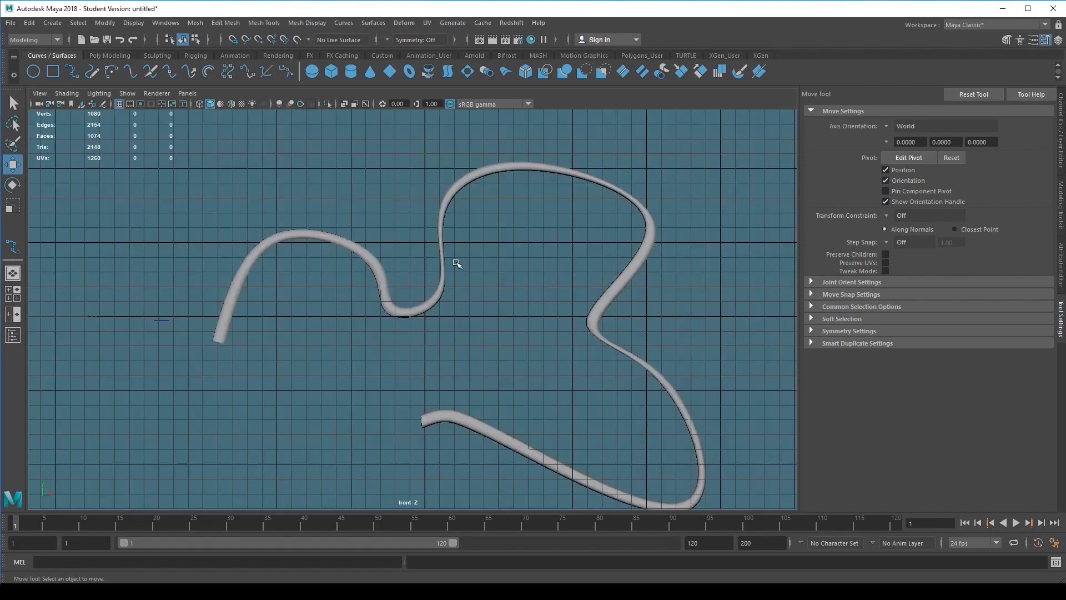
left_click(72, 72)
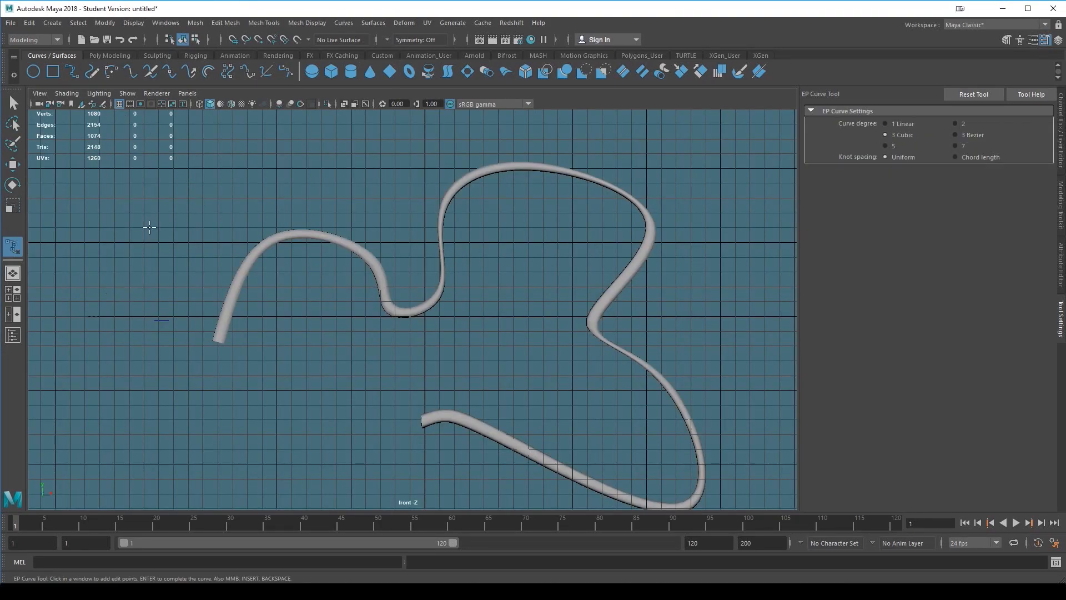
left_click(184, 198)
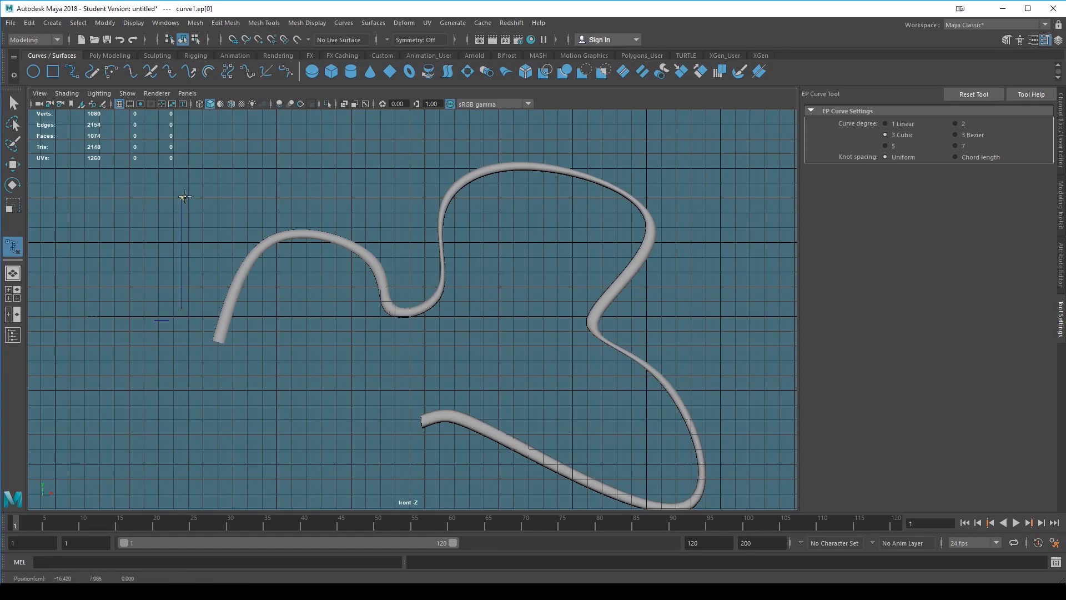
left_click_drag(199, 147, 293, 229)
left_click(332, 215)
left_click(355, 212)
left_click(401, 213)
left_click(412, 237)
left_click(401, 268)
left_click(382, 271)
left_click(353, 273)
left_click(329, 287)
left_click(322, 318)
left_click(335, 337)
left_click(350, 336)
left_click(374, 329)
left_click(393, 329)
left_click(403, 351)
left_click(404, 380)
left_click(402, 442)
left_click(404, 448)
key("w")
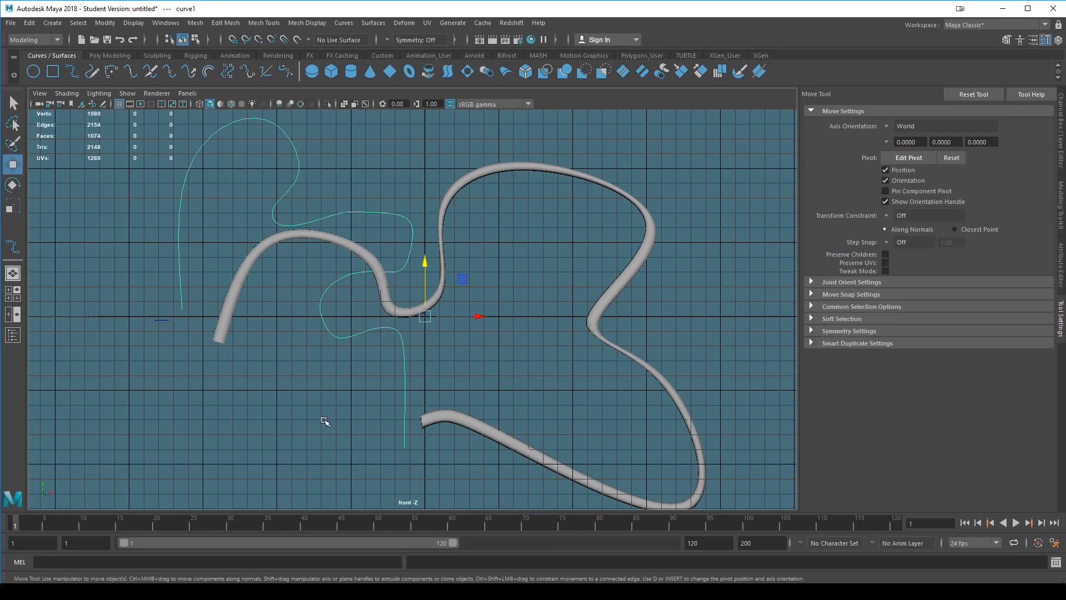
- Show the new curve's control vertices and return it to object mode
right_click(403, 221)
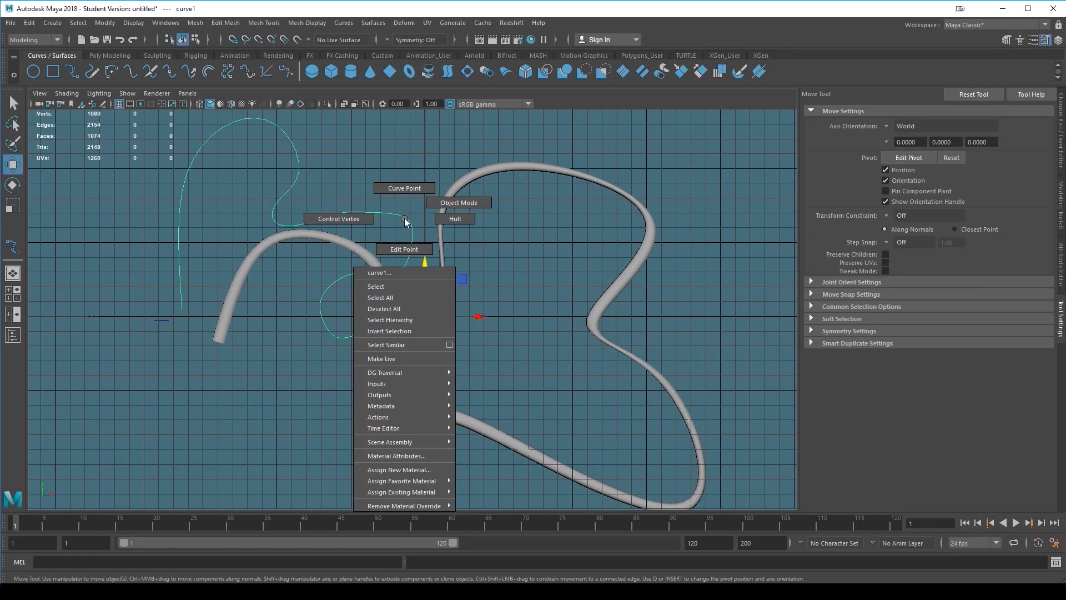
left_click(352, 219)
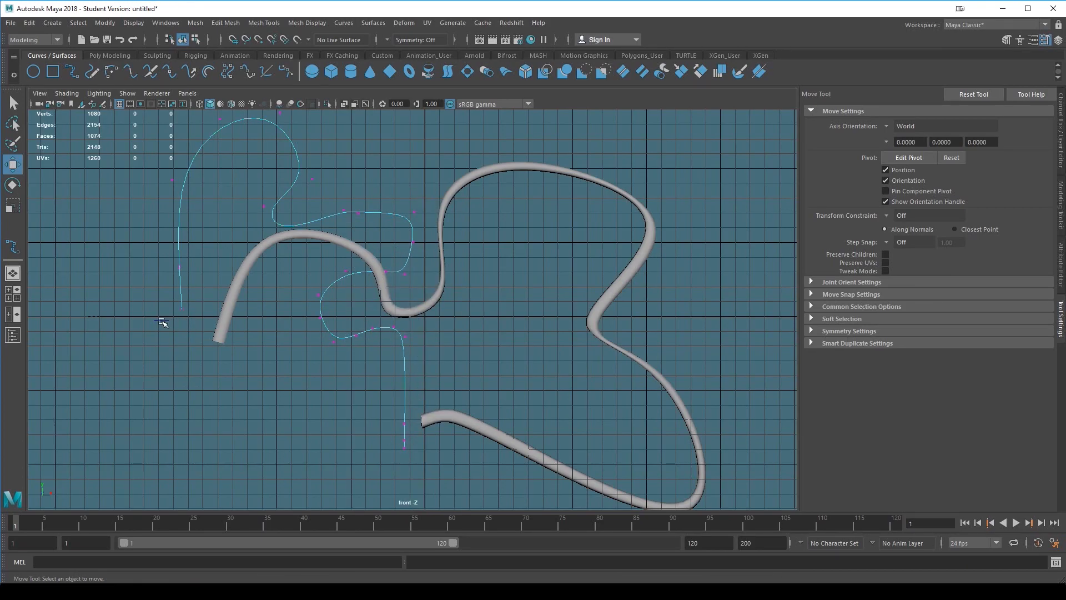
right_click_drag(179, 281, 220, 255)
- In the perspective view, move the profile circle and the new curve together well clear of the existing tube
key("space")
left_click_drag(218, 269, 247, 257)
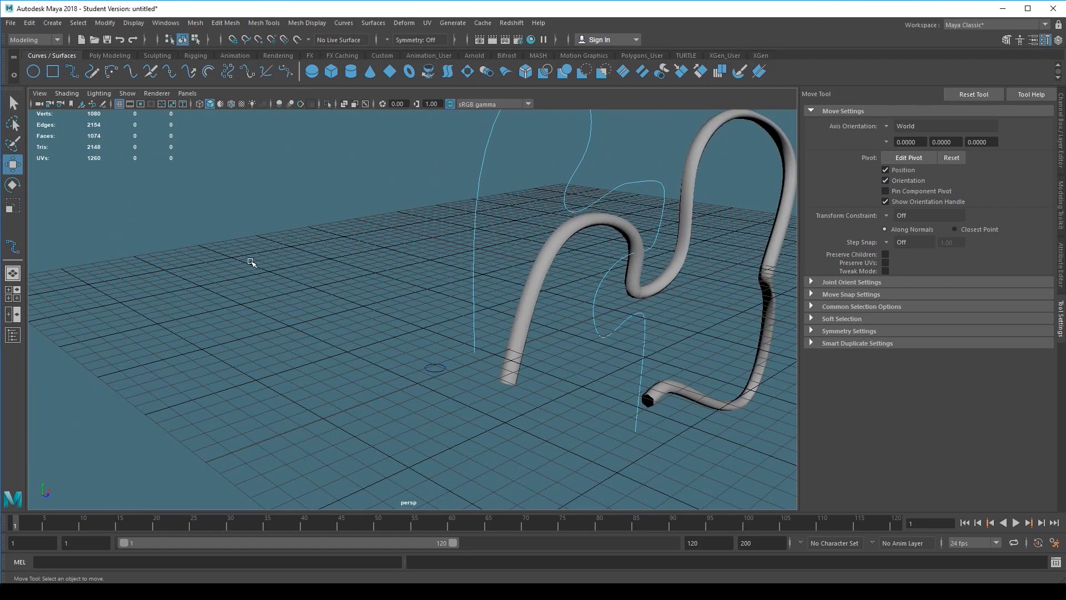
left_click_drag(384, 332, 394, 334, "alt")
left_click(486, 274)
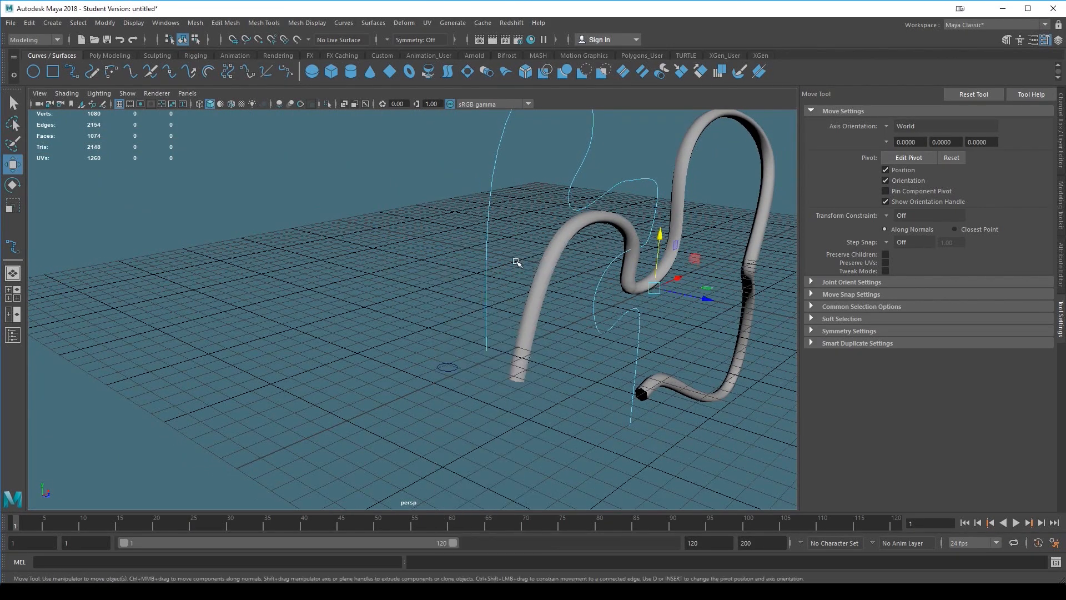
left_click(453, 366)
left_click(486, 309)
left_click_drag(723, 304, 388, 320)
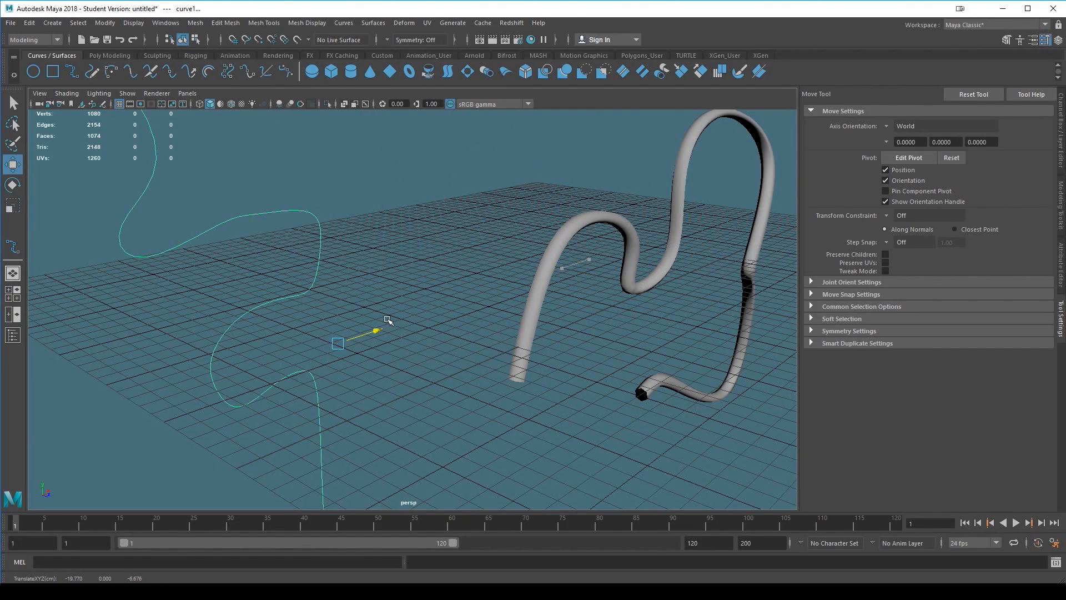
- Hide the grid in the perspective view
scroll(445, 305, "down", 5)
middle_click_drag(445, 304, 533, 260, "alt")
left_click_drag(533, 317, 468, 307, "alt")
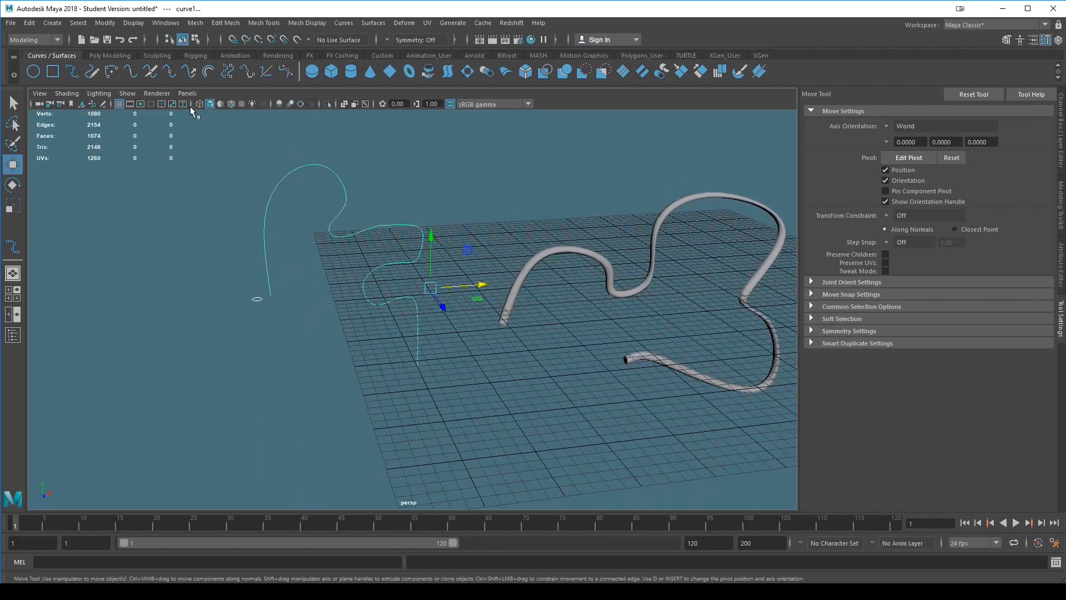
left_click(119, 105)
left_click_drag(456, 355, 386, 375, "alt")
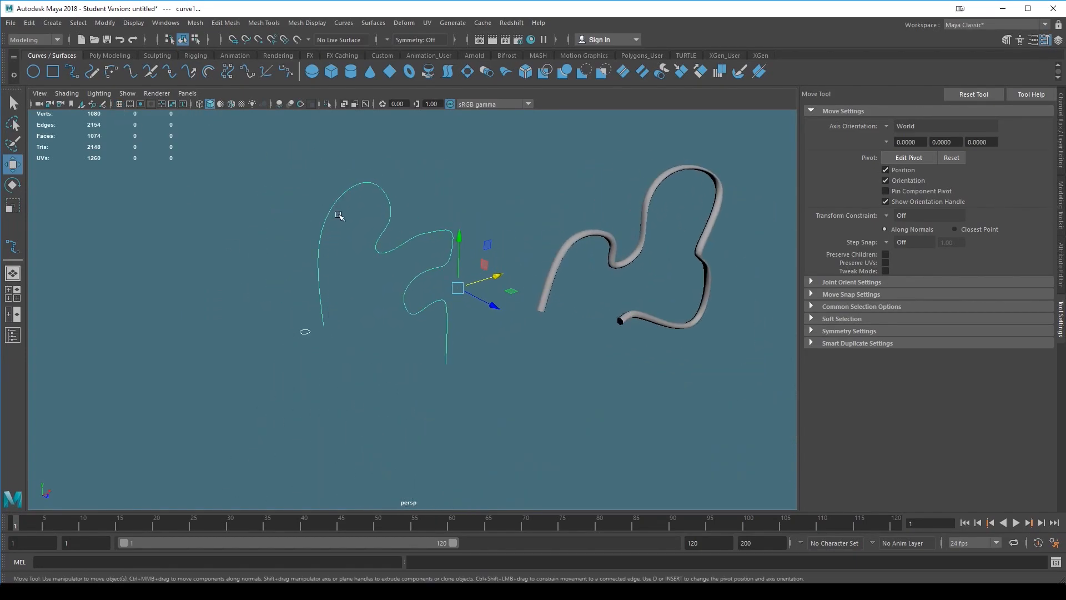
- Try extruding the circle along the new curve as a quad polygon tube with a count of 1000, and undo the extrusion
left_click(374, 23)
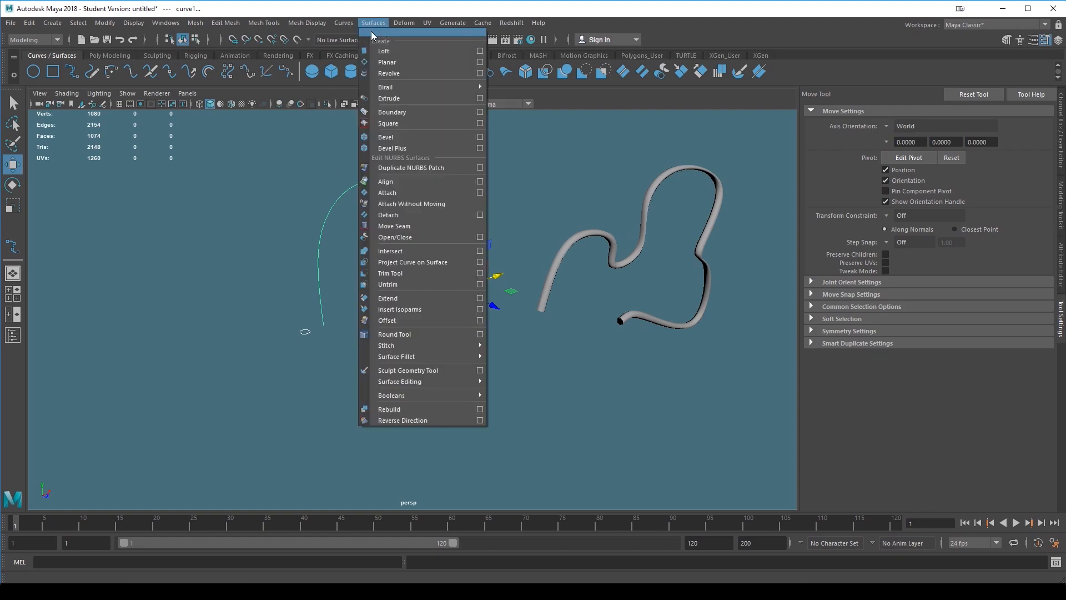
left_click(480, 98)
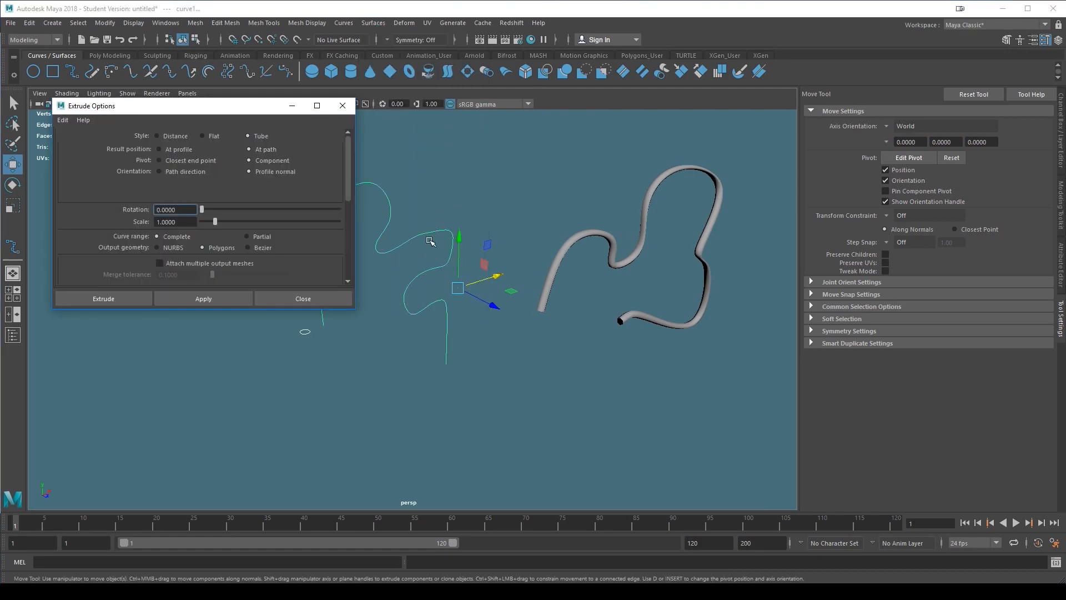
left_click_drag(347, 161, 359, 215)
left_click(200, 299)
middle_click_drag(448, 406, 556, 427, "alt")
left_click_drag(556, 427, 490, 411, "alt")
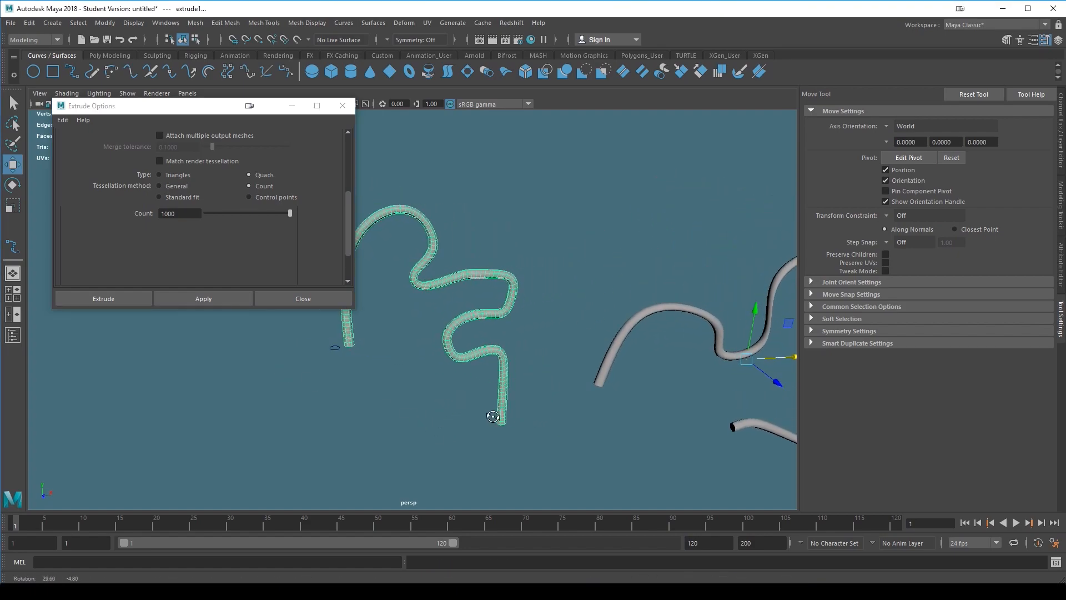
middle_click_drag(450, 347, 463, 344, "alt")
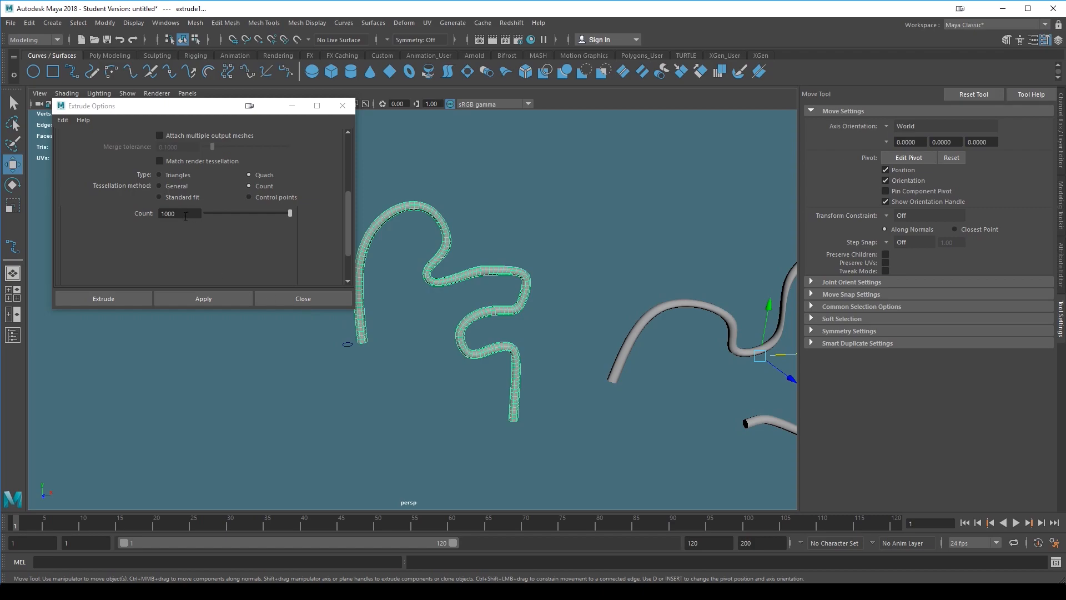
key("ctrl+z")
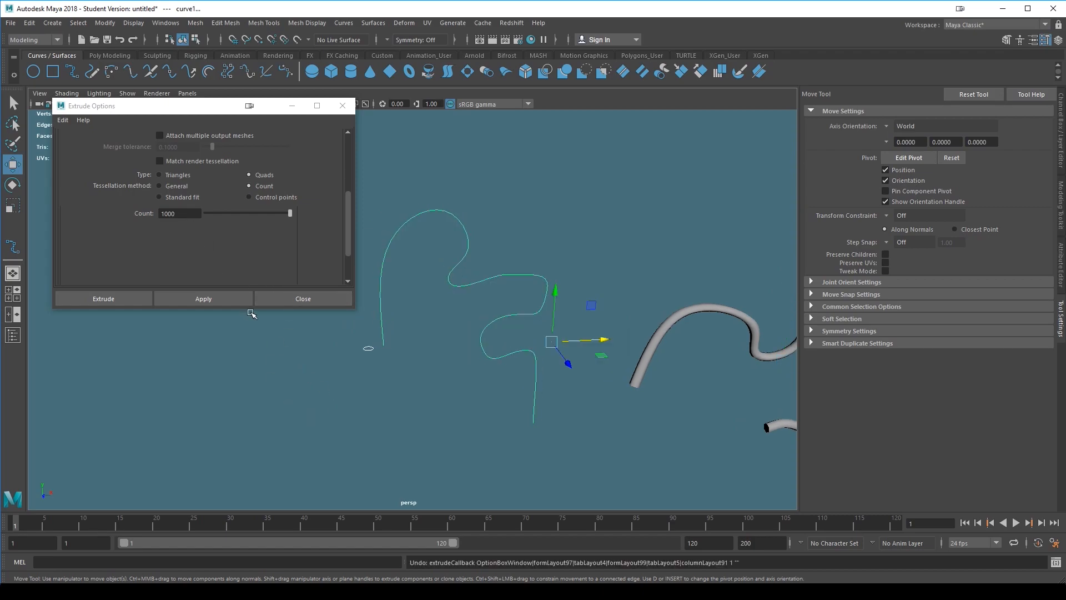
- Extrude the circle along the new curve as a polygon tube with the tessellation count set to 2000
left_click(165, 212)
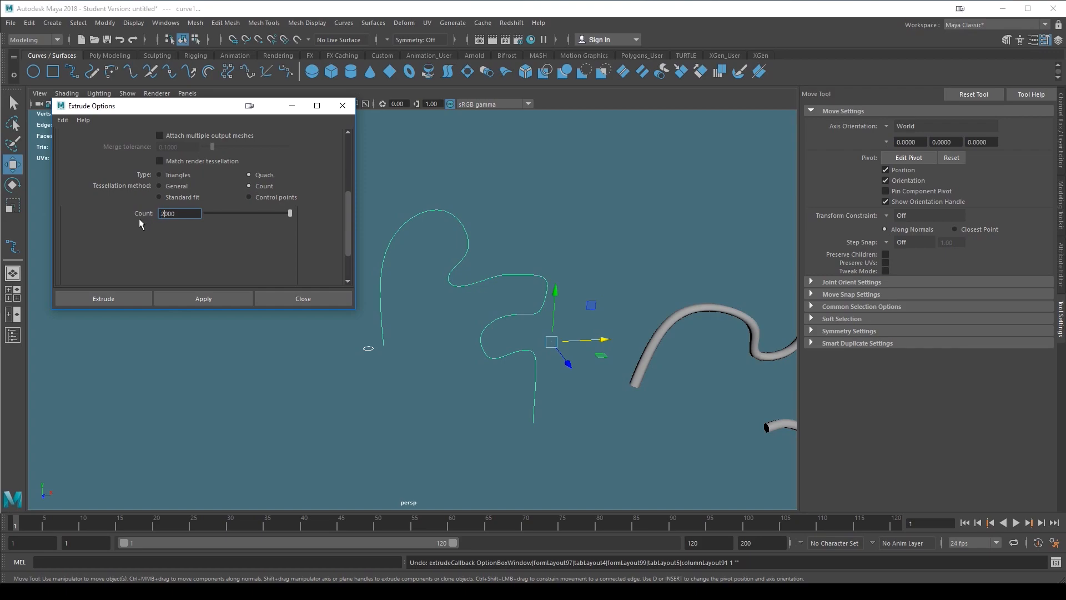
left_click(200, 303)
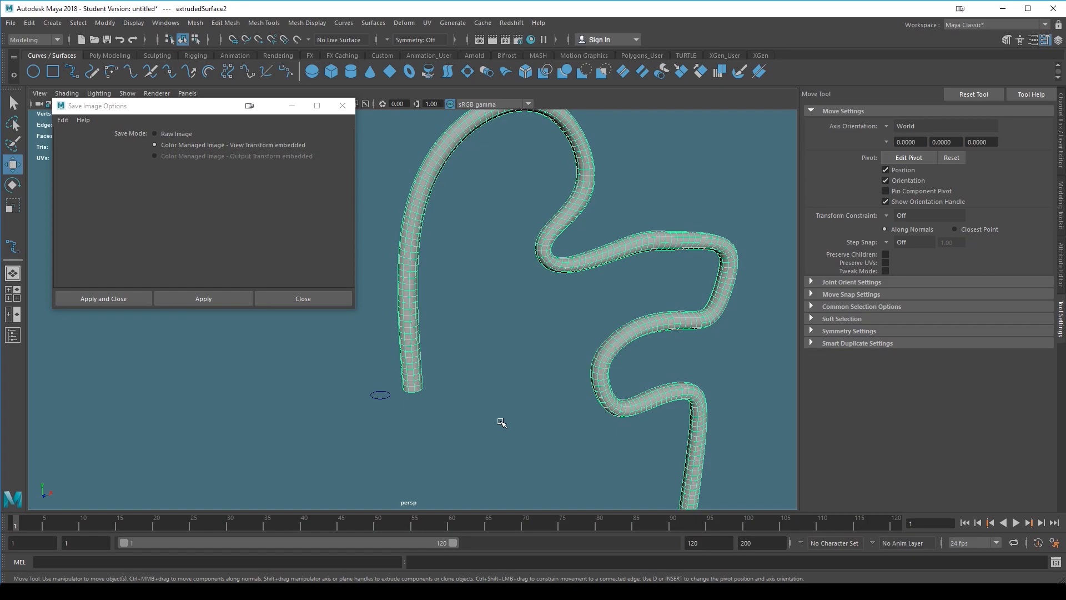
left_click_drag(503, 428, 444, 417, "alt")
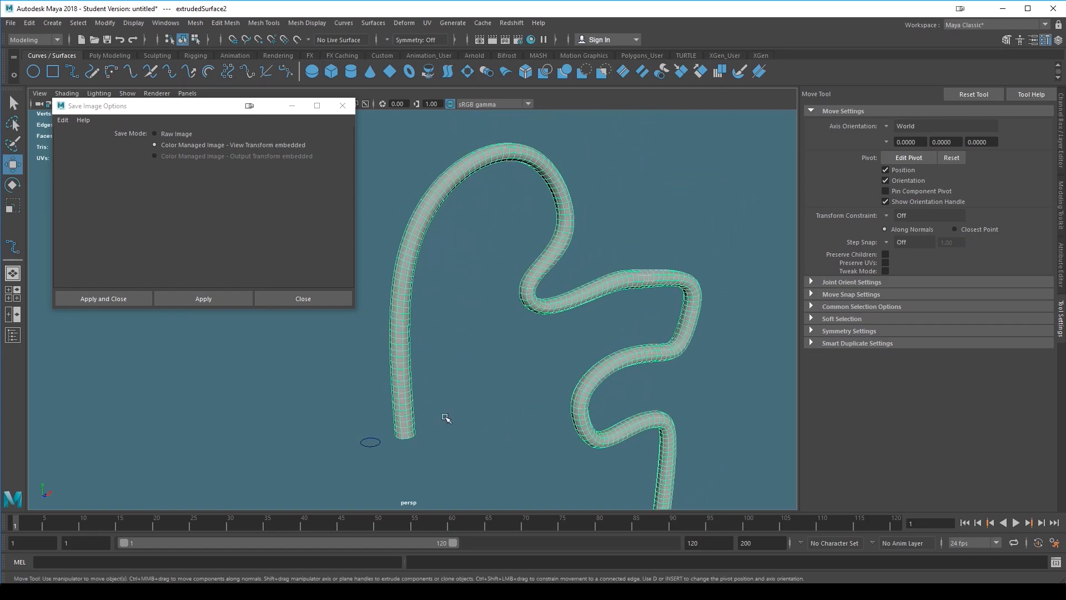
key("f")
- Examine the new tube's open end, the original tube, and both tubes side by side
mouse_move(382, 384)
left_mouse_down("alt")
mouse_move(450, 388)
mouse_move(381, 241)
mouse_move(395, 239)
mouse_move(540, 411)
mouse_move(576, 362)
mouse_move(400, 376)
left_mouse_up("alt")
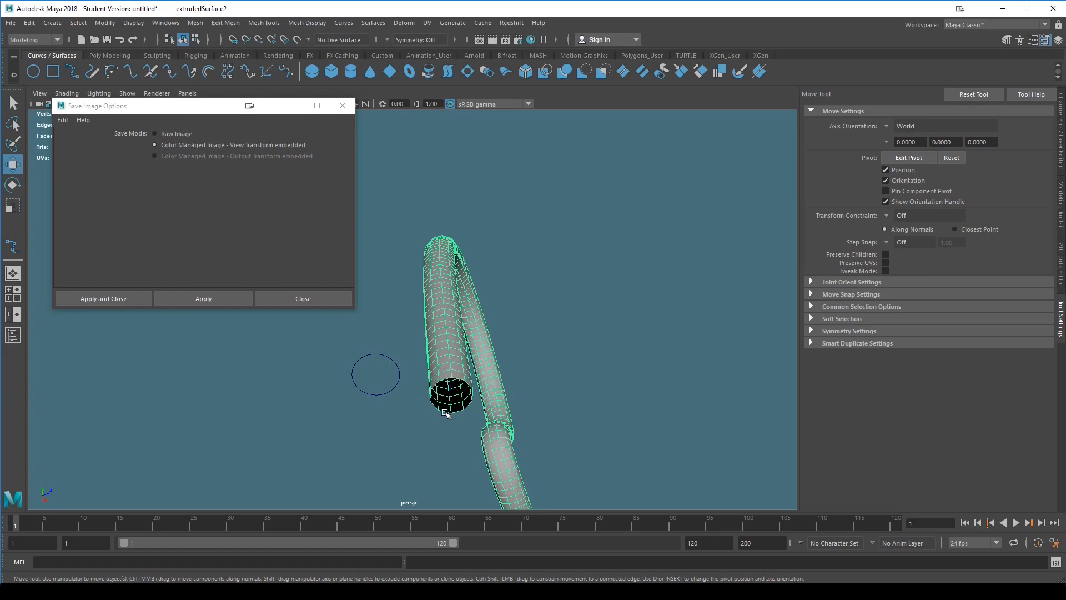
middle_click_drag(659, 450, 485, 347, "alt")
scroll(557, 402, "down", 6)
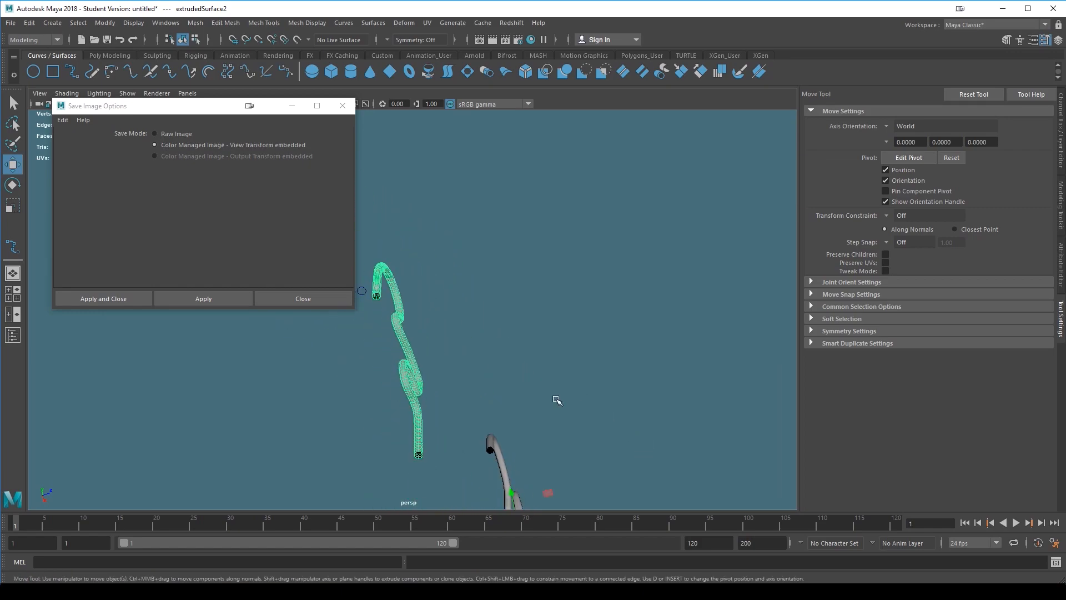
left_click(488, 449)
key("f")
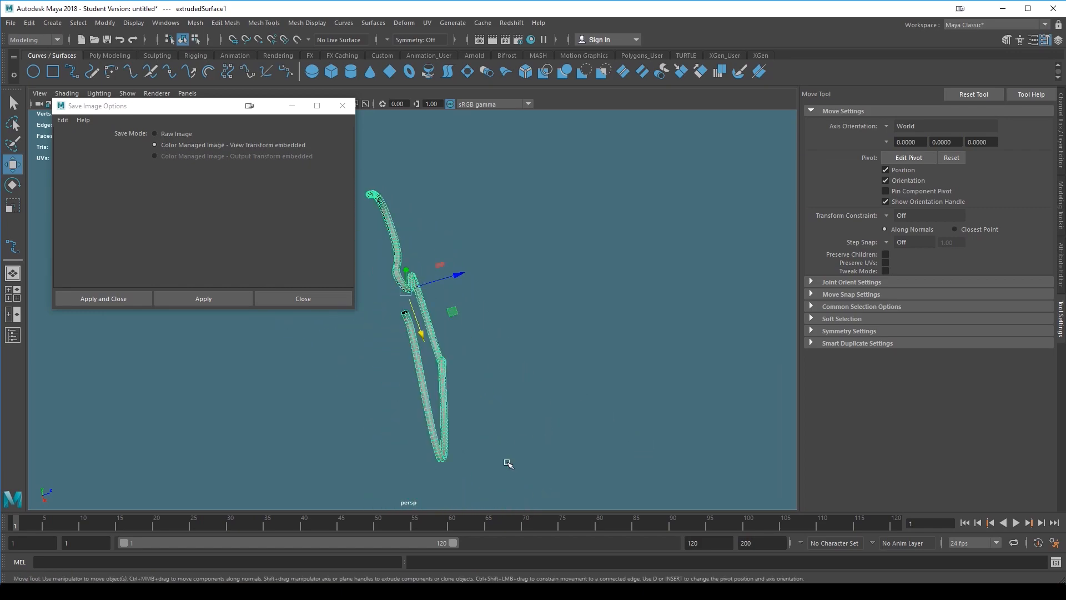
right_click_drag(467, 345, 683, 550, "alt")
middle_click_drag(478, 249, 515, 296, "alt")
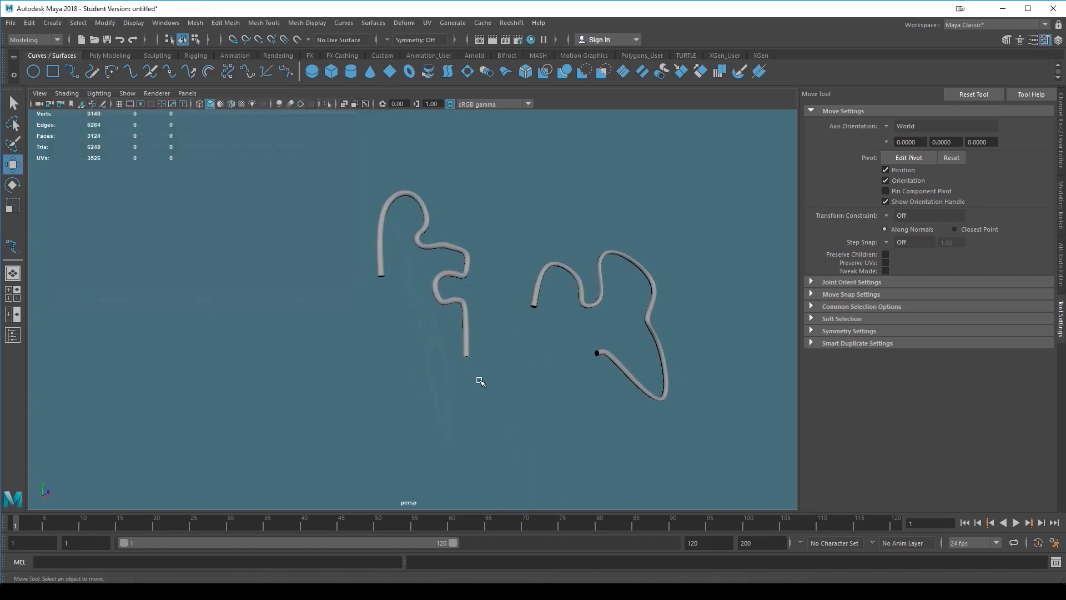
- Preview the new tube in smooth mesh display, compare its bends, and return it to normal display
scroll(482, 380, "up", 4)
left_click_drag(483, 379, 469, 385, "alt")
left_click(383, 240)
key("1")
key("3")
left_click(369, 400)
scroll(376, 393, "up", 3)
left_click(373, 260)
key("1")
left_click(358, 385)
left_click(370, 257)
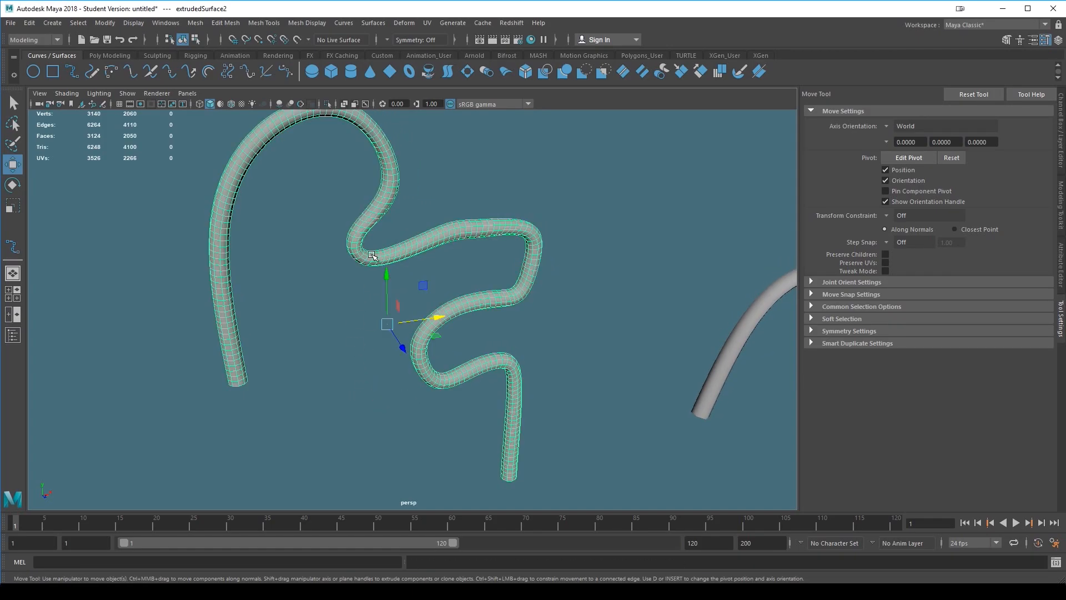
key("1")
left_click(600, 357)
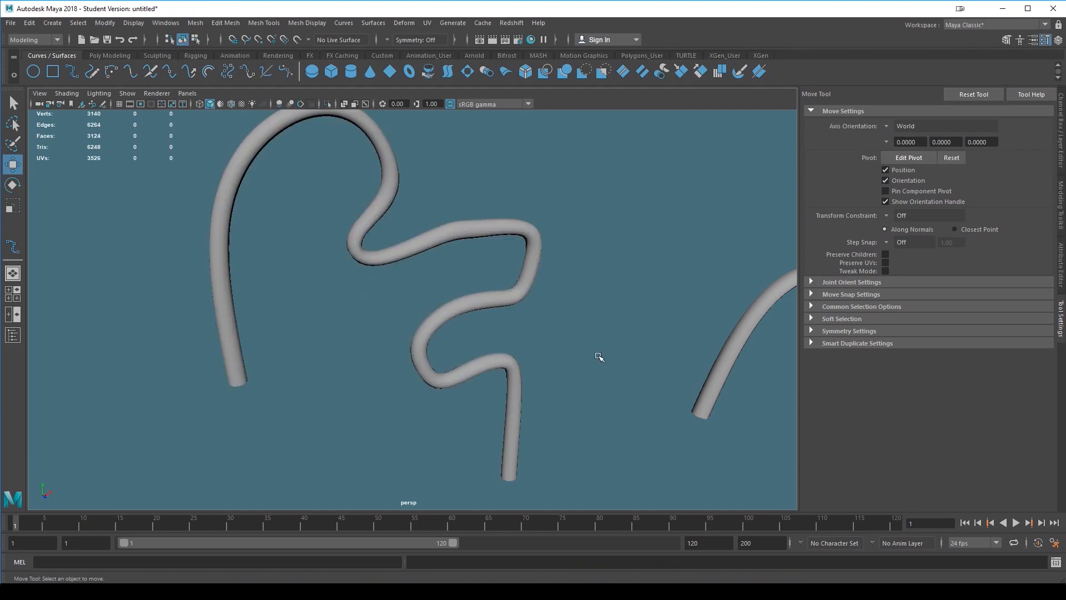
- Preview the original tube in smooth mesh display, inspect it, and return it to normal display
middle_click_drag(600, 357, 464, 340, "alt")
left_click(481, 321)
key("3")
left_click(529, 428)
left_click_drag(529, 429, 444, 401, "alt")
left_click(496, 351)
key("1")
left_click(471, 407)
- Apply Mesh Smooth with one division to the original tube
left_click(215, 366)
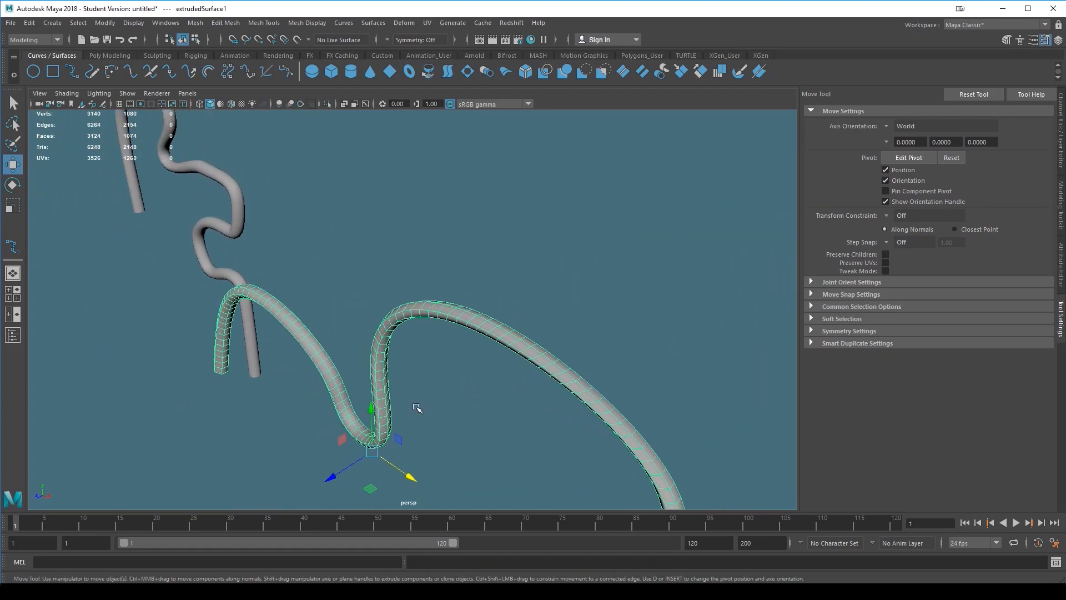
left_click_drag(240, 398, 380, 449, "alt")
left_click(199, 25)
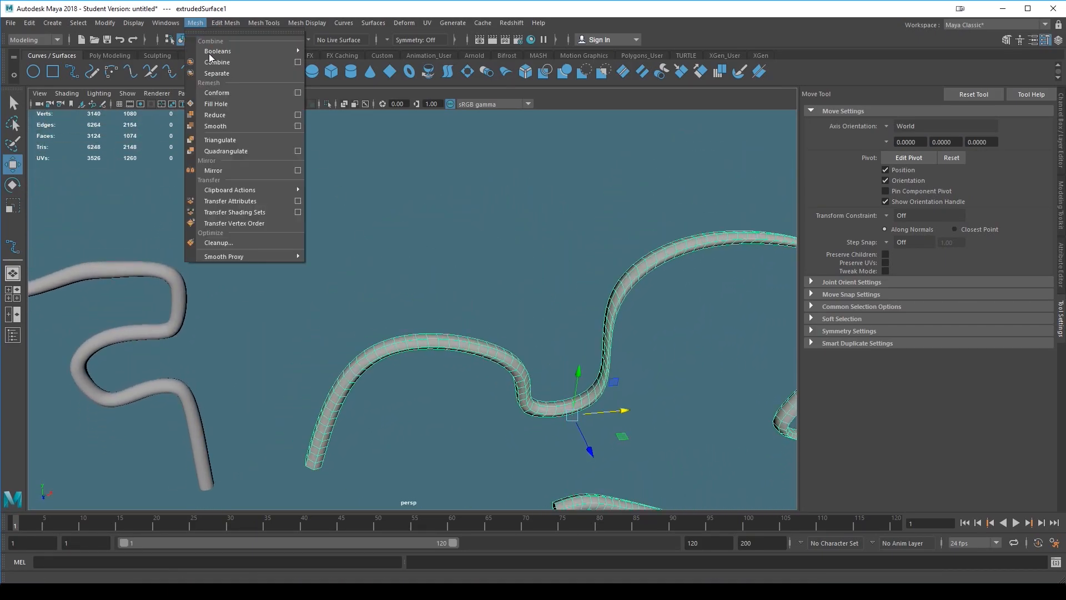
left_click(226, 115)
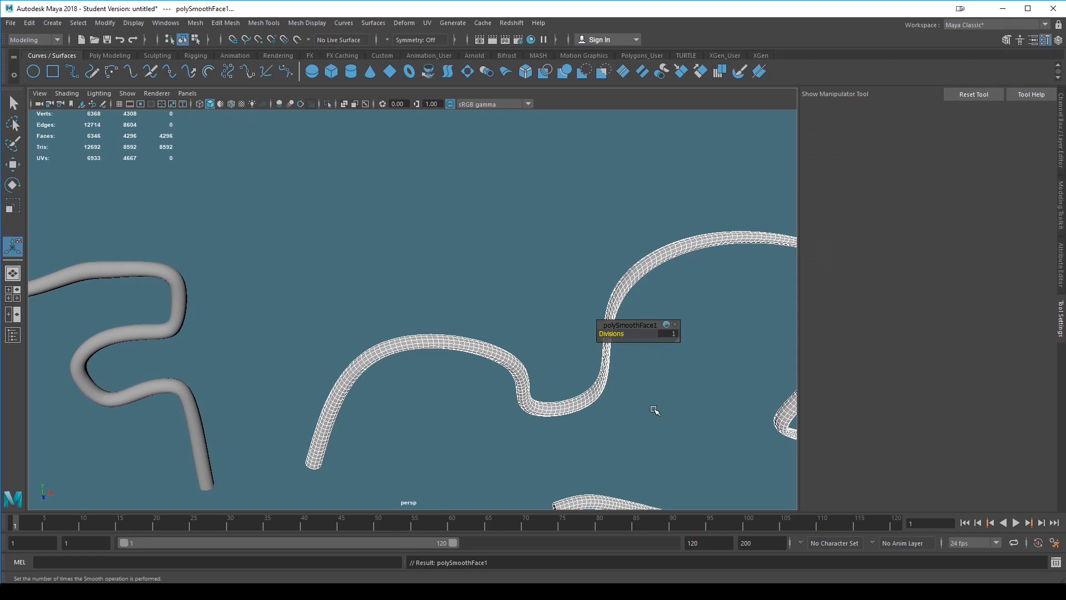
key("q")
- Examine the edge density and the bends of the new tube next to the smoothed original tube
left_click_drag(619, 410, 605, 364, "alt")
left_click(388, 331)
left_click_drag(388, 331, 507, 421, "alt")
right_click_drag(308, 288, 425, 308, "alt")
left_click_drag(425, 307, 486, 352, "alt")
left_click(393, 190)
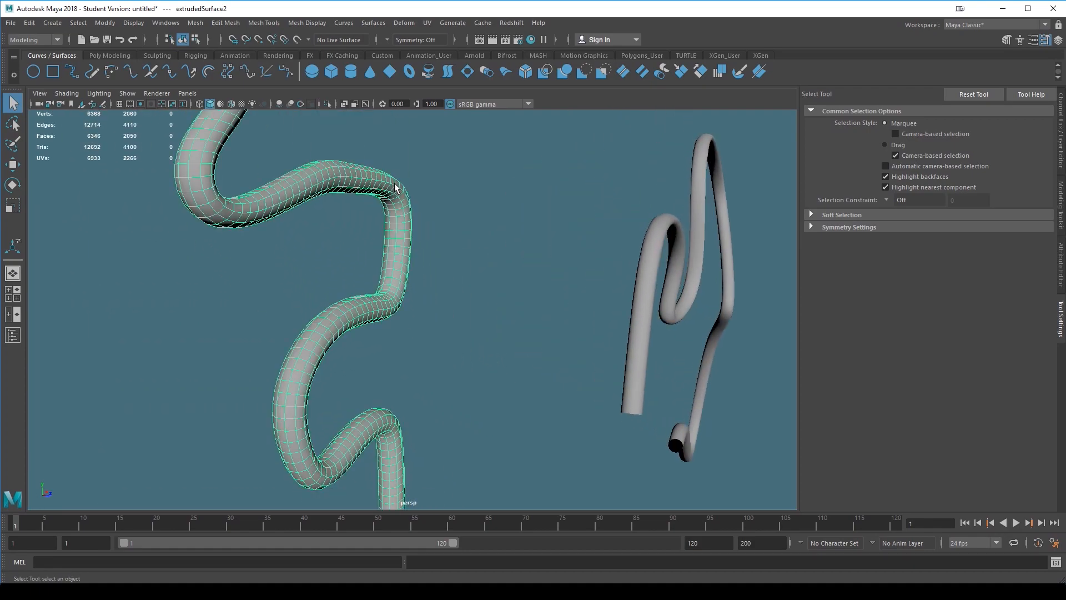
left_click(416, 233)
left_click_drag(403, 209, 302, 285, "alt")
left_click(305, 291)
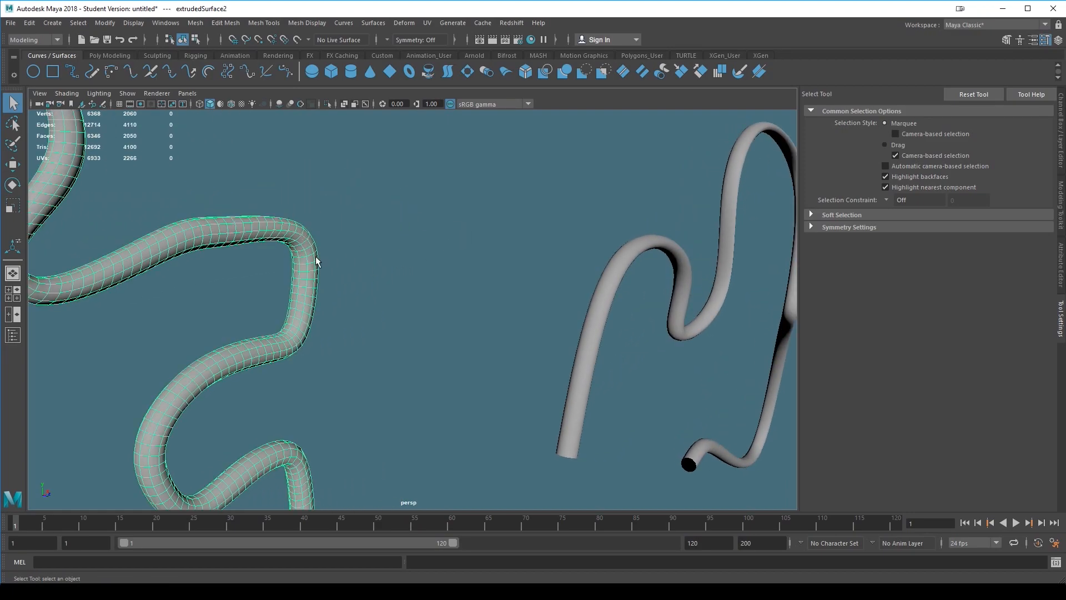
left_click(368, 319)
left_click_drag(371, 328, 399, 317, "alt")
- Apply Mesh Smooth with one division to the new tube with the tight bends
left_click(423, 212)
left_click_drag(517, 321, 484, 328, "alt")
left_click(169, 22)
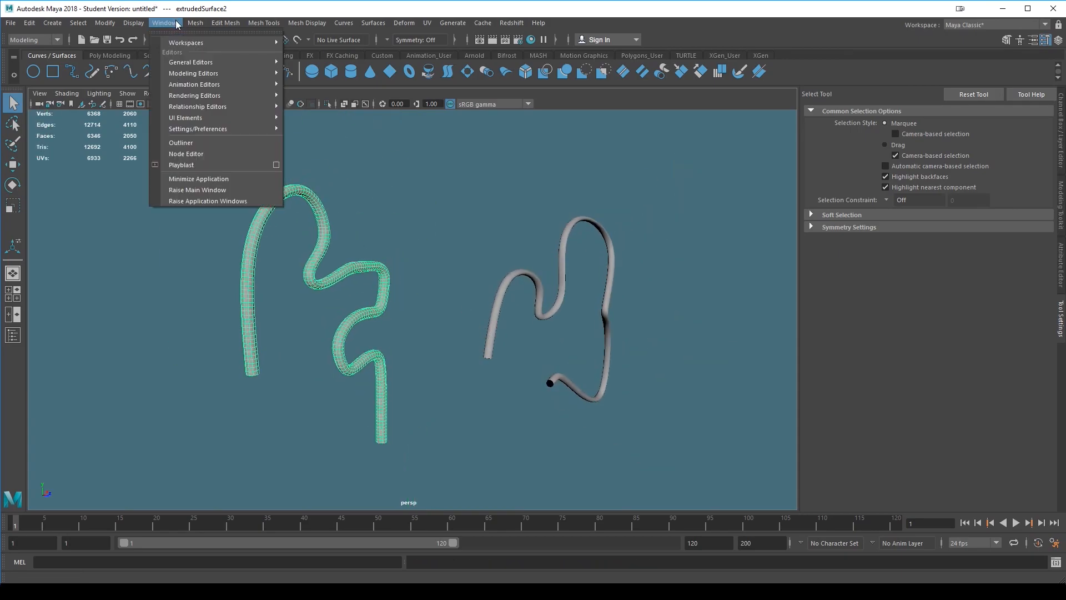
left_click(214, 128)
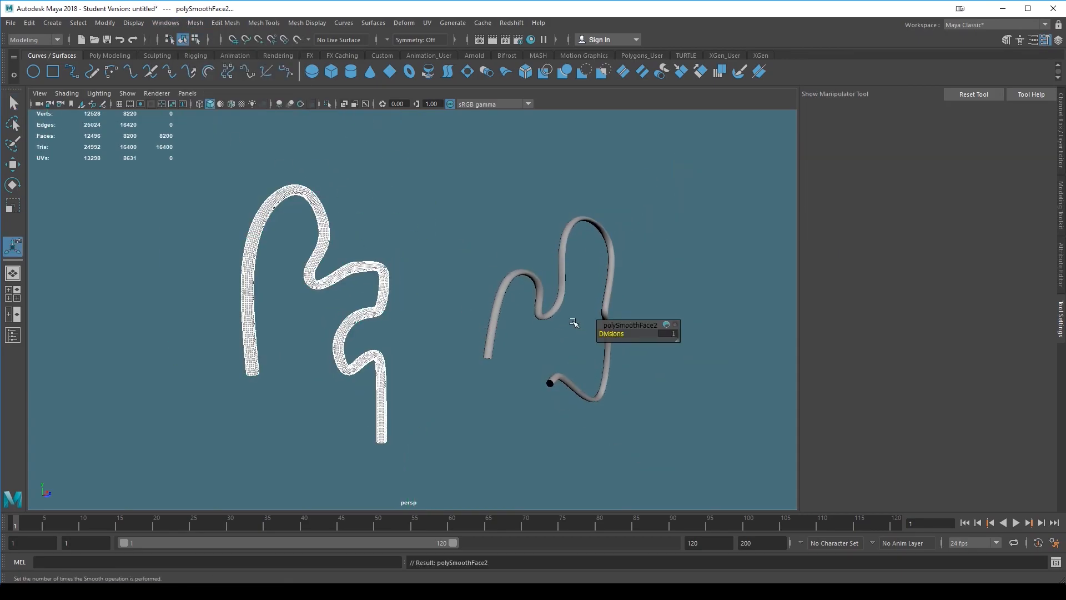
- Select the smoothed tube with the tight bends and open the Game Exporter for it
key("q")
left_click(408, 188)
left_click(308, 205)
left_click(12, 23)
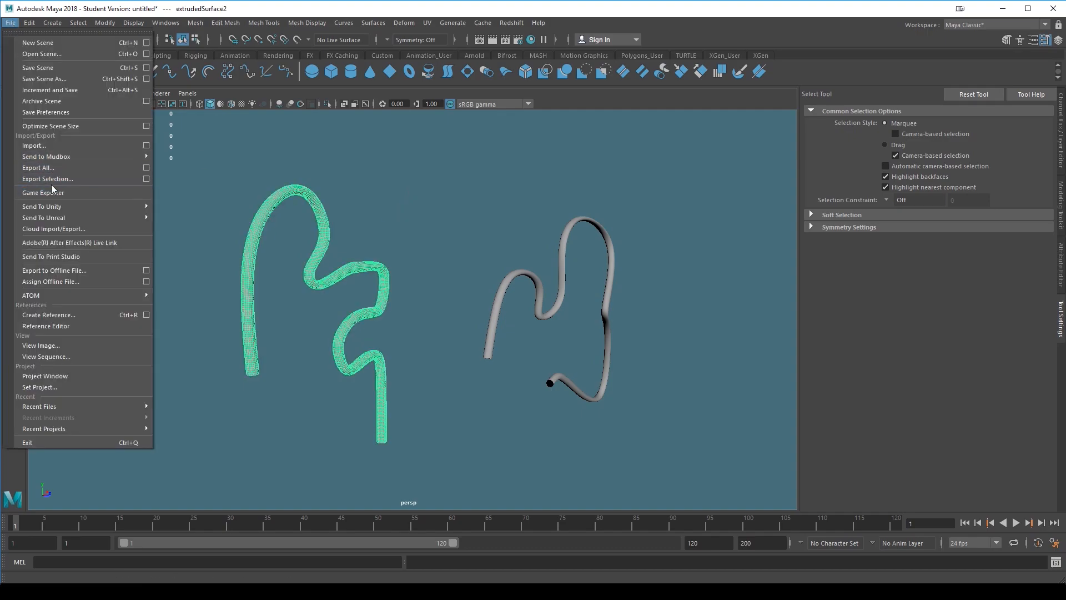
left_click(55, 192)
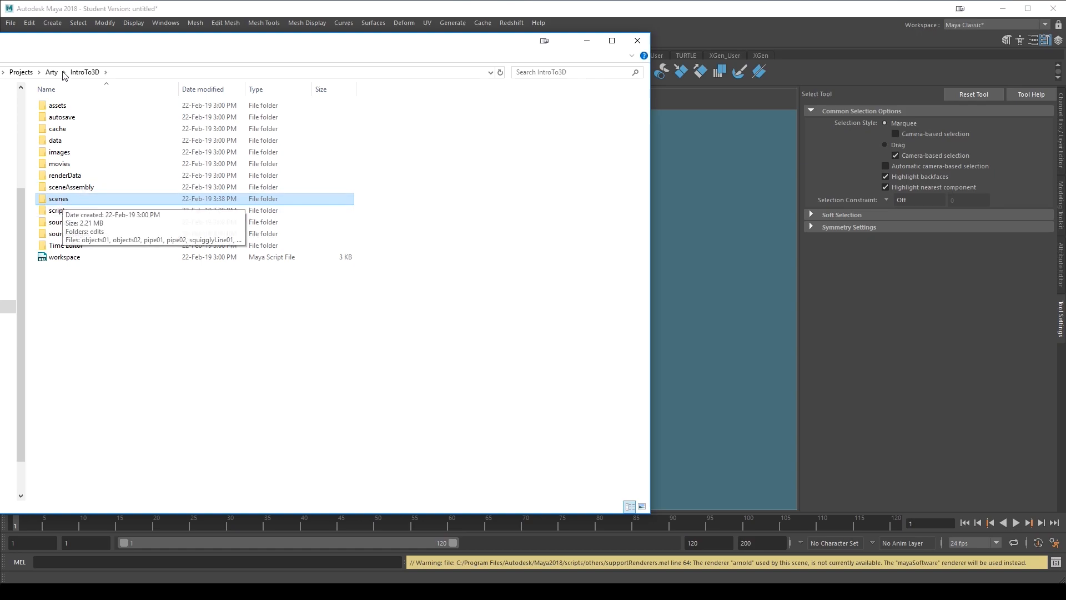
- Check the exported pipe files in the IntroTo3D project's scenes folder in File Explorer and return to Maya
double_click(65, 201)
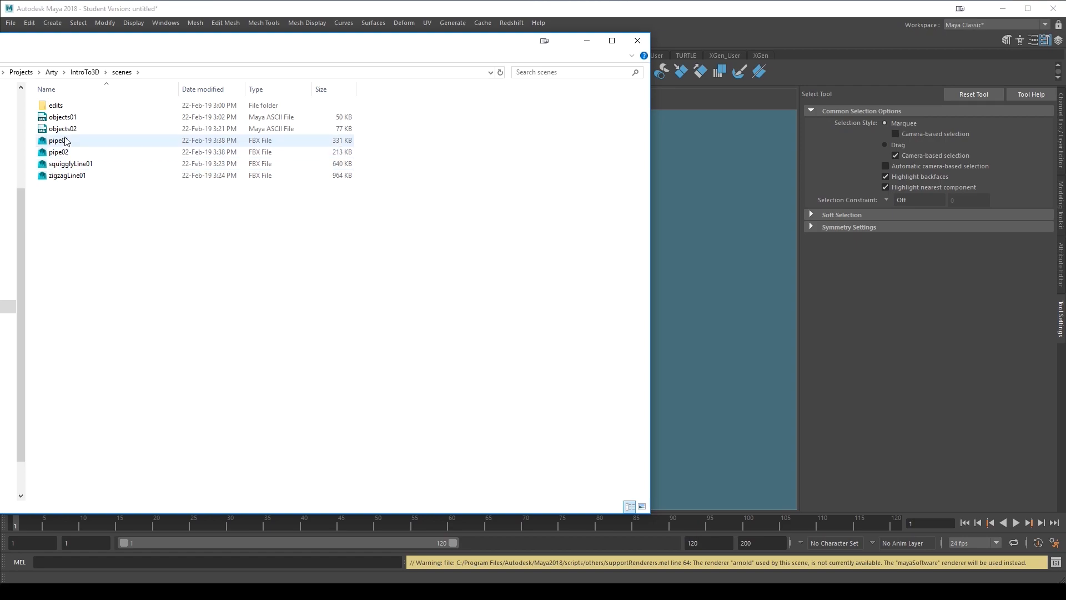
left_click(752, 310)
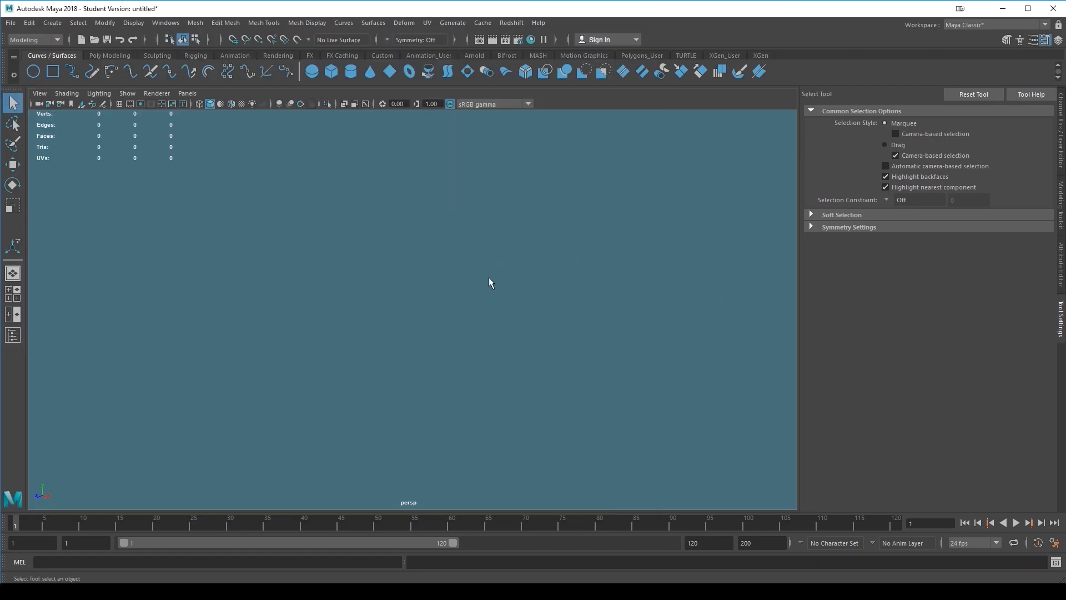
- Show the grid in the perspective view of the empty scene and bring up the polygon modeling tools
left_click(116, 102)
left_click_drag(573, 387, 514, 384, "alt")
scroll(566, 374, "up", 5)
left_click(111, 56)
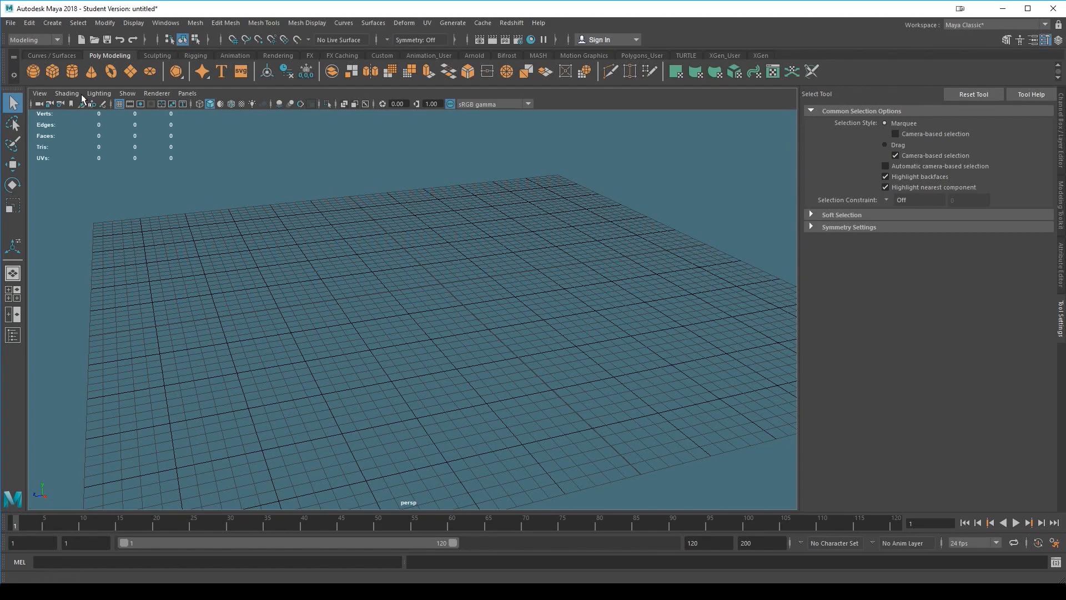
left_click(53, 72)
scroll(490, 359, "up", 10)
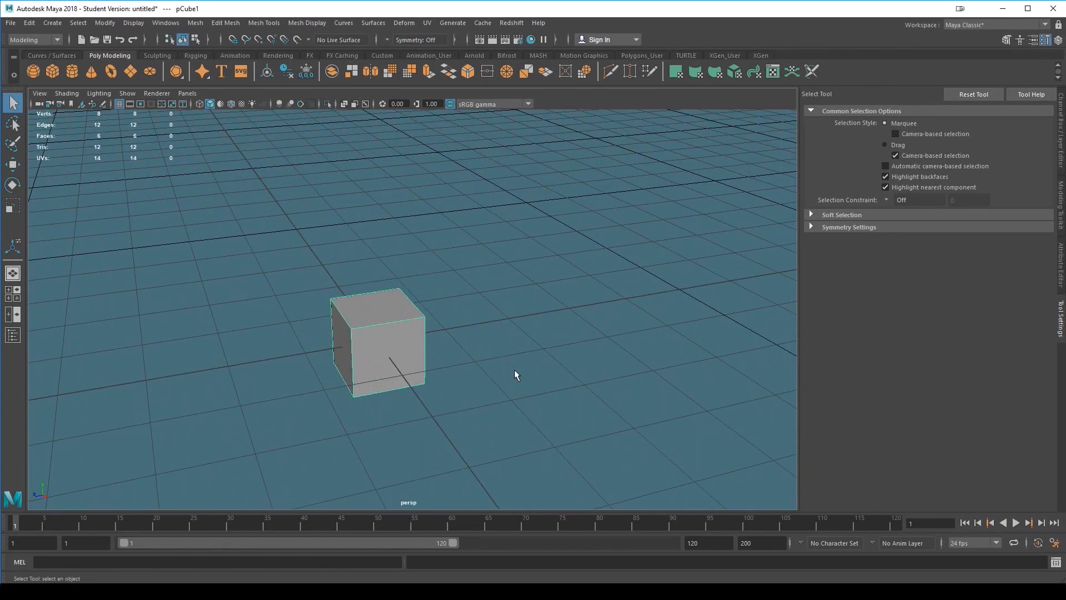
key("Delete")
- Create a polygon cylinder at the origin and set its axis subdivisions to 10
left_click(72, 72)
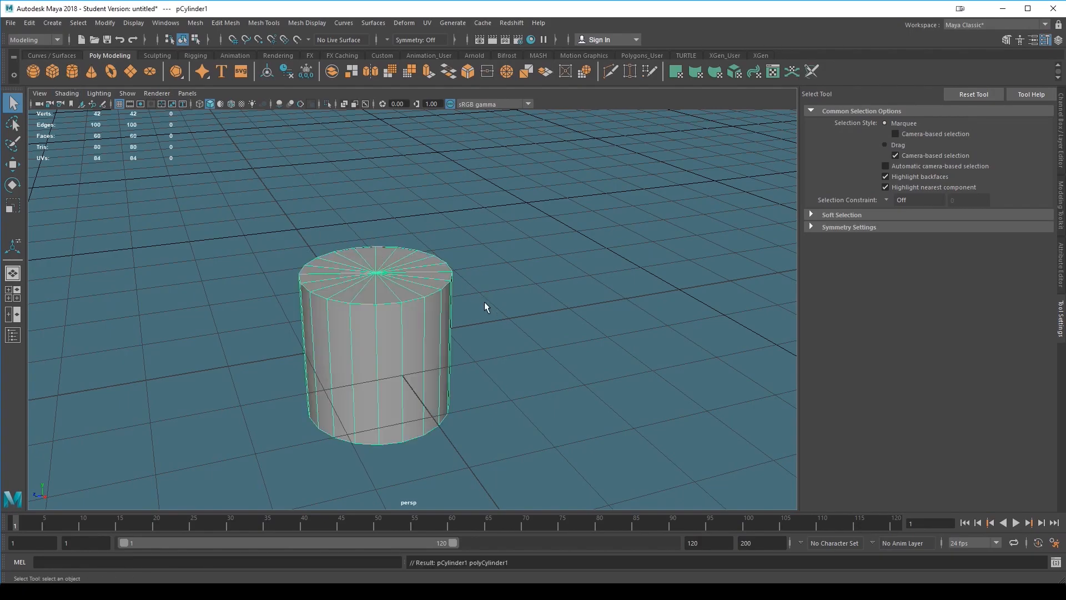
left_click(1062, 145)
left_click(941, 240)
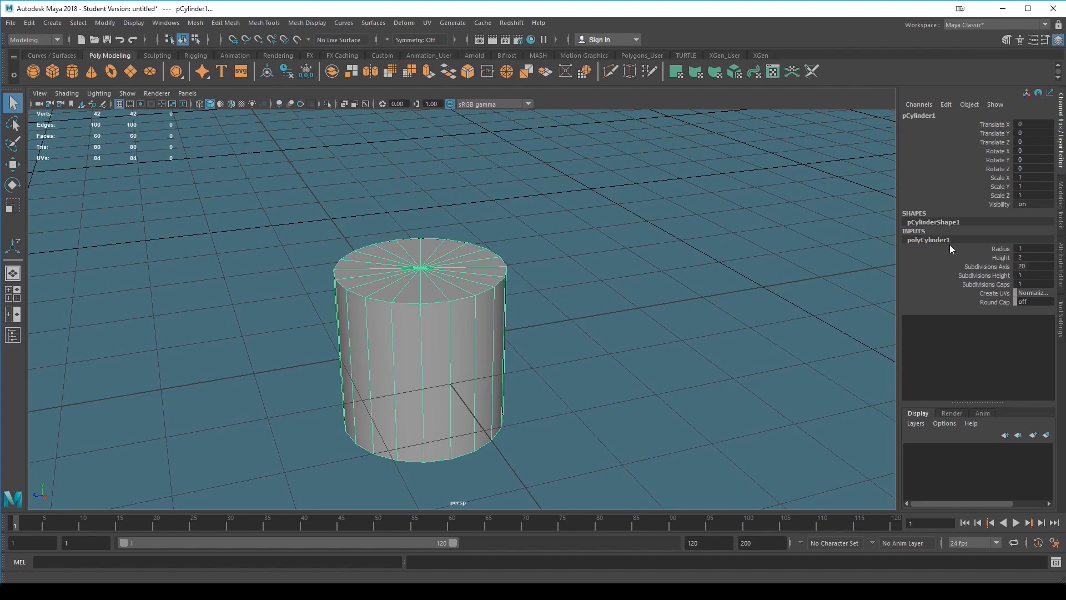
double_click(1033, 266)
key("Return")
left_click_drag(657, 412, 683, 390, "alt")
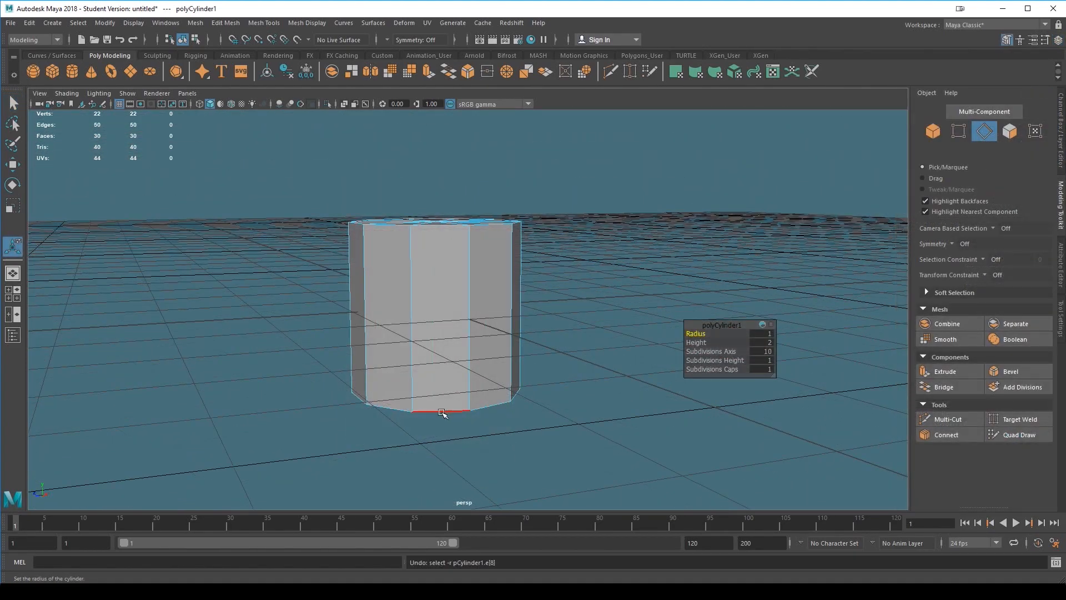
- Bevel the edge loops around the cylinder's top and bottom rims with 2 segments and a fraction of 0.03
double_click(442, 226)
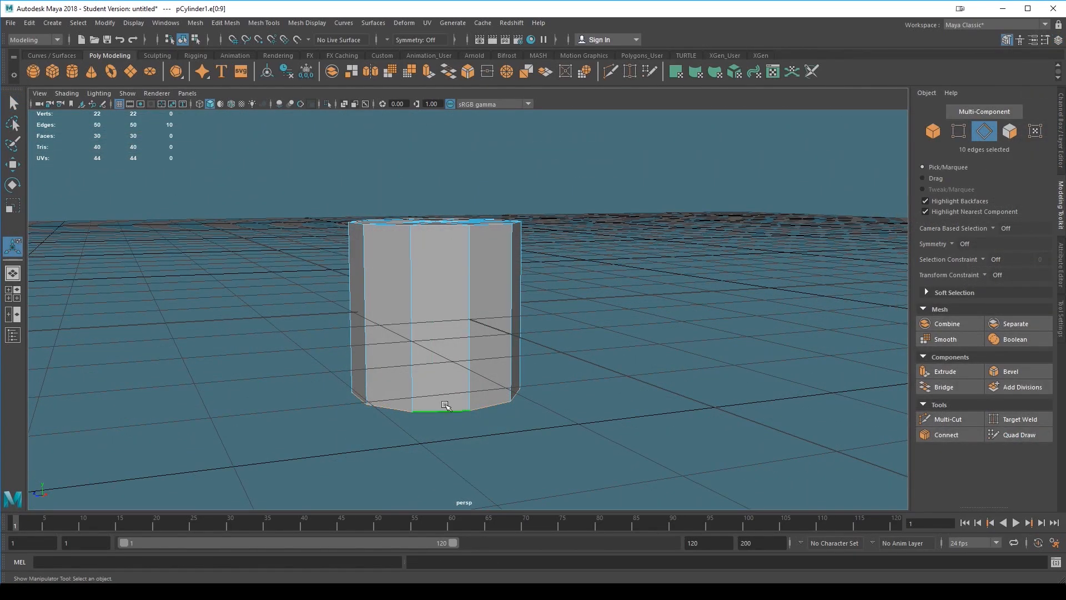
left_click_drag(683, 385, 722, 369, "alt")
left_click(1008, 372)
left_click(704, 340)
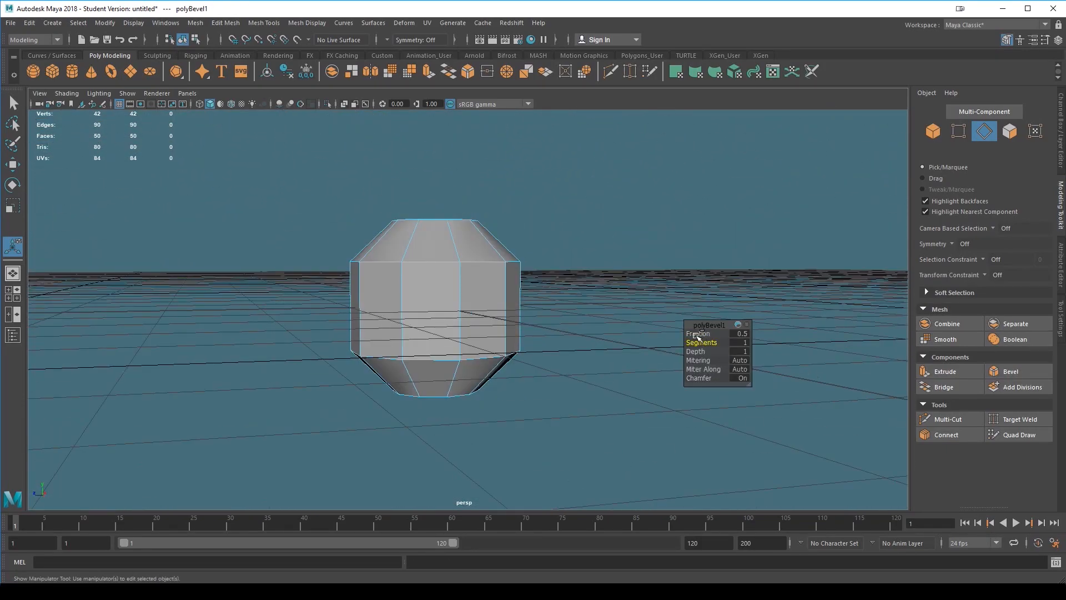
left_click_drag(698, 341, 683, 334)
left_click(701, 334)
- Preview the bevelled cylinder in smooth mesh display, inspect its rims, and return it to normal display
key("3")
left_click_drag(578, 435, 598, 413, "alt")
key("1")
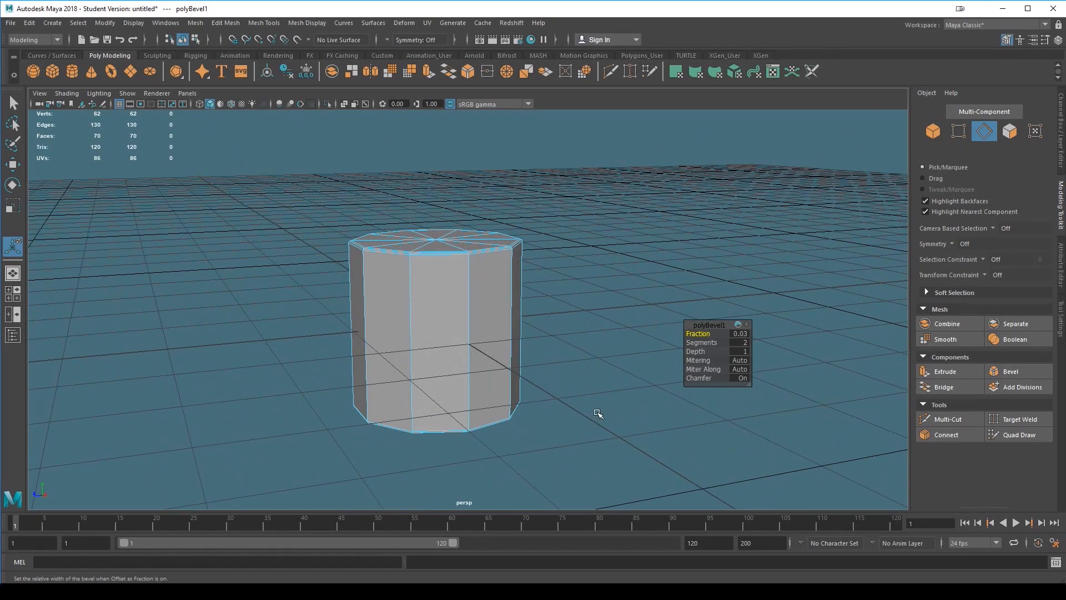
key("q")
left_click_drag(588, 367, 670, 385, "alt")
key("3")
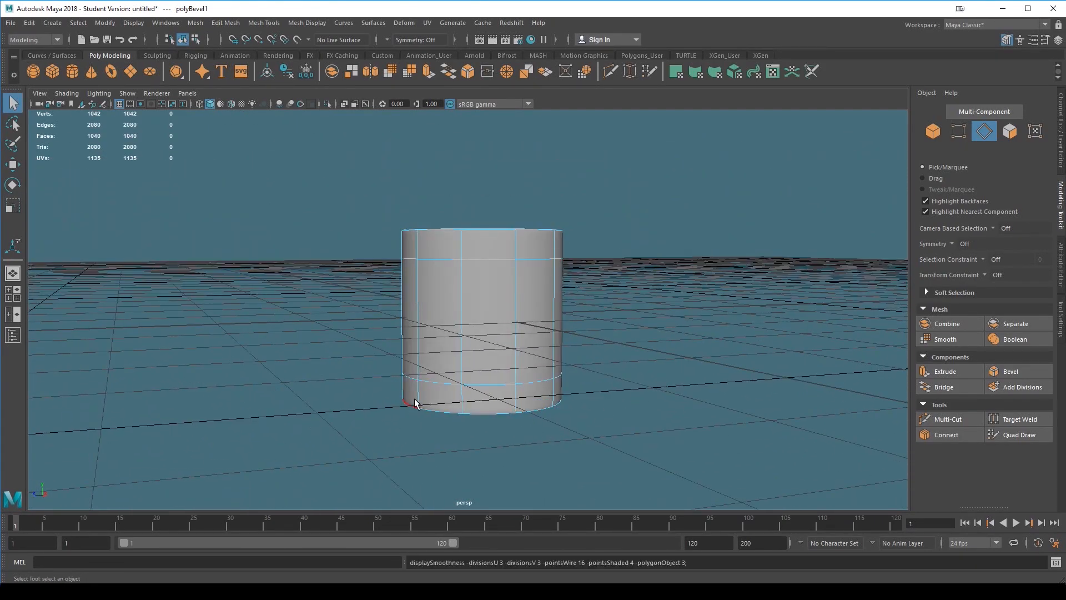
key("1")
- Insert an edge loop around the cylinder just above its bottom rim with Multi-Cut
right_click_drag(455, 410, 625, 461, "alt")
middle_click_drag(625, 461, 609, 355, "alt")
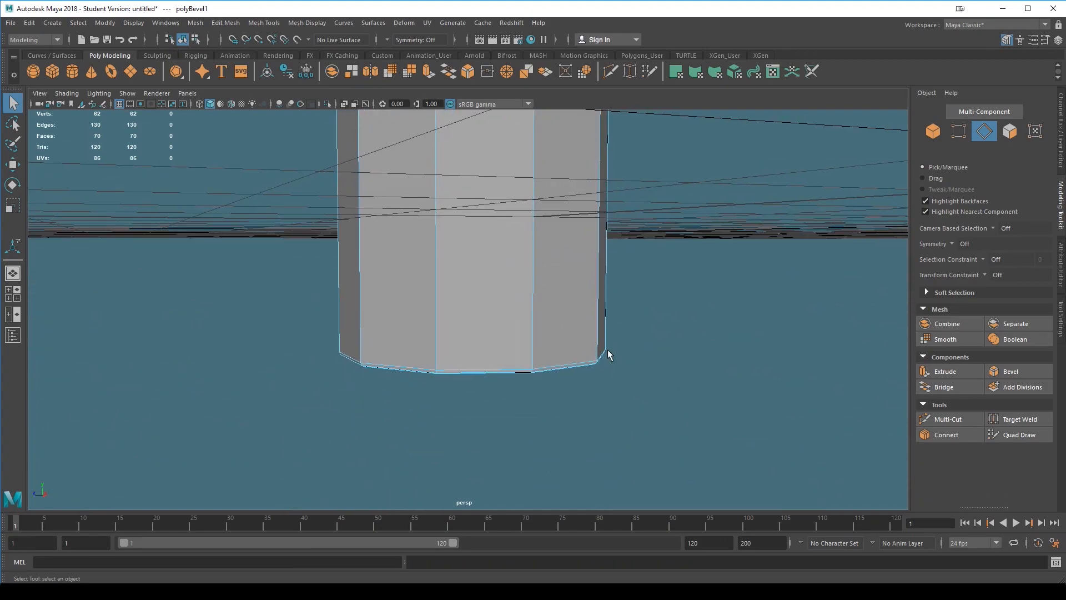
left_click(949, 372)
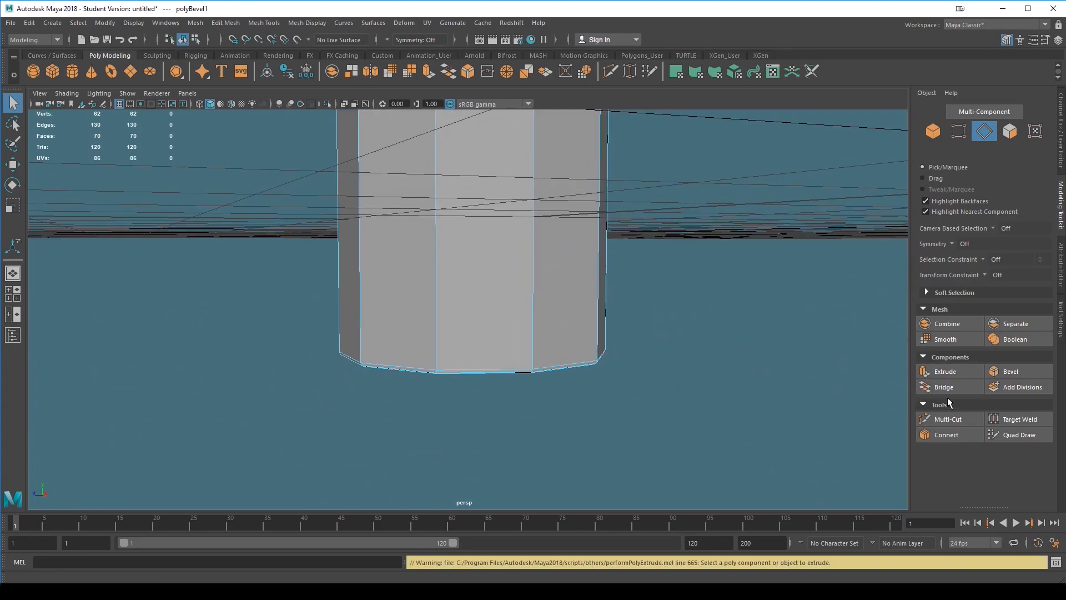
left_click(950, 419)
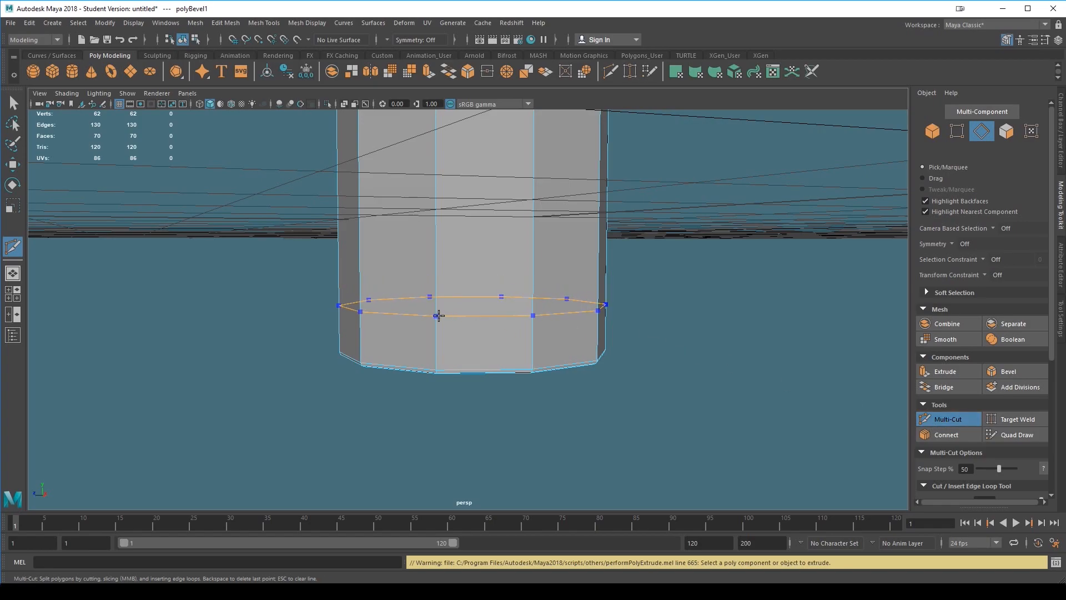
left_click(438, 349, "ctrl")
key("q")
- Select the ring of vertical edges in the narrow band above the bottom rim and convert it to faces
right_click_drag(517, 313, 517, 240)
left_click(434, 361)
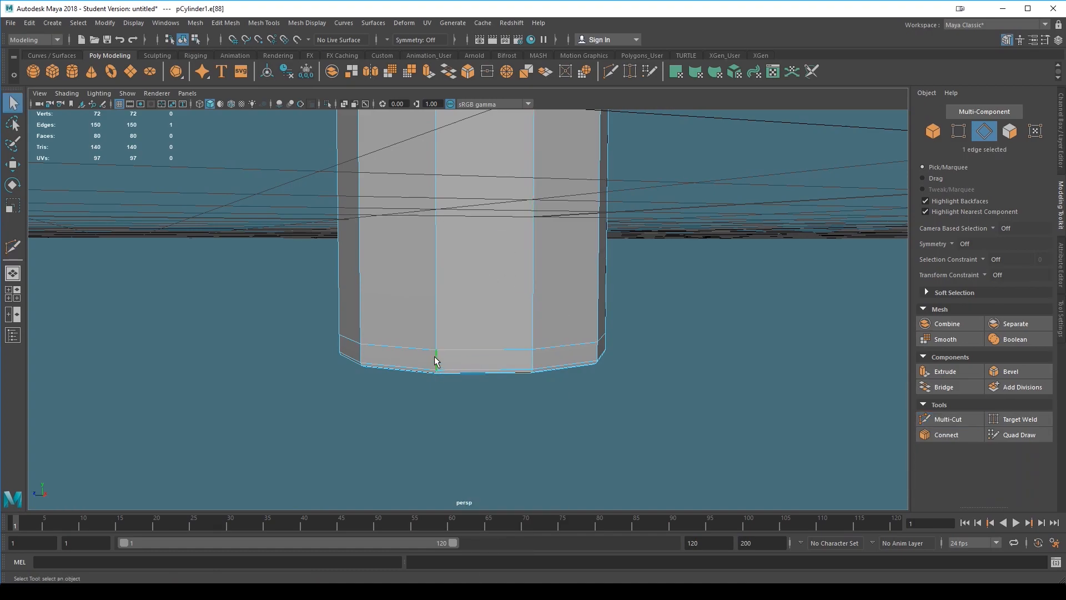
double_click(533, 359, "shift")
left_click_drag(598, 353, 440, 388, "alt")
mouse_move(579, 377)
left_mouse_down("alt")
mouse_move(410, 377)
mouse_move(585, 360)
left_mouse_up("alt")
scroll(726, 406, "down", 3)
scroll(728, 411, "down", 2)
left_click_drag(514, 392, 731, 394, "alt")
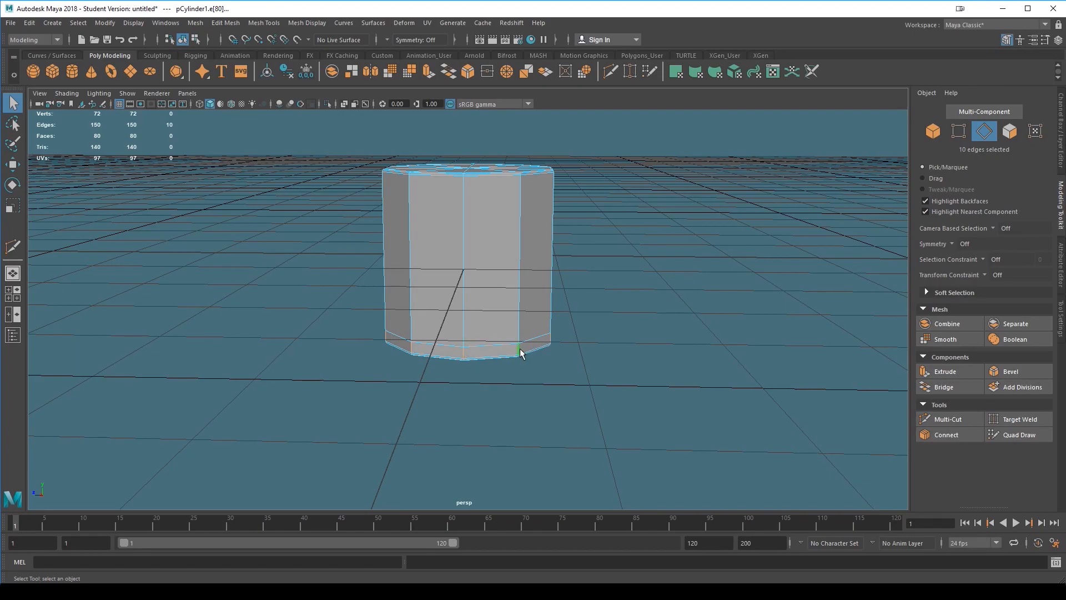
scroll(561, 388, "up", 5)
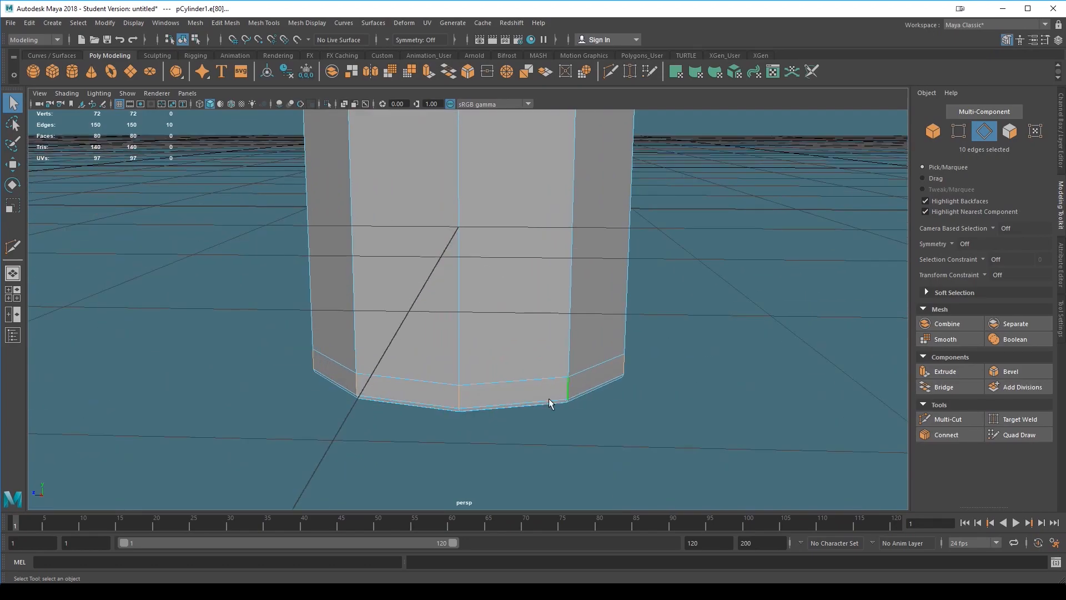
right_click(462, 395, "ctrl")
right_click_drag(463, 396, 465, 444, "ctrl")
- Box-select the faces of the narrow bottom band in the front view, then go back to the perspective view
left_click_drag(693, 466, 634, 449, "alt")
key("space")
left_click_drag(622, 400, 662, 387)
left_click(662, 385)
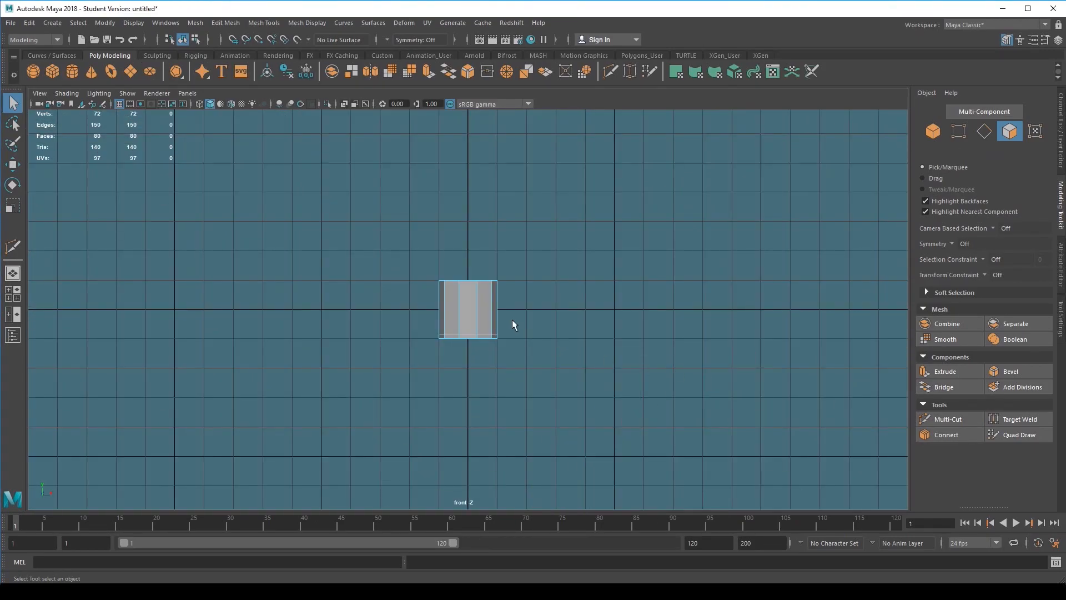
scroll(511, 328, "up", 4)
right_click_drag(492, 269, 493, 301)
scroll(366, 385, "up", 3)
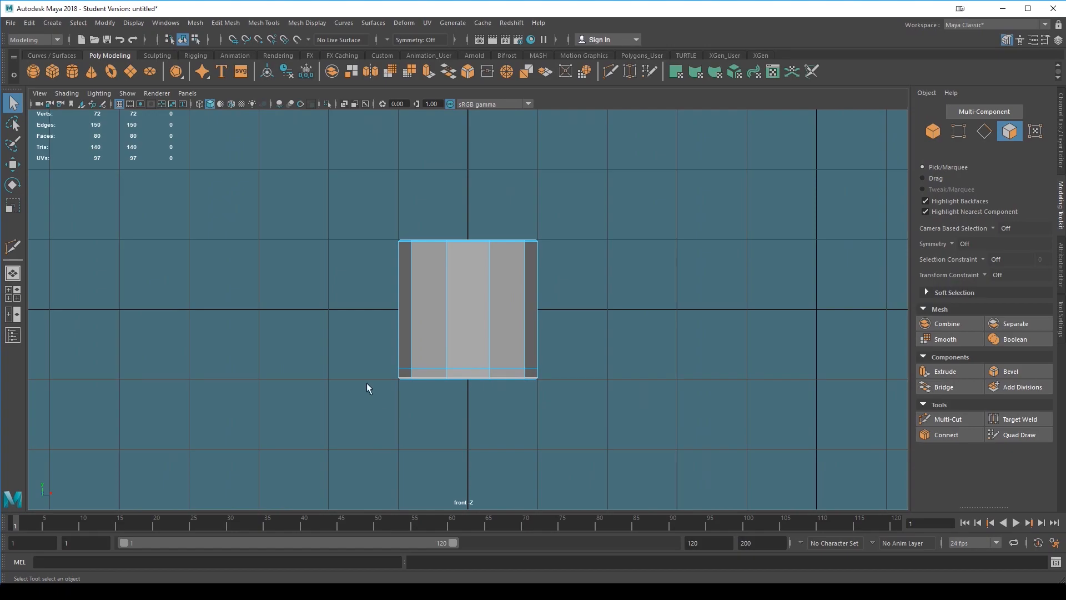
left_click_drag(556, 368, 557, 369)
key("space")
left_click_drag(568, 418, 607, 401)
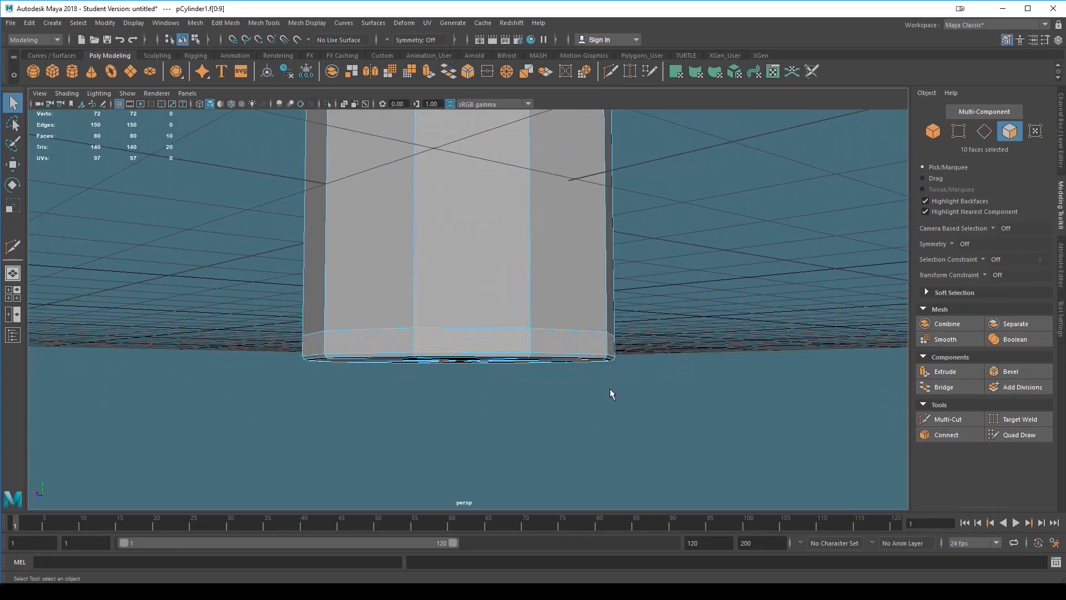
- Clear the face selection, reselect the bottom band's vertical edge ring, and convert it to faces again
right_click_drag(544, 272, 590, 252)
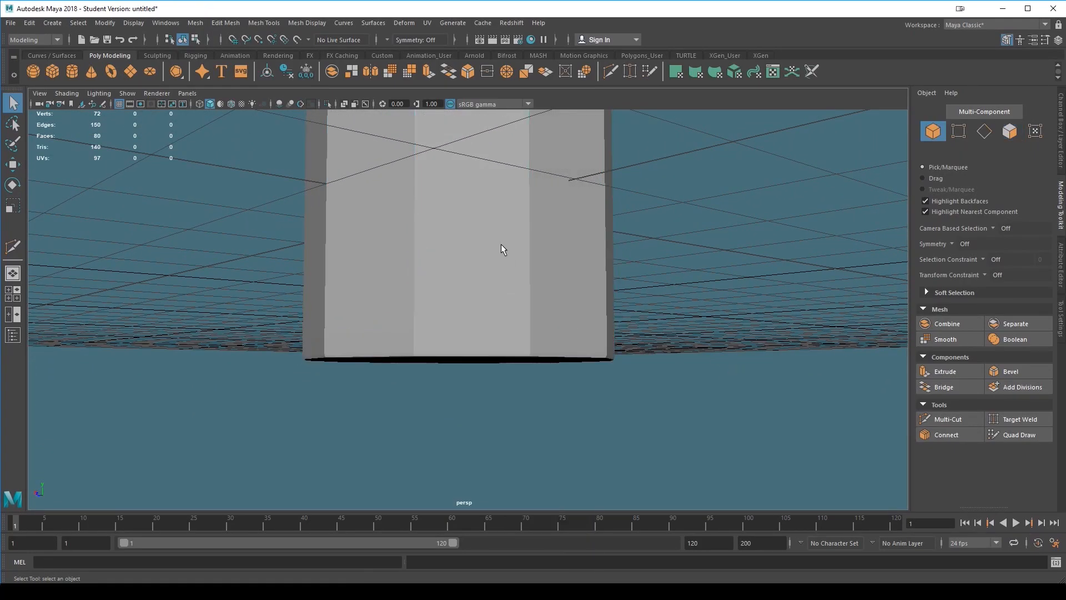
left_click_drag(615, 389, 653, 399, "alt")
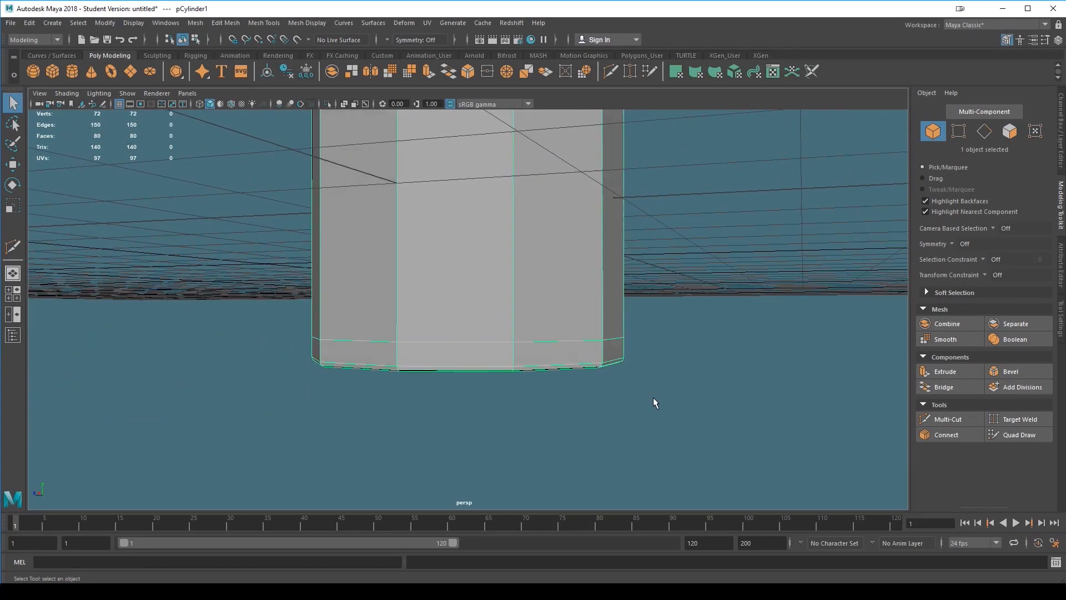
scroll(653, 398, "down", 5)
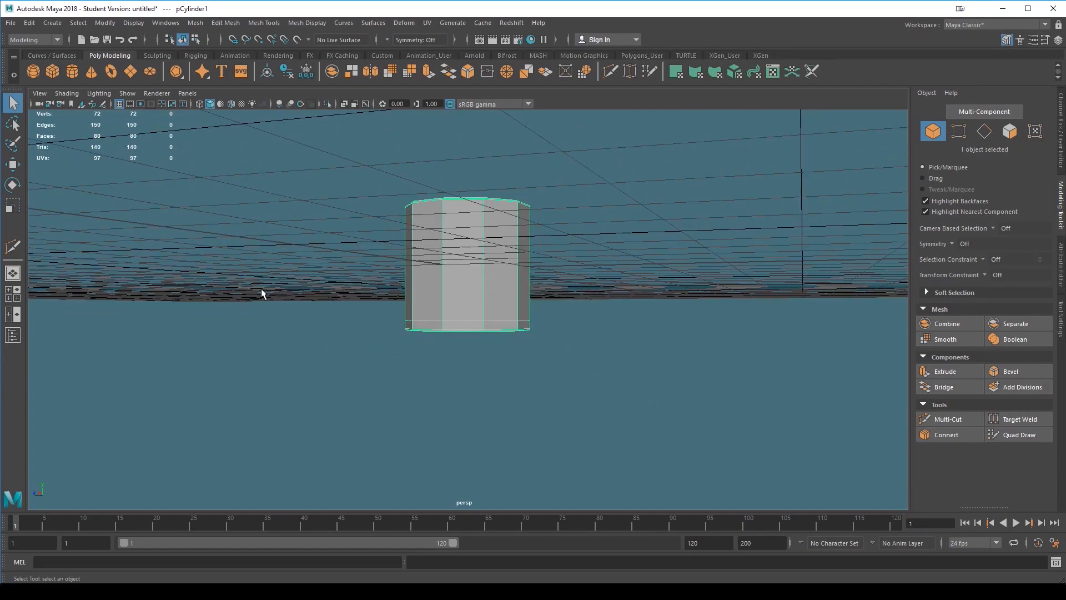
scroll(534, 405, "up", 5)
right_click_drag(482, 268, 481, 241)
left_click(567, 446)
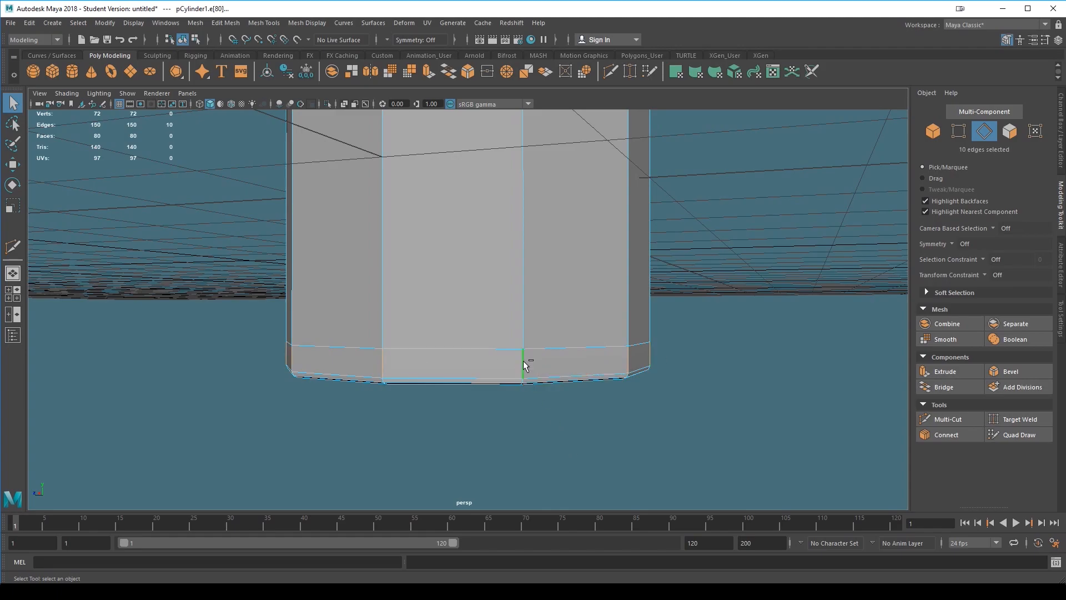
right_click_drag(526, 365, 523, 422, "ctrl")
mouse_move(510, 352)
right_mouse_down("ctrl")
mouse_move(443, 353)
mouse_move(482, 361)
mouse_move(512, 352)
right_mouse_up("ctrl")
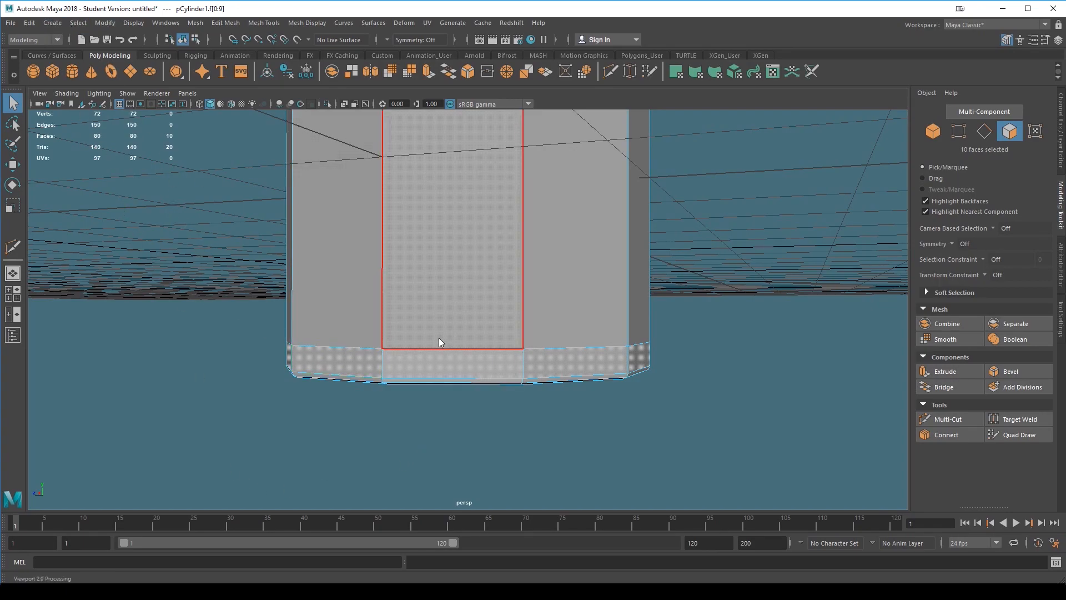
- Restore the bottom band's edge ring selection and convert it with Convert Selection To Faces
key("F10")
left_click(445, 354)
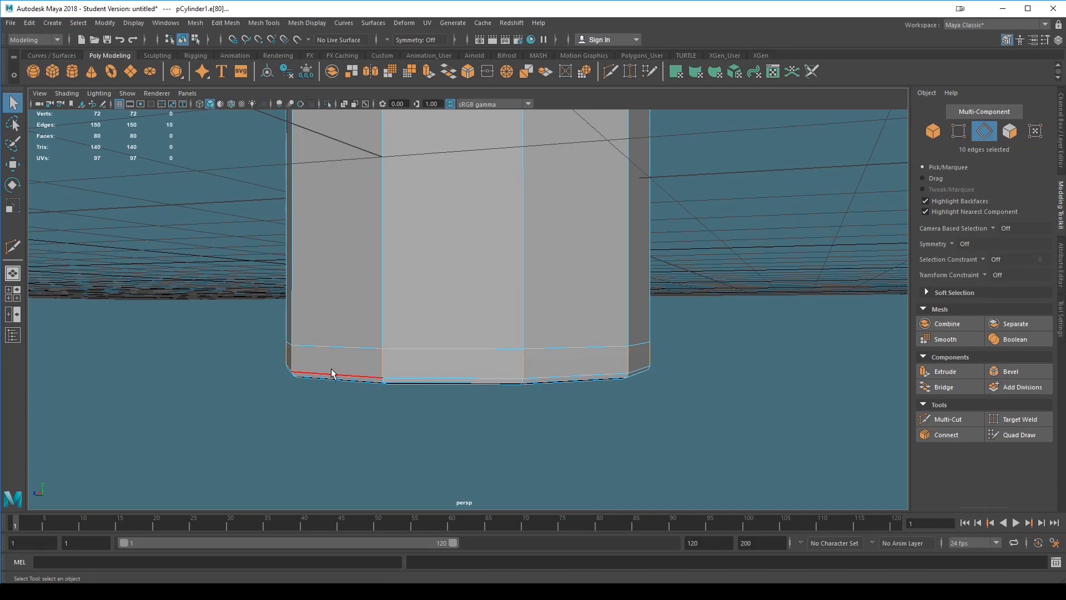
left_click(76, 24)
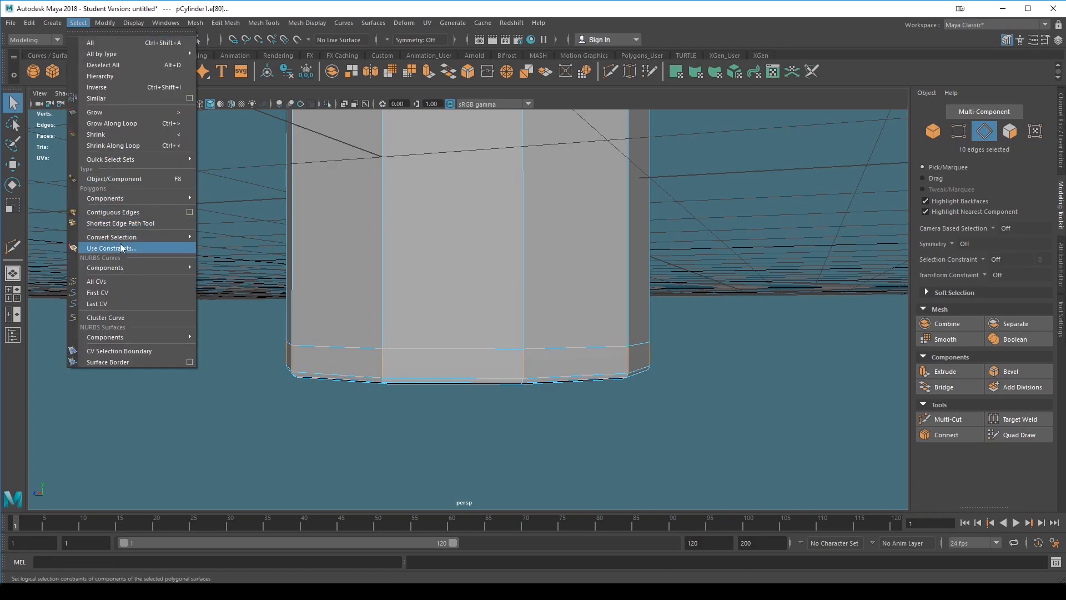
mouse_move(116, 237)
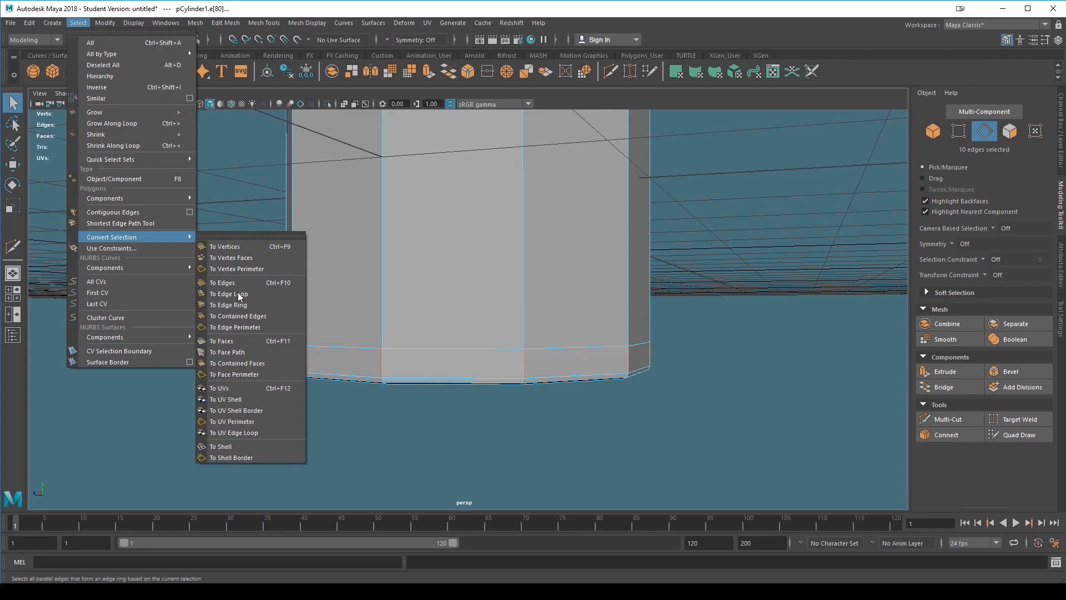
left_click(232, 341)
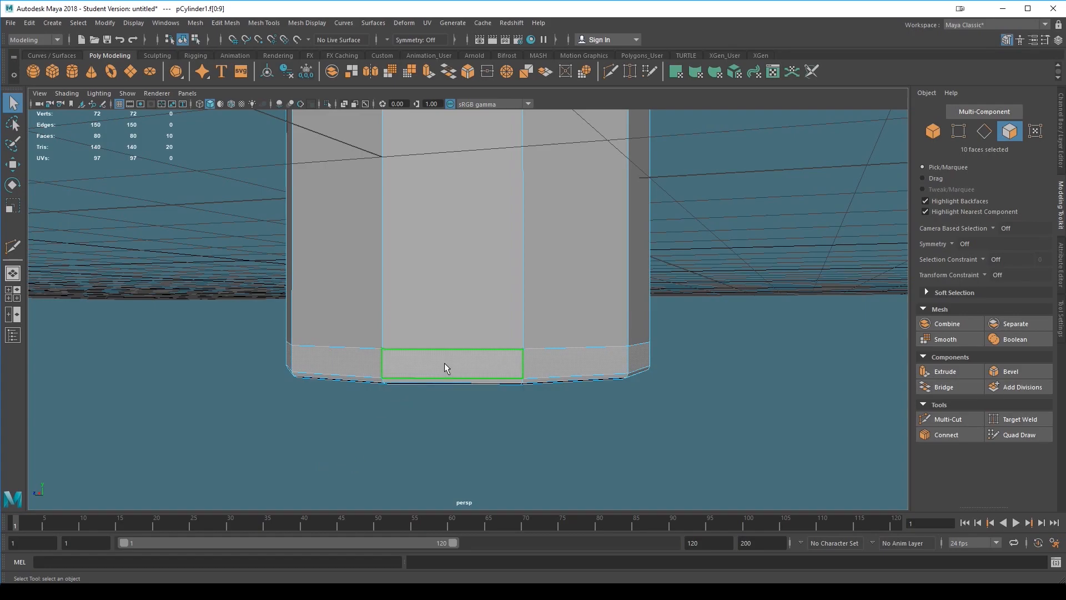
- Examine the selected band of faces around the cylinder from below, from the side and from above
right_click_drag(444, 362, 432, 274)
left_click_drag(611, 445, 310, 422, "alt")
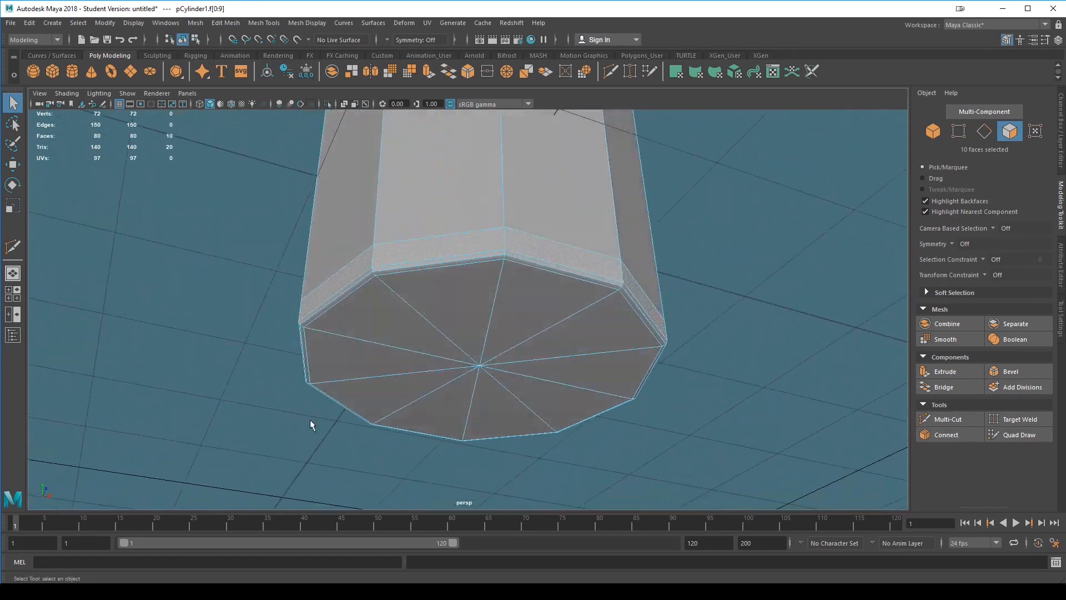
scroll(638, 491, "up", 3)
left_click_drag(710, 406, 711, 434, "alt")
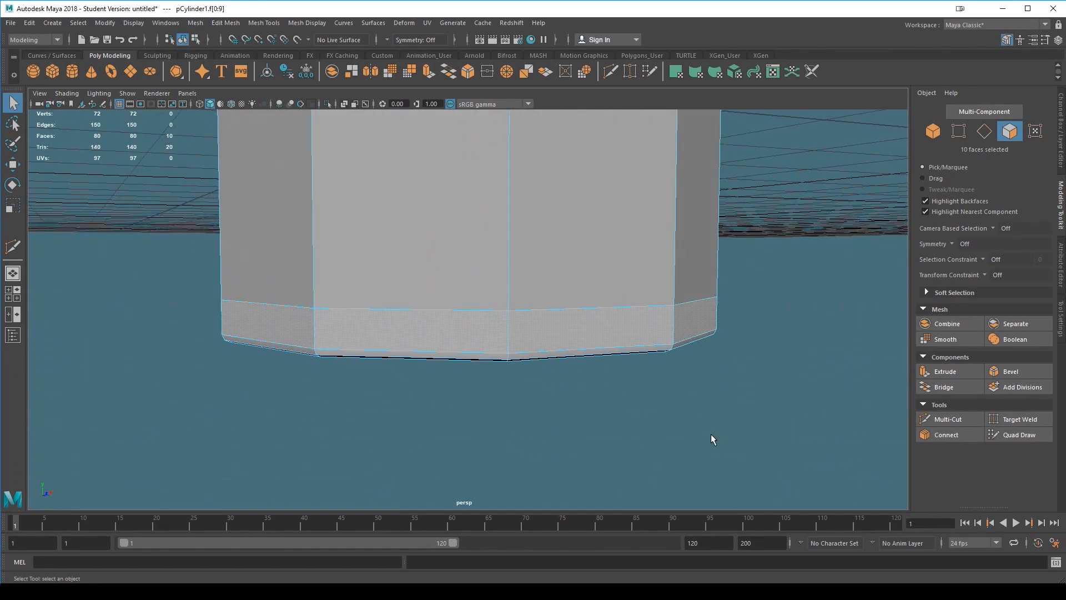
scroll(685, 414, "down", 6)
middle_click_drag(591, 278, 572, 395, "alt")
left_click_drag(581, 281, 476, 304, "alt")
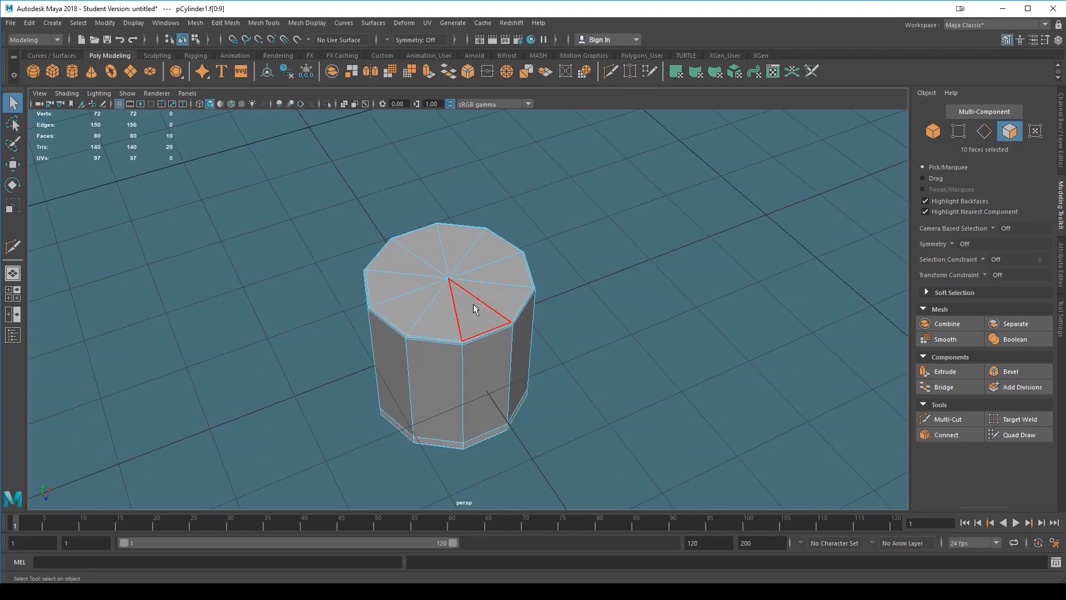
left_click_drag(633, 445, 591, 441, "alt")
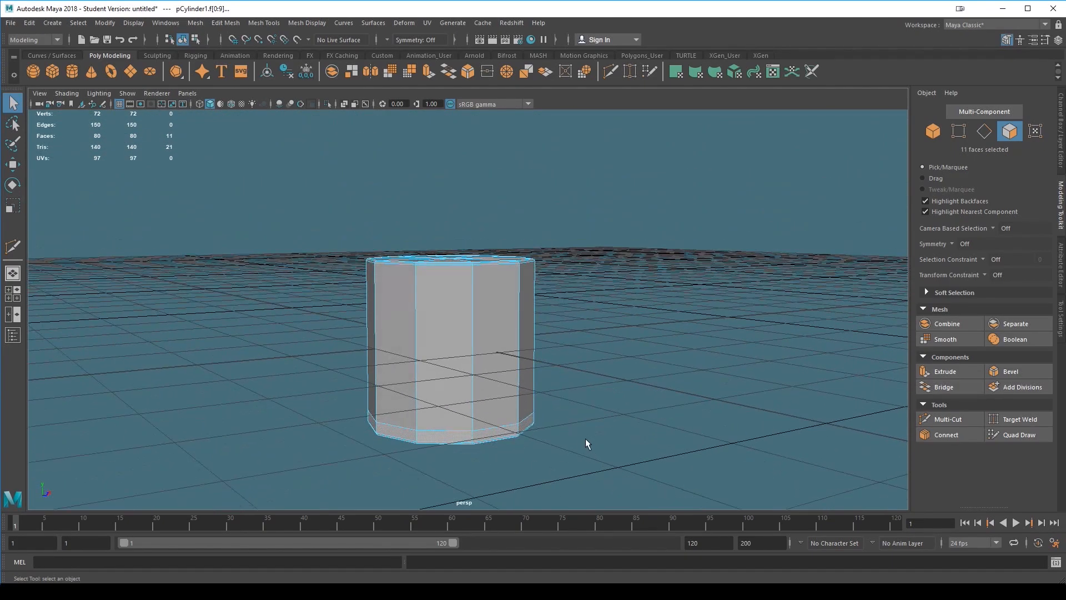
- Remove the one extra face from the selection, keeping only the ten faces of the cylinder's bottom band
middle_click_drag(590, 441, 562, 282, "alt")
right_click_drag(562, 282, 731, 416, "alt")
middle_click_drag(731, 416, 614, 418, "alt")
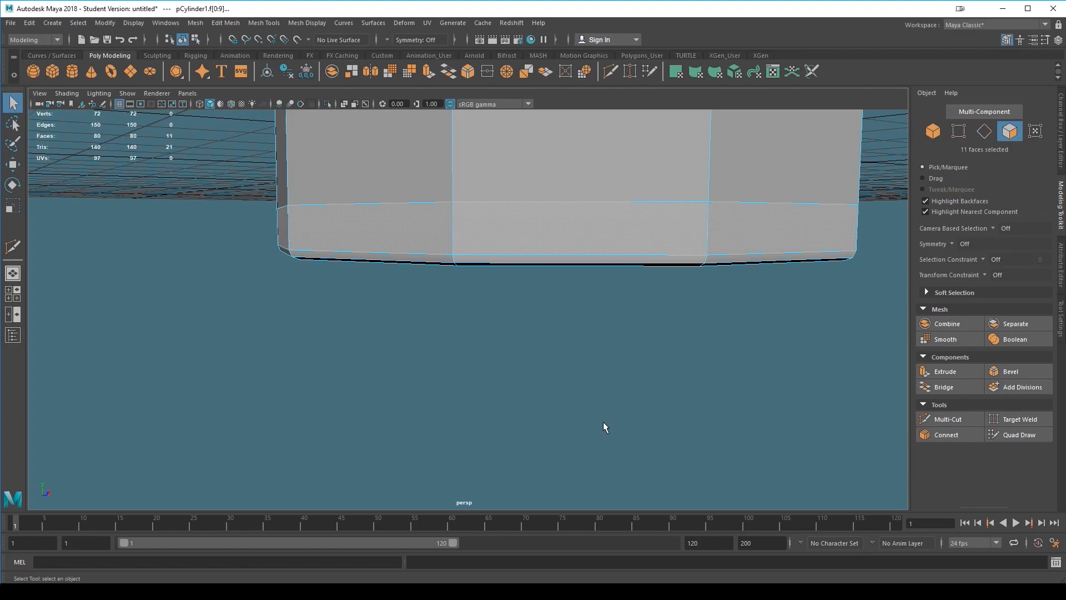
key("a")
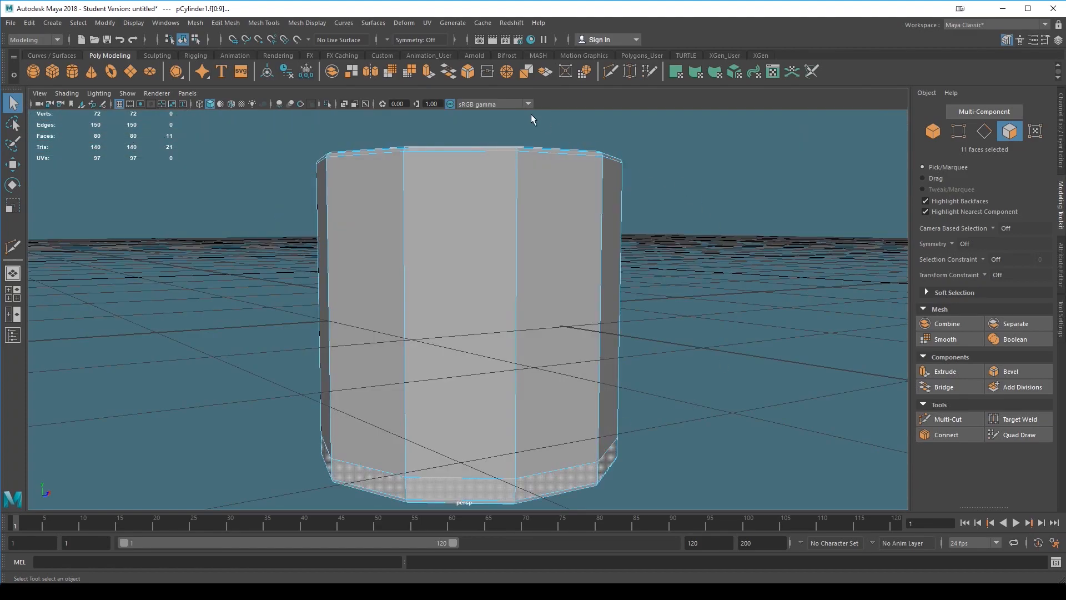
left_click_drag(623, 154, 501, 213, "alt")
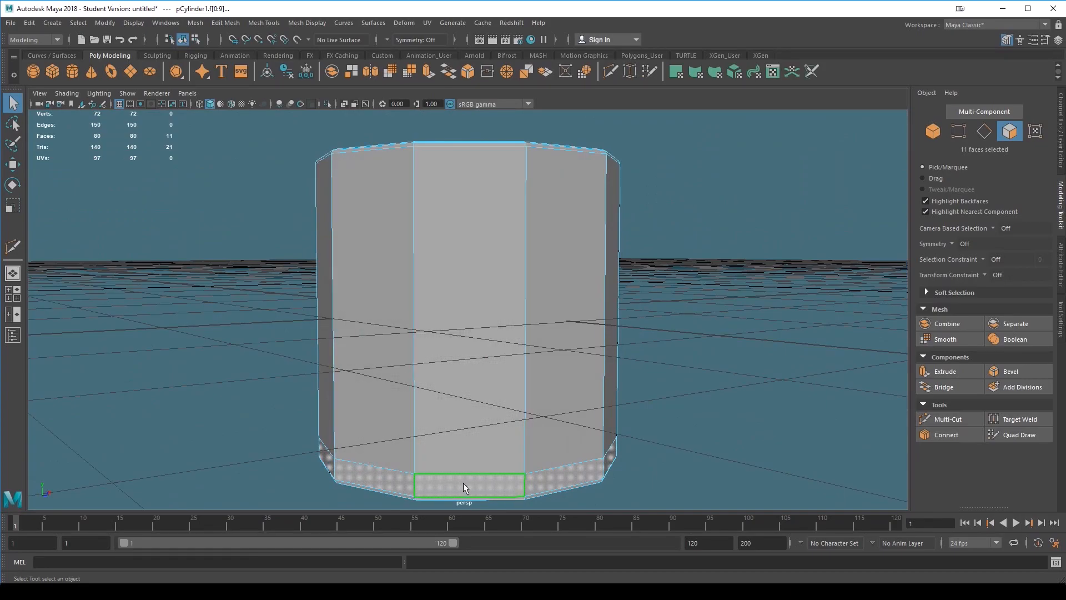
left_click_drag(706, 181, 699, 226, "alt")
left_click(465, 292, "ctrl")
key("f")
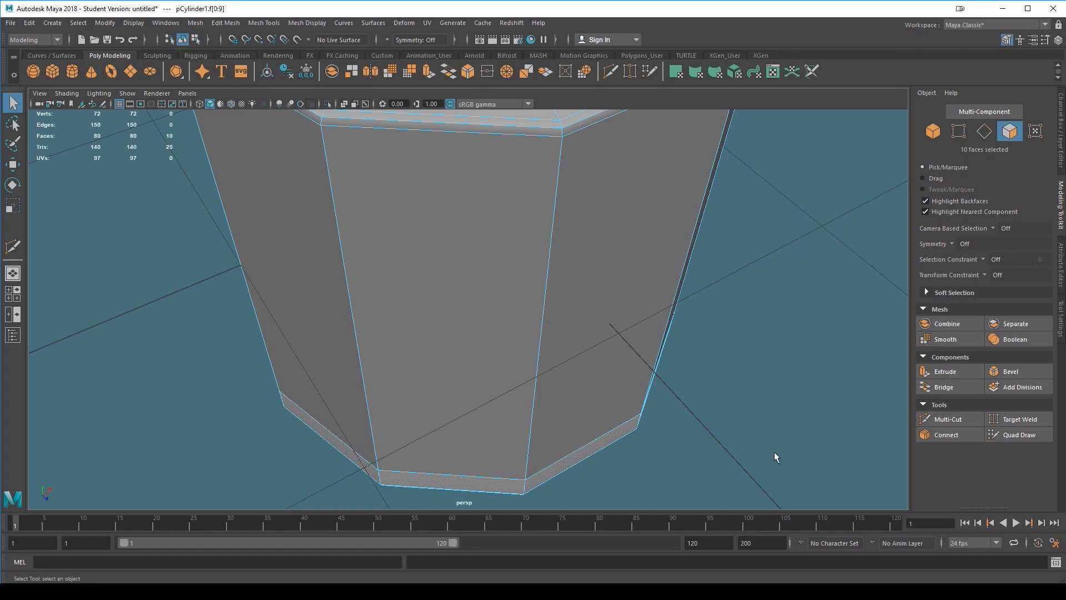
- Extrude the bottom band's faces outward with a thickness of 0.11 to form a rim around the base
left_click_drag(775, 451, 772, 405, "alt")
scroll(773, 406, "up", 2)
left_click_drag(726, 447, 574, 404, "alt")
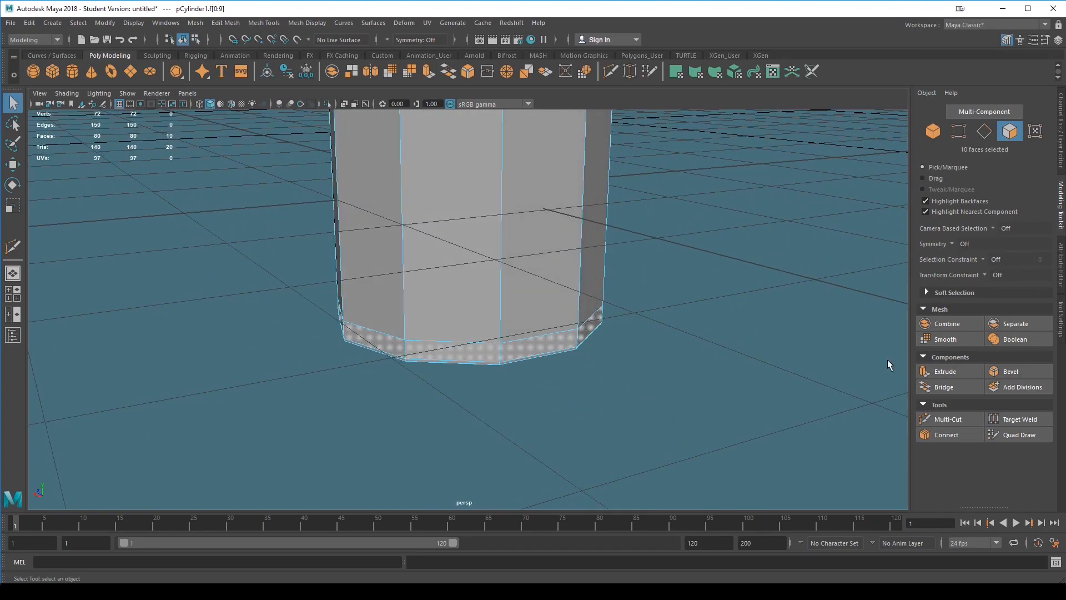
left_click(946, 371)
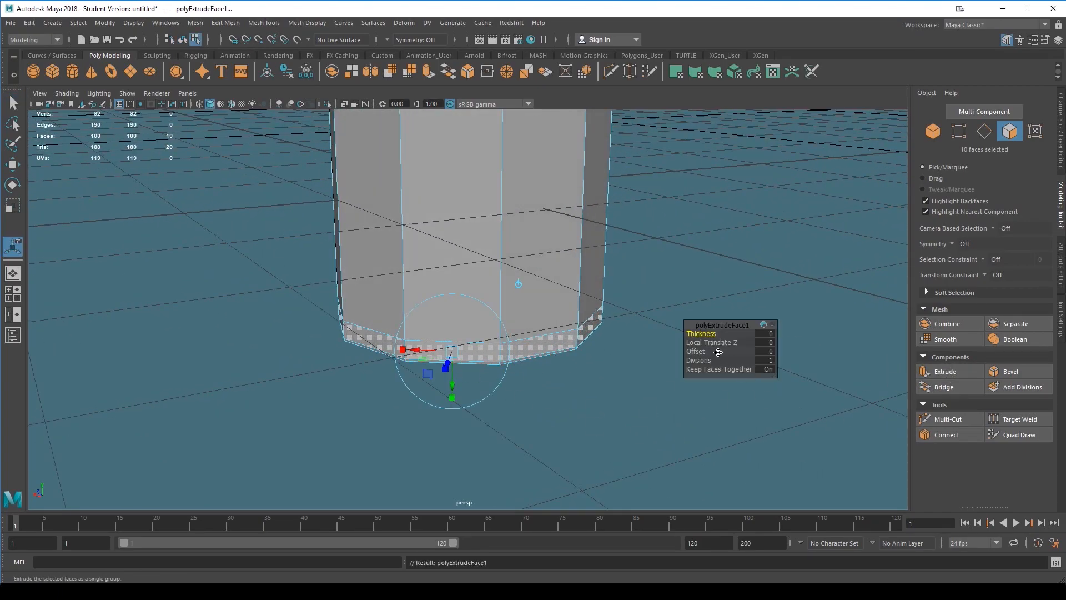
left_click_drag(705, 334, 698, 334)
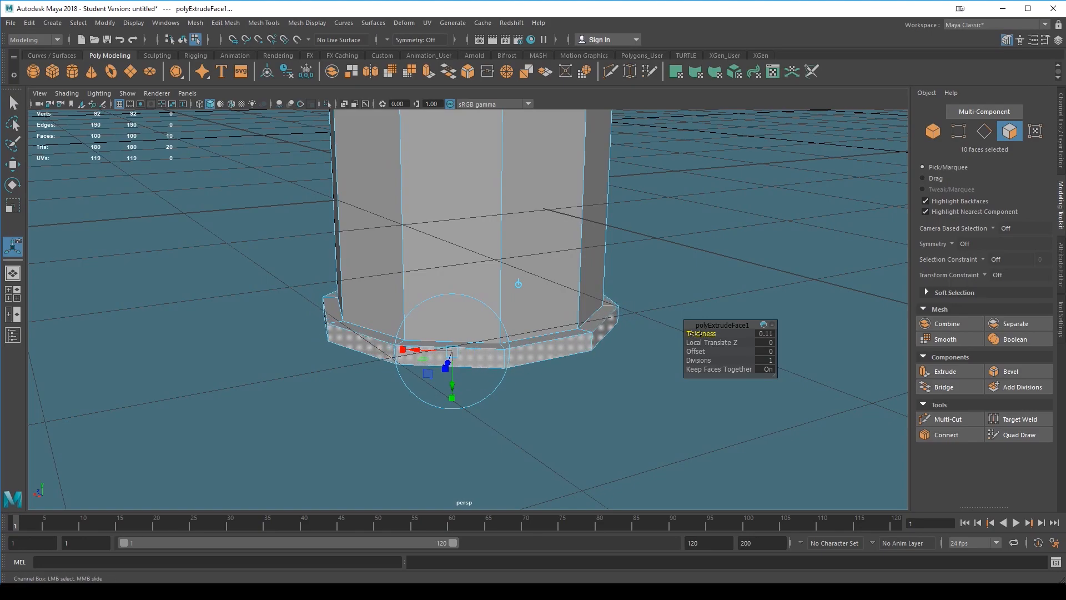
middle_click_drag(586, 409, 575, 434, "alt")
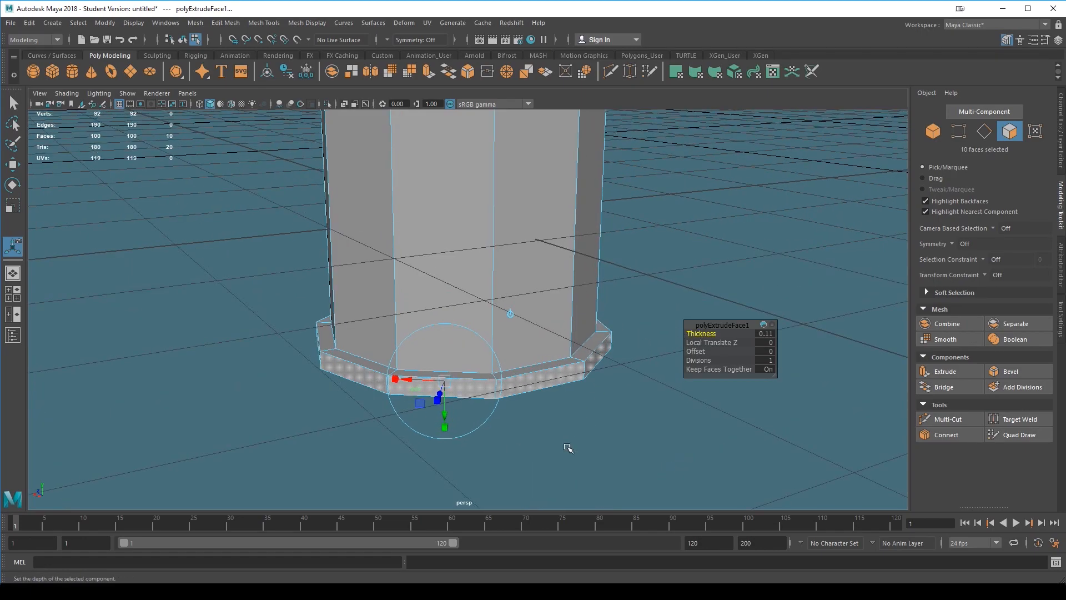
- Select the edge loops where the rim meets the wall and along the rim's outer upper and lower edges
key("q")
right_click_drag(504, 269, 509, 248)
left_click(470, 369)
double_click(471, 371)
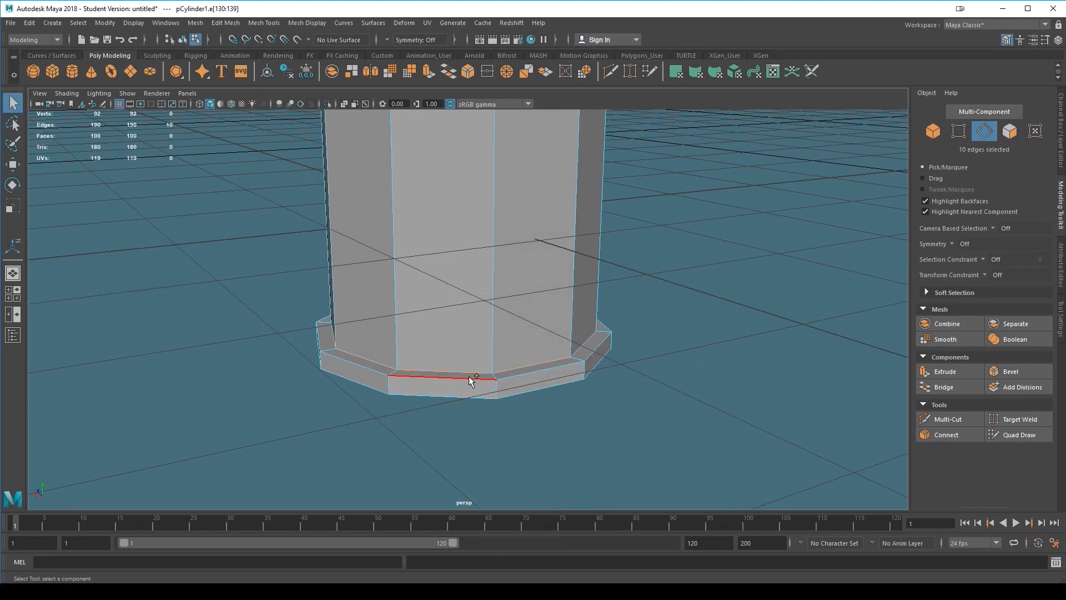
double_click(471, 396, "shift")
left_click_drag(638, 466, 374, 389, "alt")
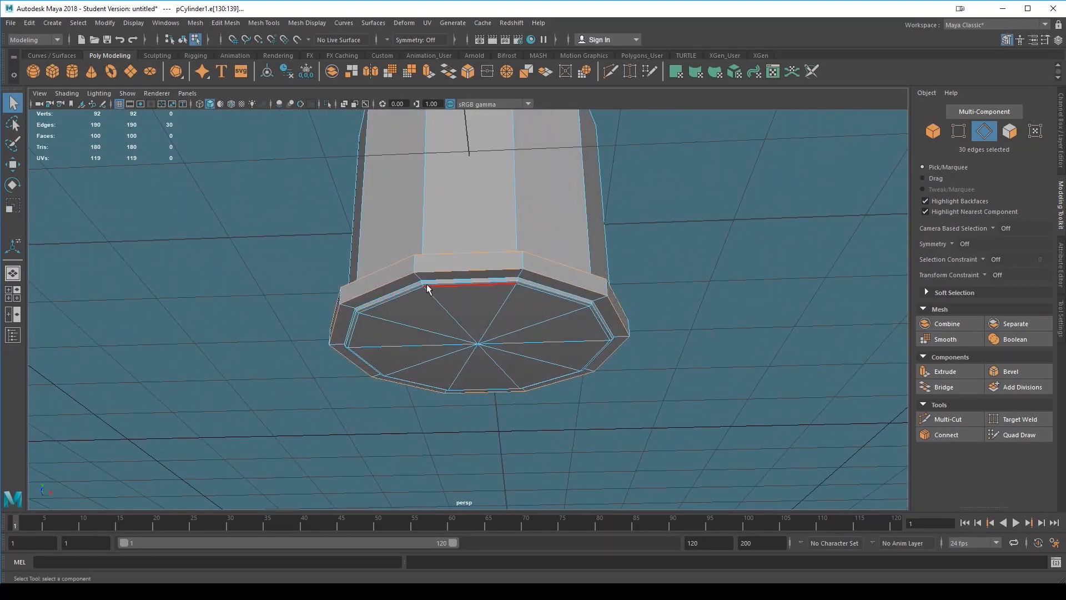
- Add the inner edge loops on the underside of the rim and base to the edge selection
left_click_drag(698, 384, 630, 388, "alt")
mouse_move(695, 357)
left_mouse_down("alt")
mouse_move(714, 317)
mouse_move(690, 357)
left_mouse_up("alt")
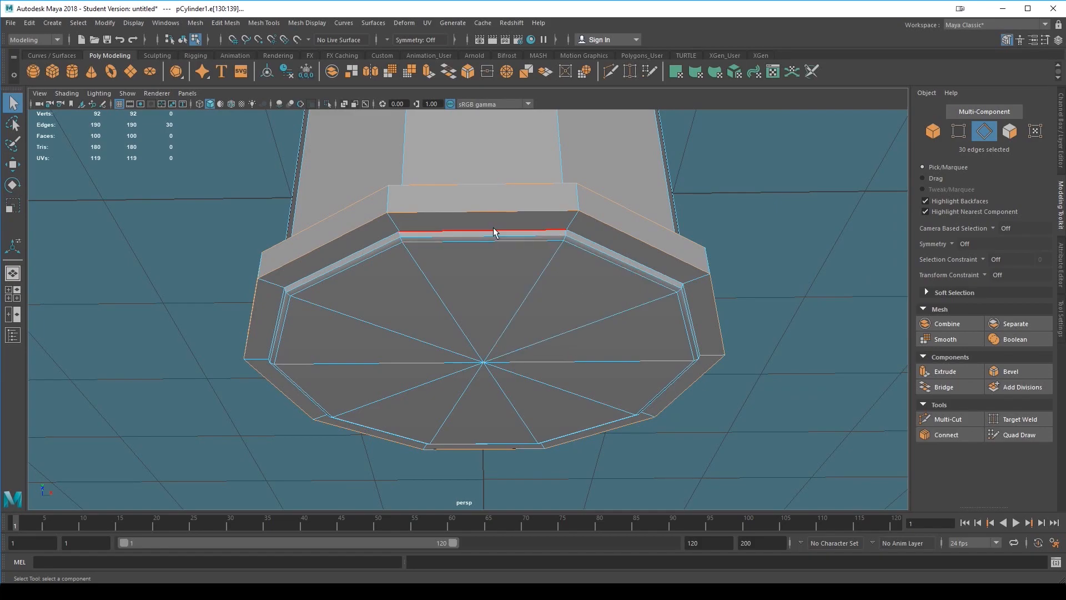
left_click_drag(683, 437, 694, 449, "alt")
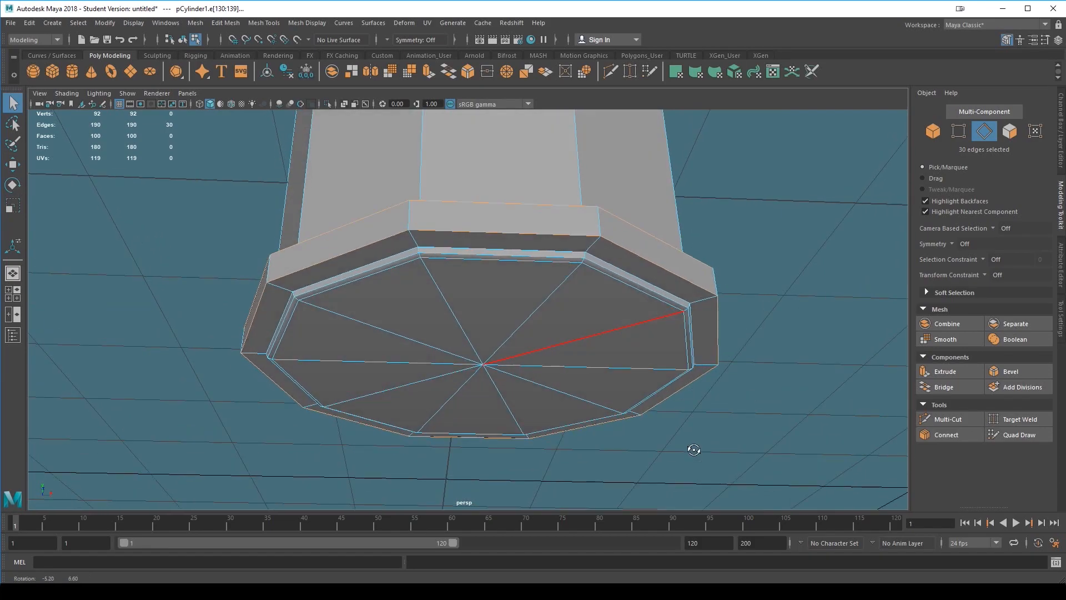
double_click(491, 245, "shift")
double_click(489, 256, "shift")
left_click_drag(483, 263, 572, 134, "alt")
left_click_drag(690, 315, 481, 302, "alt")
left_click_drag(674, 349, 625, 329, "alt")
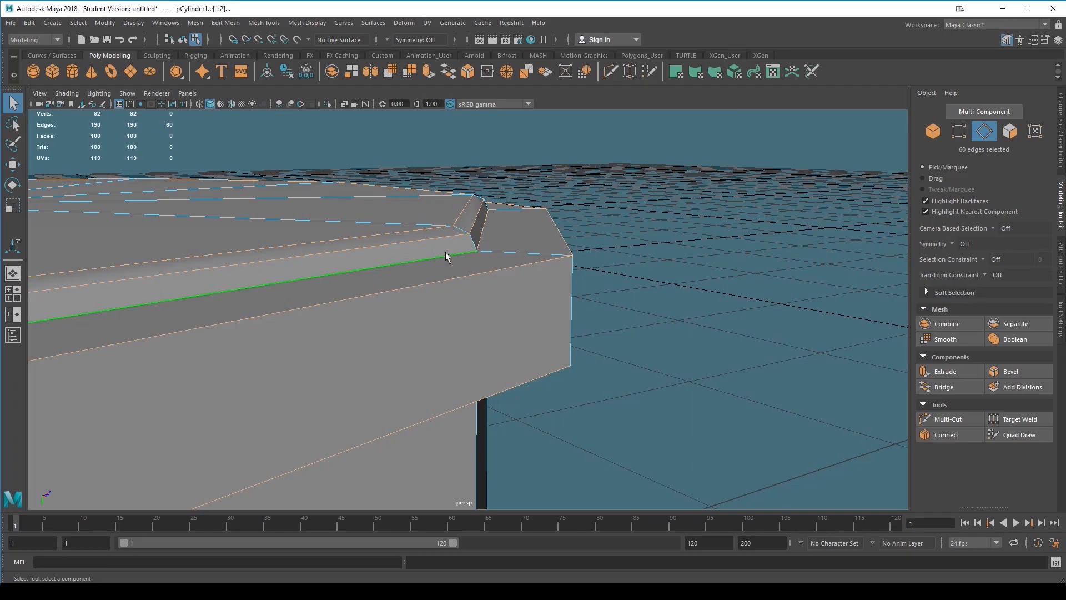
left_click_drag(436, 262, 664, 409, "alt")
- Examine the rim in smooth mesh preview, then restore the unsmoothed display
key("3")
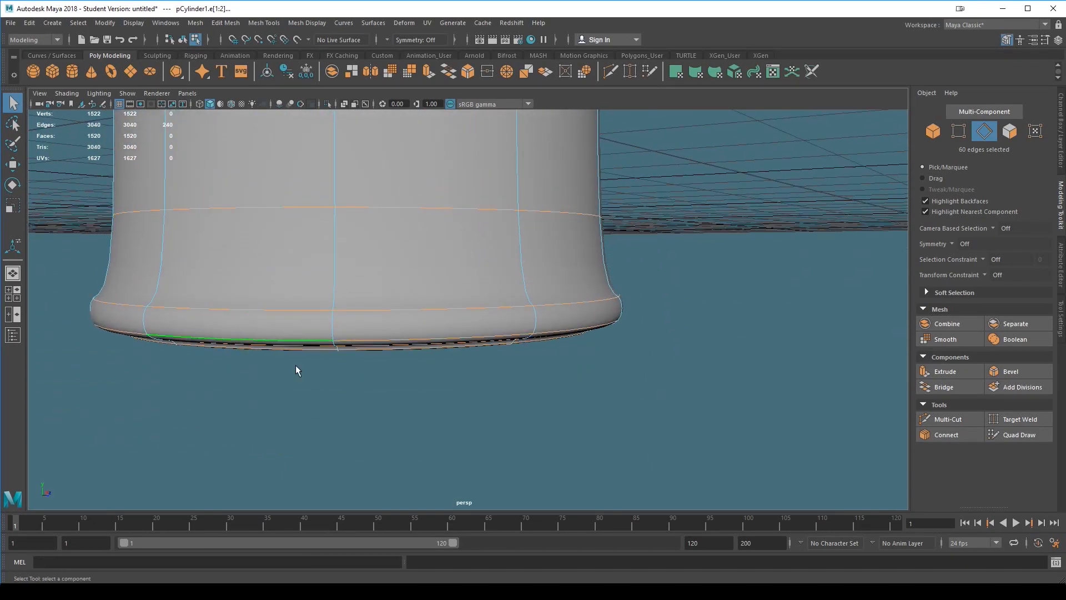
scroll(587, 371, "down", 4)
scroll(565, 417, "up", 4)
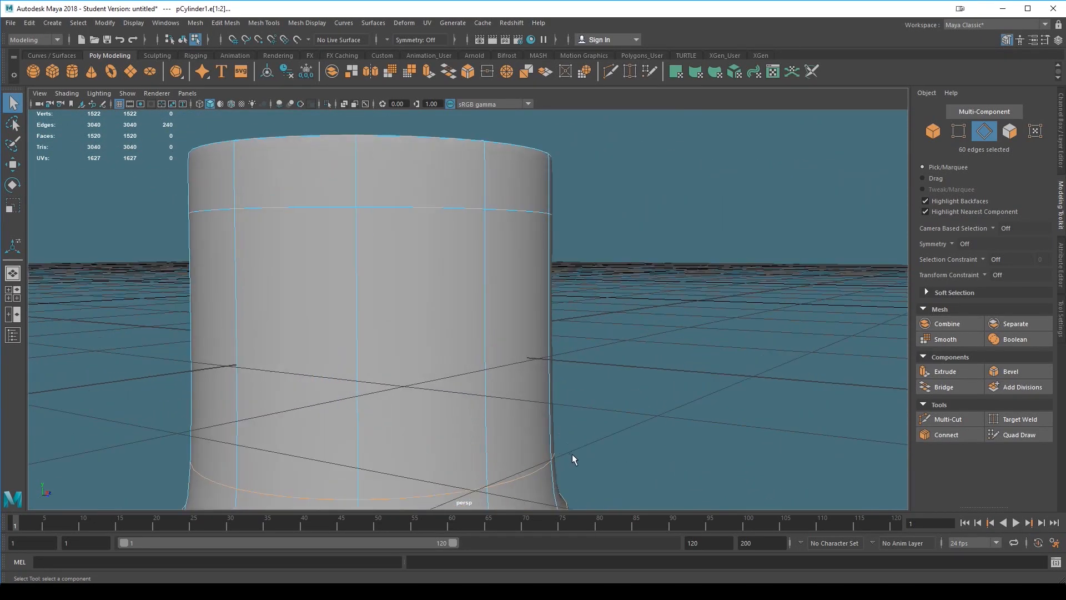
left_click_drag(571, 452, 643, 340, "alt")
key("1")
scroll(618, 432, "up", 3)
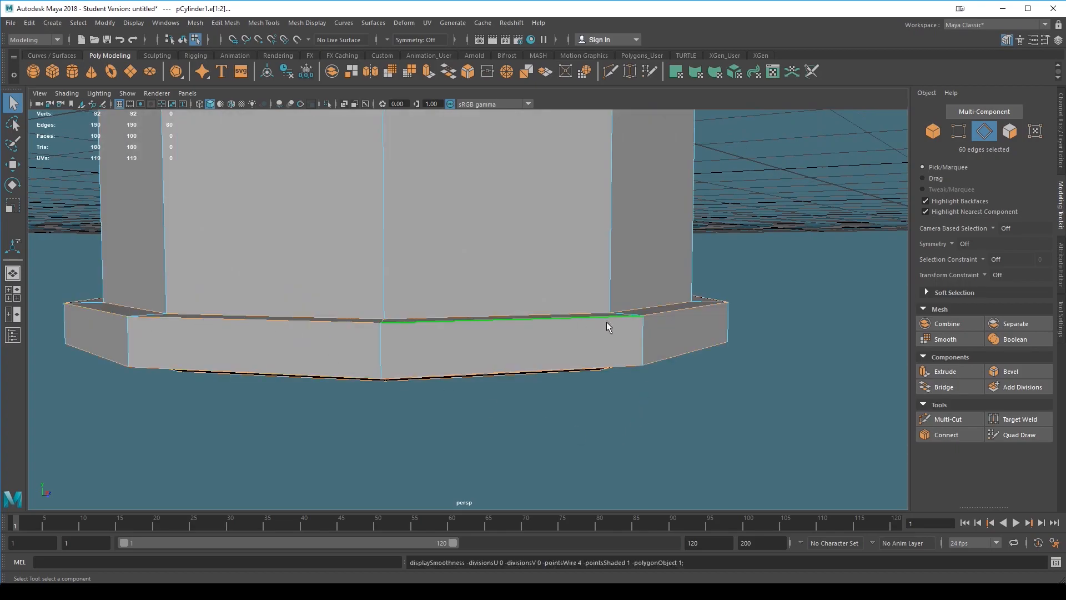
- Bevel the selected rim edges with a fraction of 0.38 and one segment, checking the smooth preview
left_click(1008, 370)
mouse_move(698, 333)
left_mouse_down()
mouse_move(677, 338)
mouse_move(689, 338)
left_mouse_up()
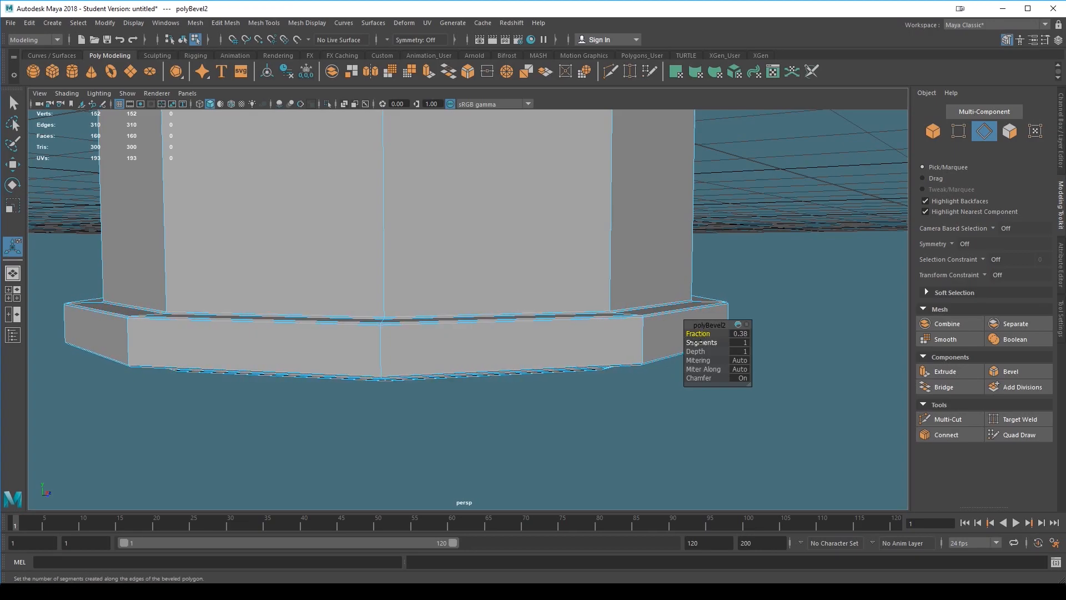
key("3")
mouse_move(601, 472)
left_mouse_down("alt")
mouse_move(617, 483)
mouse_move(610, 488)
left_mouse_up("alt")
left_click_drag(701, 343, 695, 342)
left_click_drag(638, 459, 611, 455, "alt")
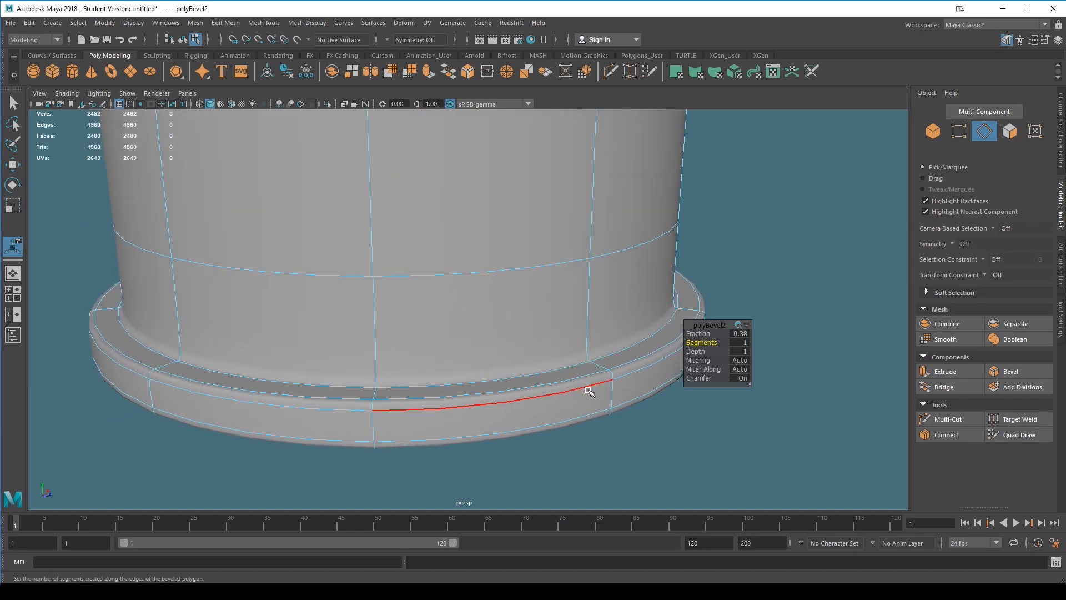
key("1")
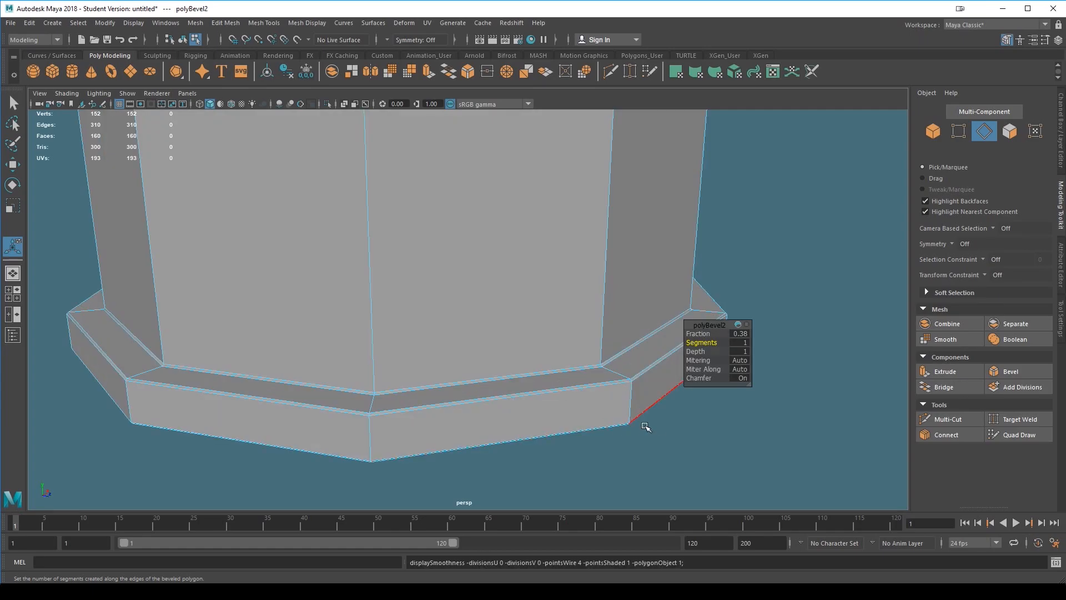
- Return to object mode and compare the whole cylinder's smooth preview with its unsmoothed mesh
key("q")
right_click_drag(573, 268, 622, 254)
scroll(736, 452, "down", 4)
key("3")
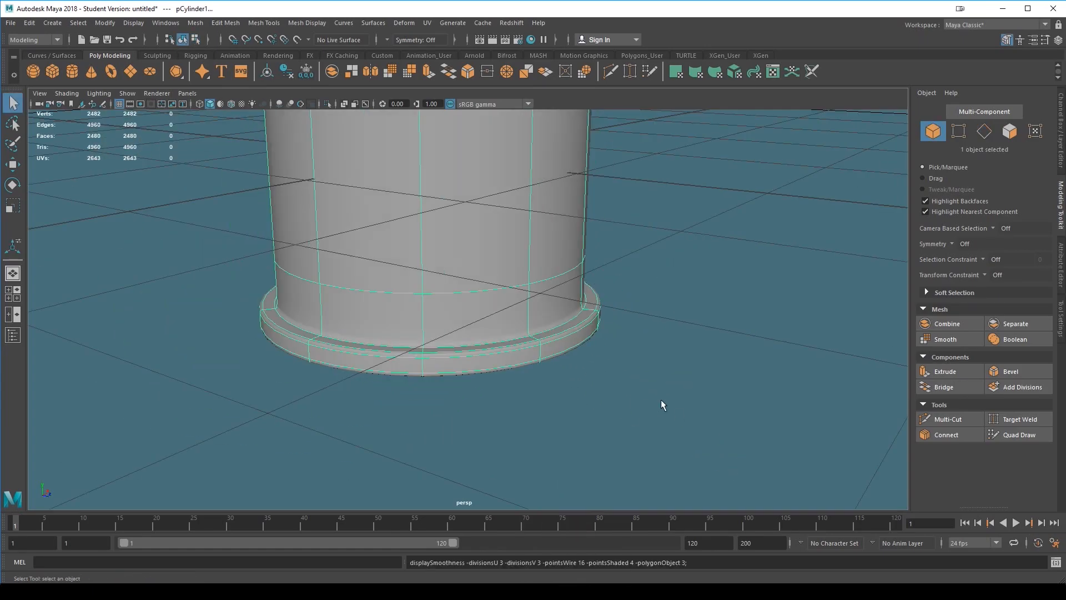
left_click(681, 431)
left_click_drag(681, 431, 600, 410, "alt")
left_click(434, 323)
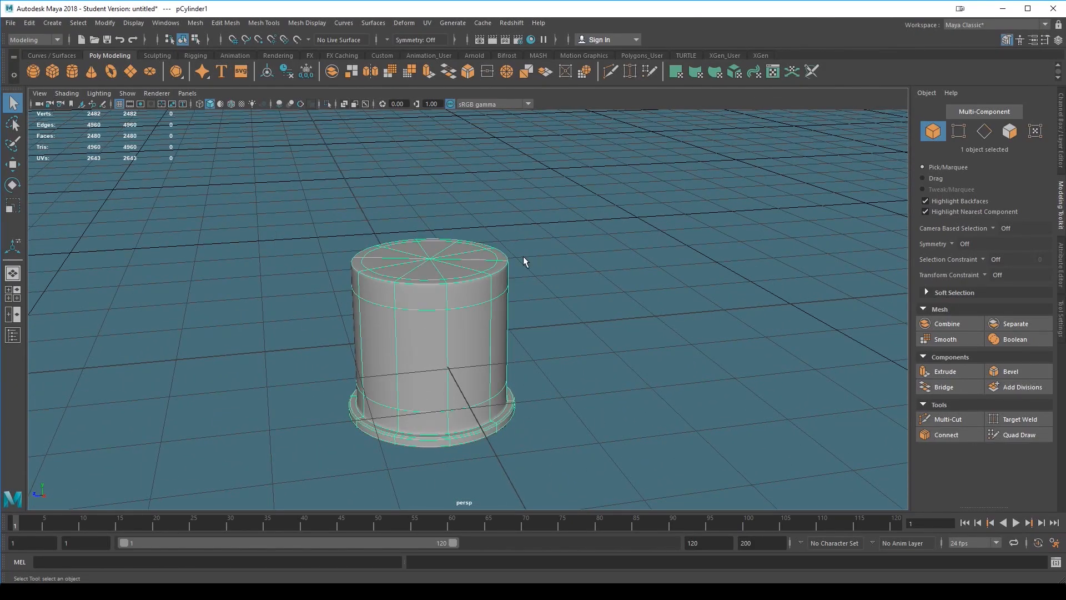
key("1")
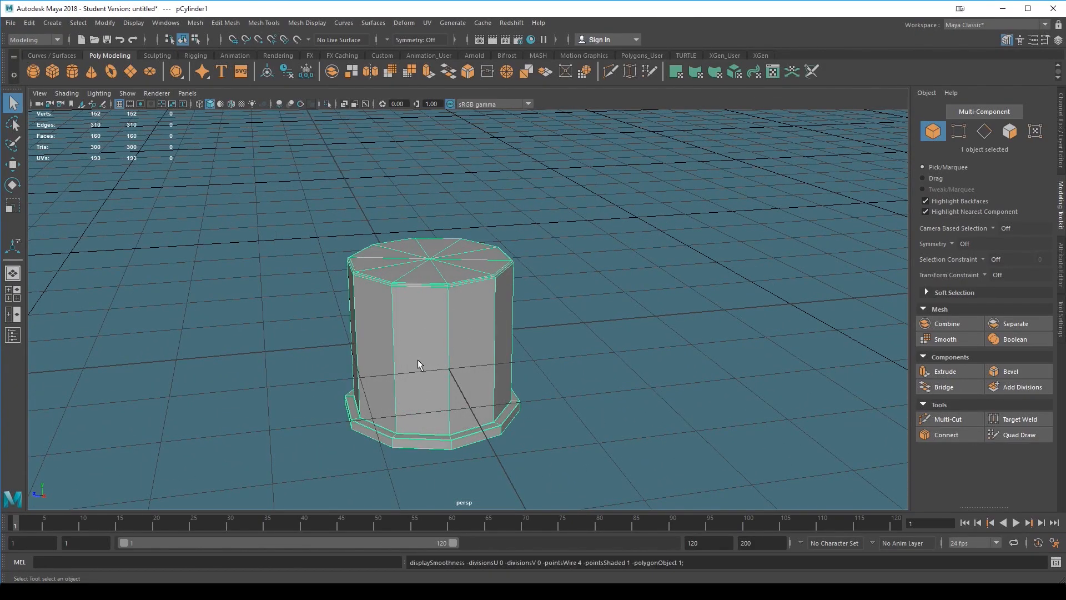
key("3")
key("1")
left_click_drag(569, 378, 614, 366, "alt")
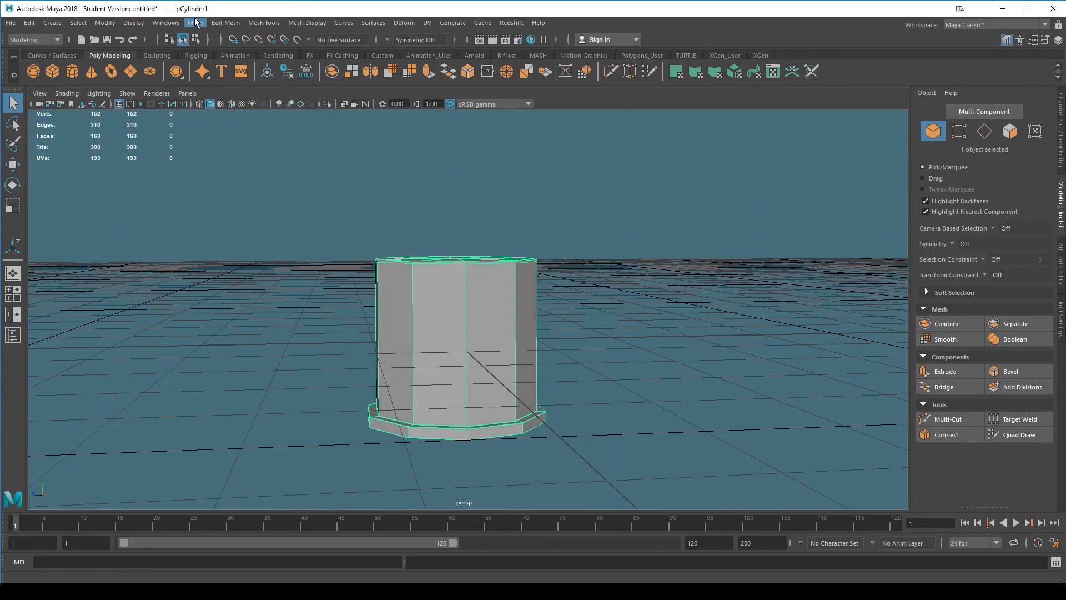
- Apply the Smooth operation to the cylinder mesh and set its divisions to 2
left_click(196, 22)
left_click(228, 126)
mouse_move(604, 421)
left_mouse_down("alt")
mouse_move(619, 429)
mouse_move(624, 372)
mouse_move(614, 406)
mouse_move(598, 395)
mouse_move(601, 412)
left_mouse_up("alt")
left_click(615, 407)
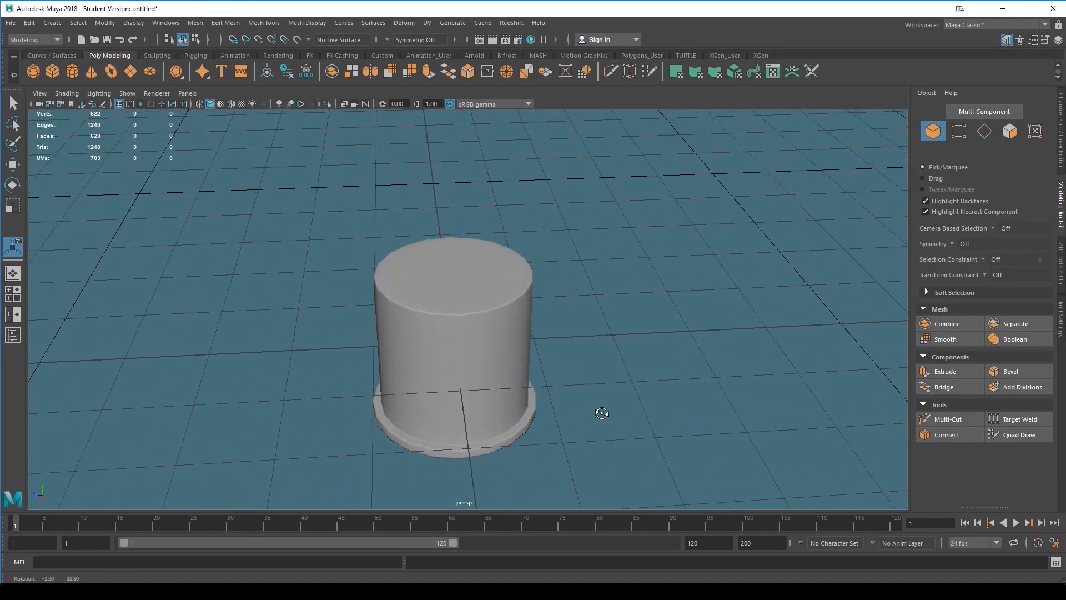
scroll(603, 415, "up", 3)
left_click(482, 345)
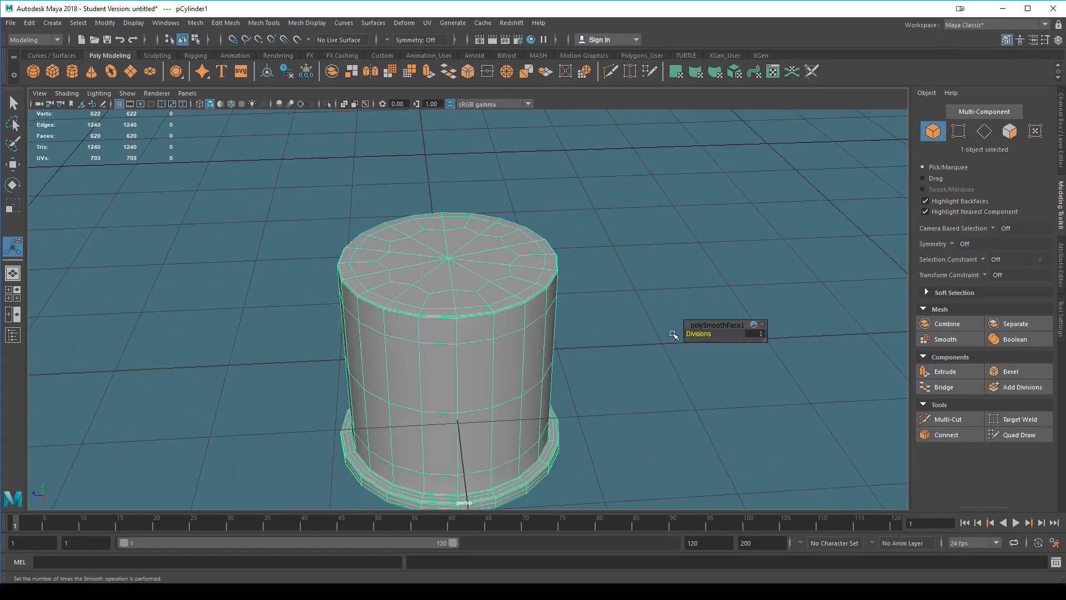
left_click_drag(698, 333, 711, 333)
left_click(681, 400)
left_click_drag(681, 400, 476, 282, "alt")
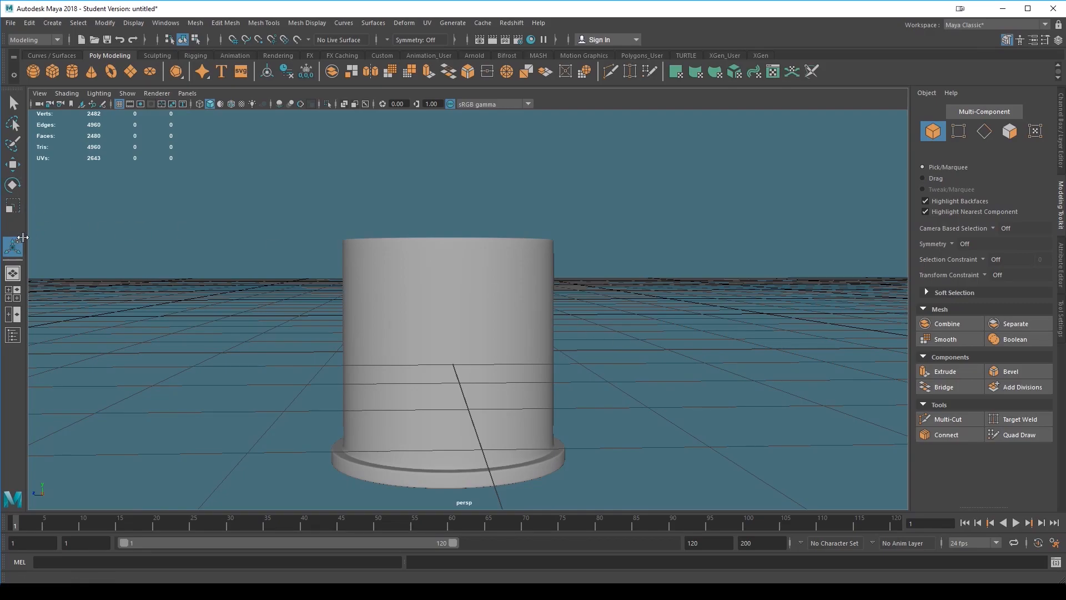
- Try 4 divisions for the cylinder's Smooth operation and view the mesh deselected
left_click(399, 359)
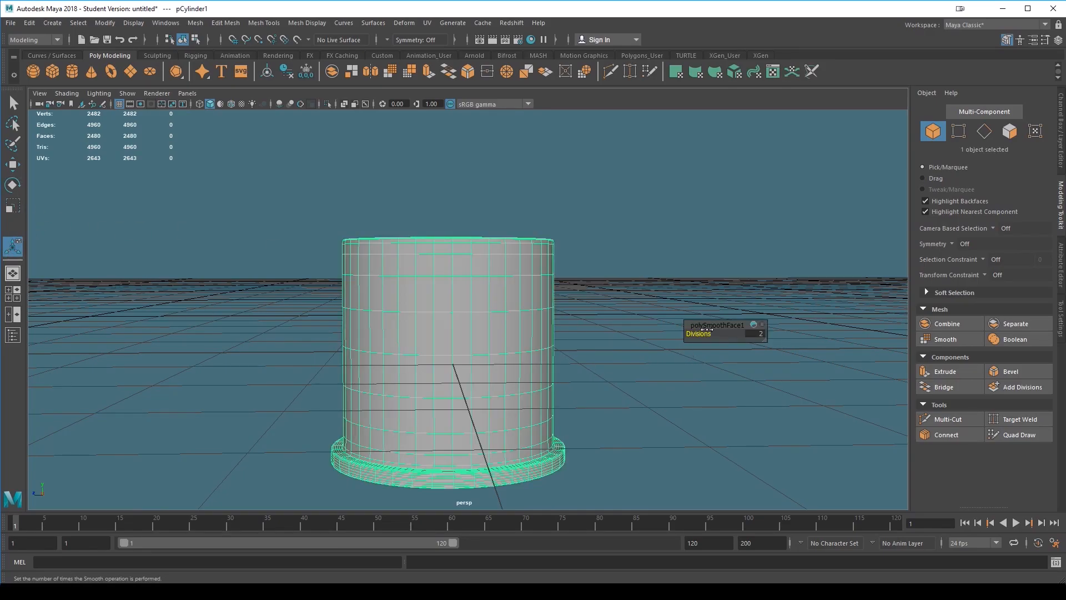
left_click_drag(699, 333, 707, 334)
left_click(646, 436)
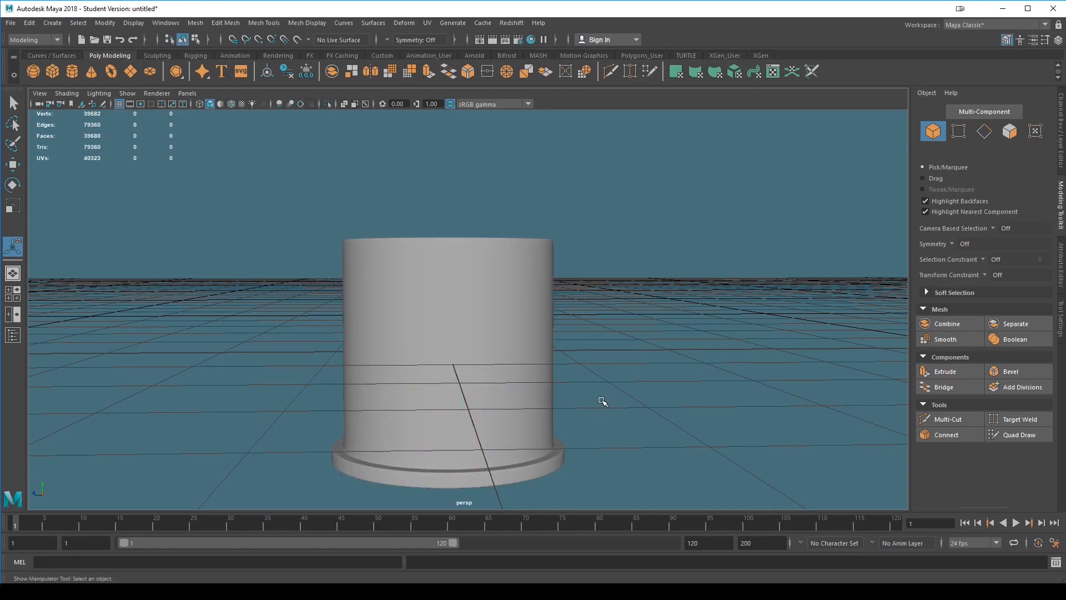
- Set the cylinder's Smooth divisions to 3 and inspect the mesh without its wireframe
left_click(531, 370)
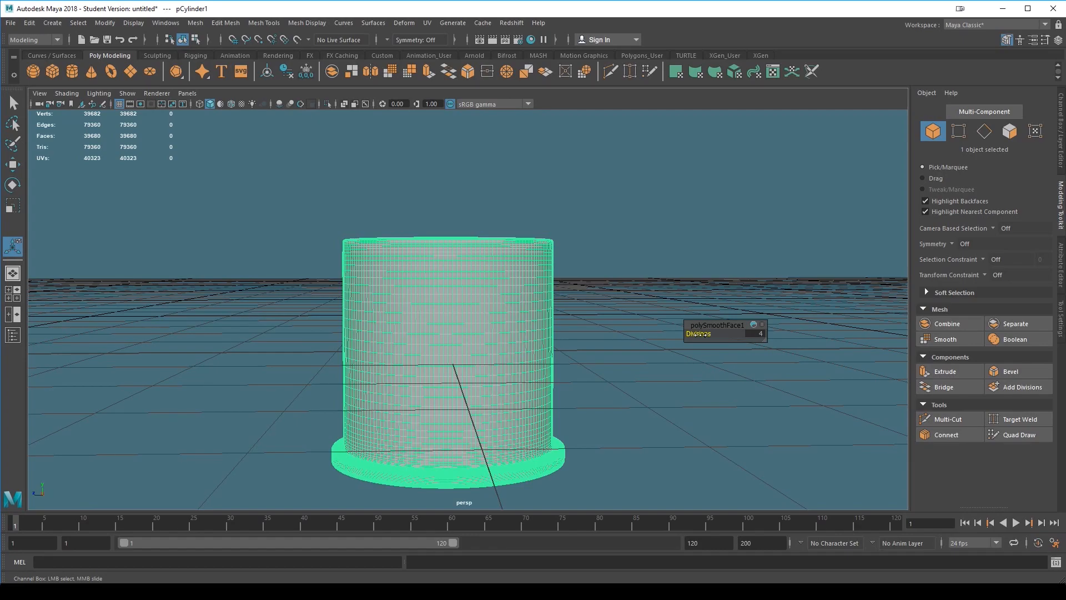
left_click_drag(701, 334, 694, 334)
left_click(667, 400)
left_click_drag(644, 311, 631, 338, "alt")
left_click(483, 335)
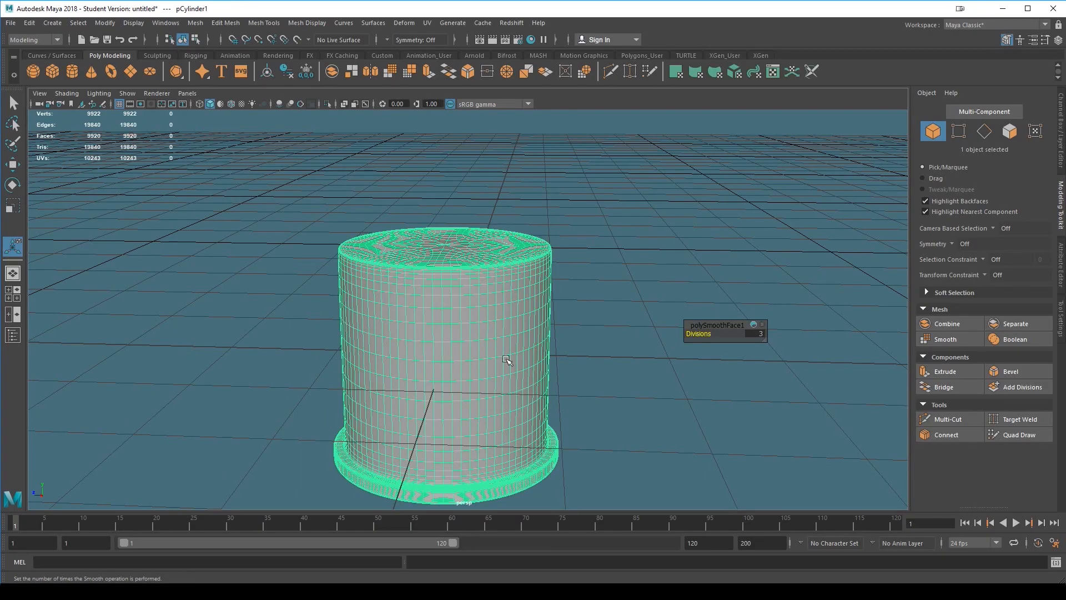
key("q")
left_click_drag(592, 343, 664, 381, "alt")
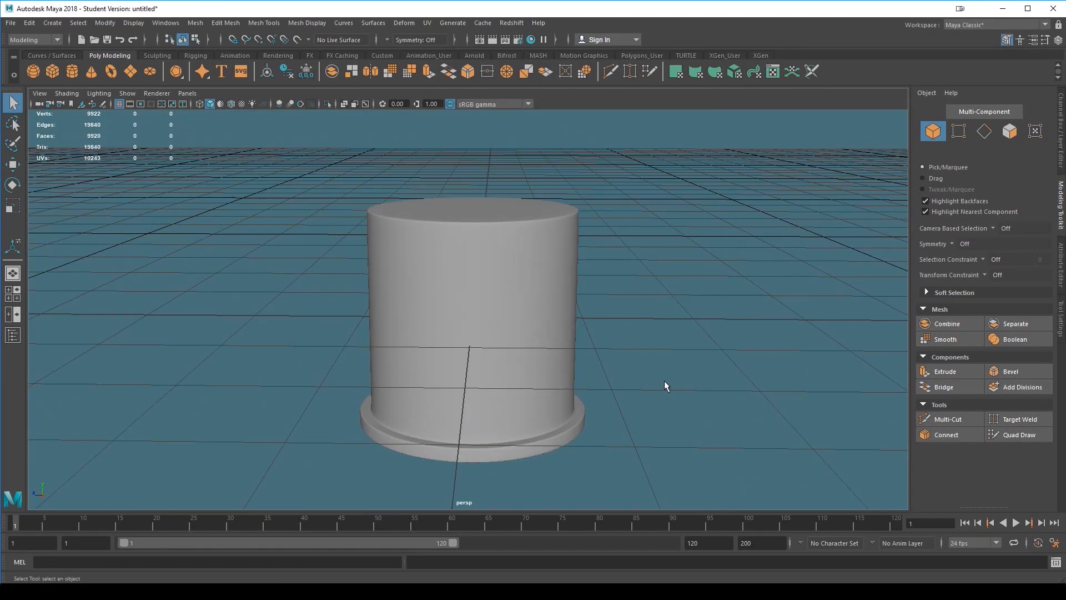
- Select the smoothed cylinder with the Move tool active and keep it in unsmoothed display mode
left_click(8, 23)
left_click(310, 218)
left_click(460, 346)
key("2")
key("w")
key("1")
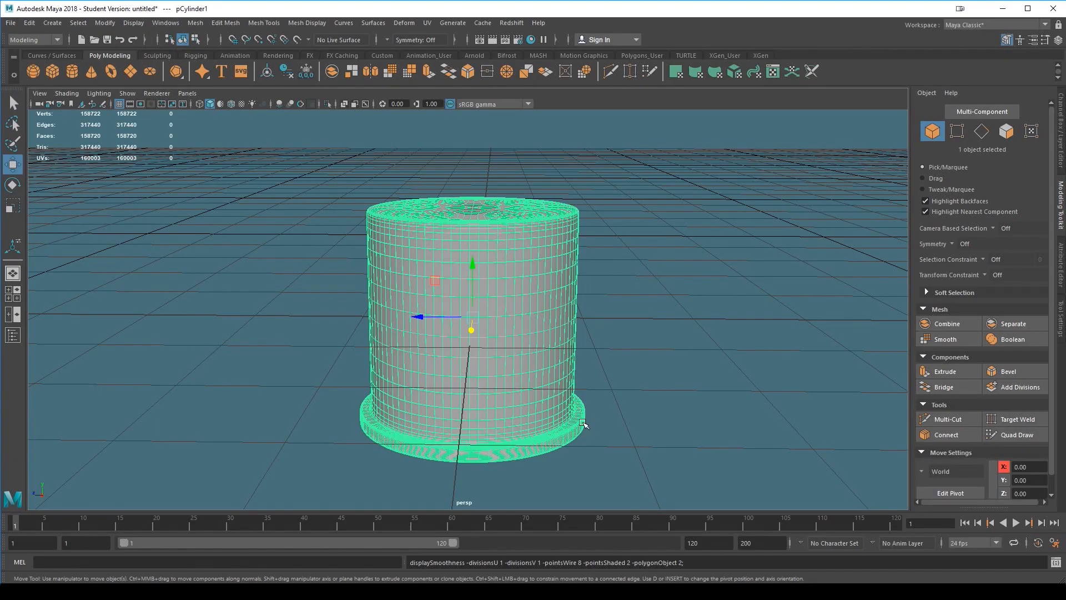
mouse_move(650, 417)
left_mouse_down("alt")
mouse_move(647, 405)
mouse_move(691, 395)
mouse_move(721, 331)
mouse_move(666, 411)
left_mouse_up("alt")
- Export the selected cylinder as an FBX file named cyl01 in the project's scenes folder
left_click(8, 25)
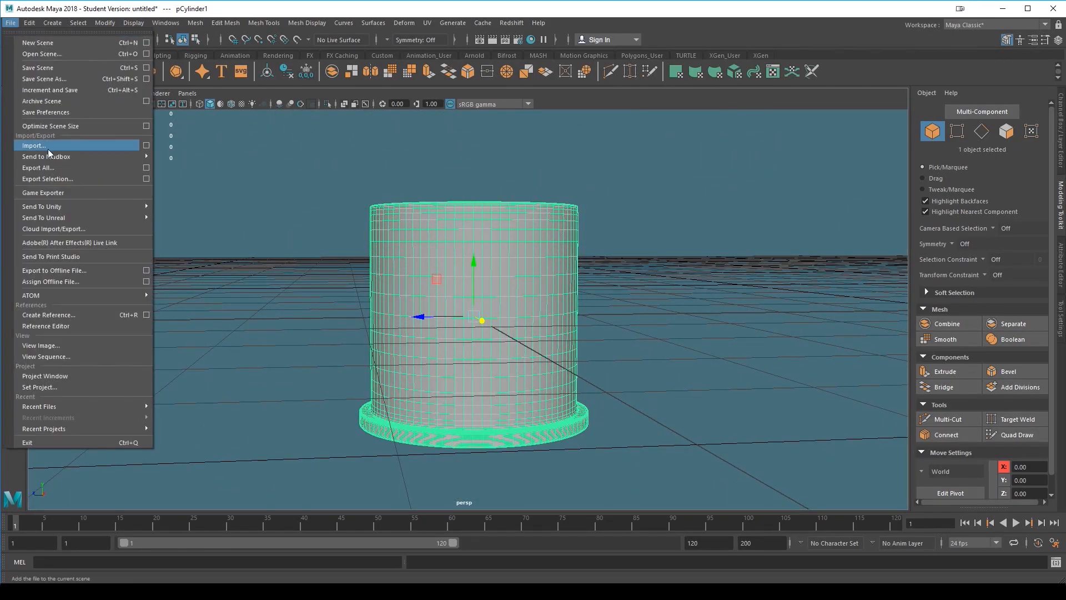
left_click(50, 178)
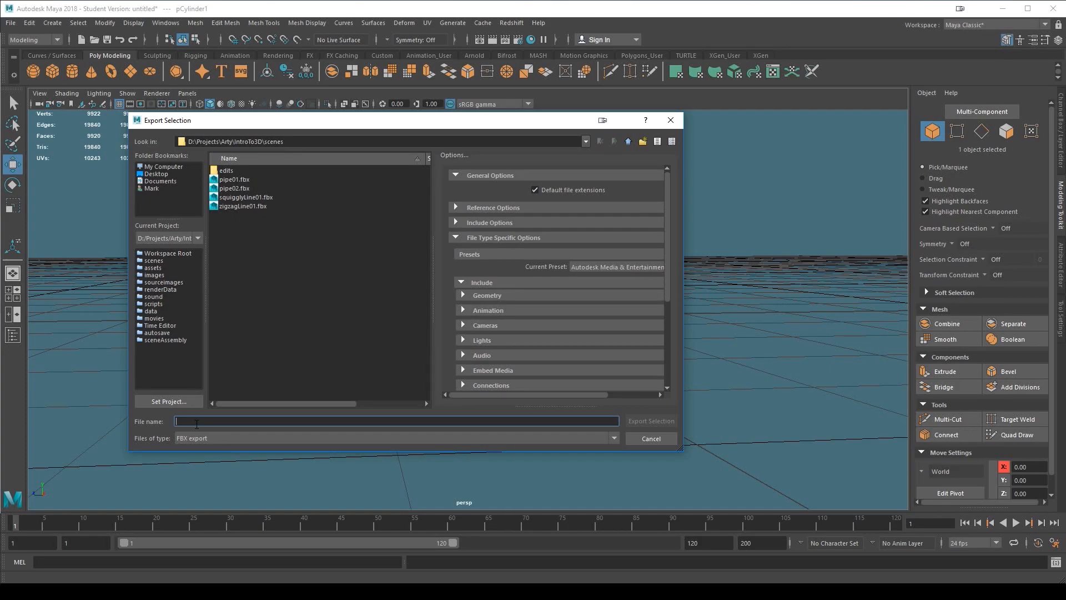
type("cyl01")
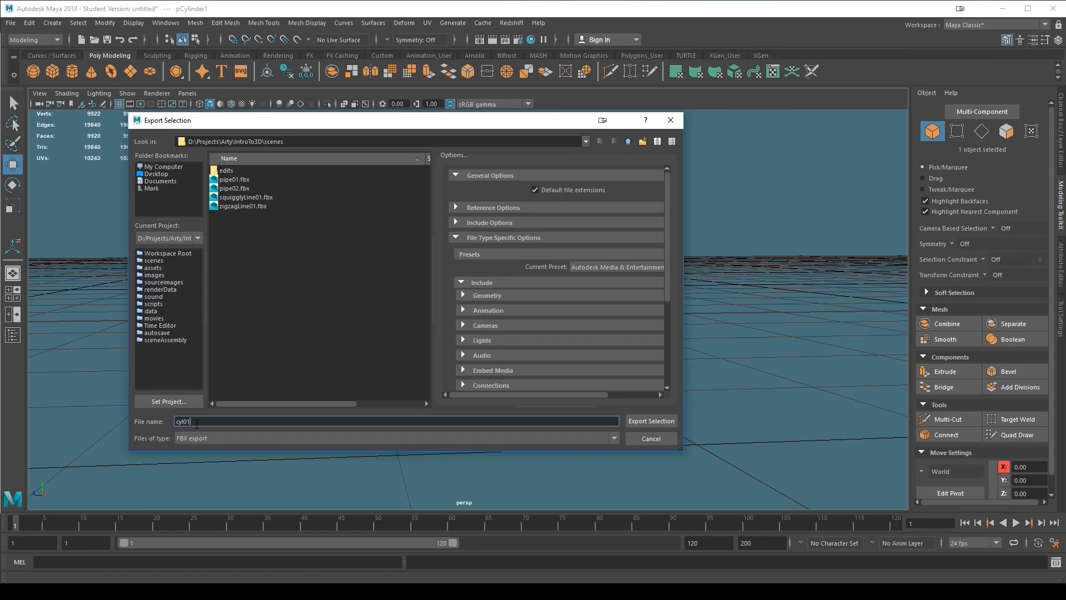
left_click(654, 420)
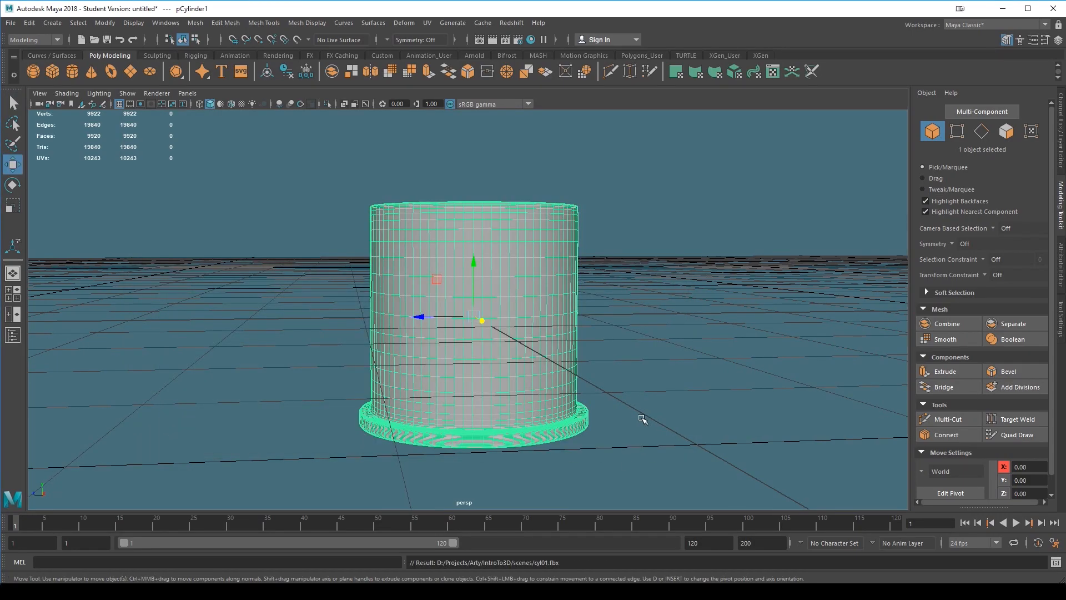
- Delete the exported cylinder from the scene
left_click(647, 415)
left_click(487, 339)
key("Delete")
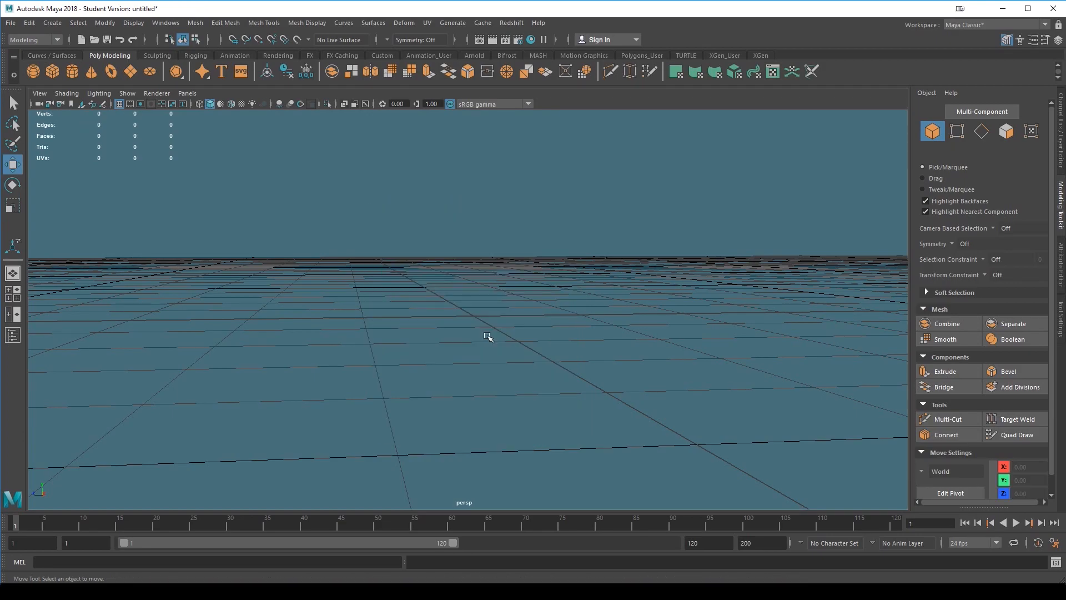
- Switch to the file window to check the exported cyl01 file in the scenes folder, and return to Maya
key("alt+Tab")
key("alt+Tab")
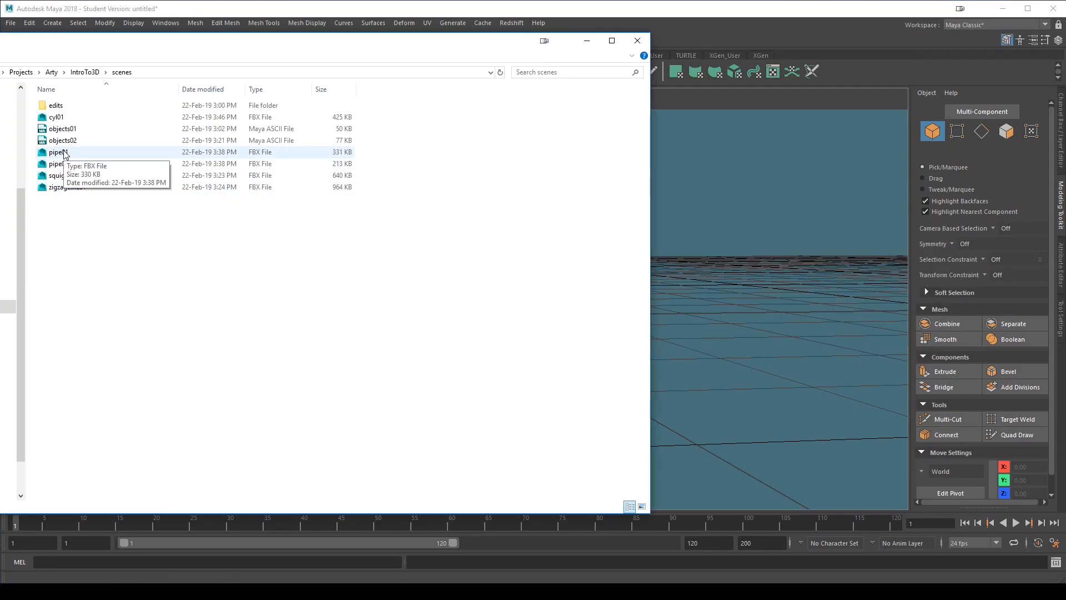
left_click(56, 117)
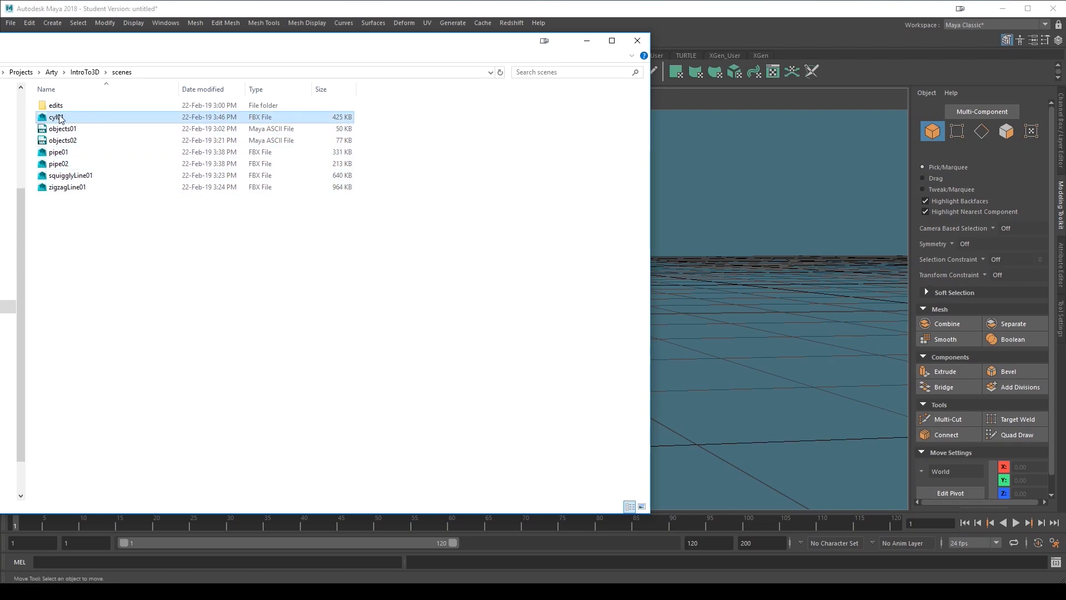
left_click(740, 330)
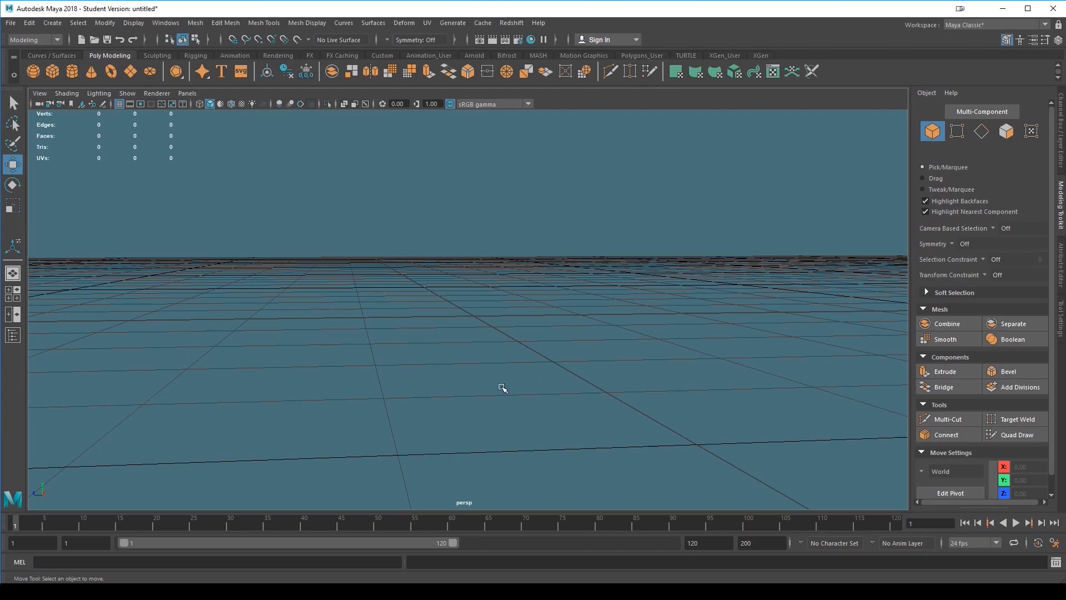
- Create a polygon cube, preview it smoothed, and return it to unsmoothed display
left_click(52, 71)
left_click_drag(470, 420, 488, 433, "alt")
scroll(595, 437, "up", 3)
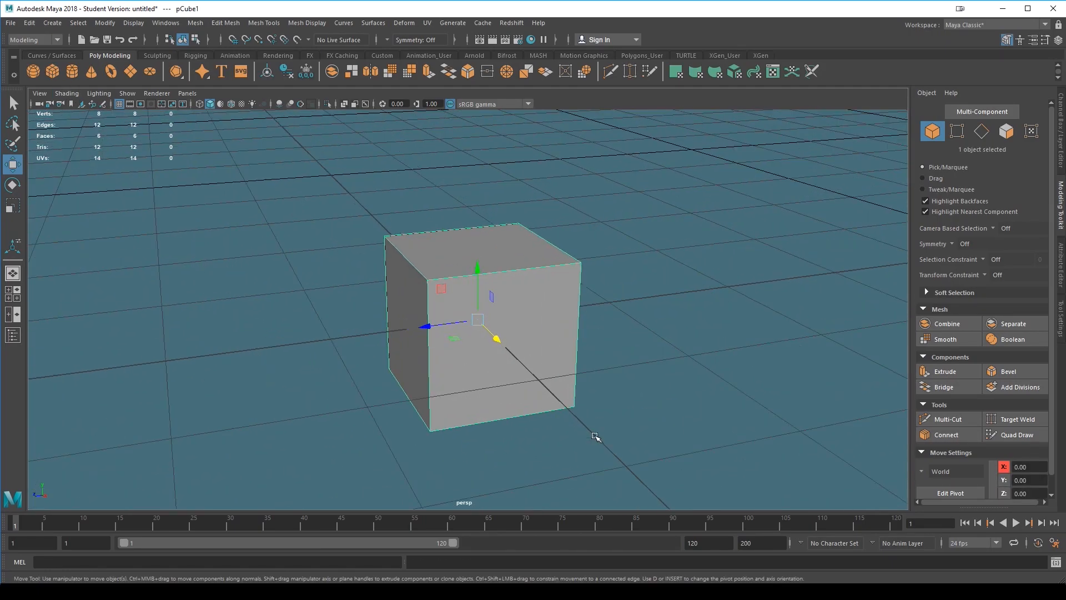
key("3")
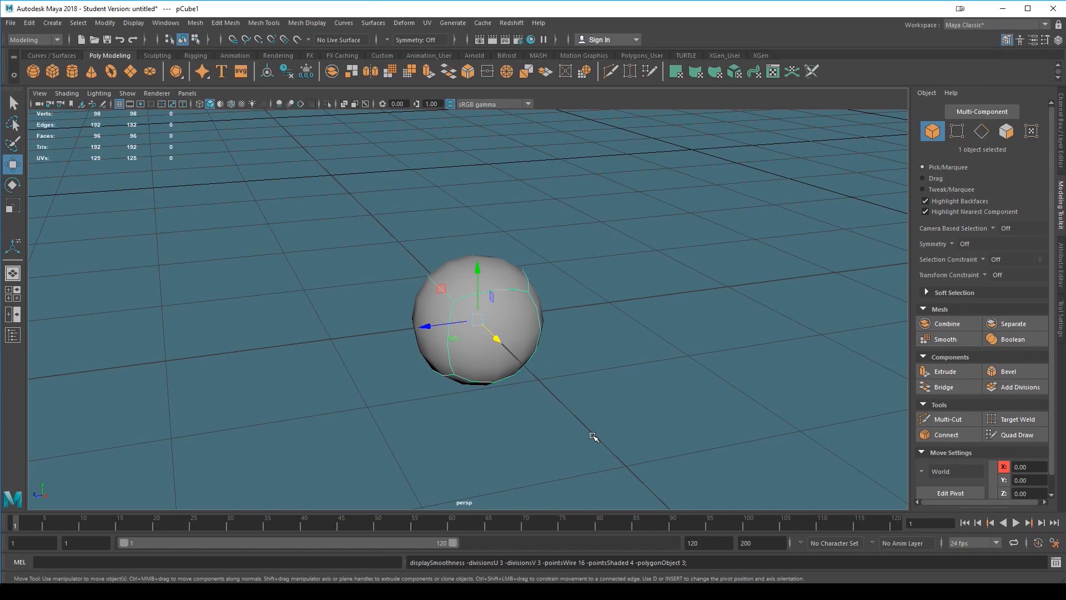
key("1")
mouse_move(483, 268)
right_mouse_down()
mouse_move(484, 285)
mouse_move(487, 268)
right_mouse_up()
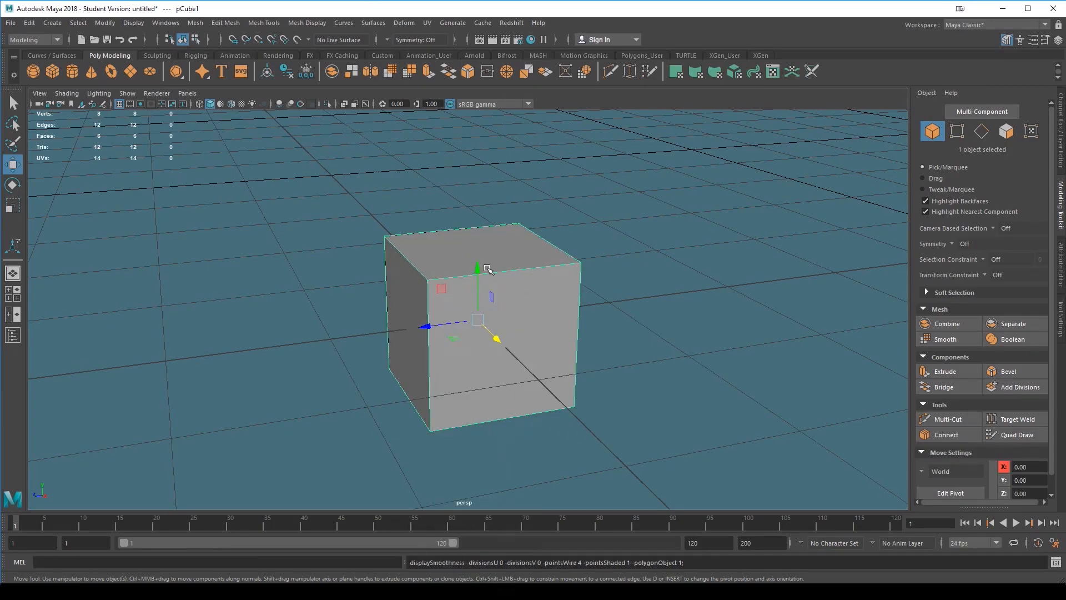
left_click_drag(670, 389, 788, 370, "alt")
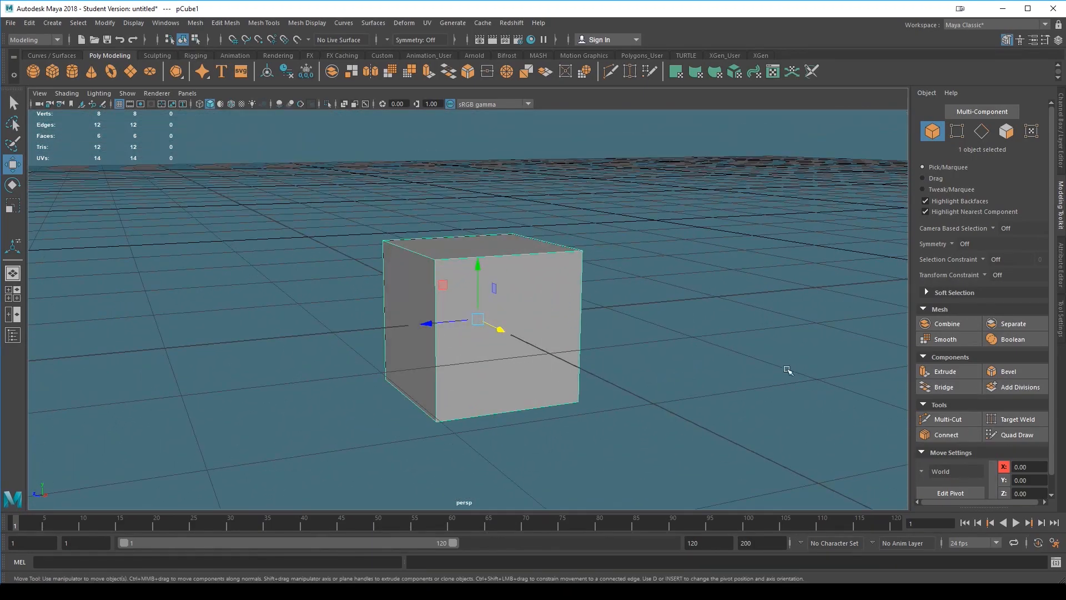
- Bevel all the cube's edges with a fraction of 0.07 and increase the bevel segments
left_click(1011, 373)
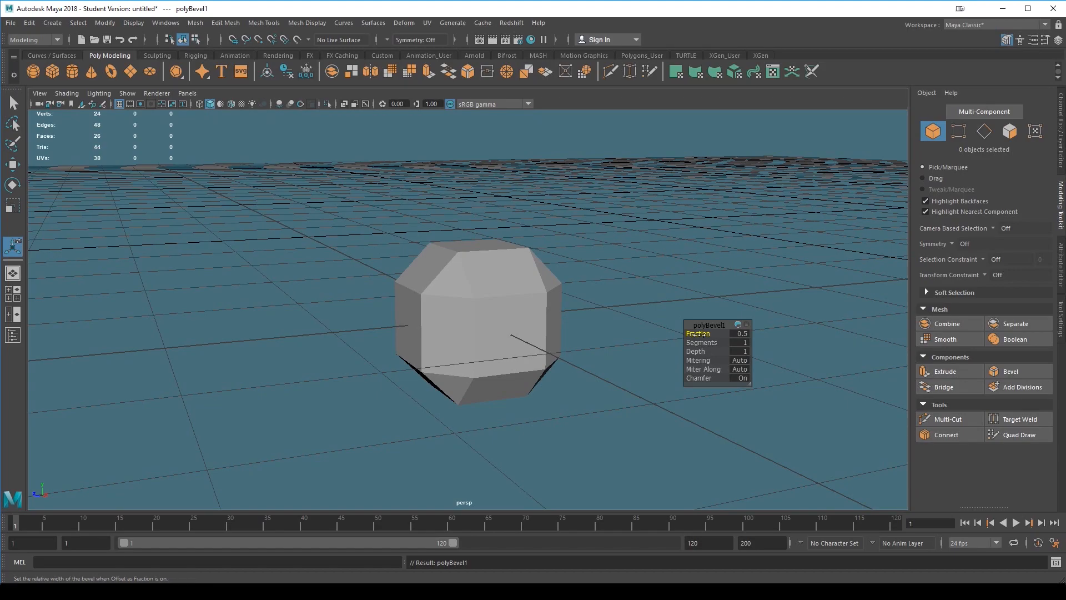
left_click_drag(701, 334, 679, 337)
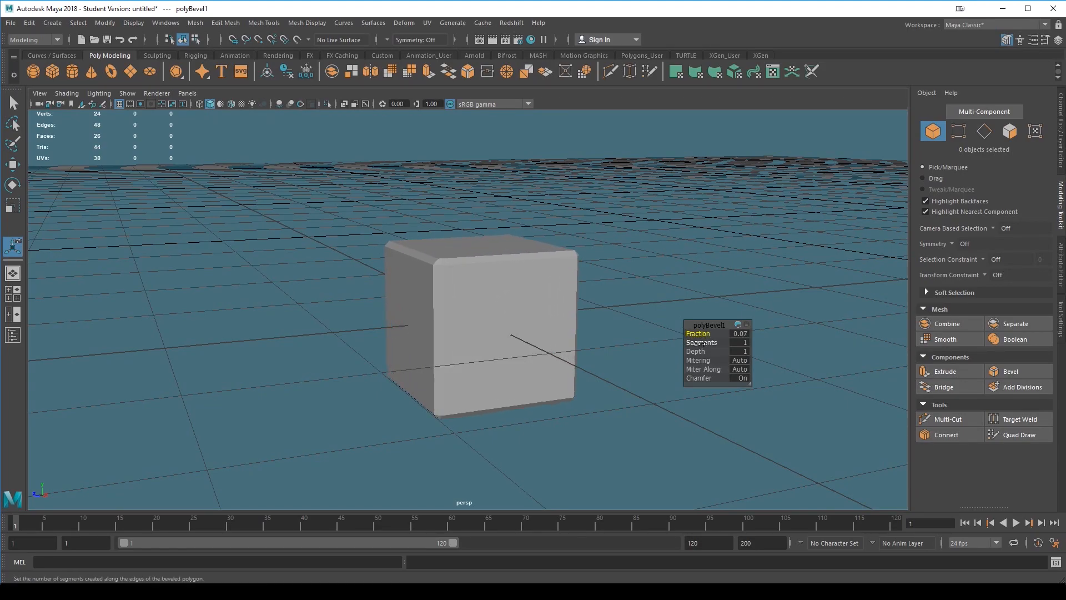
left_click_drag(724, 343, 732, 343)
- Preview the beveled cube in smooth display and inspect it deselected
left_click_drag(602, 447, 474, 365, "alt")
left_click(474, 366)
key("3")
left_click(648, 440)
left_click_drag(626, 458, 594, 417, "alt")
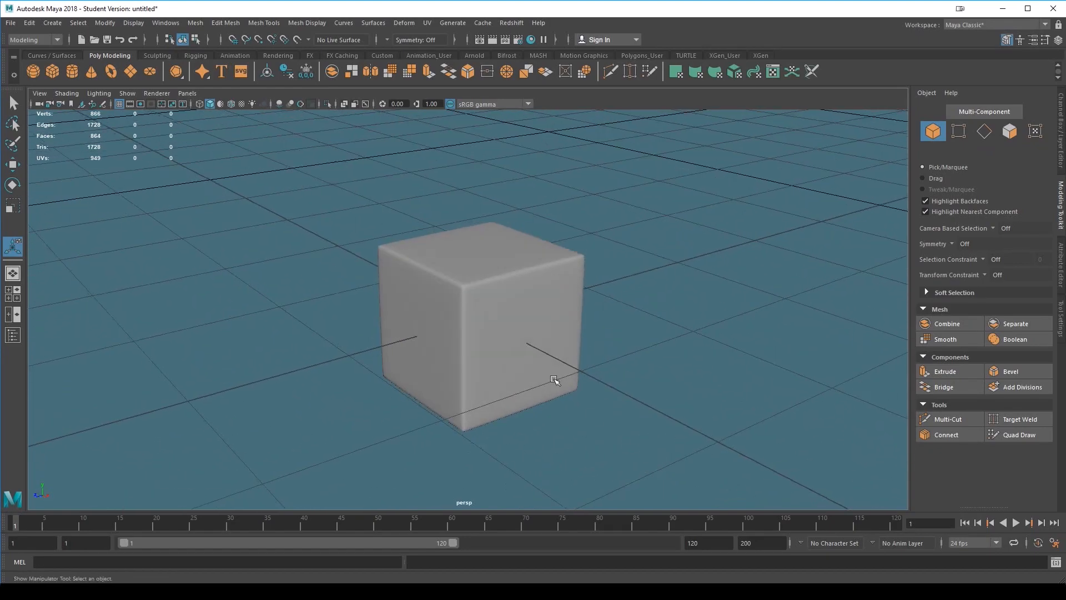
- Adjust the bevel's segment count further and inspect the smoothed cube's edges without the wireframe
left_click(500, 329)
left_click_drag(701, 342, 713, 343)
left_click(580, 443)
left_click_drag(580, 443, 552, 359, "alt")
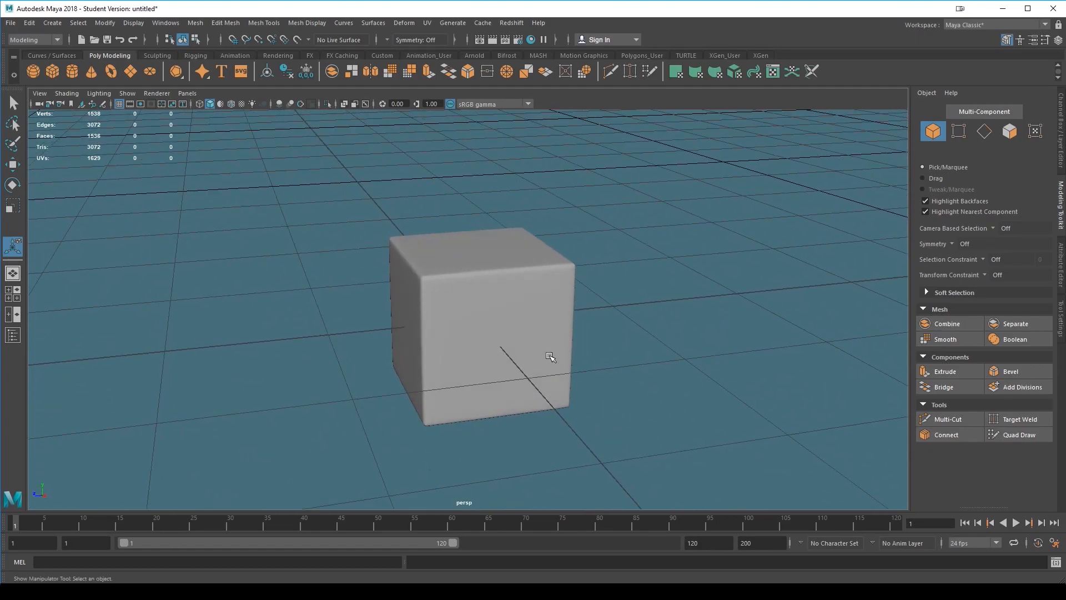
left_click(562, 387)
left_click_drag(712, 343, 690, 351)
left_click(581, 438)
mouse_move(595, 413)
left_mouse_down("alt")
mouse_move(614, 429)
mouse_move(595, 407)
left_mouse_up("alt")
- Widen the cube's bevel with a slightly larger fraction and preview the rounder edges in smooth display
left_click(525, 365)
key("1")
left_click_drag(605, 445, 638, 435, "alt")
left_click_drag(701, 334, 706, 334)
left_click_drag(606, 442, 549, 382, "alt")
key("3")
left_click(626, 437)
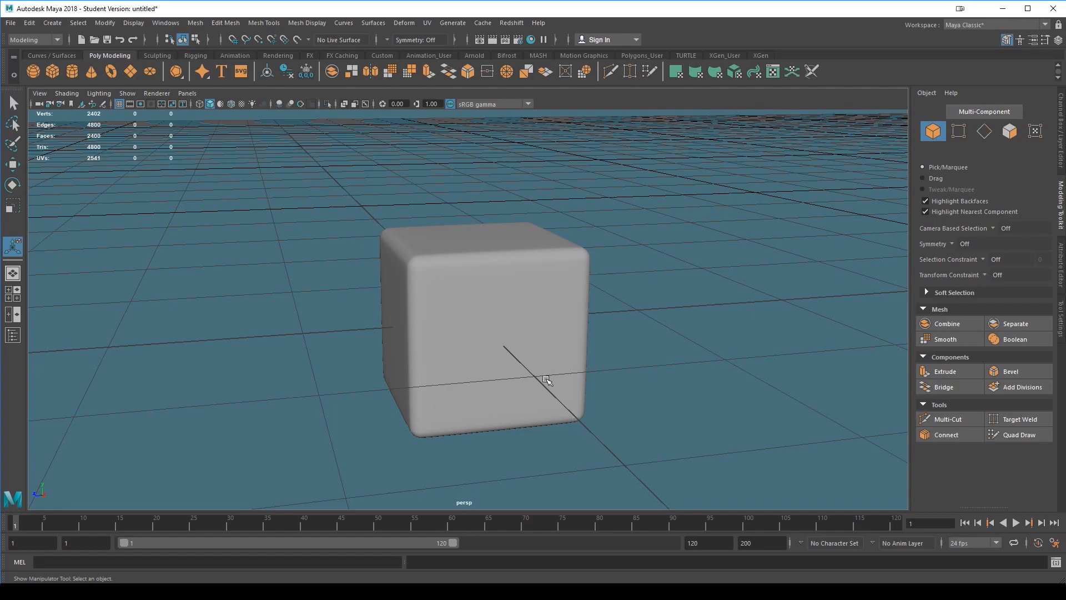
- Select the beveled cube, activate the Select tool, and keep the cube in unsmoothed display
left_click(538, 368)
key("1")
left_click_drag(612, 422, 632, 451, "alt")
key("q")
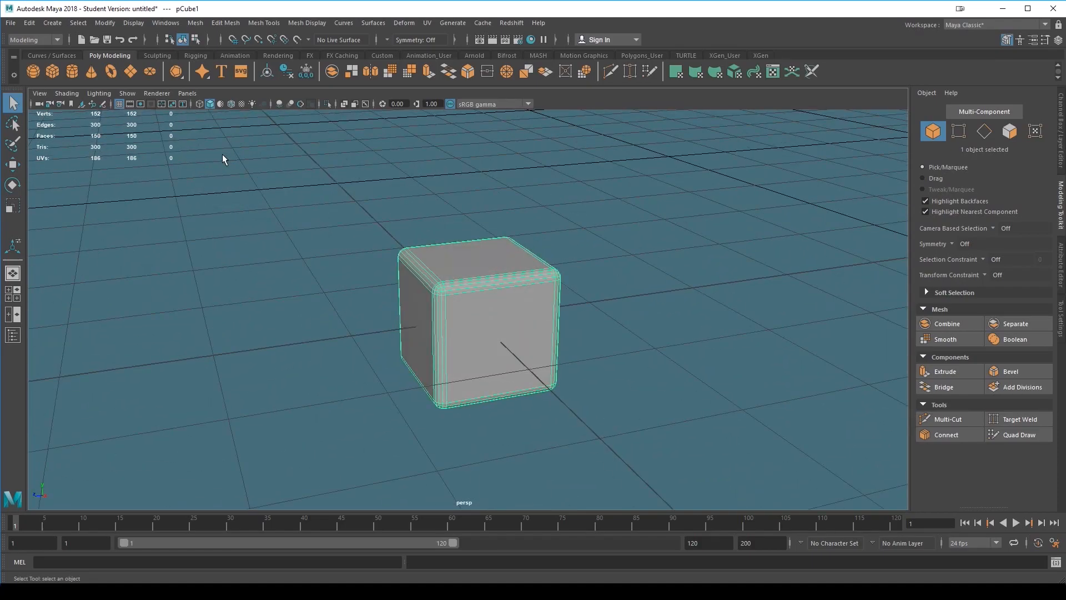
key("3")
key("1")
- Apply the Smooth operation to the cube, raise its divisions, and inspect the mesh deselected
left_click(196, 23)
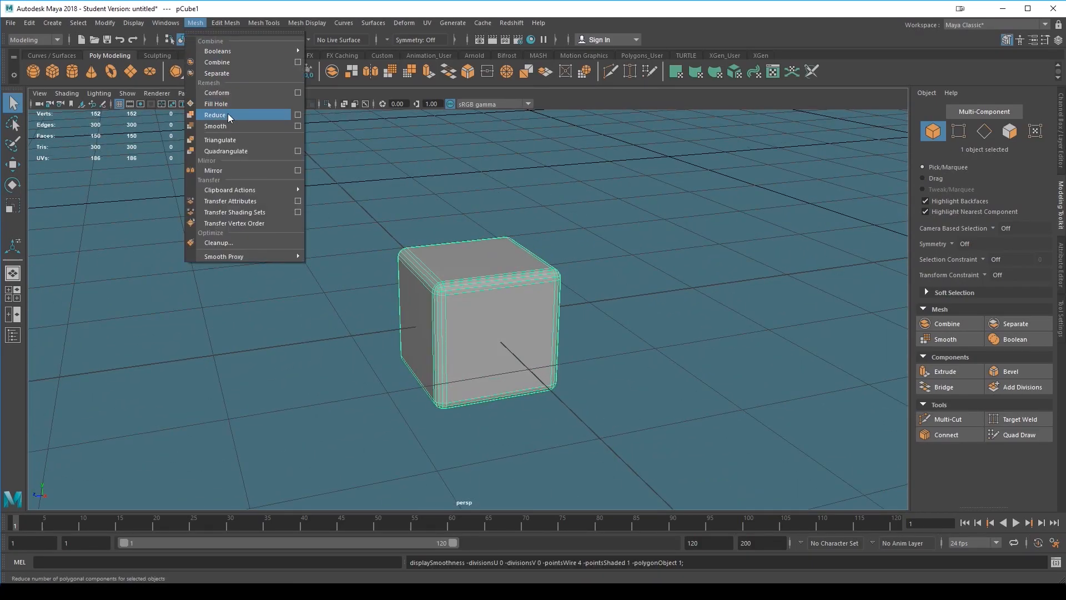
left_click(226, 127)
left_click(683, 460)
left_click_drag(682, 460, 633, 386, "alt")
left_click(512, 322)
left_click_drag(703, 336, 714, 336)
left_click(624, 428)
left_click_drag(623, 428, 536, 367, "alt")
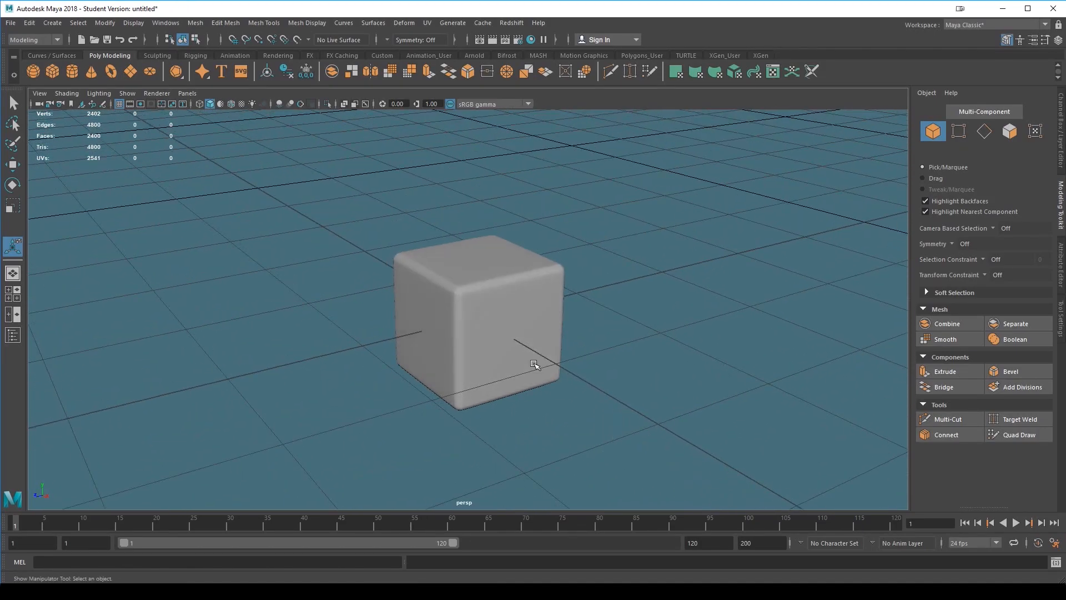
- Set the cube's Smooth divisions to 3 and inspect its rounded corners up close
left_click(536, 364)
left_click_drag(699, 328, 709, 332)
left_click(583, 384)
left_click_drag(583, 383, 641, 406, "alt")
scroll(592, 400, "up", 5)
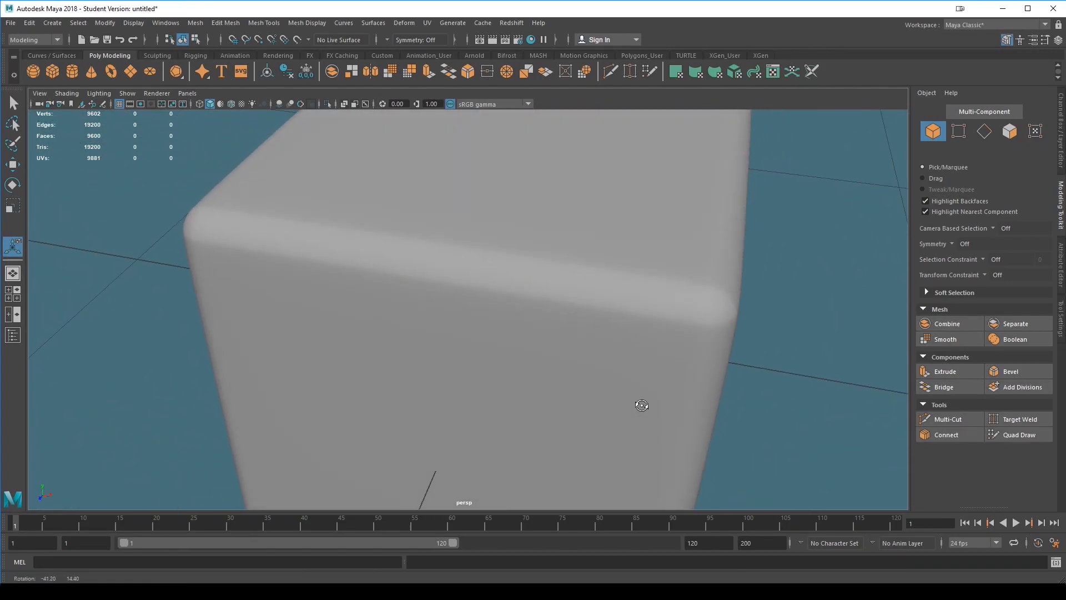
scroll(641, 405, "down", 10)
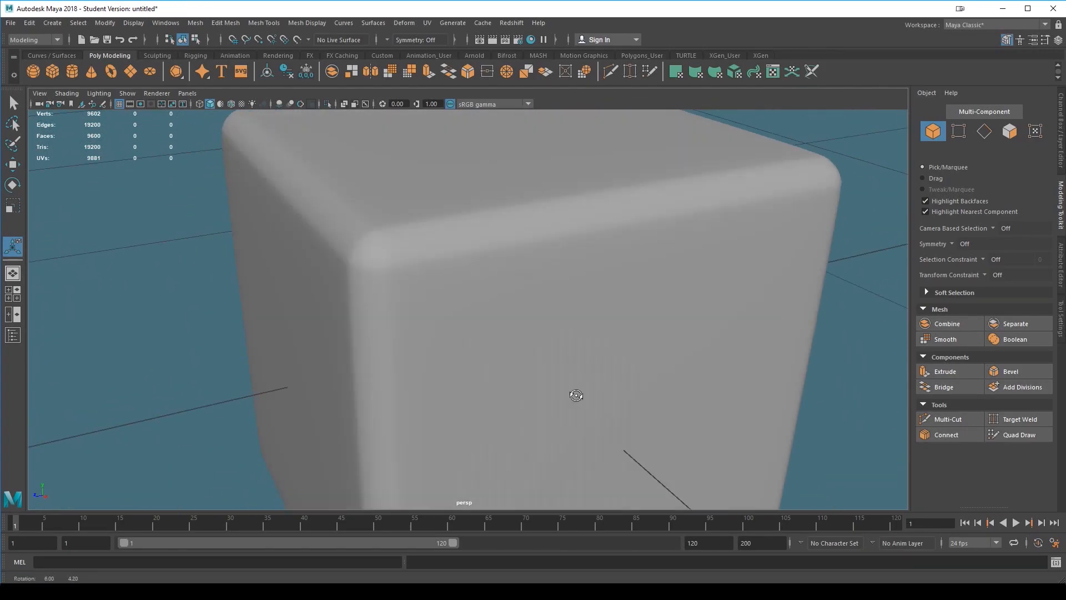
left_click(567, 373)
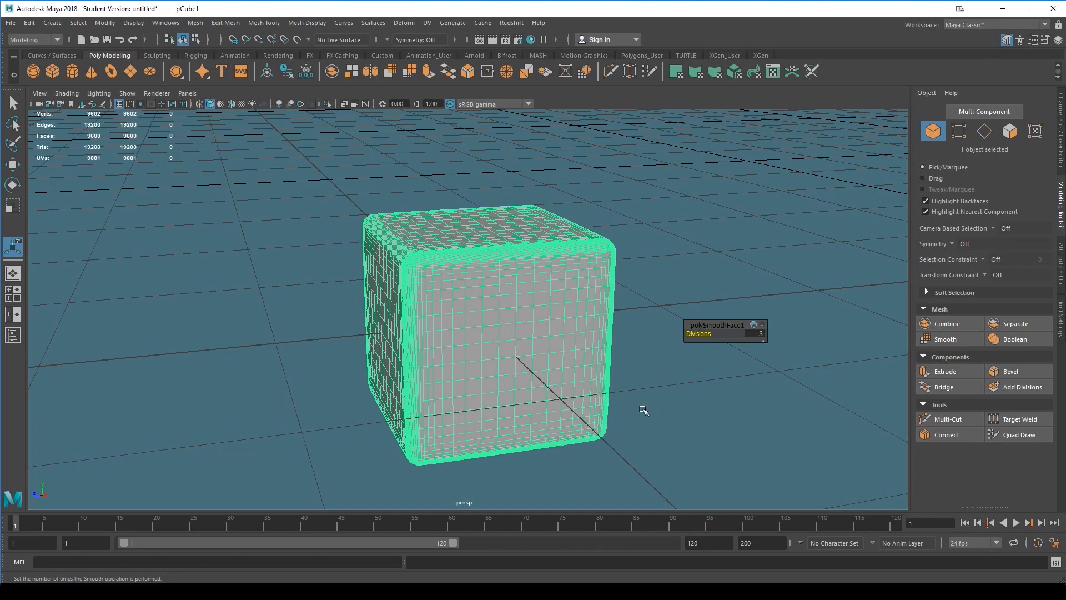
- Export the smoothed cube as an FBX file named cube01 in the project's scenes folder
key("q")
scroll(633, 406, "down", 3)
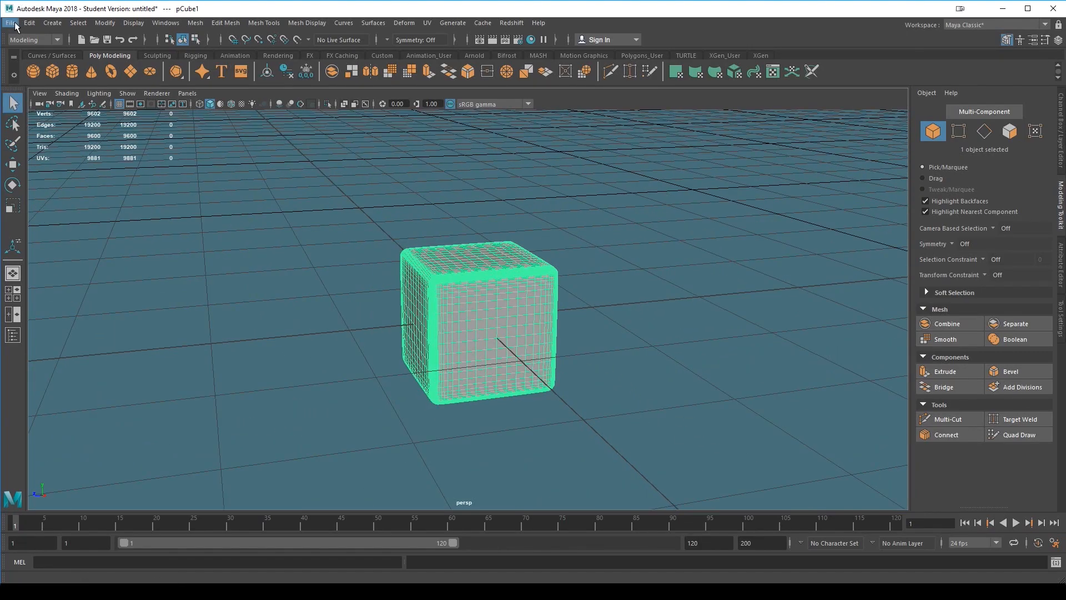
left_click(11, 23)
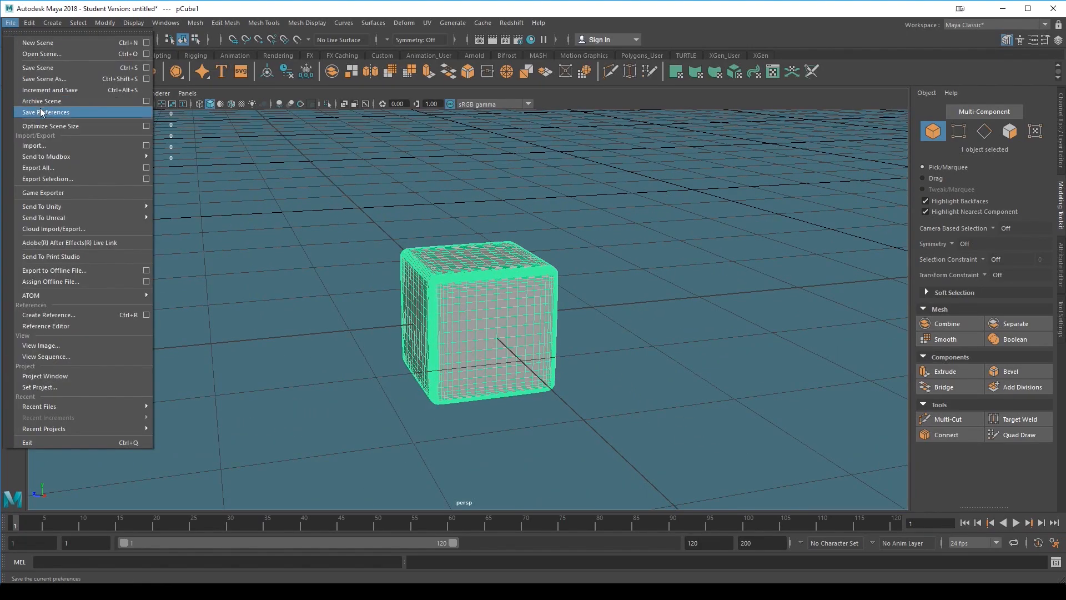
left_click(52, 178)
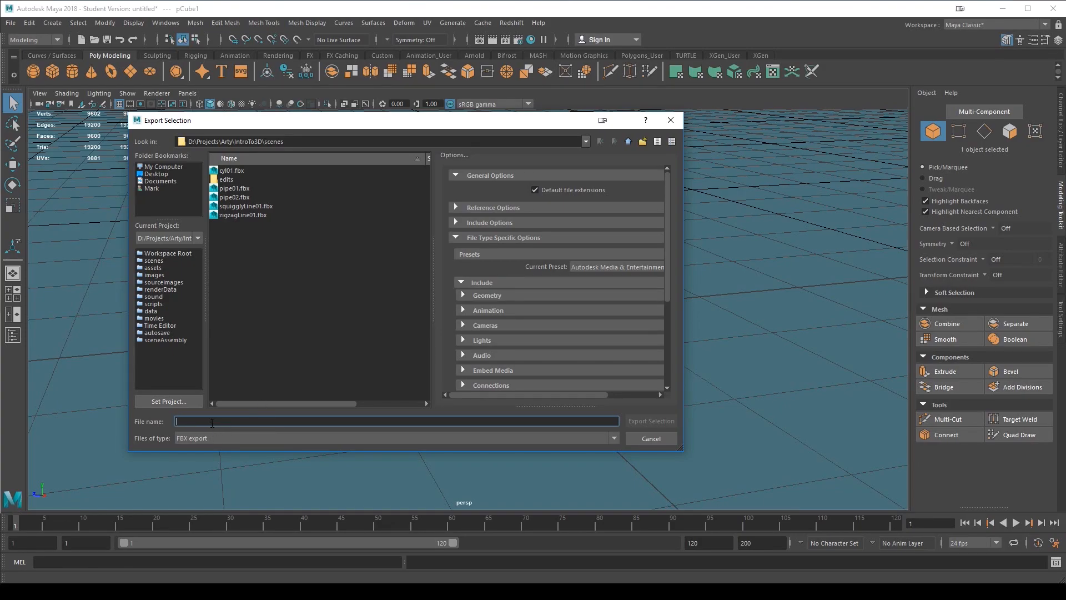
type("cube")
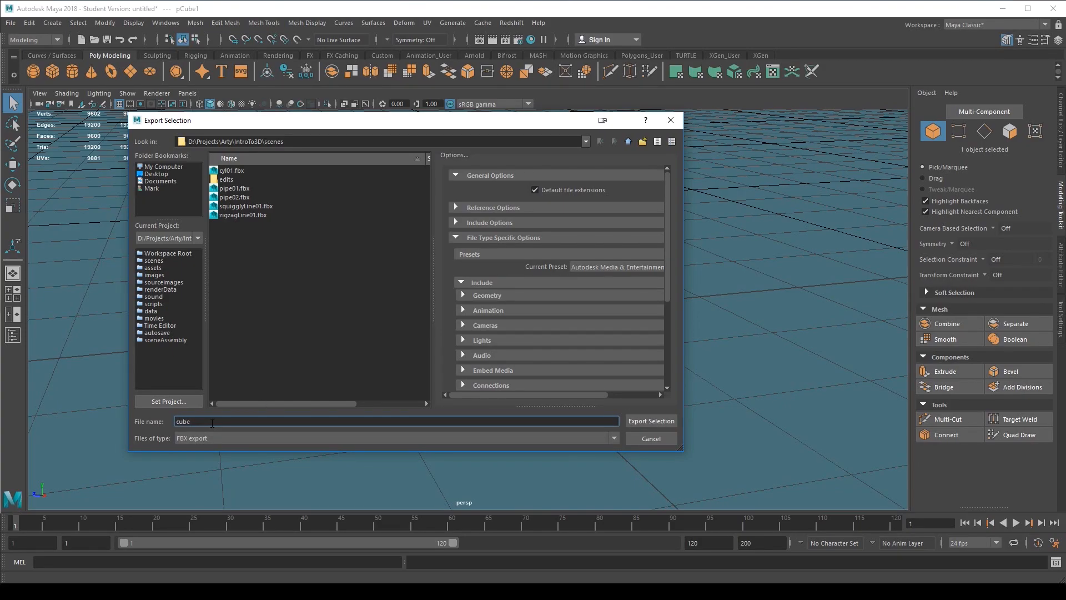
type("01")
left_click(648, 421)
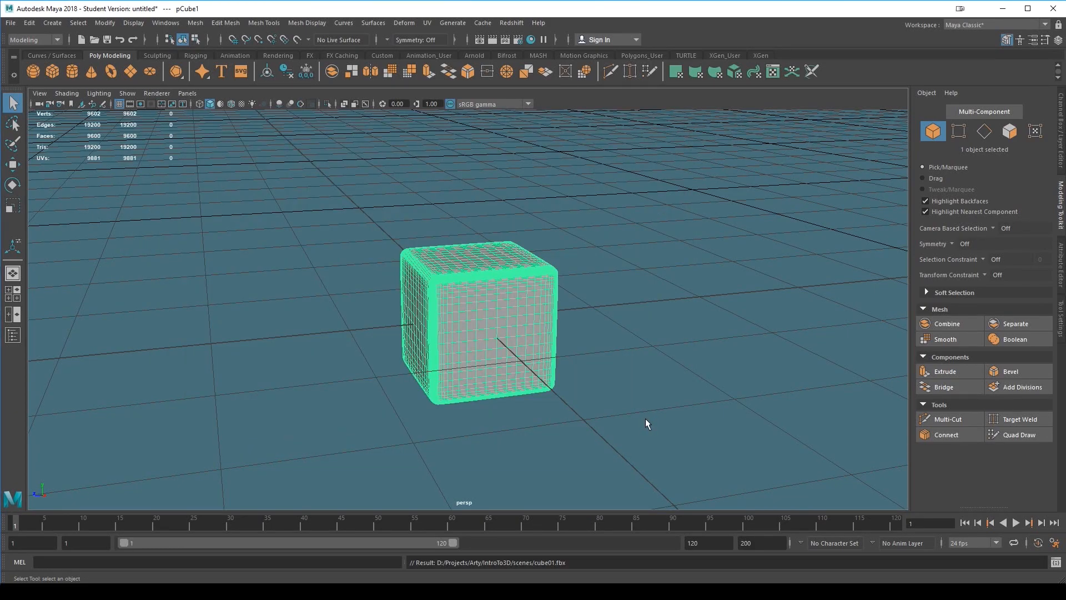
- Replace the exported cube in the scene with a new plain polygon cube
key("Delete")
left_click_drag(657, 422, 197, 265, "alt")
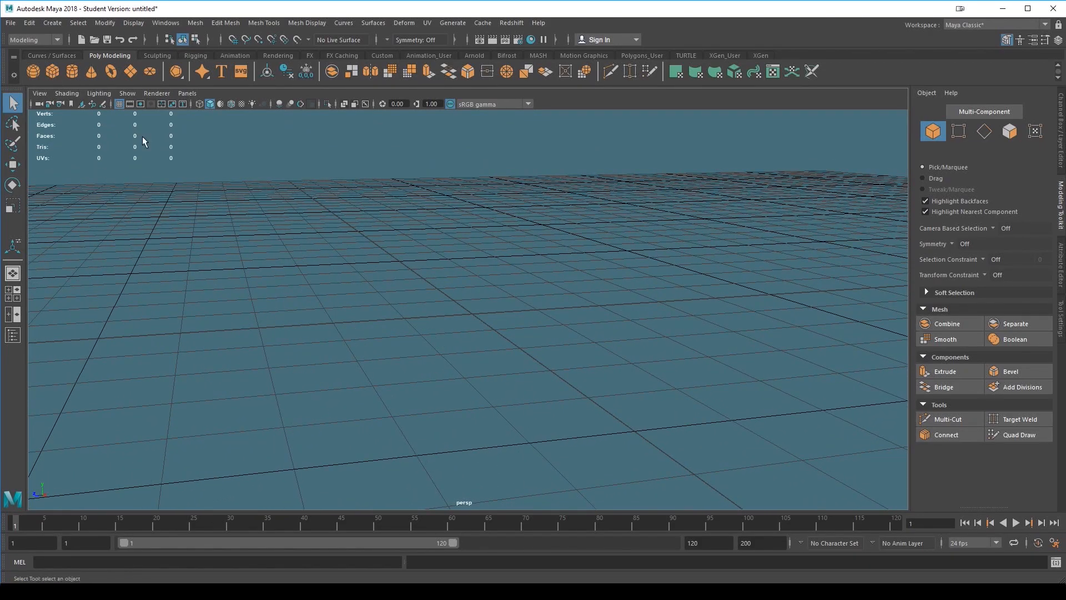
key("ctrl+z")
mouse_move(505, 341)
left_mouse_down("alt")
mouse_move(483, 358)
mouse_move(496, 359)
left_mouse_up("alt")
- Select one top edge of the cube and raise it to about 2.4 along Y, forming a slope
right_click_drag(473, 302, 466, 232)
left_click(437, 279)
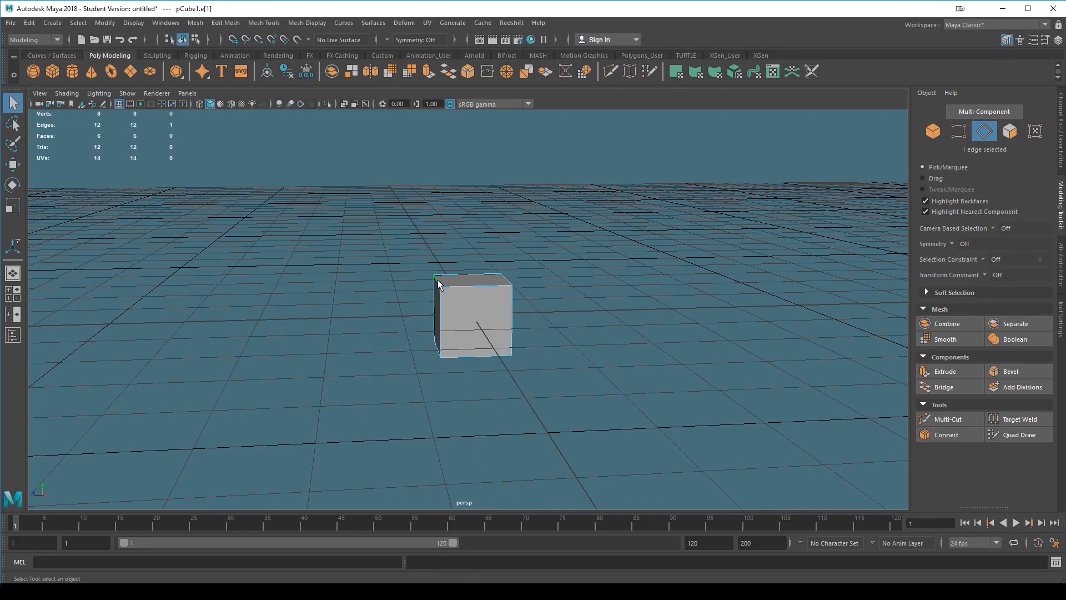
key("w")
left_click_drag(436, 223, 447, 89)
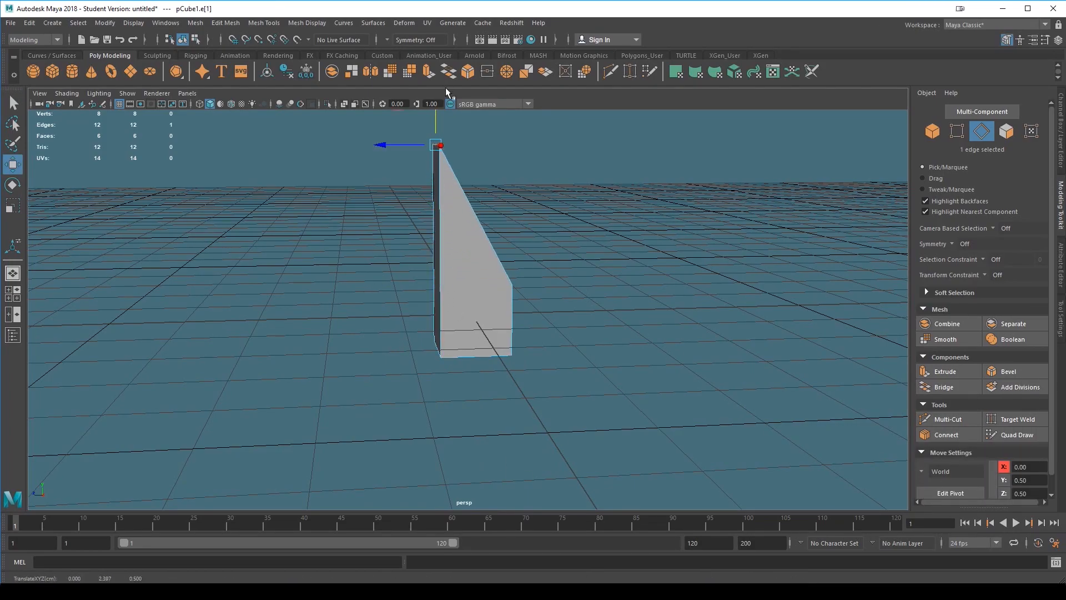
- Lower the opposite top edge so only a short face is left at the foot of the slope
left_click_drag(628, 335, 429, 262, "alt")
right_click_drag(429, 262, 498, 210)
left_click_drag(528, 269, 511, 343, "alt")
right_click_drag(452, 233, 452, 205)
left_click_drag(501, 295, 437, 239, "alt")
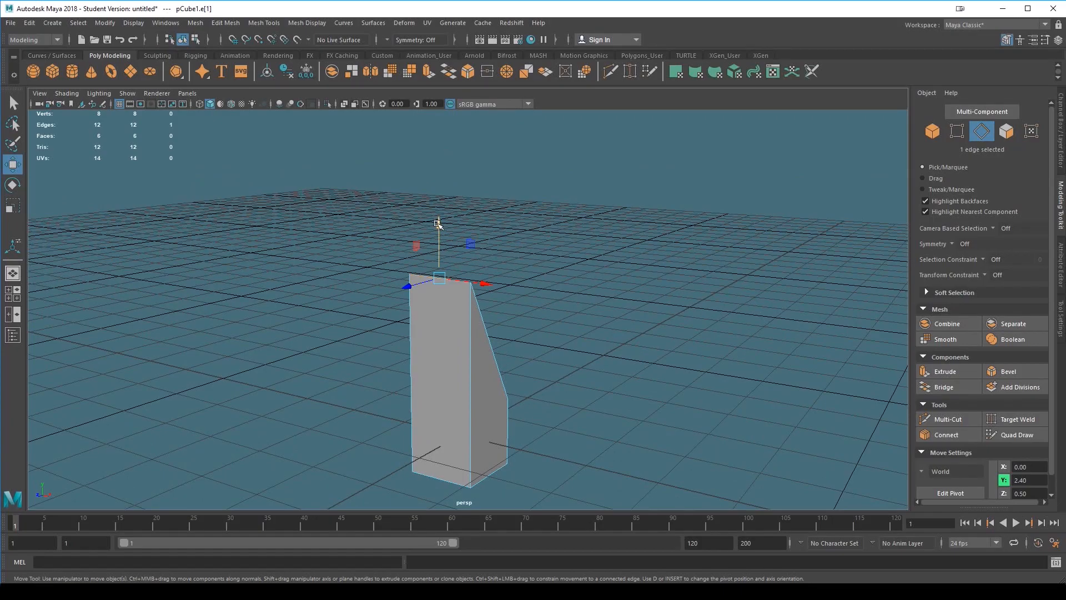
left_click_drag(591, 309, 467, 391, "alt")
left_click(467, 345)
- Select the short face at the slope's foot and pull it outward to about -1.8 along Z
right_click_drag(439, 268, 442, 305)
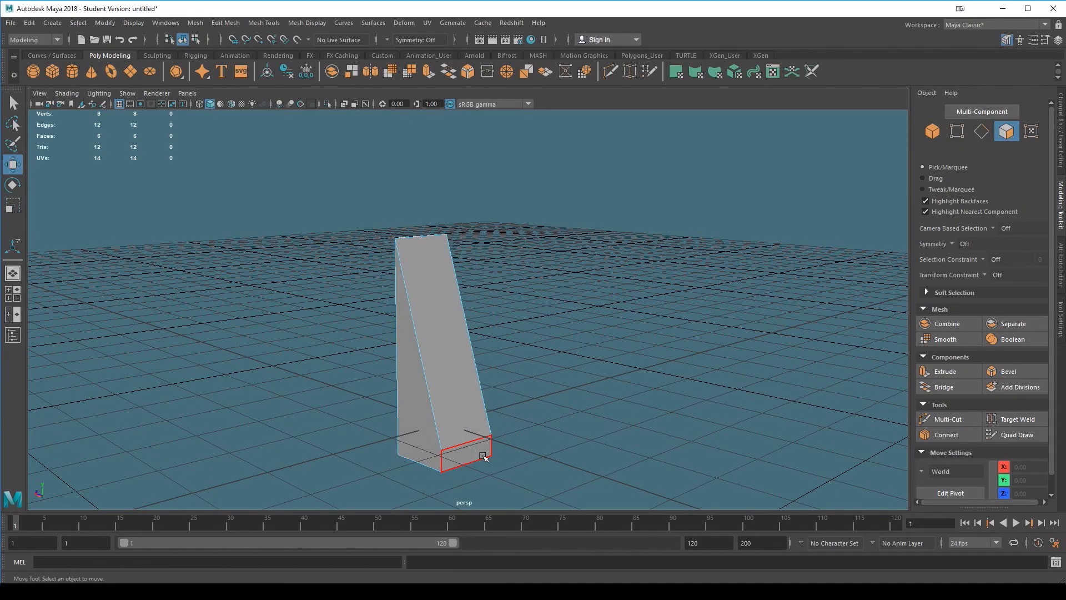
left_click(448, 447)
left_click_drag(447, 447, 497, 463)
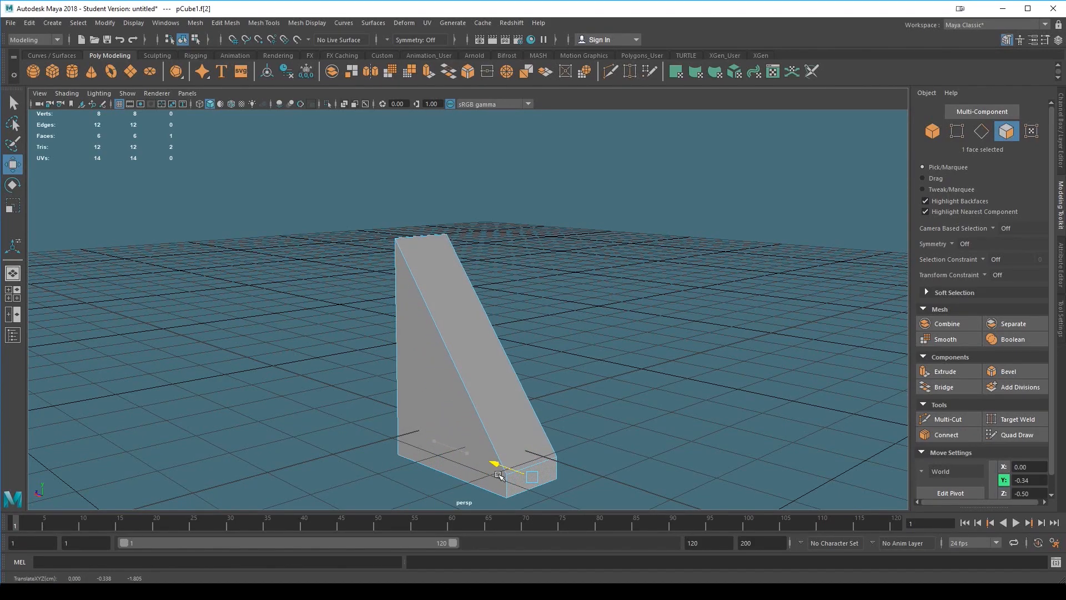
- Undo the side face's move along X and select the wedge as a whole object
left_click(433, 416)
left_click_drag(541, 416, 426, 361, "alt")
key("ctrl+z")
right_click_drag(480, 268, 533, 252)
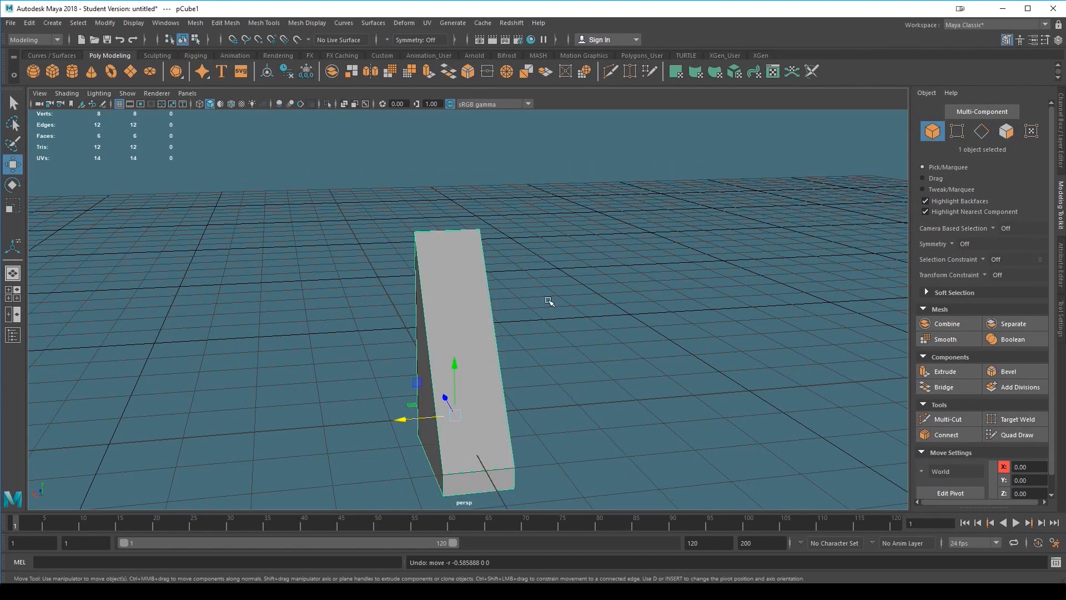
- Narrow the wedge by scaling it to about 0.24 along X
key("r")
left_click_drag(406, 418, 447, 429)
left_click_drag(567, 443, 699, 434, "alt")
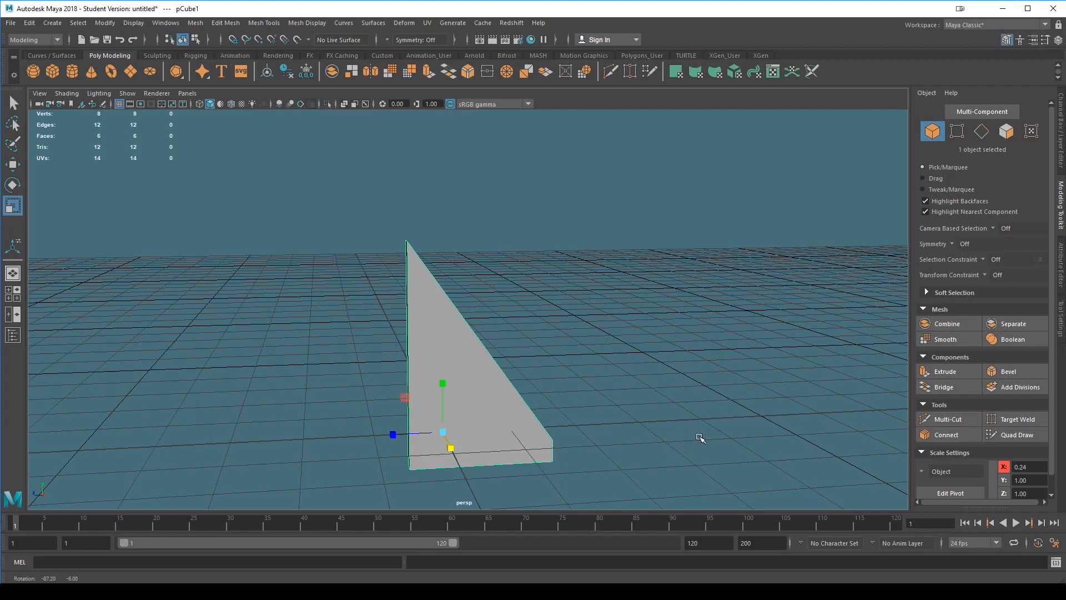
middle_click_drag(613, 461, 587, 349, "alt")
left_click_drag(586, 349, 664, 377, "alt")
key("q")
- Try an edge loop just above the wedge's base with the Multi-Cut tool, and undo it
scroll(552, 408, "up", 3)
left_click_drag(552, 419, 663, 372, "alt")
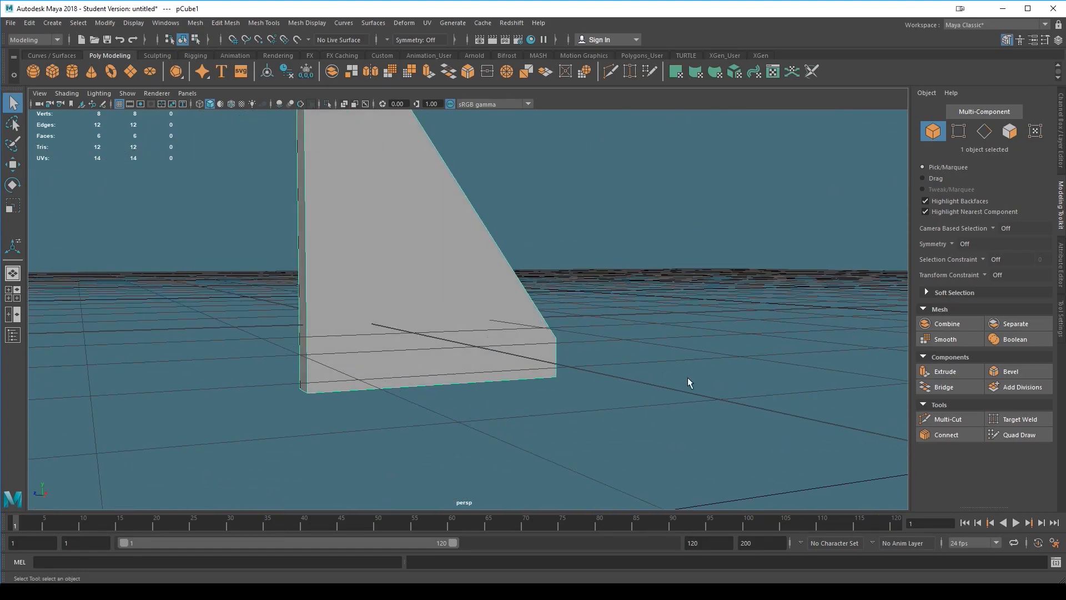
left_click(950, 419)
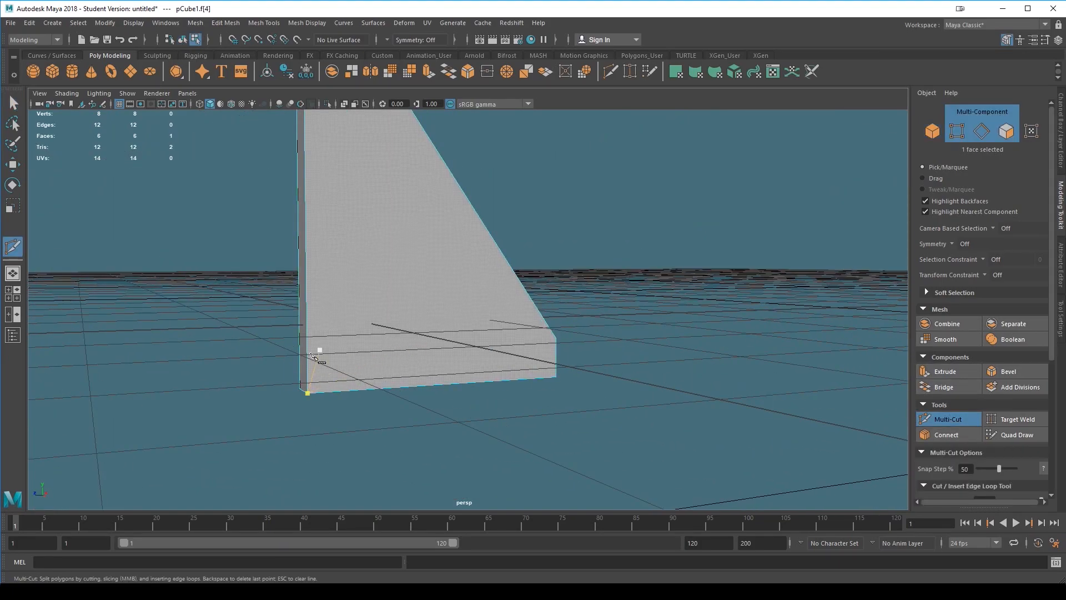
left_click(306, 387, "ctrl")
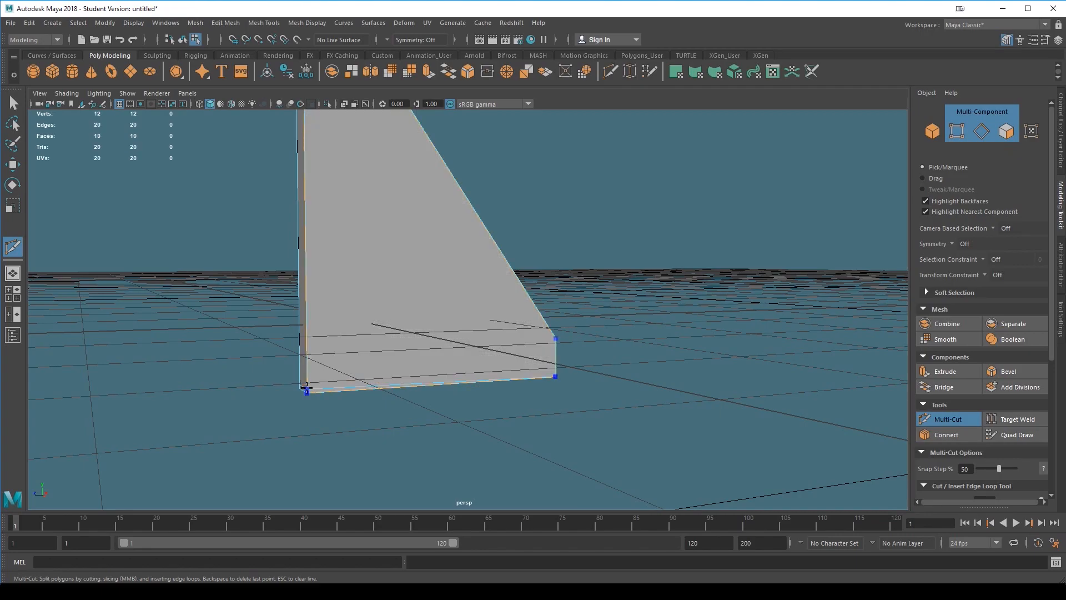
key("q")
scroll(436, 442, "up", 4)
key("ctrl+z")
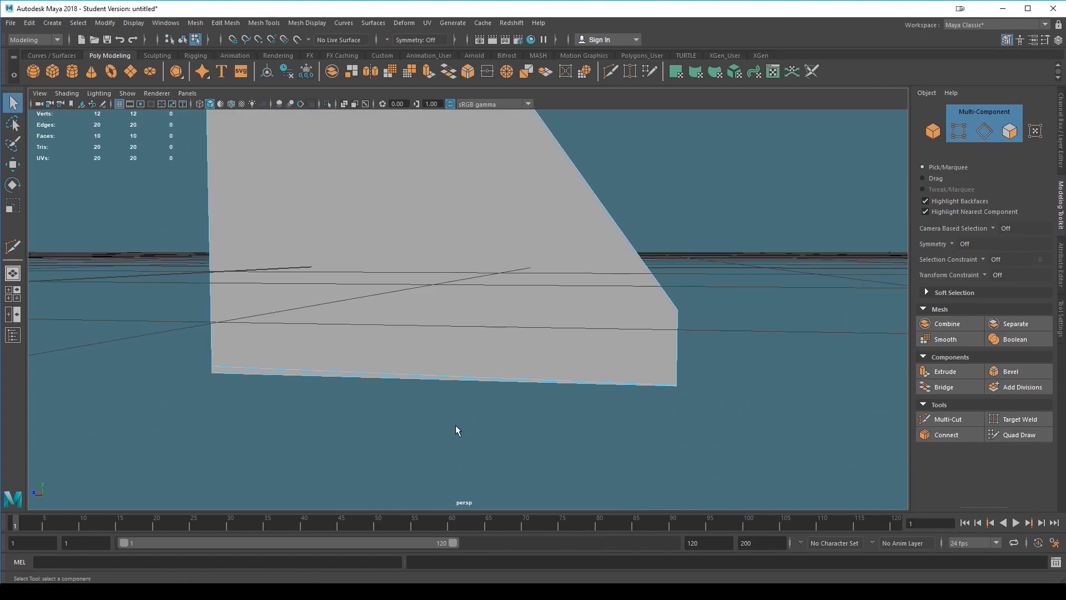
left_click(950, 419)
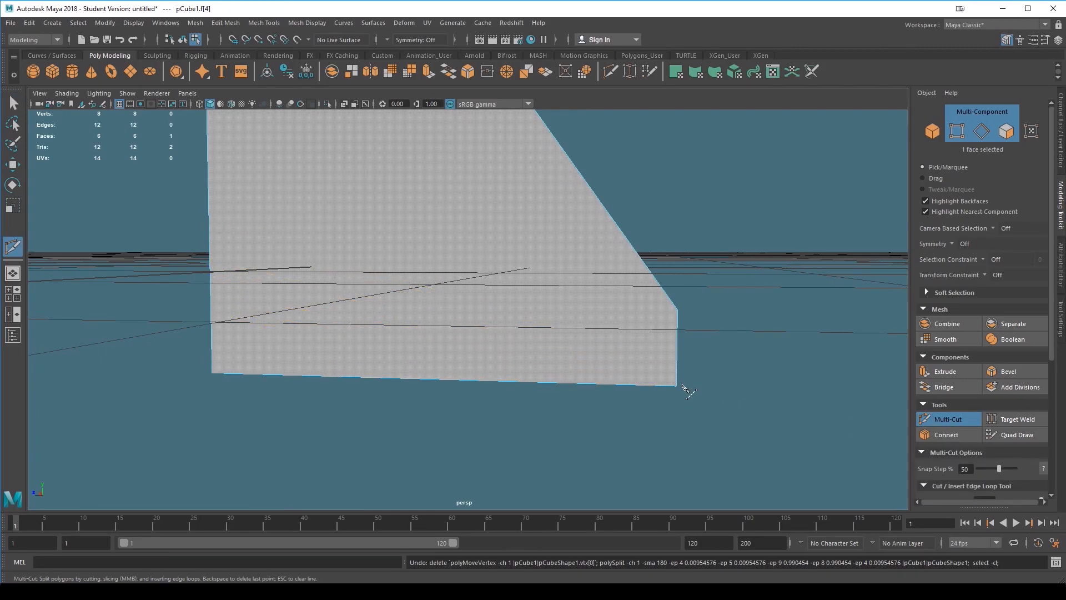
left_click_drag(676, 386, 534, 391, "alt")
right_click_drag(534, 392, 468, 396, "alt")
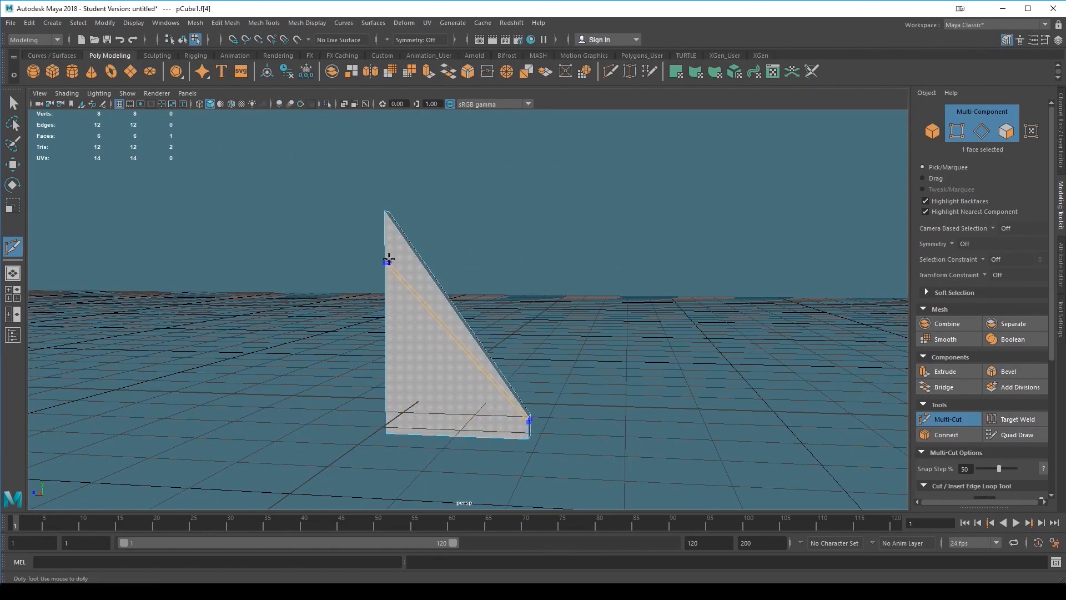
left_click(944, 419)
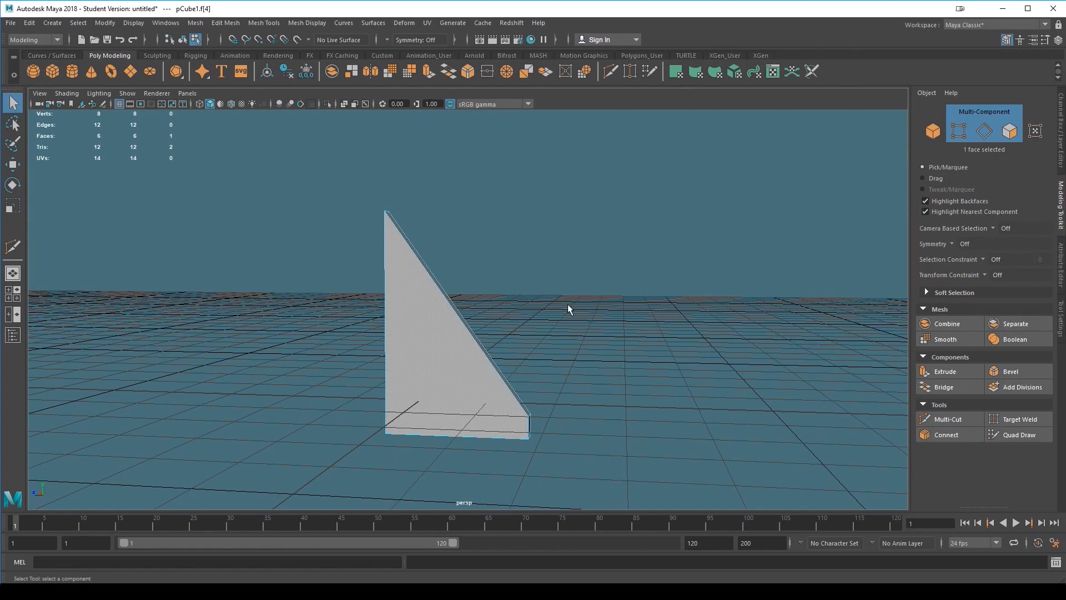
- Switch to the side view, deselect the wedge's face and frame the whole profile
key("space")
left_click_drag(573, 327, 650, 316)
key("space")
scroll(534, 384, "up", 10)
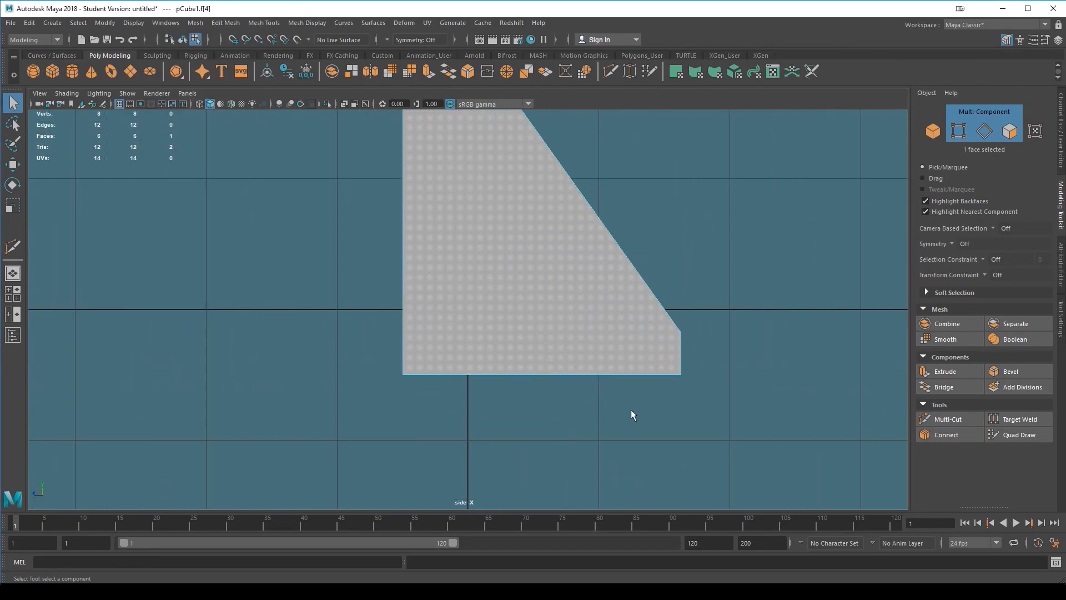
left_click(693, 421)
scroll(692, 416, "down", 8)
scroll(566, 418, "up", 3)
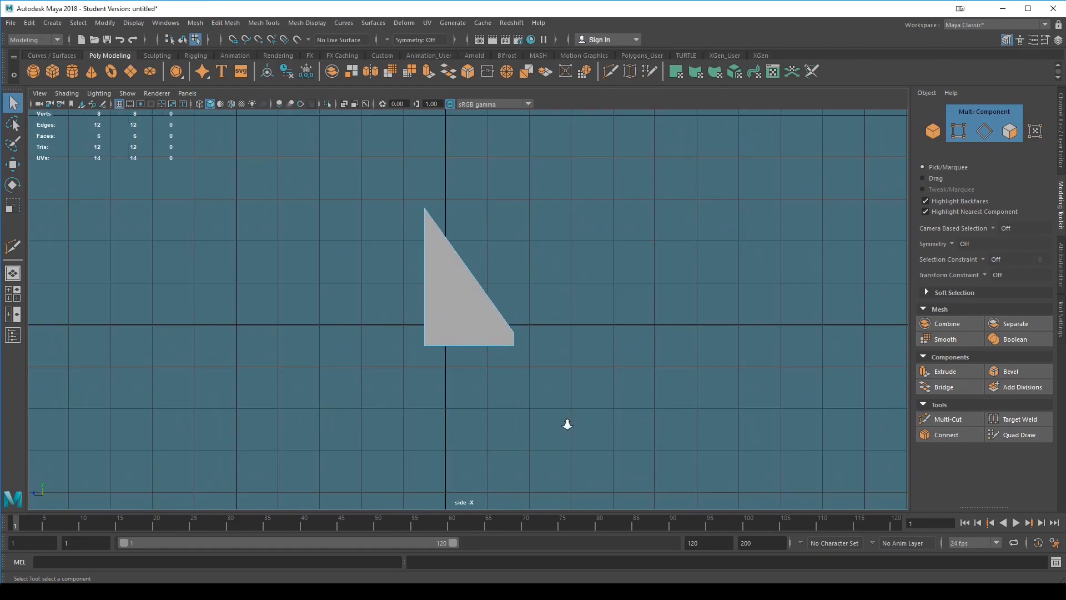
- Slice horizontally through the wedge just above its base with Multi-Cut at a 10% snap step, and return to the perspective view
left_click(930, 420)
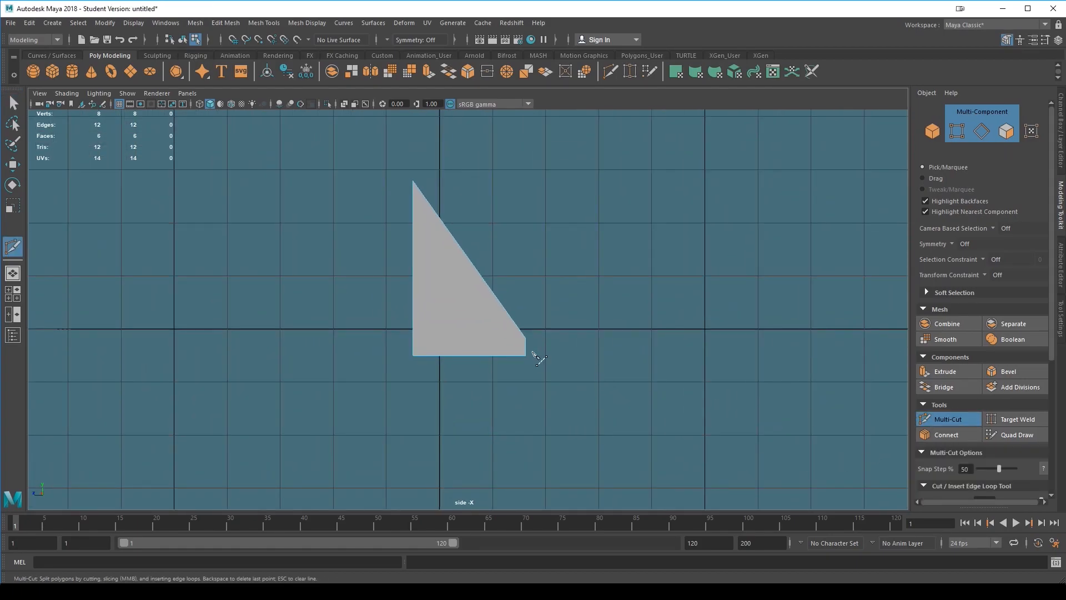
scroll(690, 393, "up", 6)
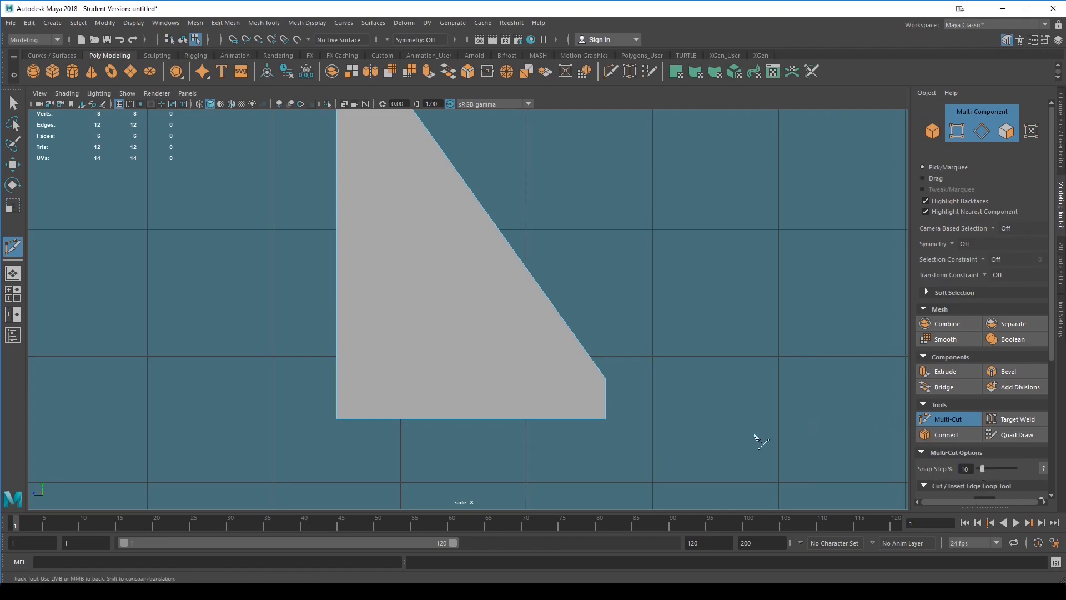
middle_click_drag(906, 409, 880, 421, "alt")
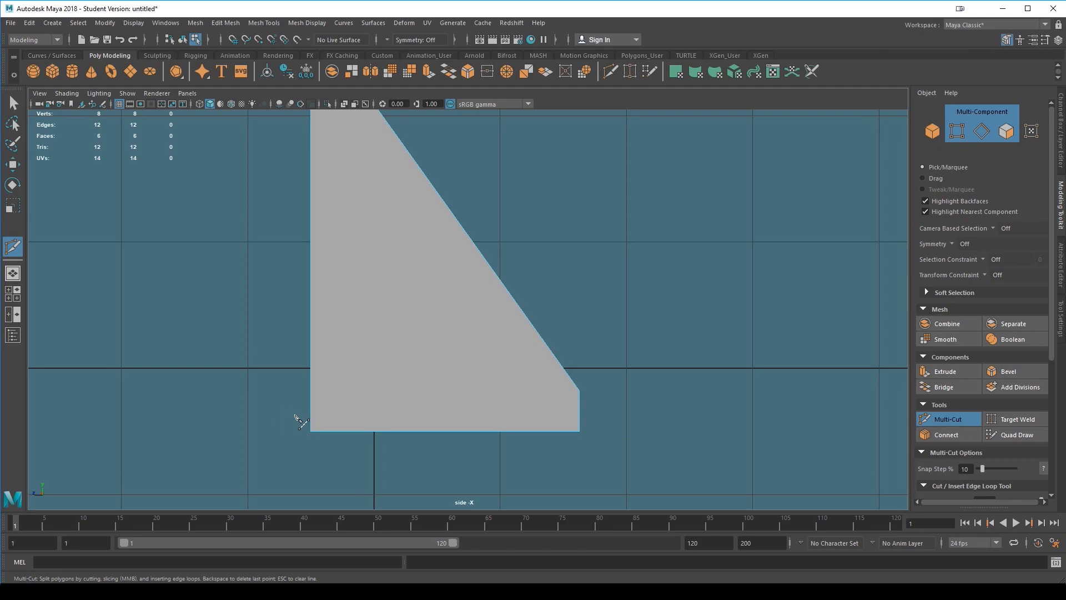
left_click_drag(656, 415, 631, 423)
mouse_move(631, 431)
left_mouse_down()
mouse_move(633, 458)
mouse_move(646, 422)
left_mouse_up()
key("Return")
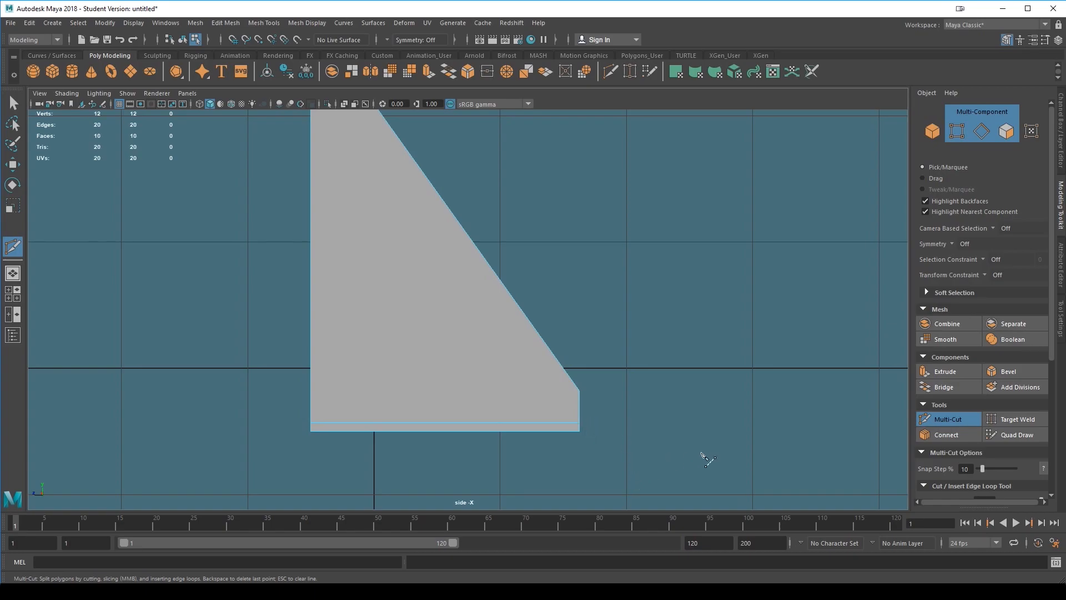
key("q")
key("space")
left_click_drag(692, 425, 699, 394)
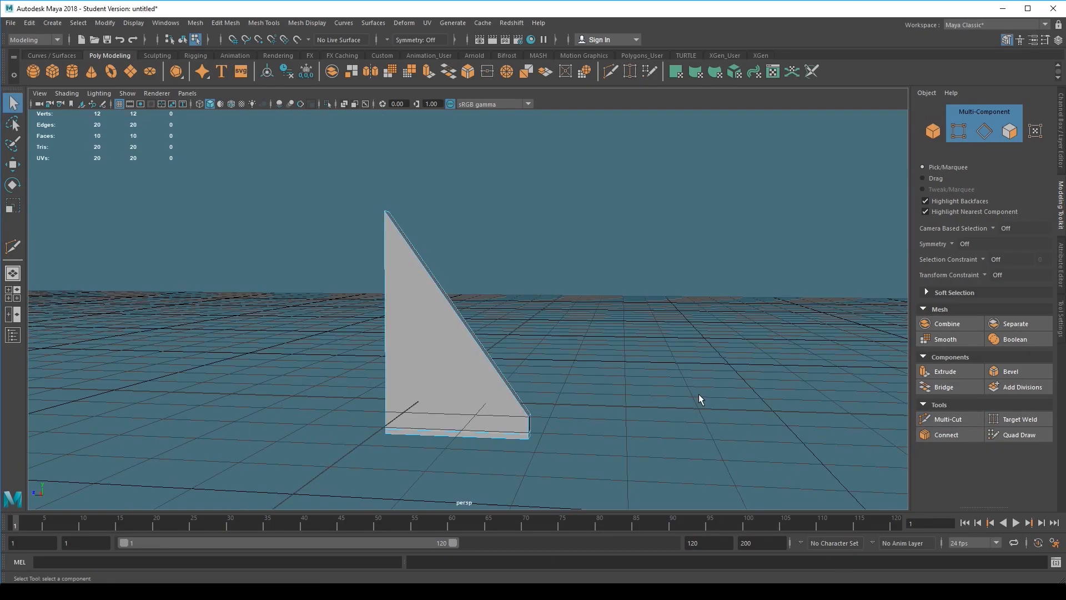
- Examine the new cut line around the wedge's base from several sides
left_click_drag(635, 418, 571, 471, "alt")
scroll(593, 457, "up", 3)
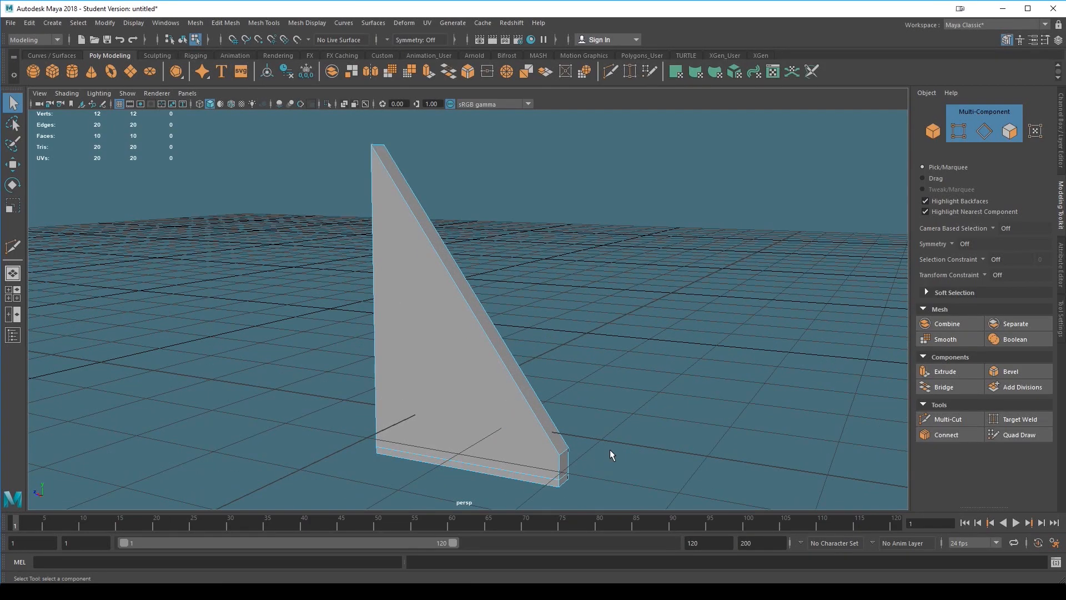
middle_click_drag(654, 451, 684, 300, "alt")
scroll(686, 333, "up", 6)
left_click_drag(748, 422, 561, 411, "alt")
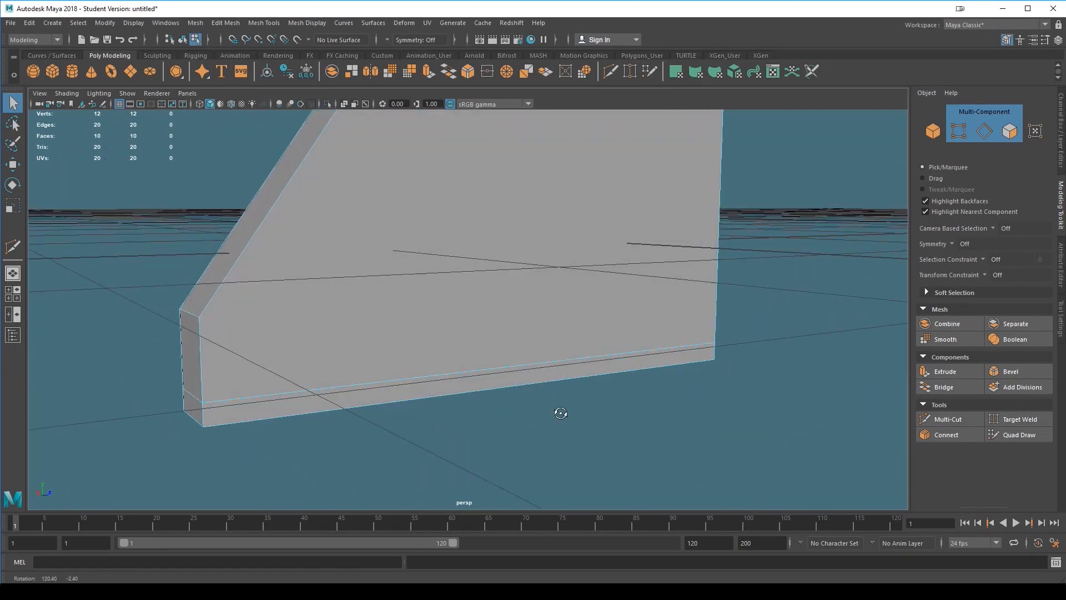
left_click_drag(413, 461, 650, 438, "alt")
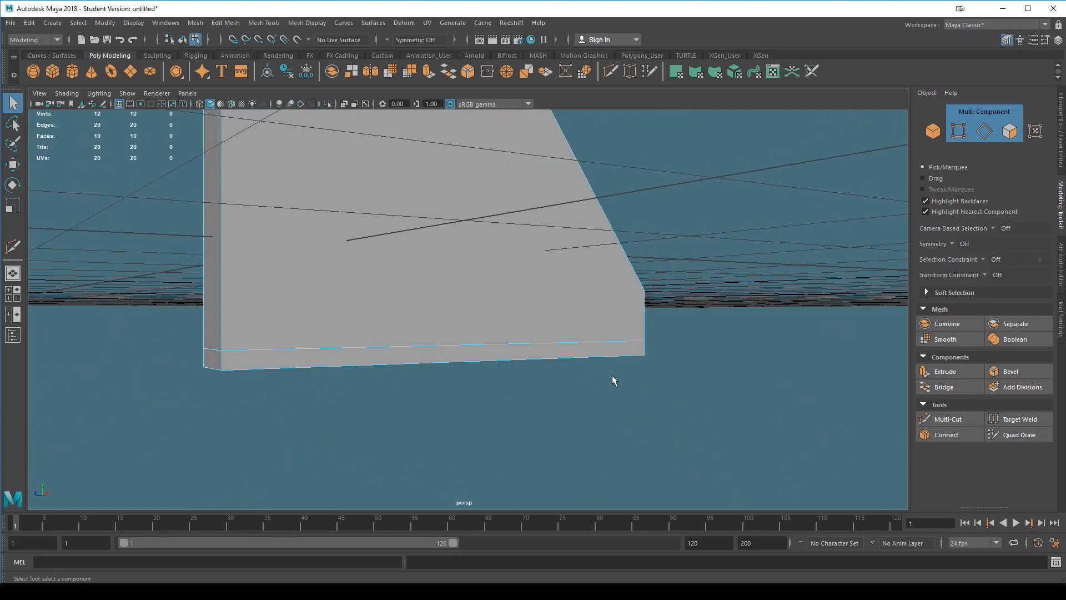
middle_click_drag(612, 375, 619, 438, "alt")
right_click_drag(620, 439, 377, 153, "alt")
middle_click_drag(626, 282, 638, 397, "alt")
left_click_drag(638, 397, 641, 363, "alt")
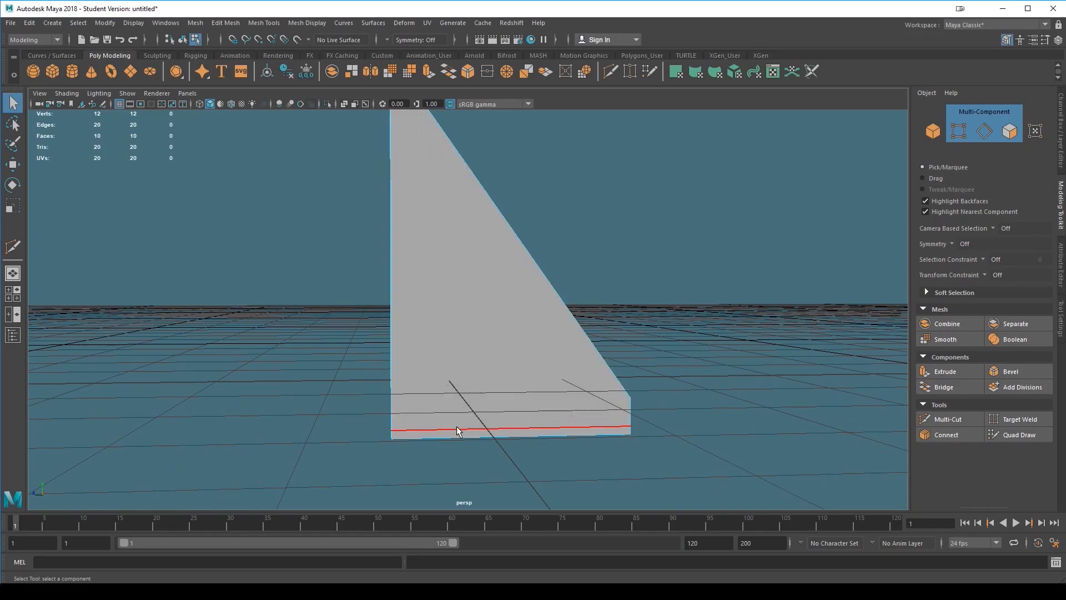
right_click_drag(675, 424, 741, 467, "alt")
middle_click_drag(741, 468, 663, 280, "alt")
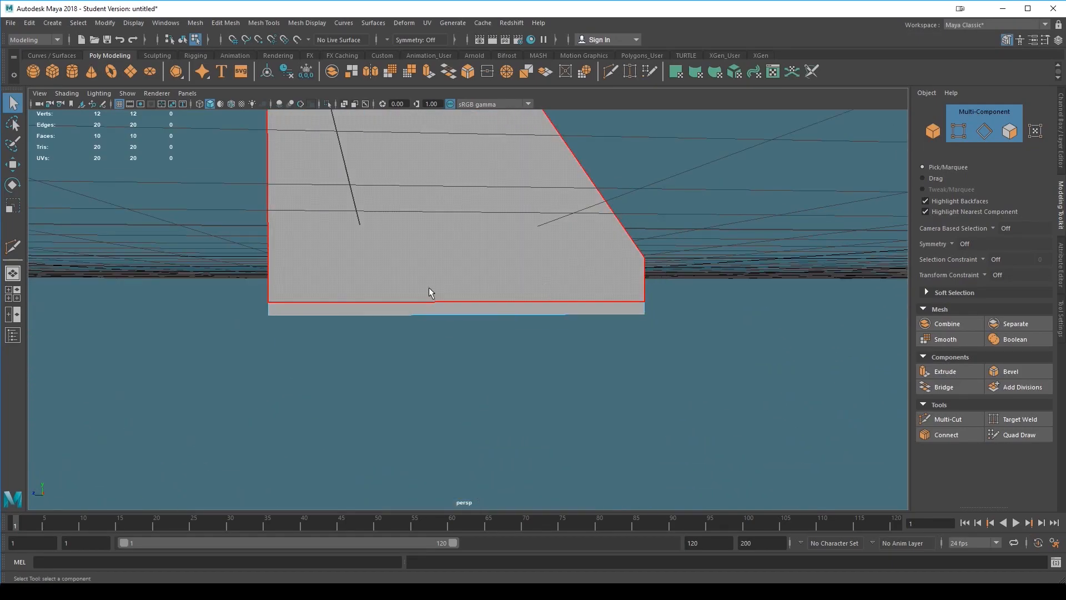
- Select the four faces of the thin strip around the wedge's base and extrude them slightly outward using Thickness
left_click_drag(446, 288, 433, 305, "alt")
right_click(377, 257)
mouse_move(377, 257)
right_mouse_down()
mouse_move(382, 215)
mouse_move(377, 261)
right_mouse_up()
left_click(285, 329)
left_click_drag(654, 371, 462, 424, "alt")
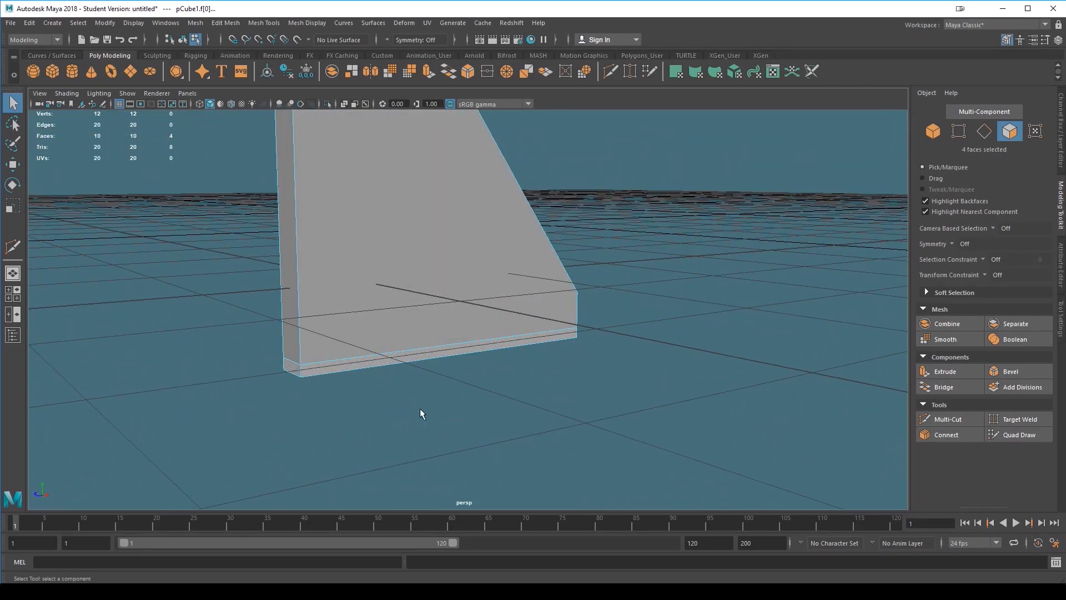
left_click_drag(595, 388, 473, 394, "alt")
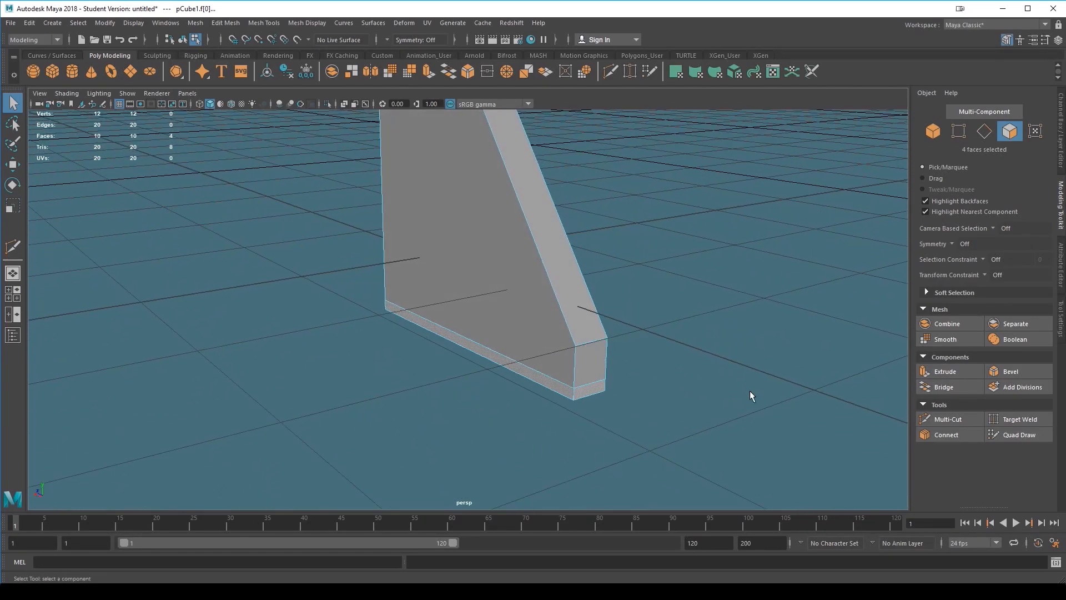
left_click_drag(713, 403, 349, 406, "alt")
left_click(946, 371)
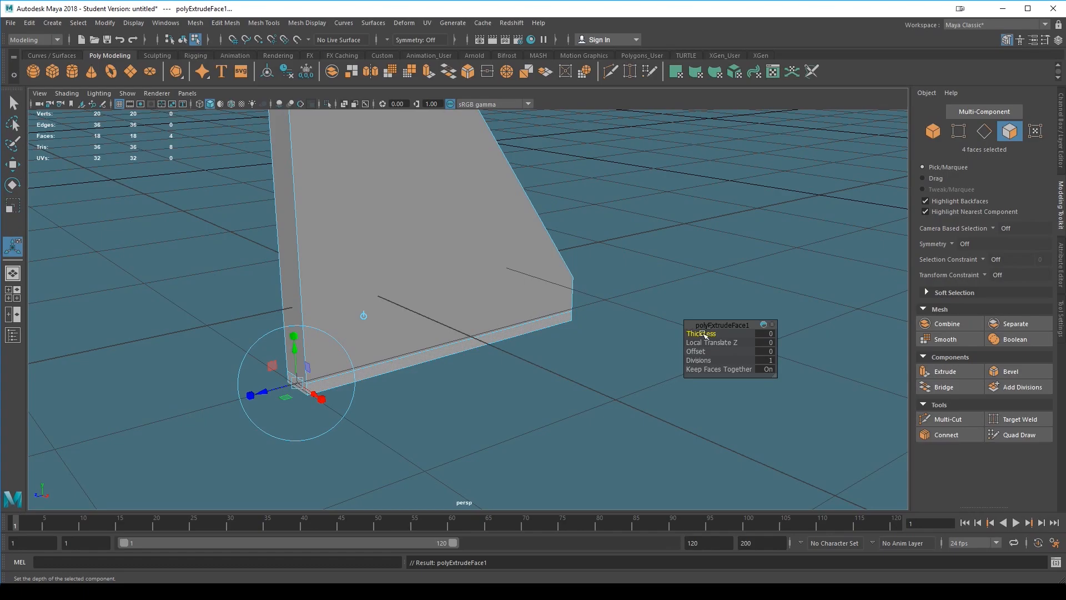
left_click_drag(704, 335, 705, 334)
key("q")
right_click_drag(448, 387, 507, 437, "alt")
left_click_drag(506, 438, 526, 457, "alt")
- Select the edge where the slope meets the short foot face and bevel it with a fraction of about 0.9
right_click_drag(452, 268, 461, 241)
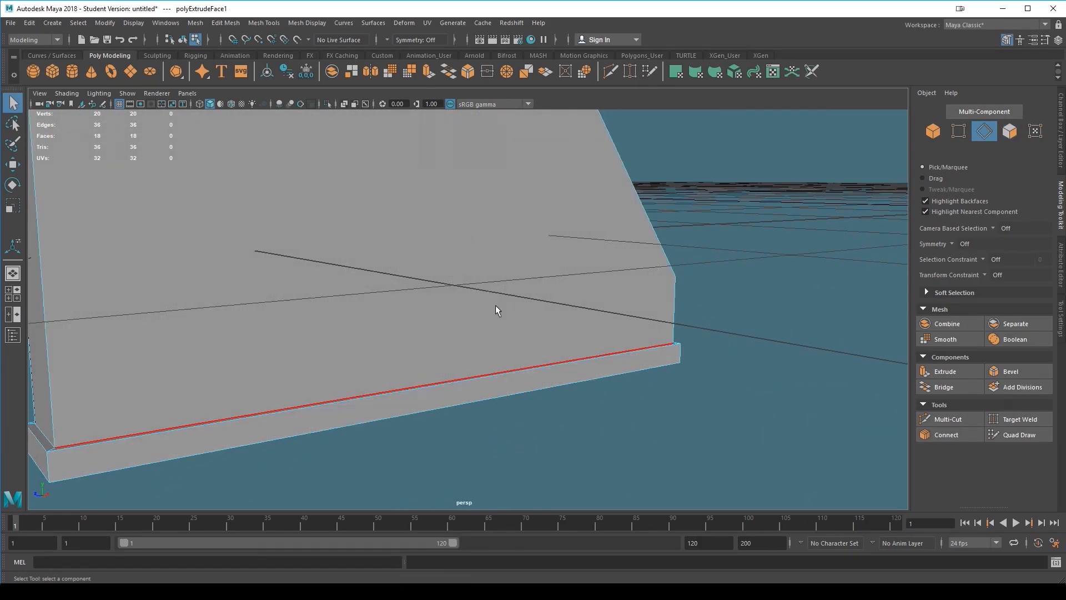
left_click_drag(533, 412, 522, 447, "alt")
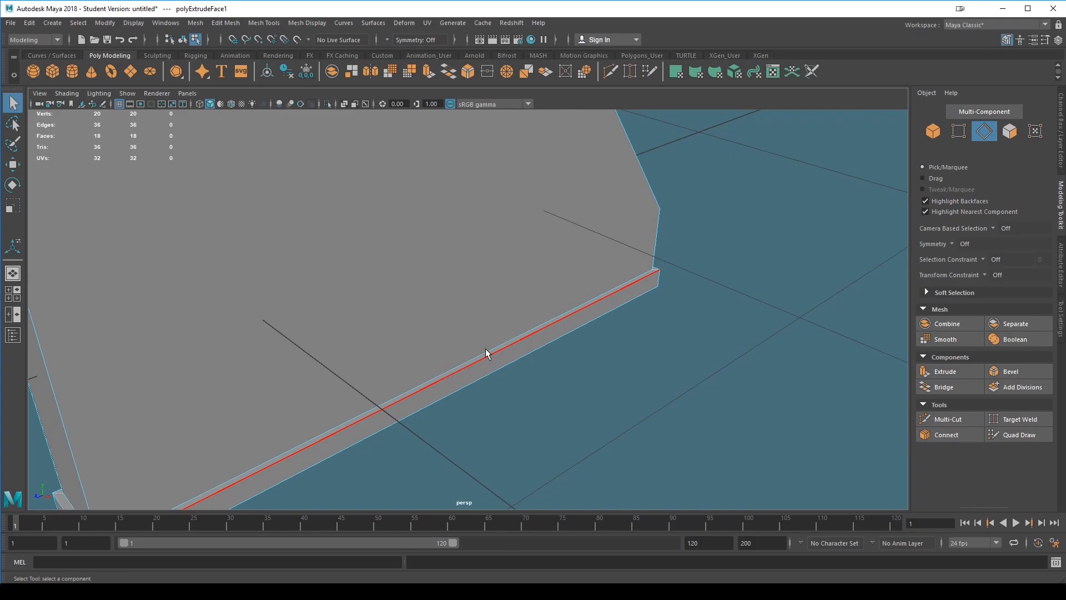
middle_click_drag(556, 417, 802, 333, "alt")
scroll(802, 333, "down", 4)
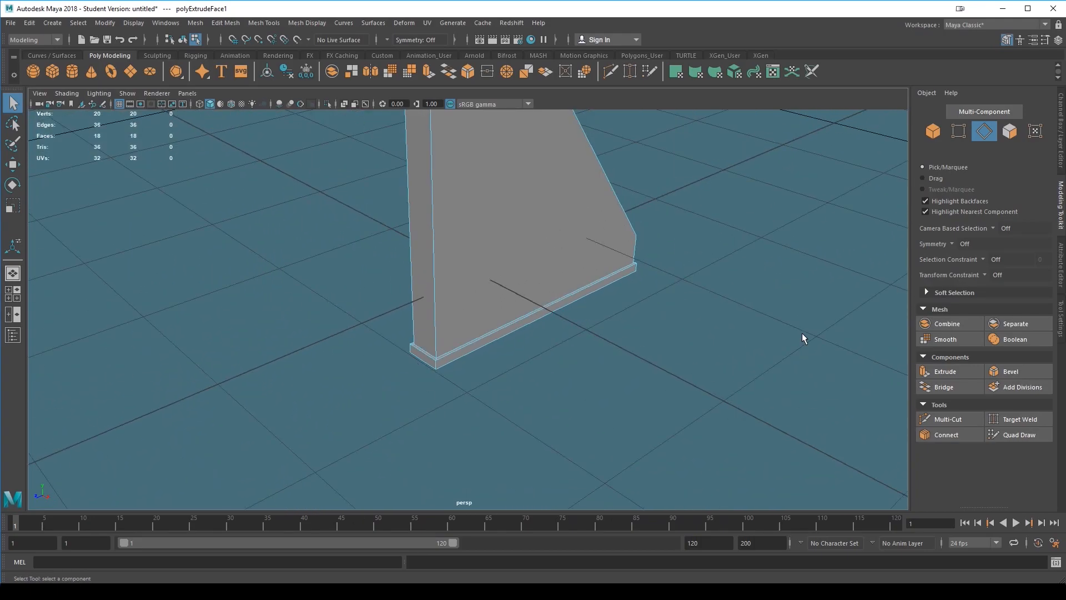
left_click_drag(538, 411, 595, 501, "alt")
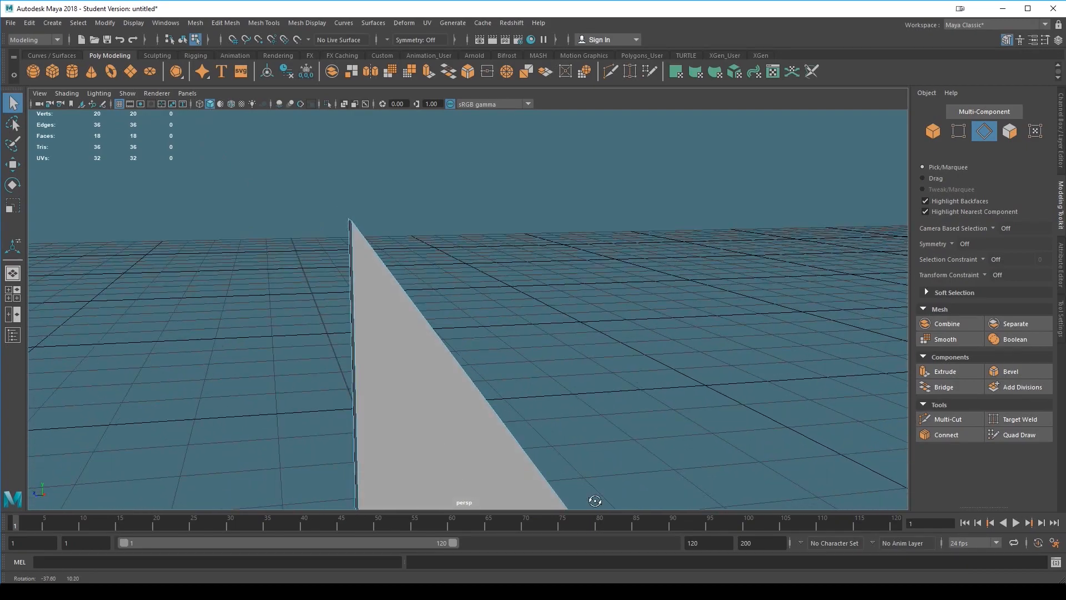
left_click_drag(609, 401, 585, 460, "alt")
left_click(505, 426)
left_click(1028, 371)
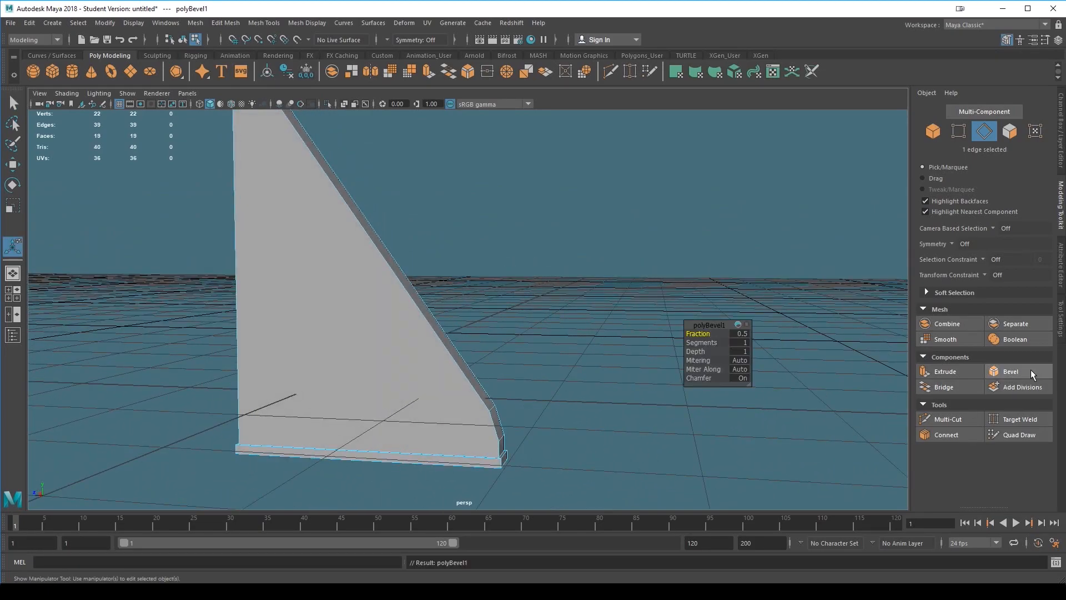
left_click_drag(699, 333, 690, 335)
middle_click_drag(583, 430, 509, 368, "alt")
scroll(471, 428, "up", 3)
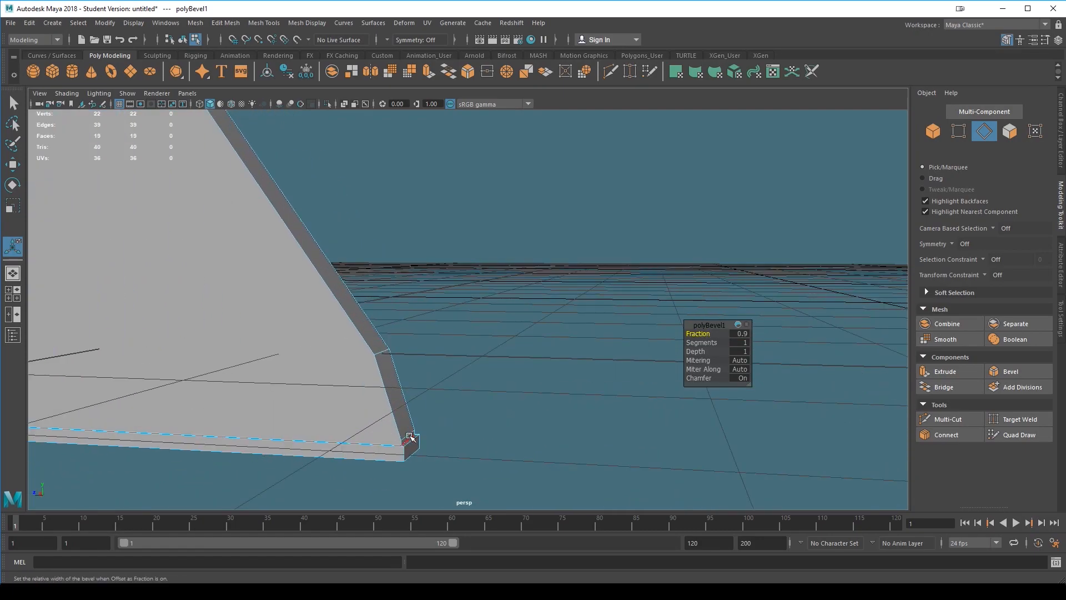
- Set the bevel's fraction to 0.93 and increase its segments until the foot corner is smoothly rounded
left_click_drag(694, 335, 703, 343)
left_click(701, 343)
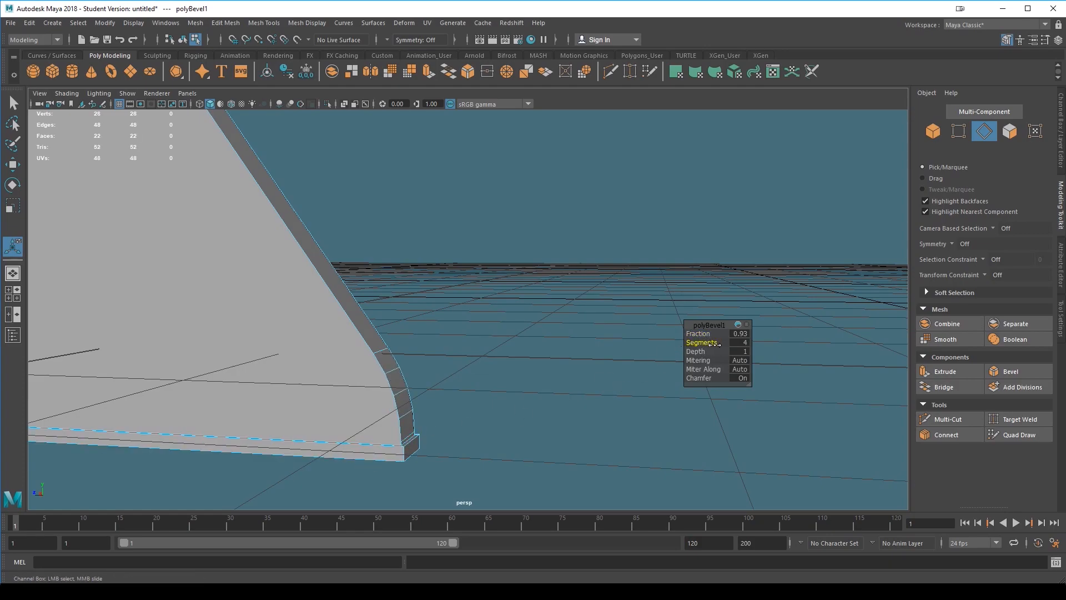
middle_click_drag(739, 351, 775, 361)
middle_click_drag(653, 471, 710, 472, "alt")
left_click_drag(522, 493, 578, 469, "alt")
key("q")
- Return to object mode and select the wedge as a whole object
left_click_drag(621, 403, 548, 427, "alt")
right_click_drag(296, 269, 356, 253)
scroll(639, 362, "down", 5)
left_click(520, 415)
left_click_drag(520, 415, 415, 278, "alt")
left_click_drag(465, 320, 521, 333, "alt")
left_click(428, 327)
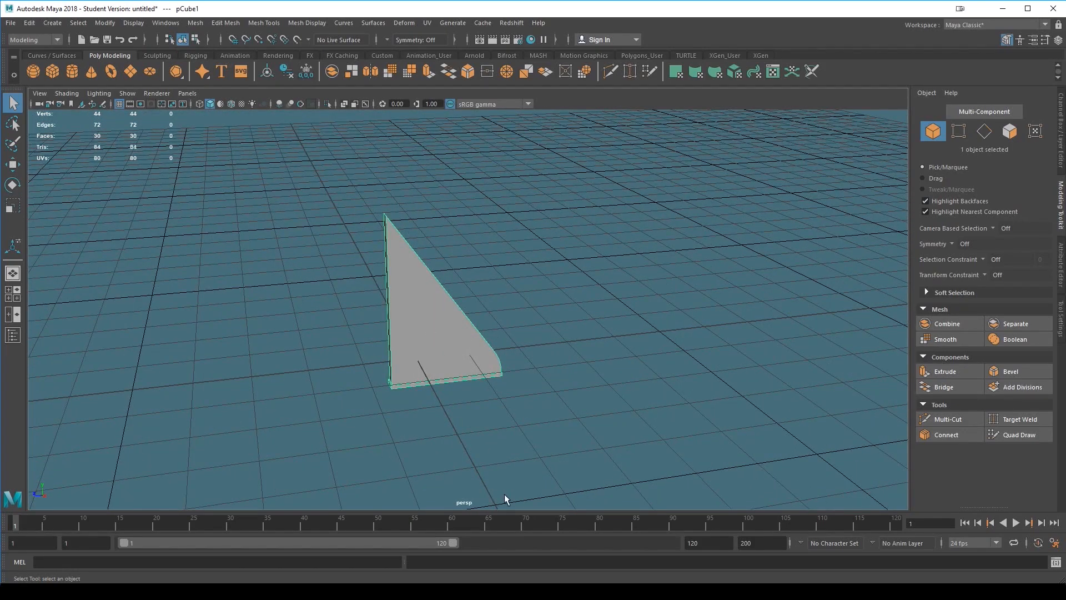
- Switch to edge mode and select all edges of the wedge
scroll(504, 491, "up", 5)
scroll(472, 459, "down", 4)
left_click_drag(404, 331, 532, 465, "alt")
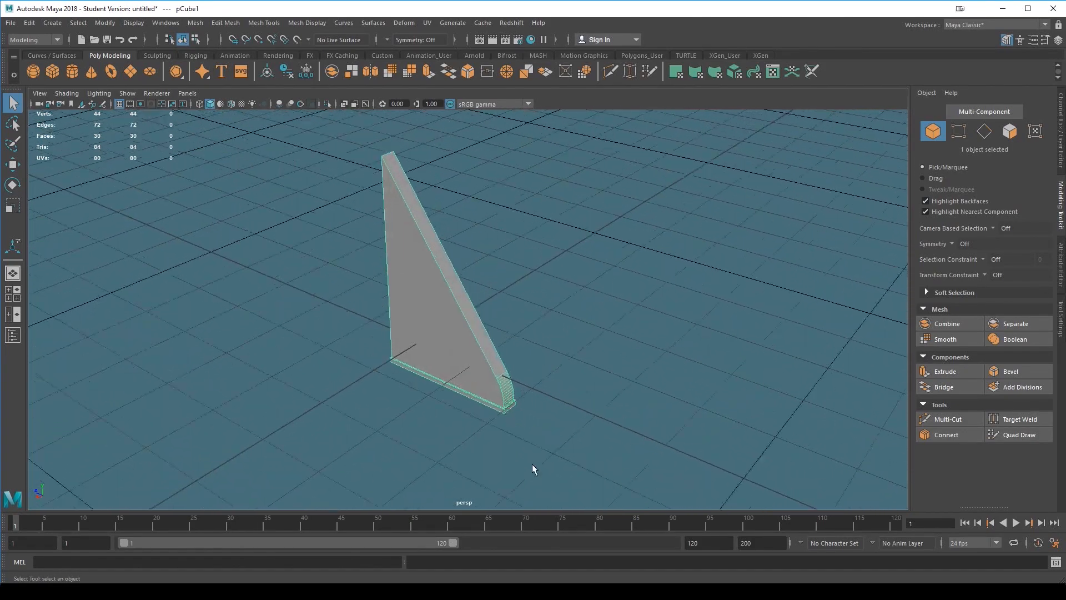
scroll(533, 464, "up", 3)
scroll(614, 491, "down", 1)
right_click_drag(432, 270, 431, 238)
scroll(620, 429, "down", 3)
left_click_drag(626, 433, 254, 145)
- Remove the crosswise edges of the rounded foot corner from the edge selection
scroll(571, 416, "up", 4)
left_click_drag(572, 417, 391, 289, "alt")
left_click_drag(457, 238, 574, 435, "alt")
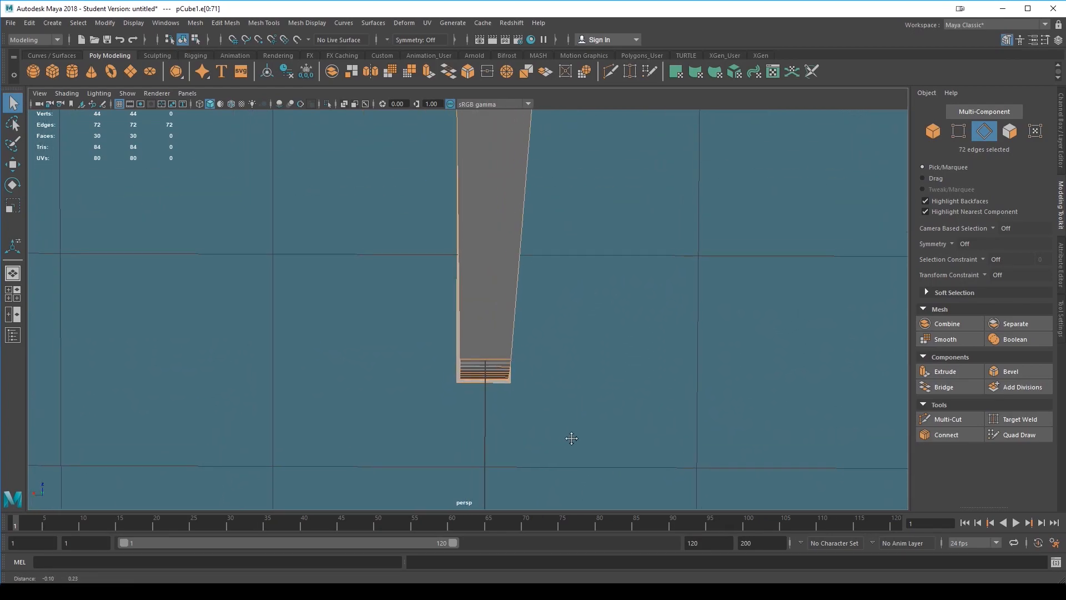
left_click_drag(592, 335, 505, 369, "alt")
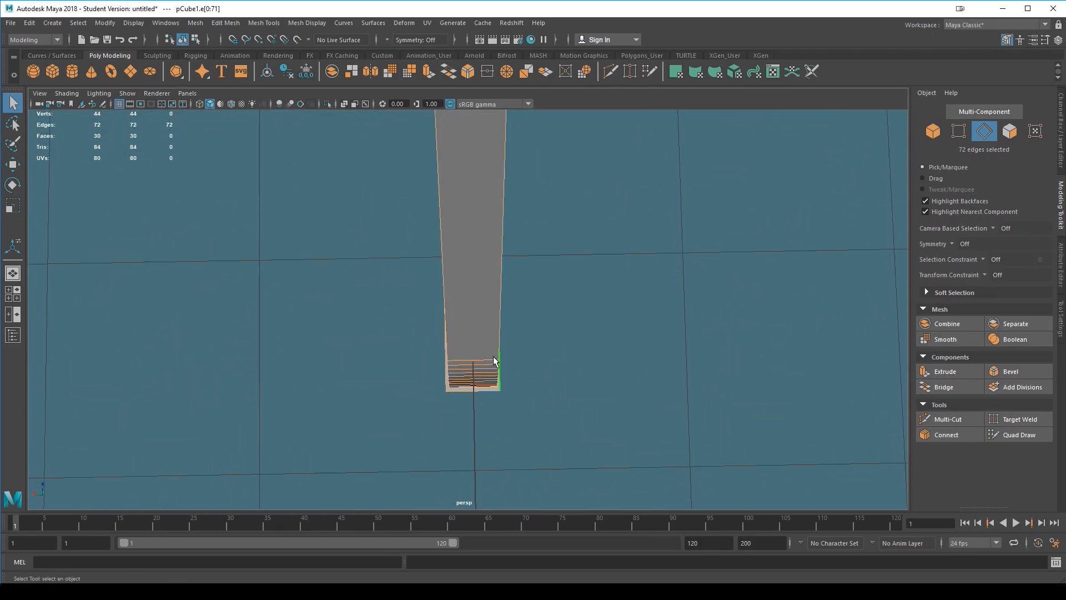
left_click_drag(469, 336, 482, 387, "ctrl")
left_click_drag(571, 468, 587, 344, "alt")
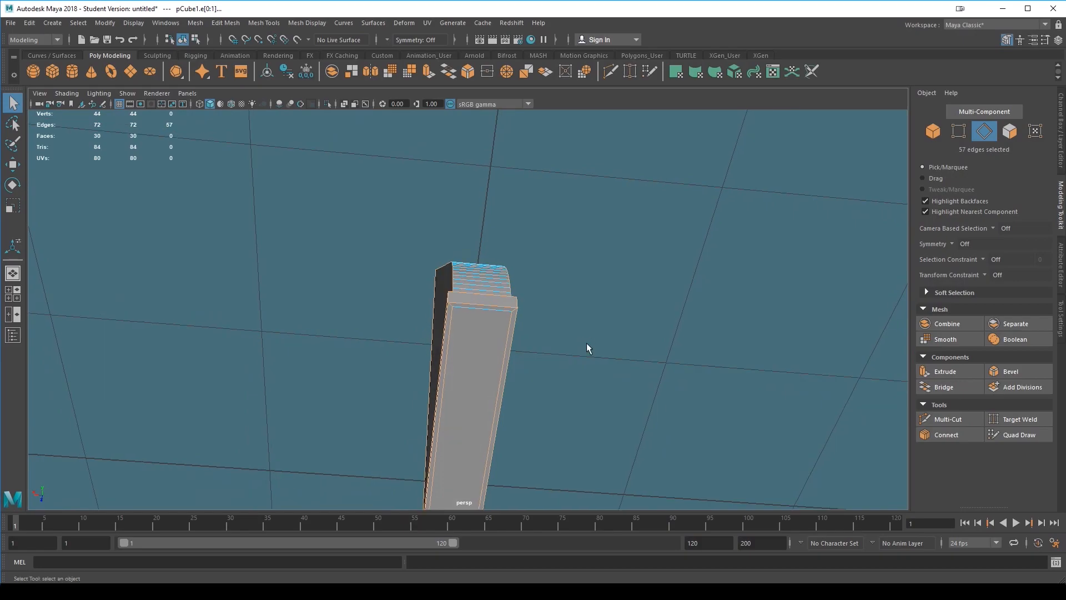
- Remove the long inset edges and the foot-end inset and corner edges on the wedge's underside from the edge selection
left_click(482, 309, "shift")
left_click_drag(480, 309, 596, 382, "alt")
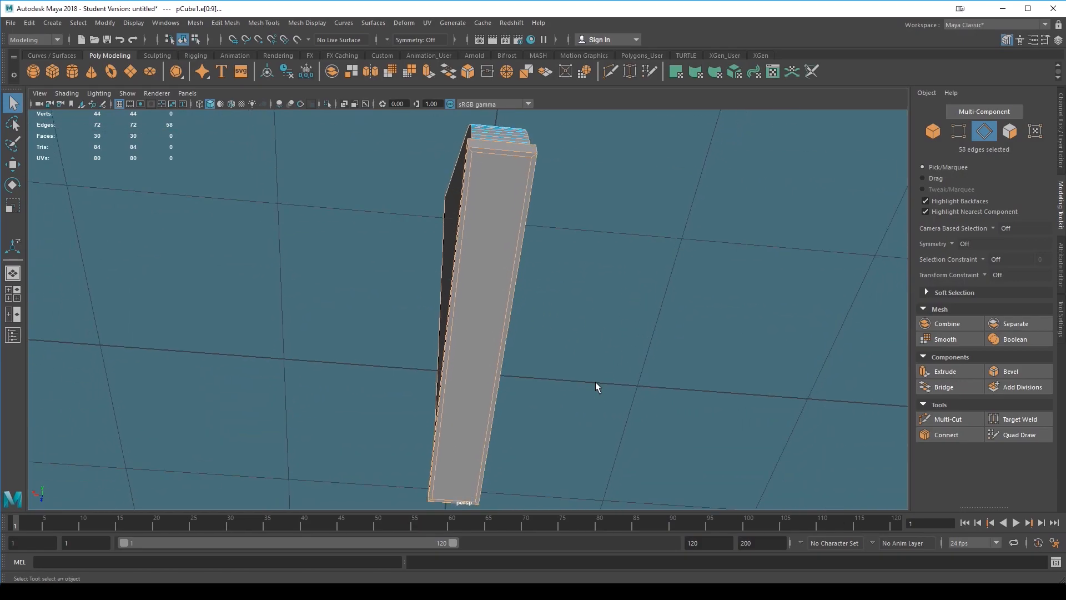
left_click_drag(633, 276, 574, 425, "alt")
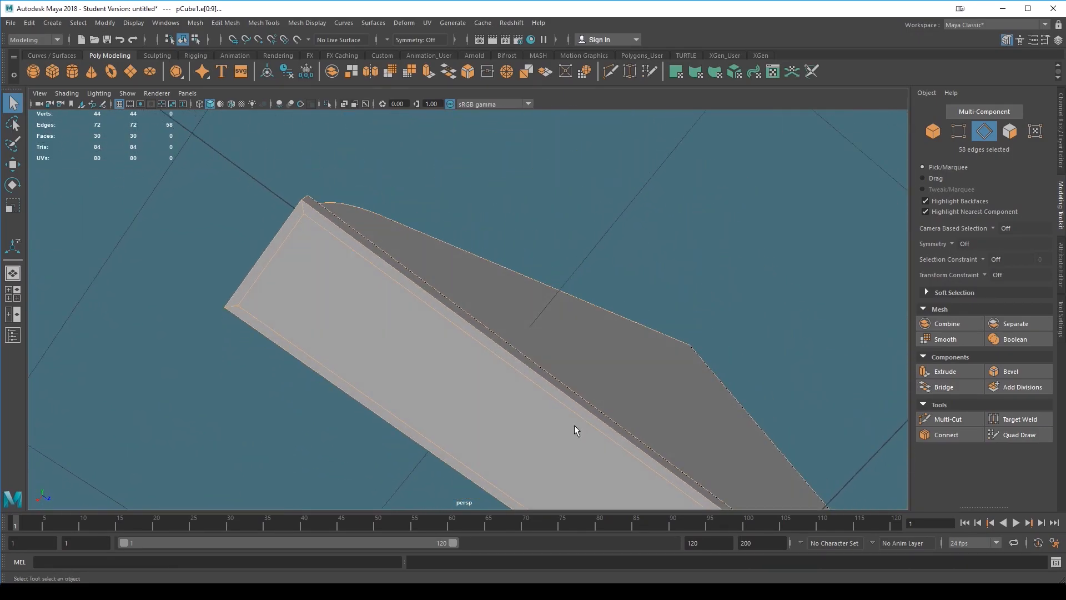
left_click_drag(304, 205, 272, 301, "alt")
middle_click_drag(405, 445, 425, 398, "alt")
left_click_drag(425, 398, 354, 358, "alt")
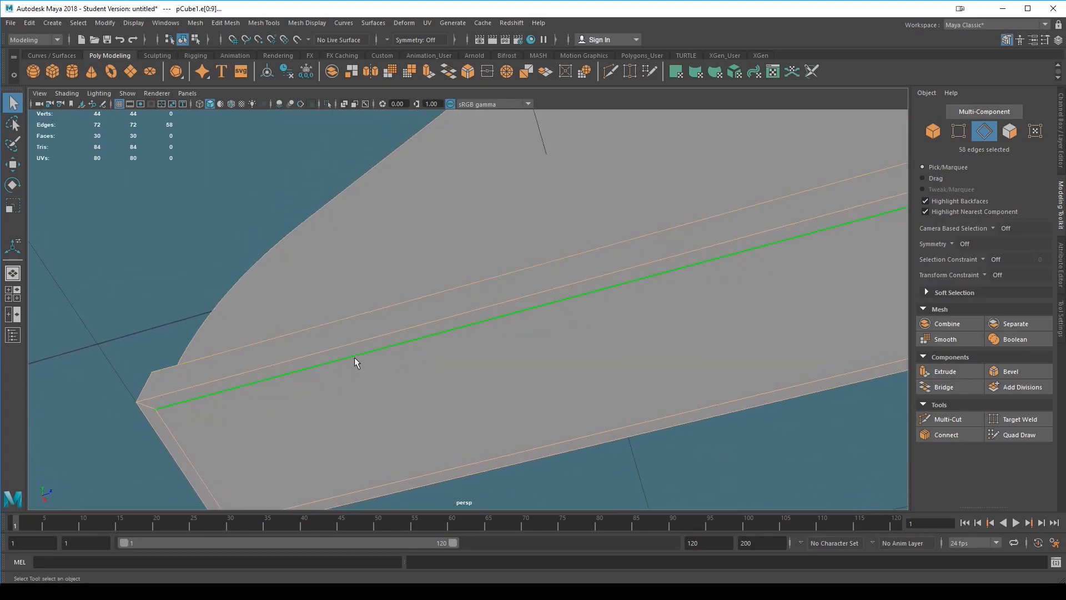
left_click(252, 384, "ctrl")
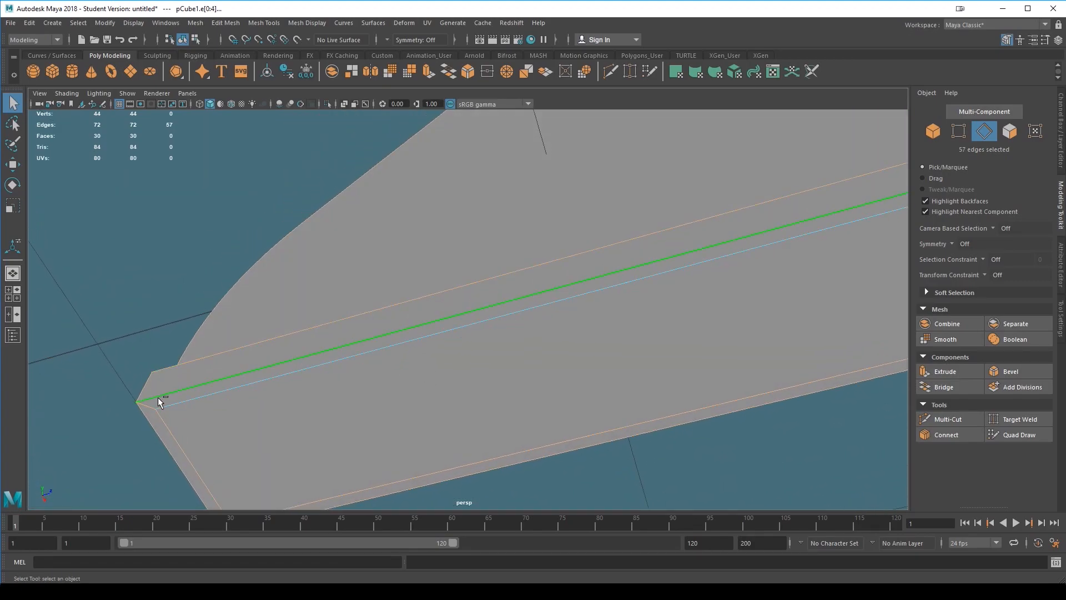
left_click(428, 474, "ctrl")
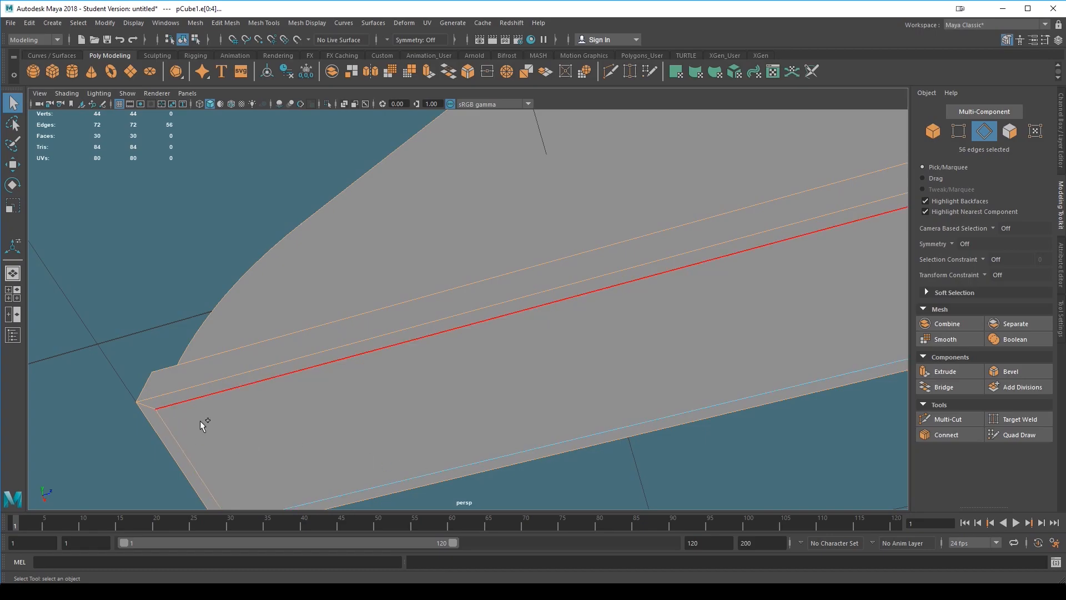
left_click(153, 406, "ctrl")
left_click_drag(220, 438, 326, 355, "alt")
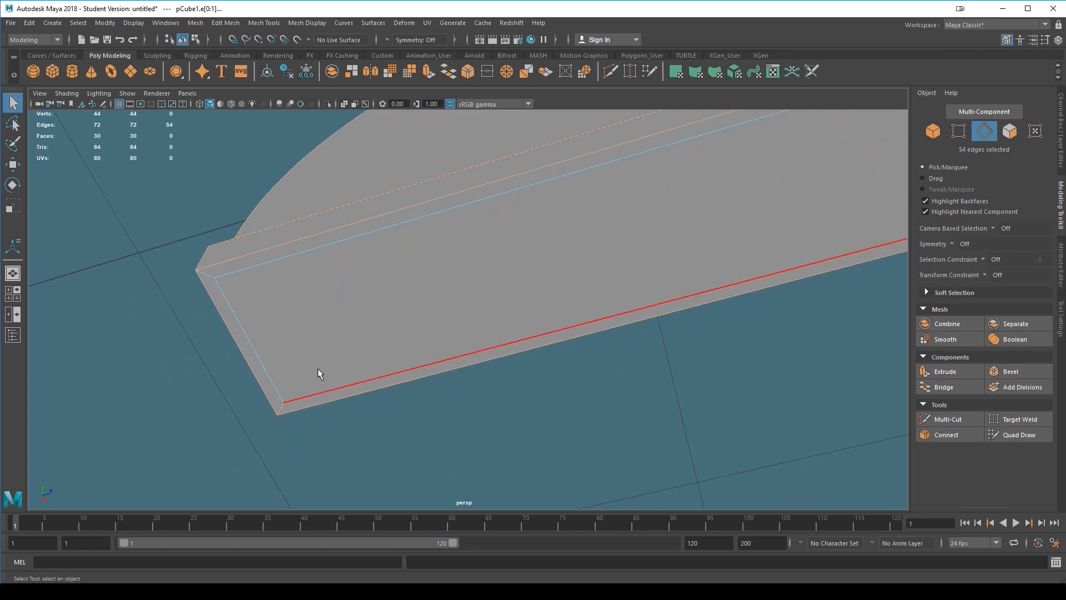
left_click(281, 405, "ctrl")
- Deselect the remaining inset and corner edges at the tall end of the wedge's underside
middle_click_drag(621, 319, 2, 564, "alt")
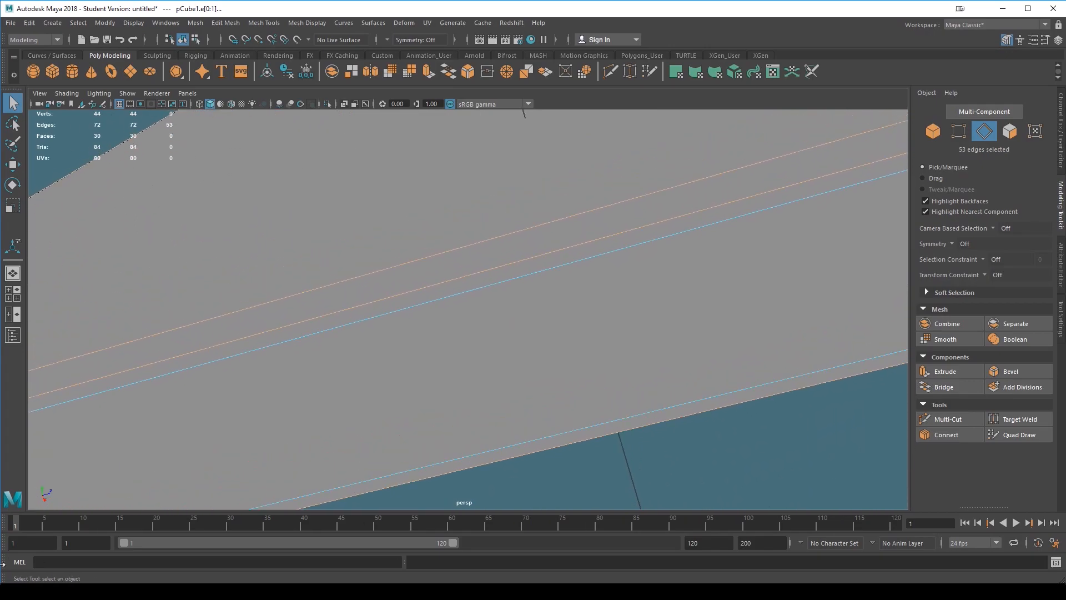
scroll(480, 365, "down", 5)
middle_click_drag(629, 311, 500, 360, "alt")
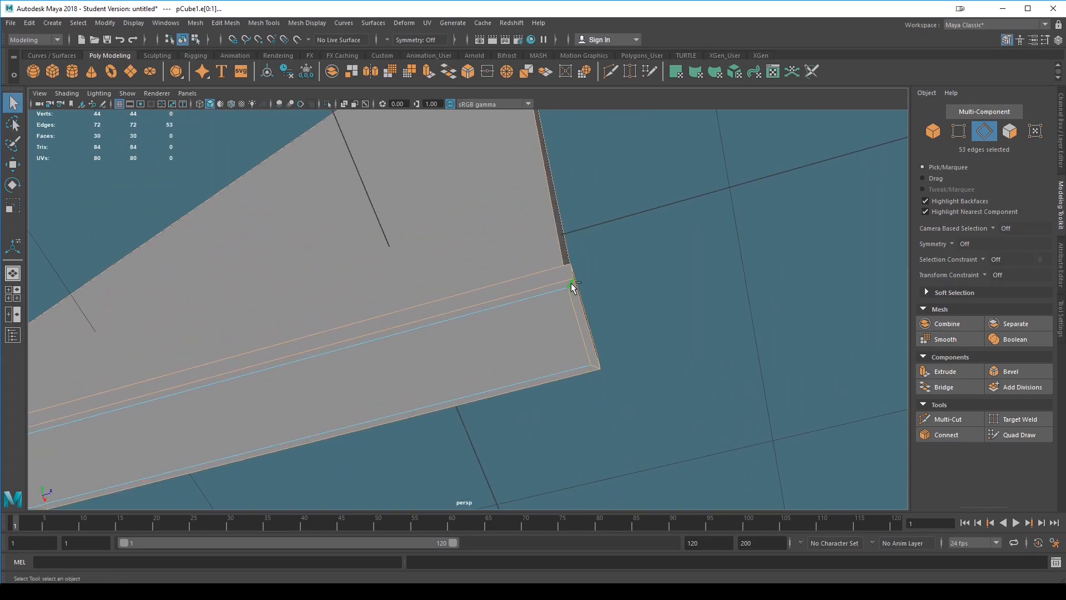
left_click(597, 365, "ctrl")
- Add the base trim's upper outer edge at the rounded foot back to the edge selection
left_click_drag(662, 421, 412, 467, "alt")
middle_click_drag(412, 466, 689, 181, "alt")
left_click_drag(619, 341, 465, 302, "alt")
left_click(455, 303, "shift")
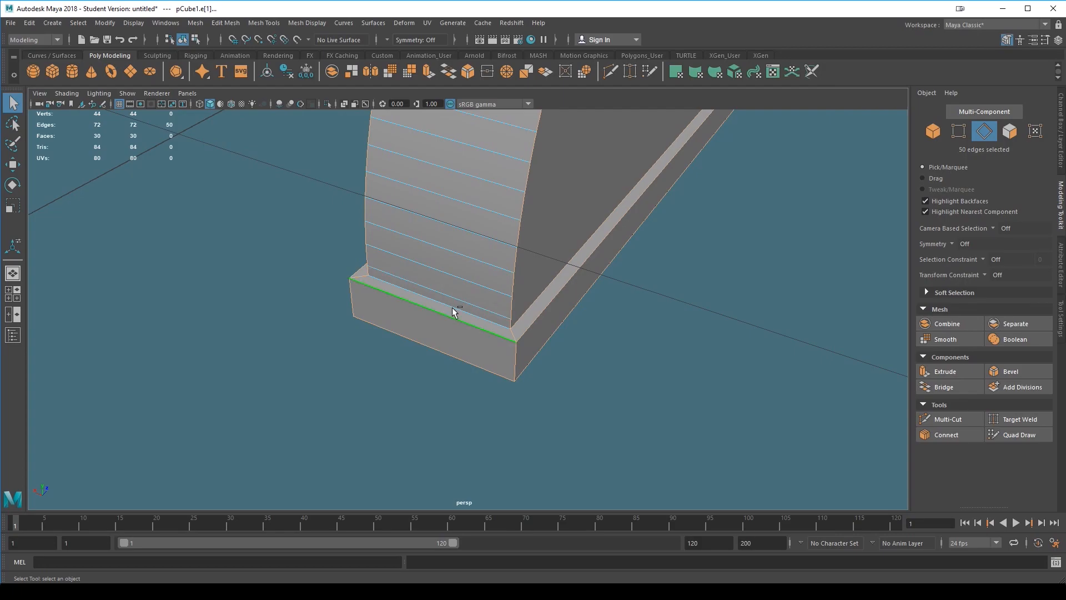
scroll(682, 402, "down", 4)
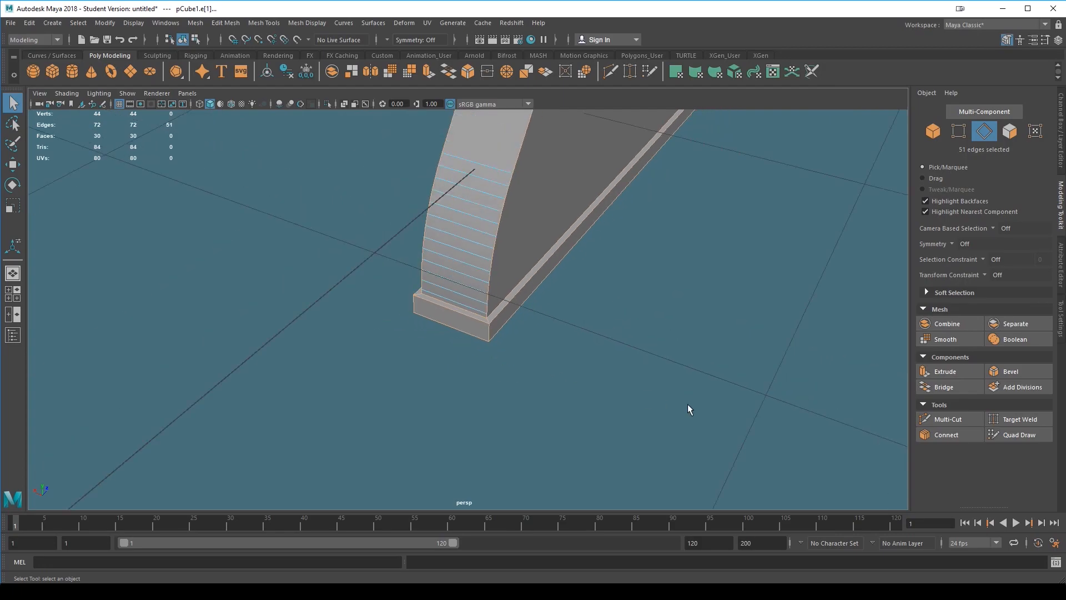
- Bevel the selected wedge edges with a fraction of 1
middle_click_drag(714, 300, 636, 419, "alt")
left_click_drag(553, 484, 575, 359, "alt")
left_click_drag(723, 401, 716, 352, "alt")
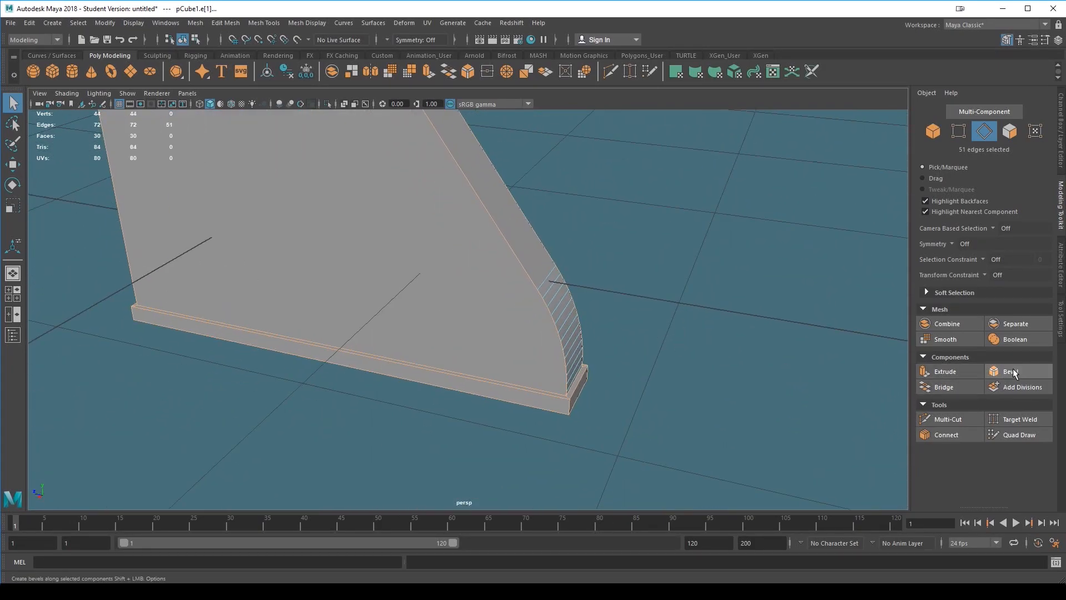
left_click(1007, 371)
left_click(701, 343)
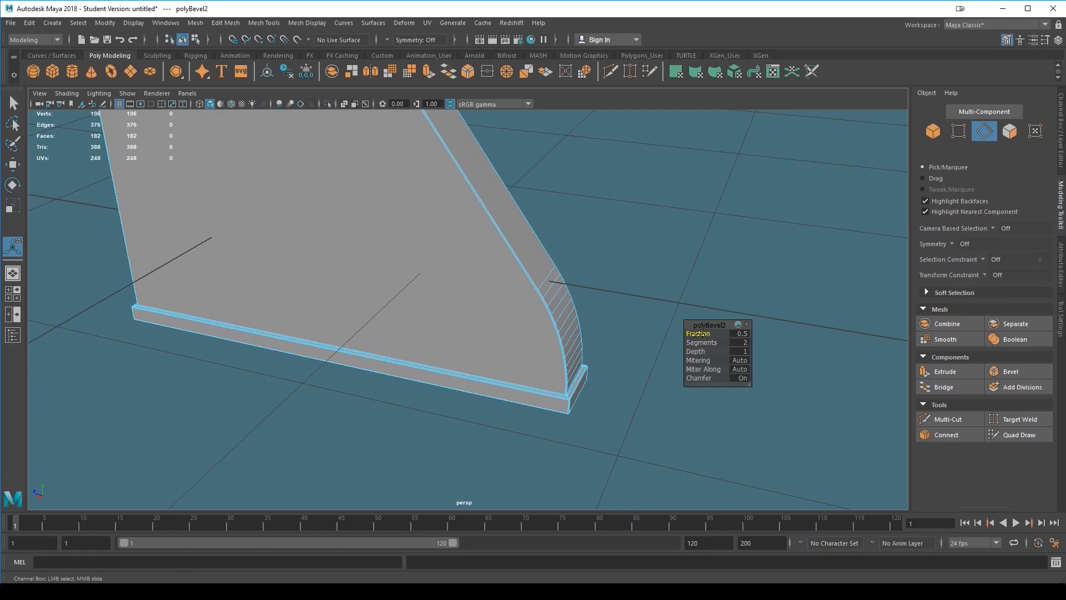
left_click_drag(697, 334, 776, 338)
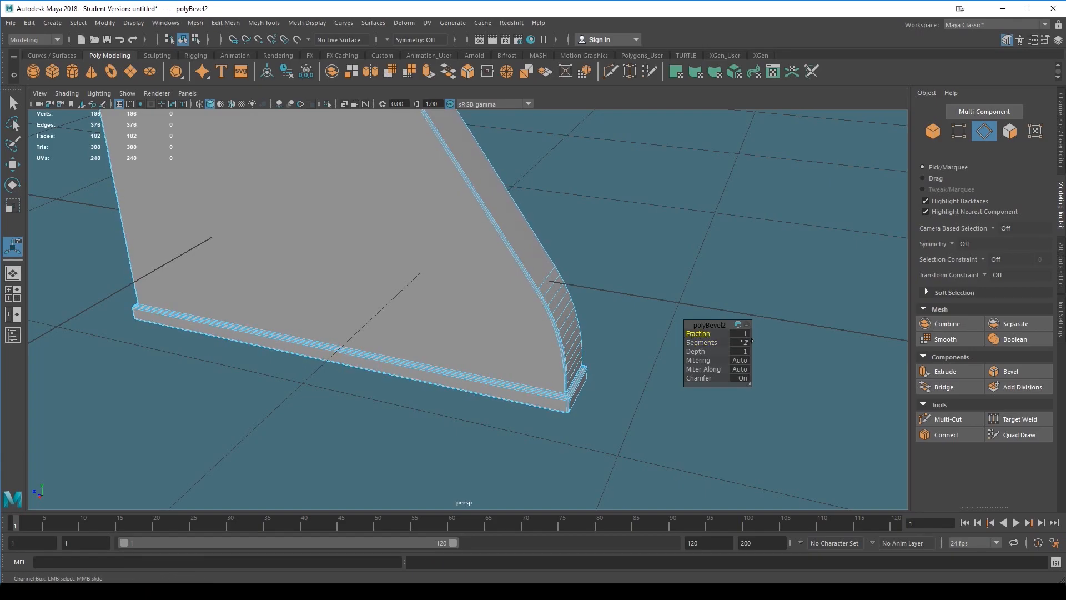
- Turn on the smooth preview for the wedge, return to object mode and clear the selection
key("3")
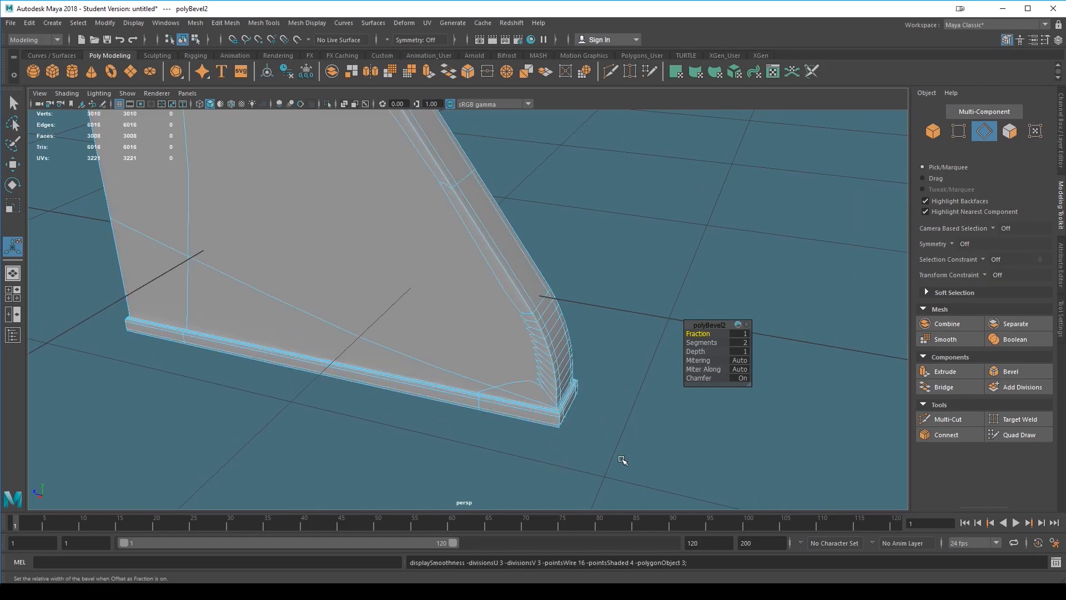
left_click_drag(631, 458, 508, 346, "alt")
right_click_drag(433, 303, 488, 249)
left_click(609, 356)
- Examine the base trim's corners and the overall wedge shape with and without smoothing
right_click_drag(624, 378, 678, 395, "alt")
middle_click_drag(679, 396, 623, 303, "alt")
scroll(619, 194, "up", 2)
left_click_drag(629, 352, 607, 347, "alt")
left_click(388, 272)
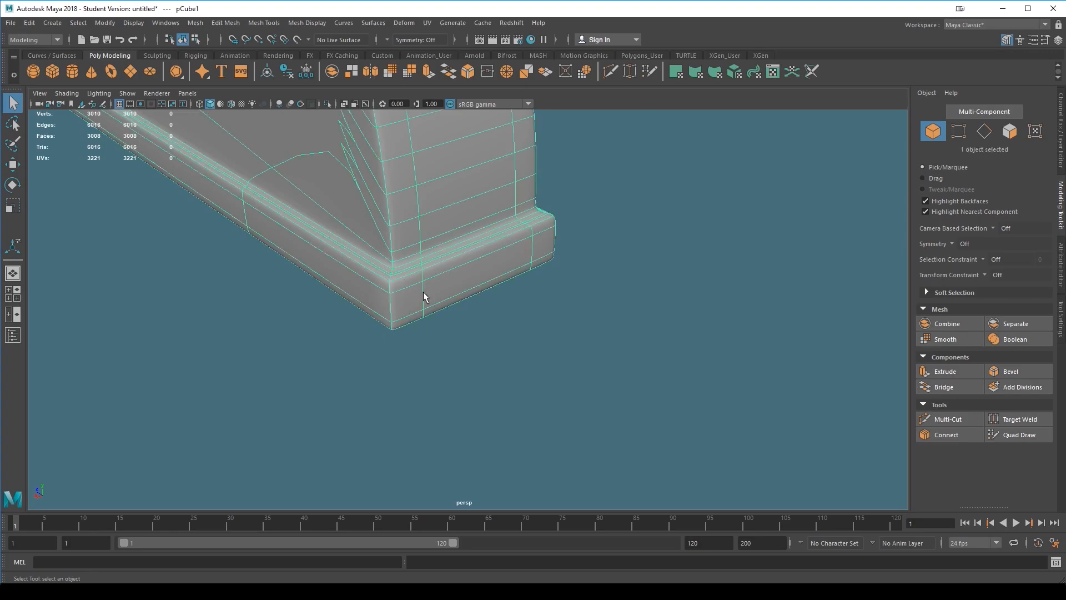
right_click_drag(441, 311, 529, 407, "alt")
middle_click_drag(529, 408, 538, 315, "alt")
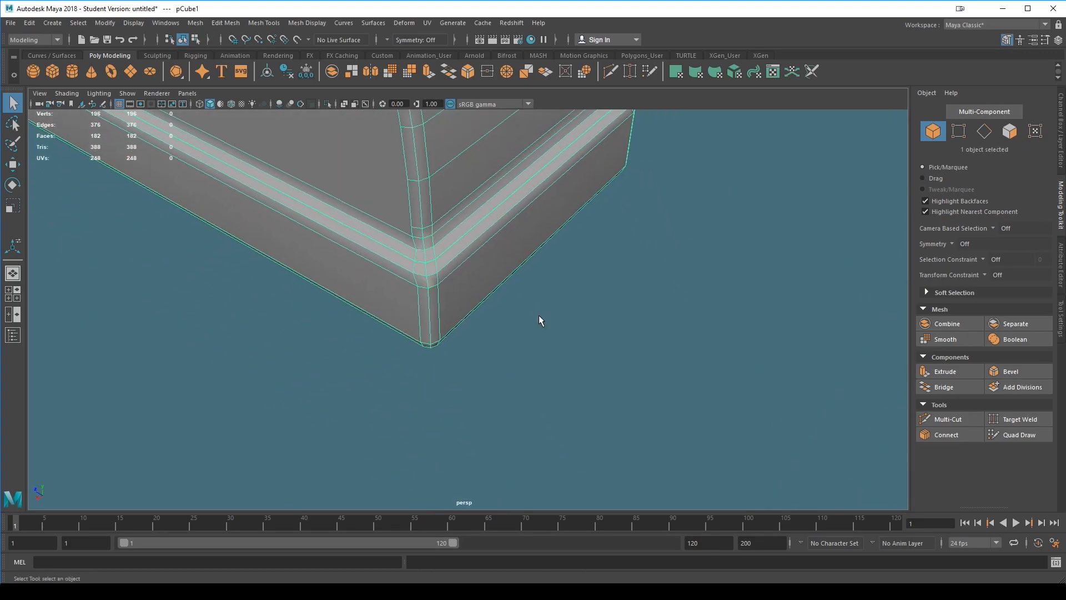
left_click_drag(490, 268, 560, 386, "alt")
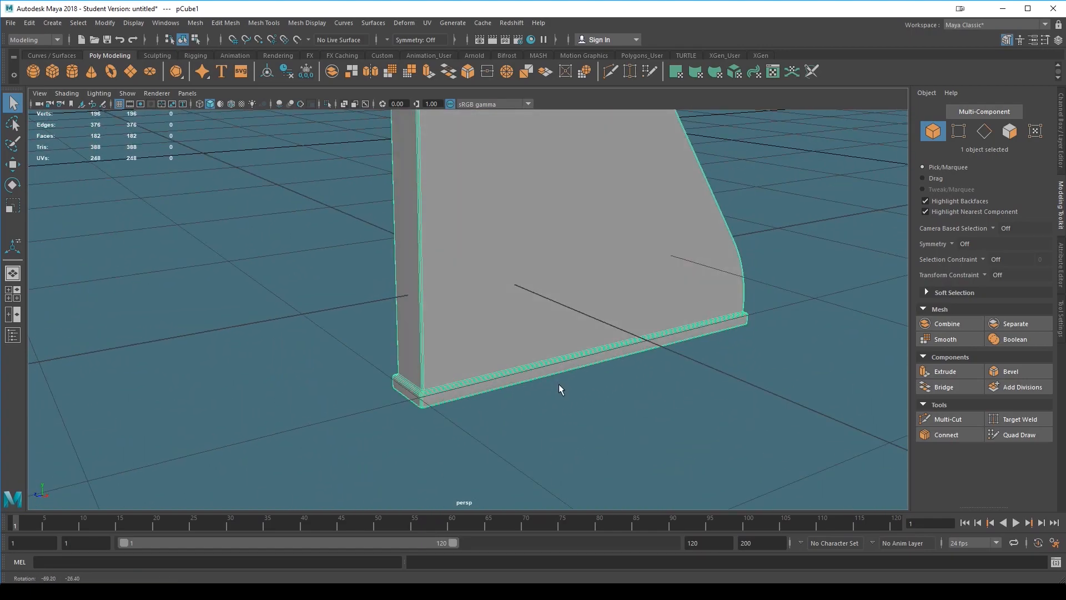
left_click(581, 448)
left_click_drag(589, 447, 641, 400, "alt")
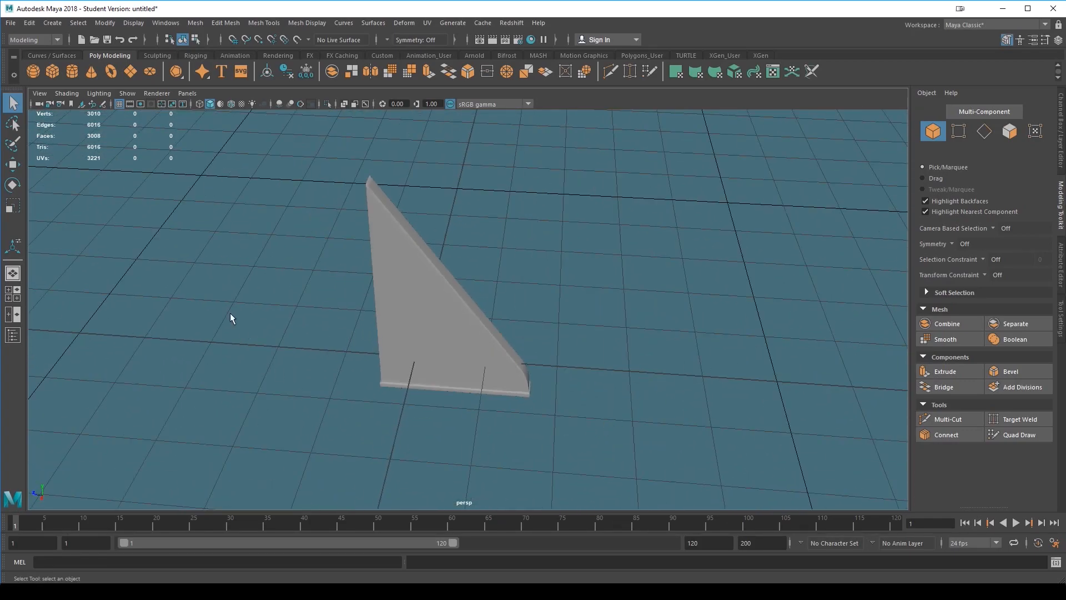
- Turn off the wedge's smooth preview and examine the beveled vertices at the foot corner of the base trim
left_click_drag(451, 314, 512, 261, "alt")
left_click(513, 261)
key("1")
scroll(643, 359, "up", 4)
middle_click_drag(650, 362, 573, 292, "alt")
scroll(573, 292, "up", 4)
left_click_drag(573, 312, 270, 345, "alt")
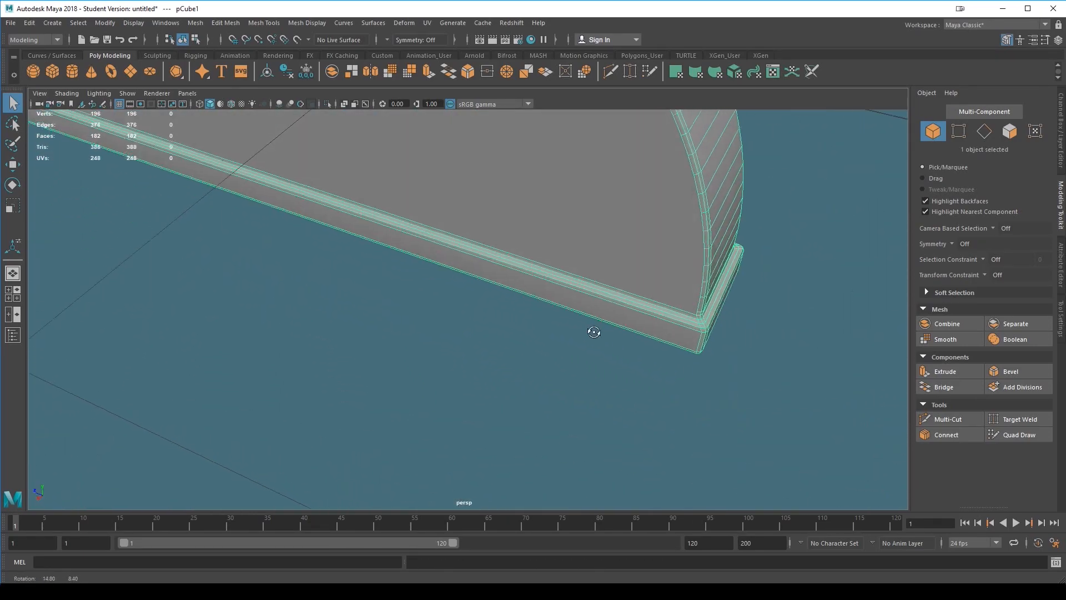
scroll(379, 321, "up", 4)
right_click_drag(352, 271, 219, 281)
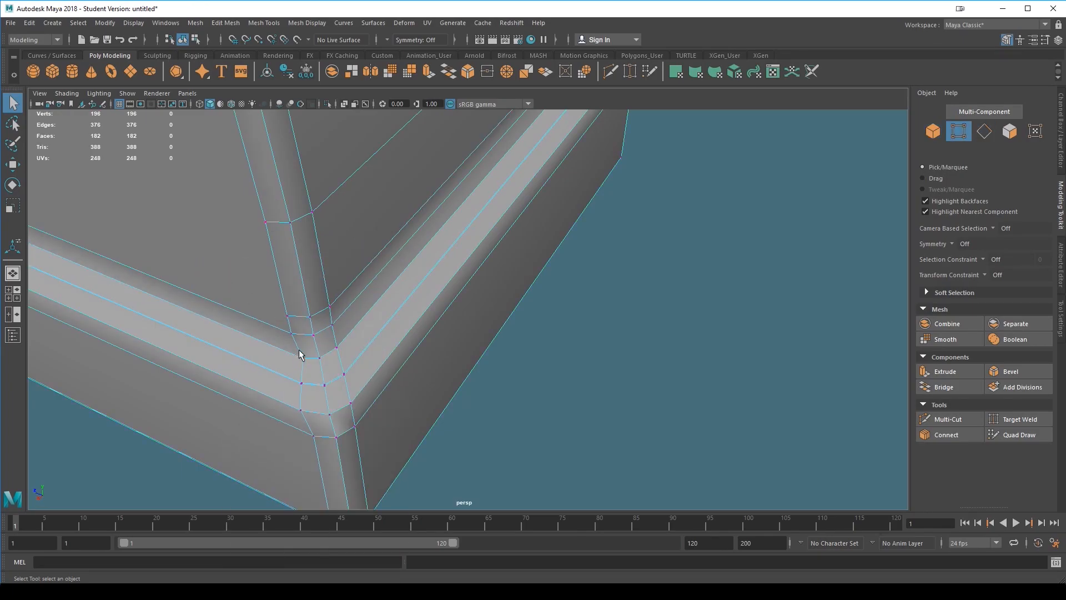
scroll(318, 415, "up", 2)
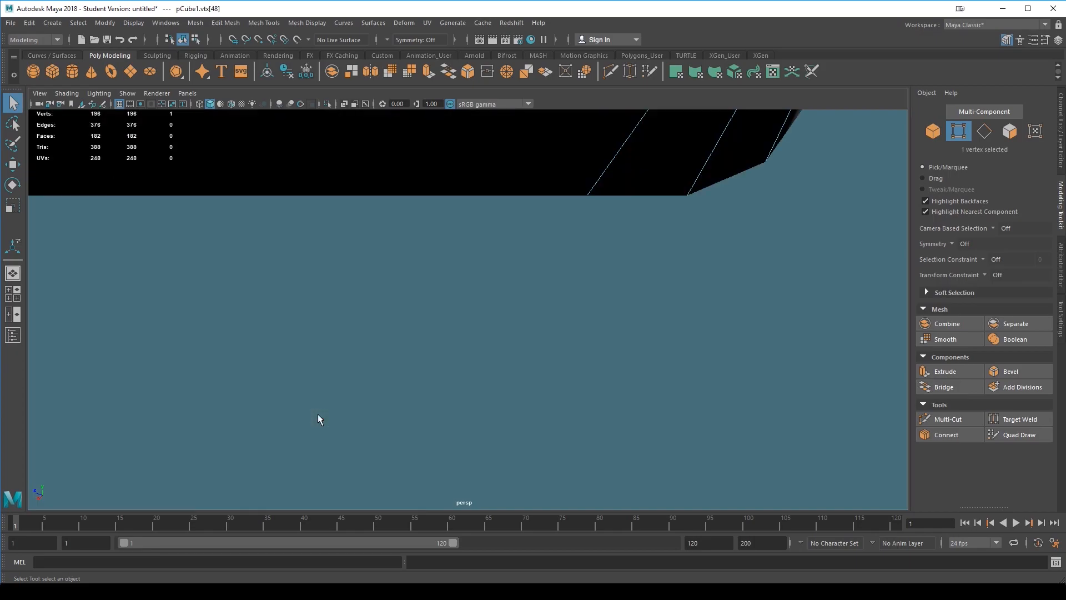
scroll(318, 414, "down", 1)
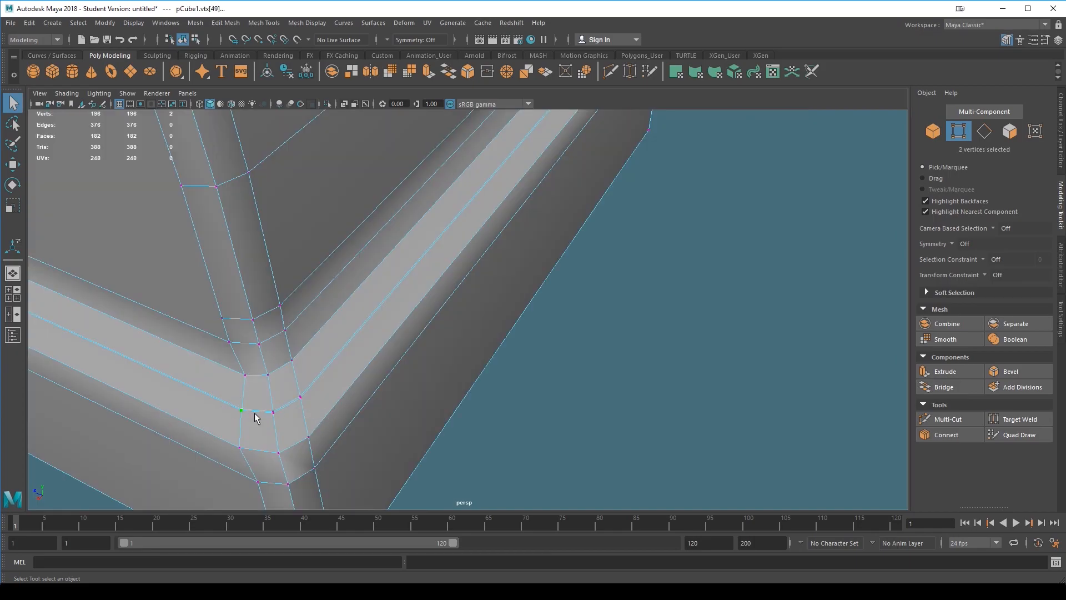
scroll(308, 447, "up", 2)
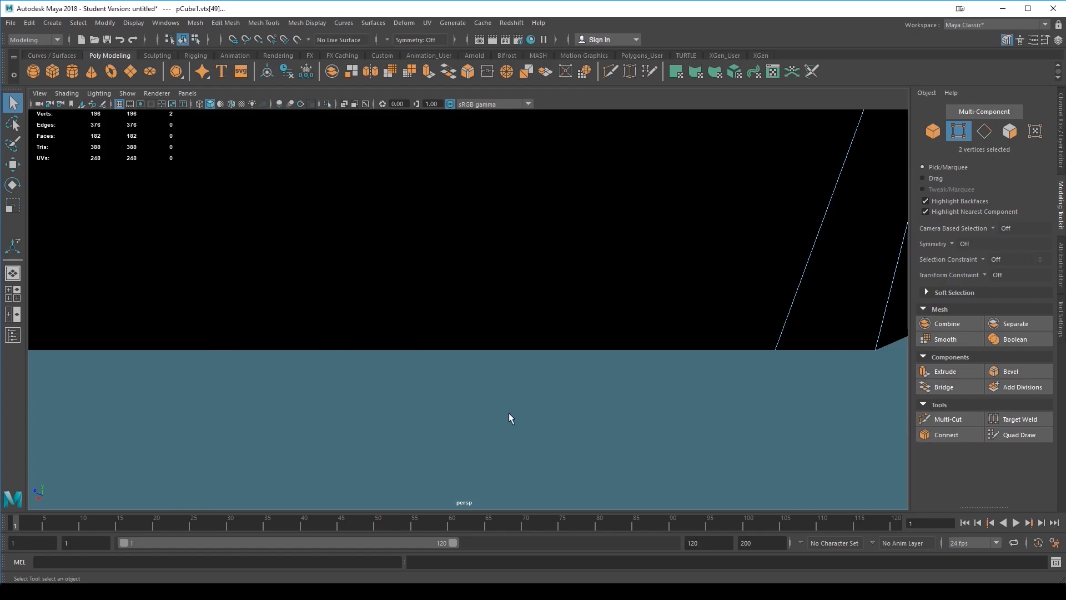
scroll(509, 413, "down", 2)
- Select the extra edge loop running around the base trim's ledge and delete it together with its vertices
left_click_drag(476, 400, 597, 389, "alt")
right_click_drag(480, 337, 477, 244)
double_click(431, 346)
mouse_move(674, 389)
left_mouse_down("alt")
mouse_move(519, 376)
mouse_move(732, 385)
mouse_move(683, 380)
left_mouse_up("alt")
left_click(226, 23)
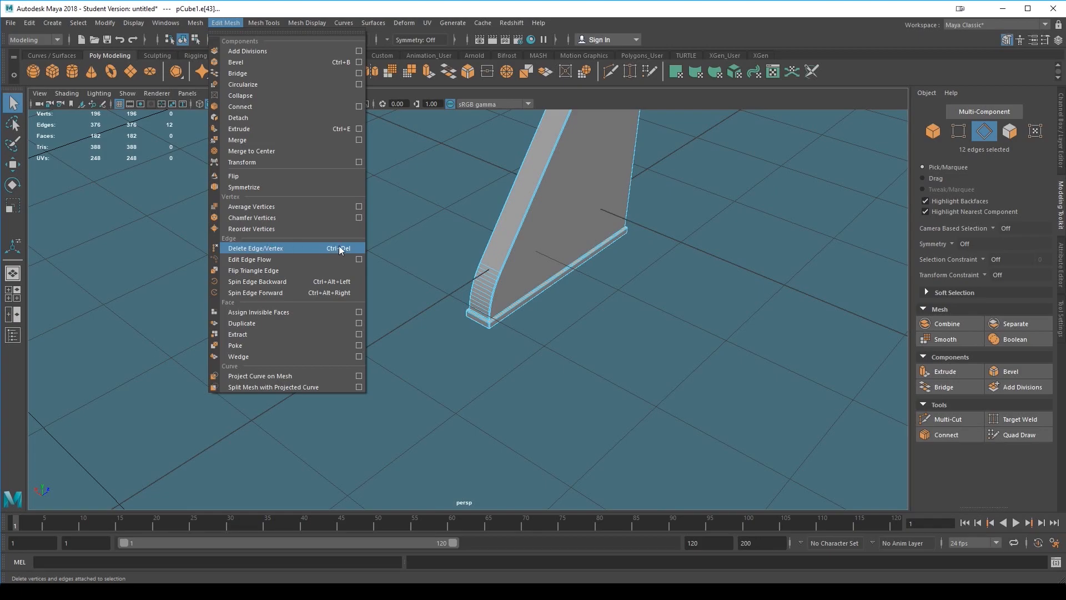
left_click(317, 249)
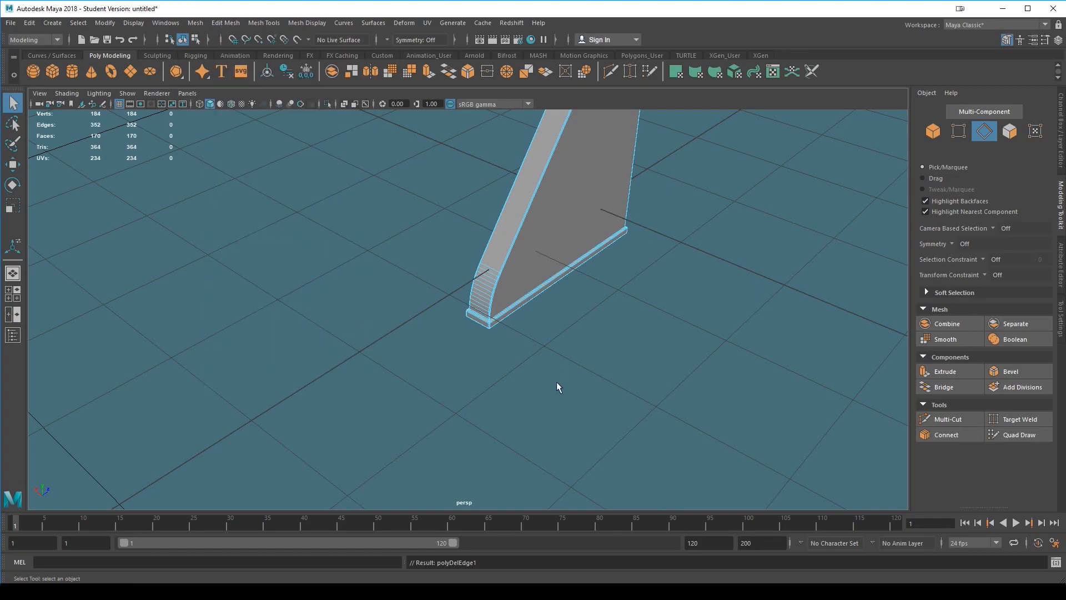
- Select the vertices at the base trim's foot corner and examine the remaining edge loops up close
key("f")
scroll(553, 405, "up", 4)
middle_click_drag(548, 429, 555, 222, "alt")
right_click_drag(403, 272, 781, 518, "alt")
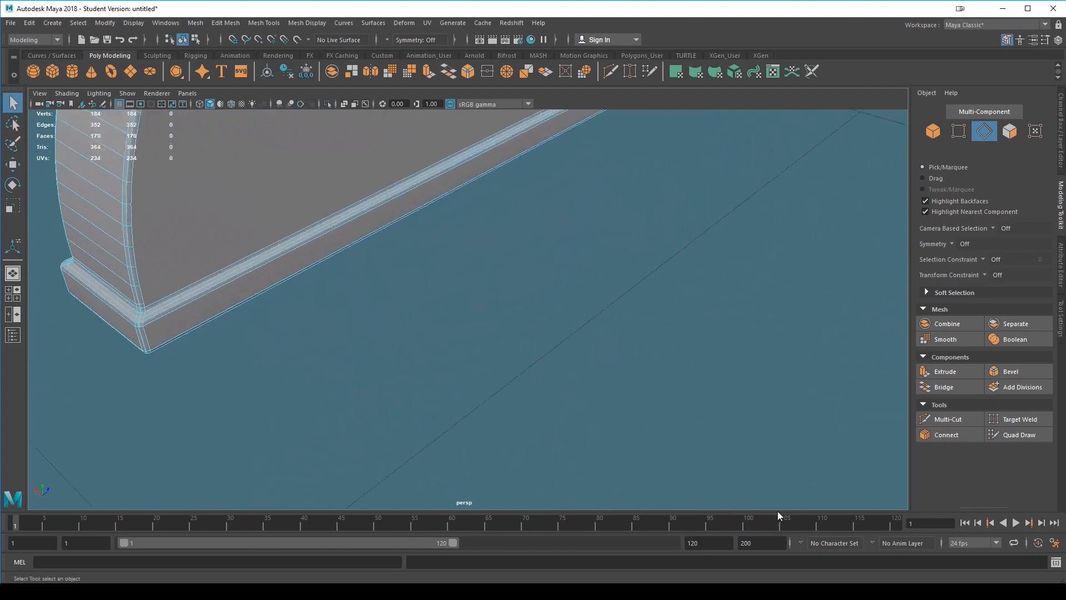
middle_click_drag(311, 317, 459, 317, "alt")
right_click_drag(363, 318, 307, 262)
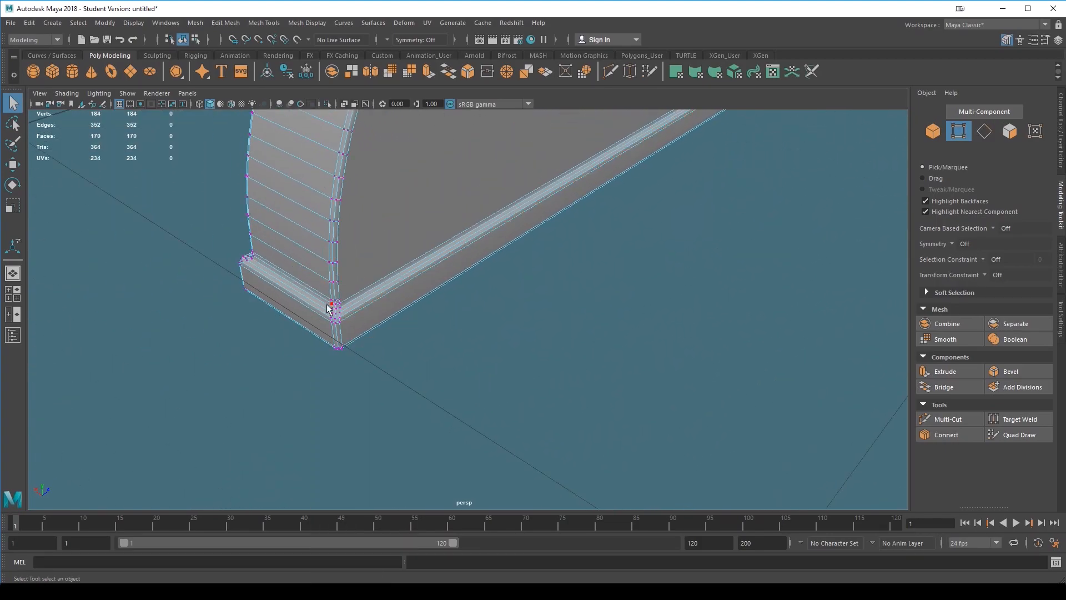
key("f")
mouse_move(521, 409)
right_mouse_down("alt")
mouse_move(475, 385)
mouse_move(522, 401)
right_mouse_up("alt")
left_click_drag(630, 441, 524, 435, "alt")
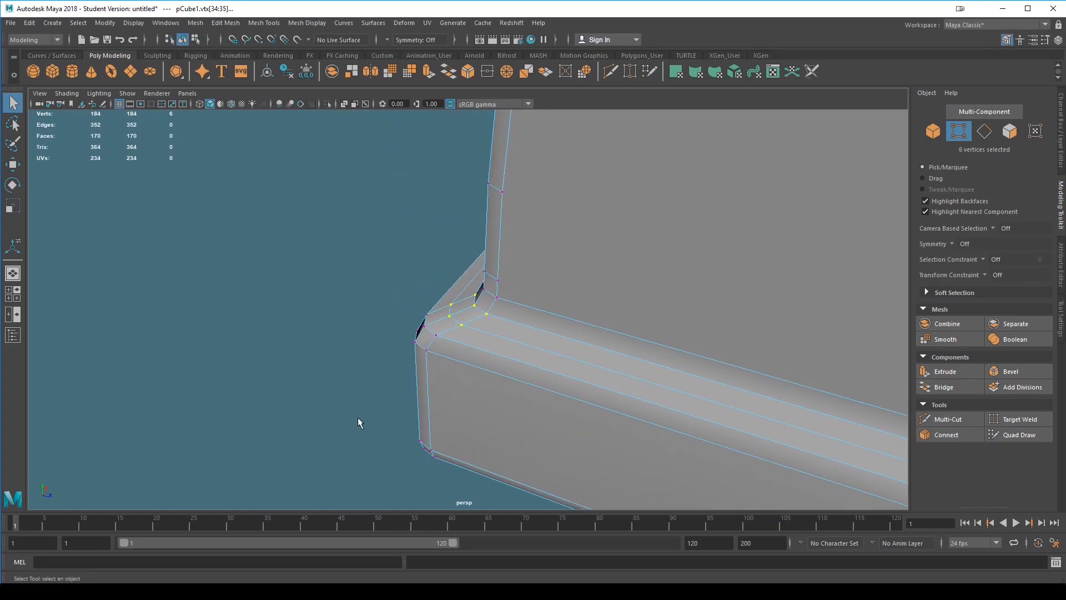
- Preview the wedge smoothed in object mode and check the base trim's profile
key("3")
right_click_drag(546, 288, 605, 251)
left_click_drag(365, 327, 394, 370, "alt")
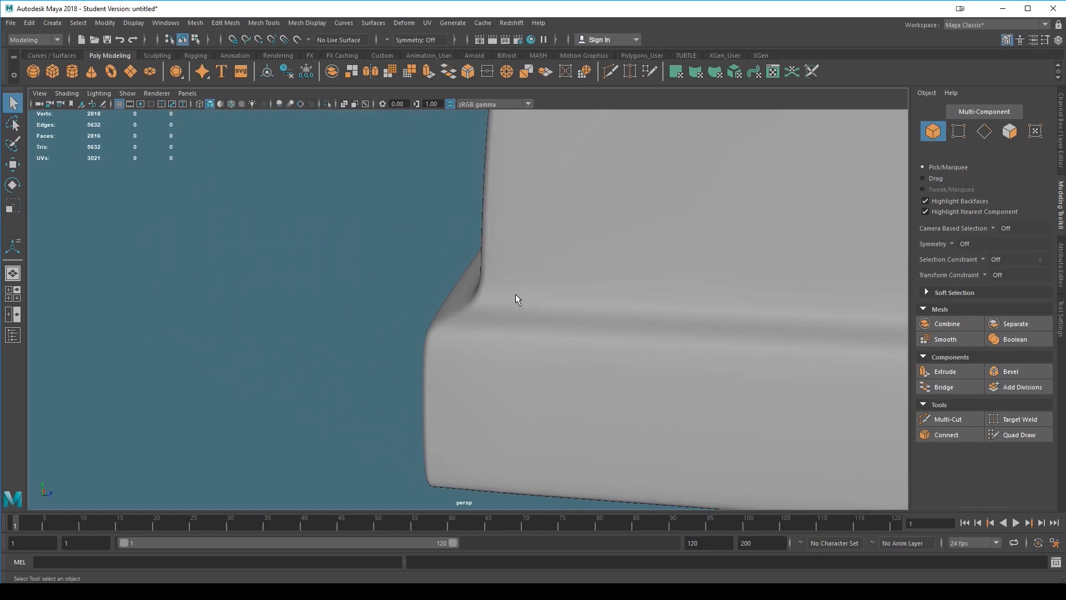
- Bevel the edge loop around the inner side of the base trim's ledge with a fraction of 0.1
right_click_drag(505, 298, 508, 239)
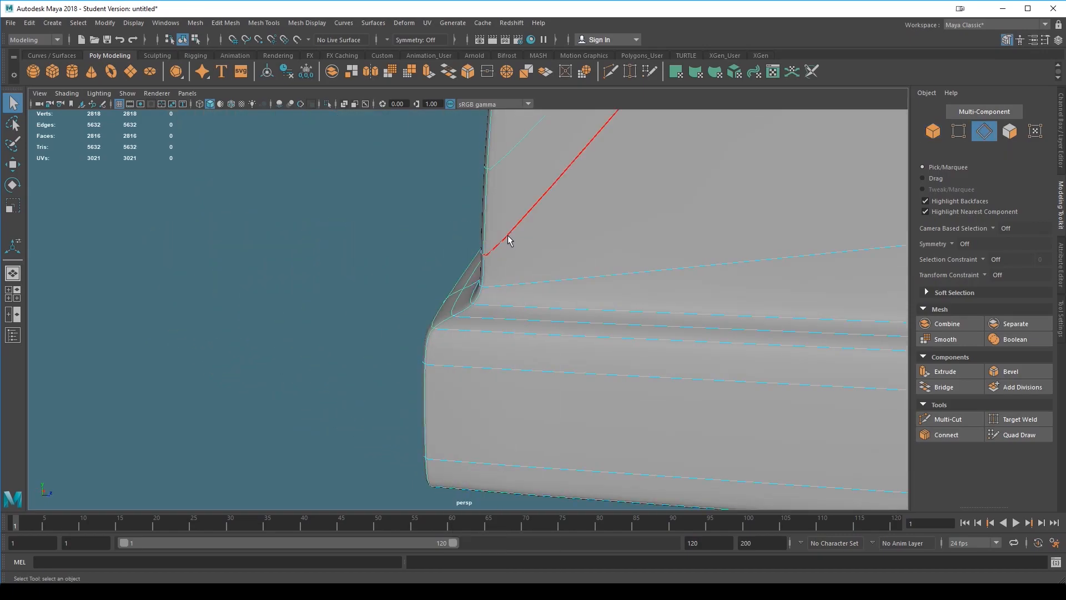
double_click(565, 309)
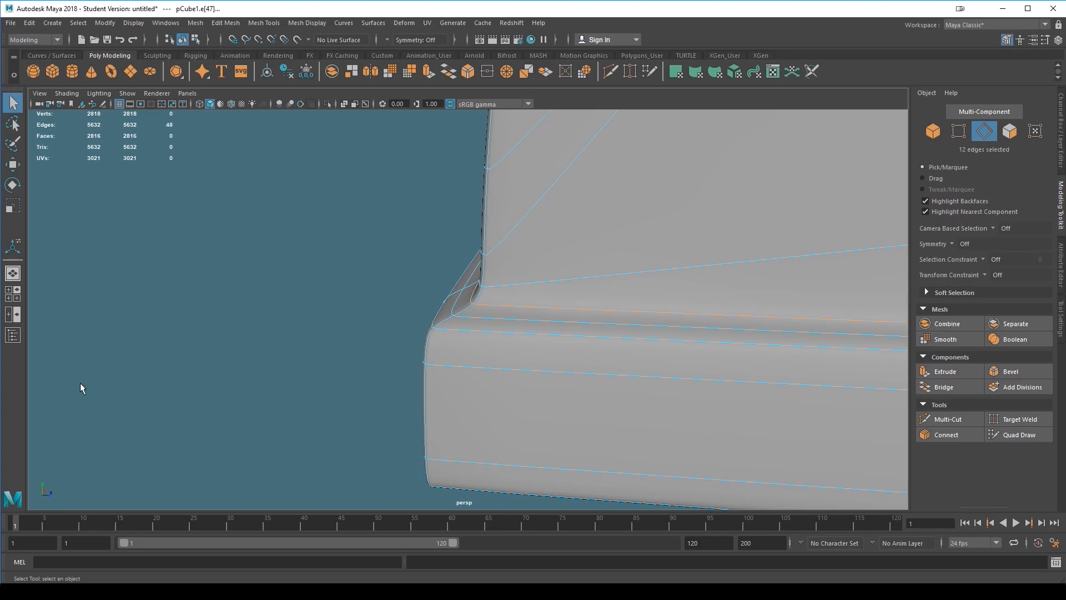
key("1")
left_click_drag(212, 311, 61, 377, "alt")
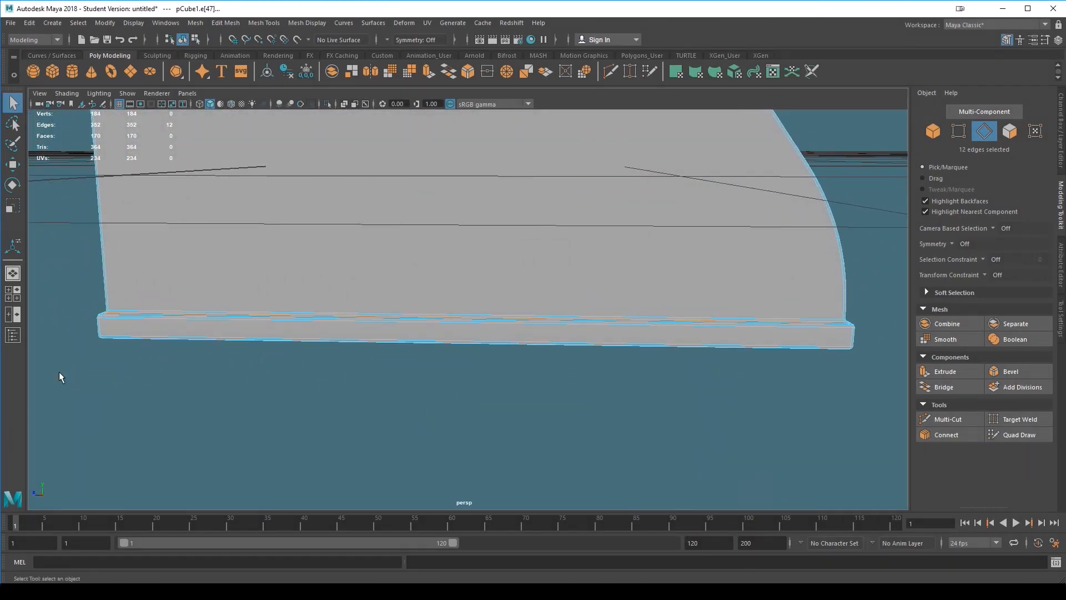
left_click_drag(802, 381, 693, 357, "alt")
middle_click_drag(692, 357, 650, 200, "alt")
right_click_drag(650, 200, 750, 399, "alt")
left_click_drag(676, 329, 685, 335, "alt")
middle_click_drag(686, 336, 566, 295, "alt")
right_click_drag(567, 295, 570, 303, "alt")
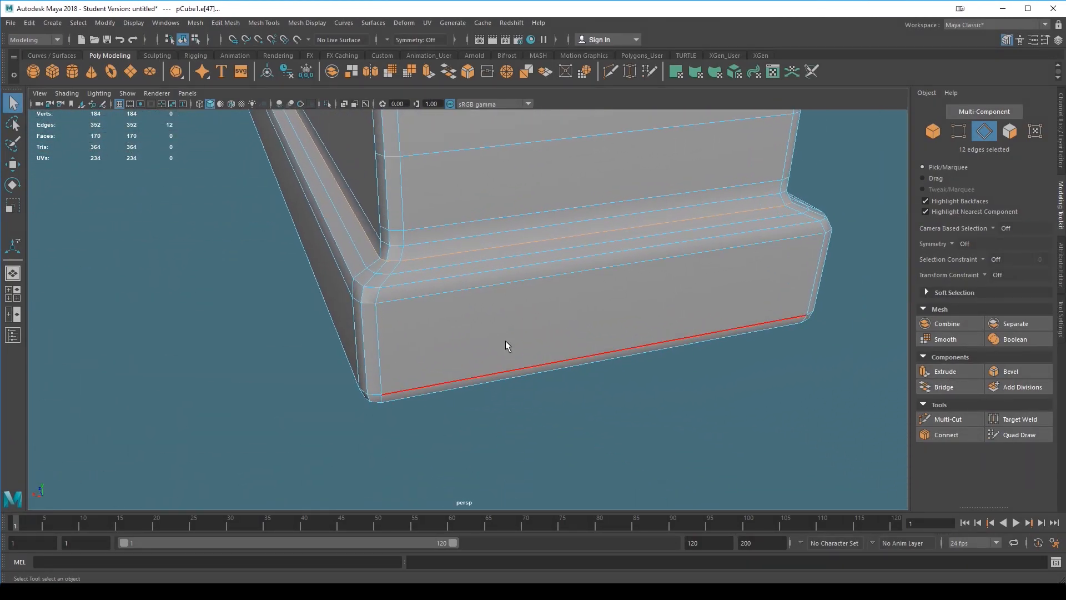
left_click(1009, 371)
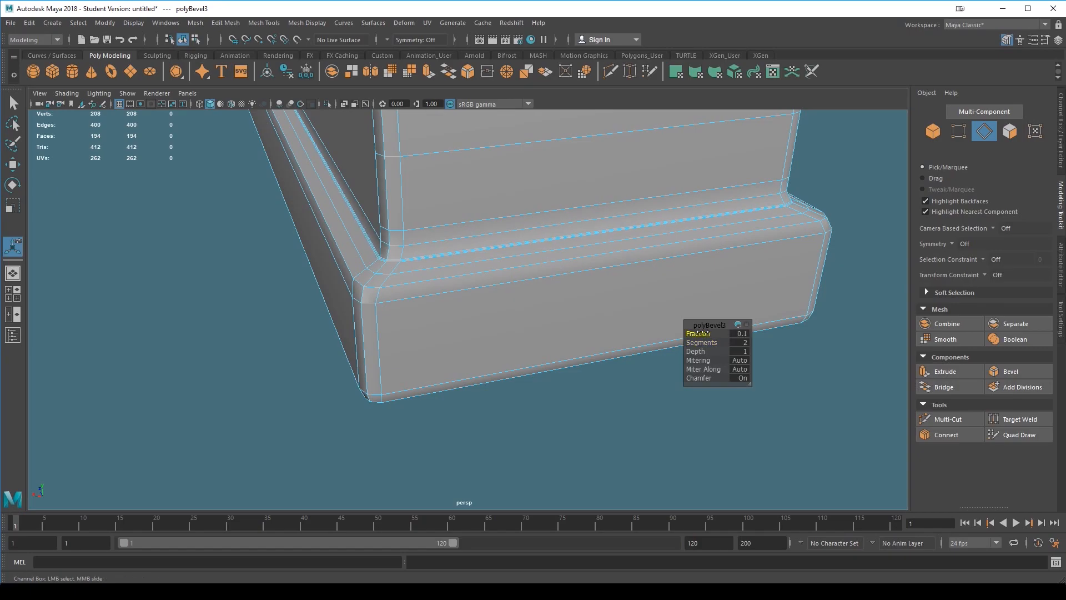
- Turn the smooth preview back on, return to object mode and inspect the tightened crease above the base trim
middle_click_drag(511, 388, 509, 410, "alt")
scroll(509, 409, "up", 1)
scroll(486, 393, "down", 1)
key("3")
left_click_drag(558, 457, 552, 455, "alt")
right_click_drag(440, 268, 535, 240)
left_click(601, 429)
left_click_drag(601, 429, 605, 421, "alt")
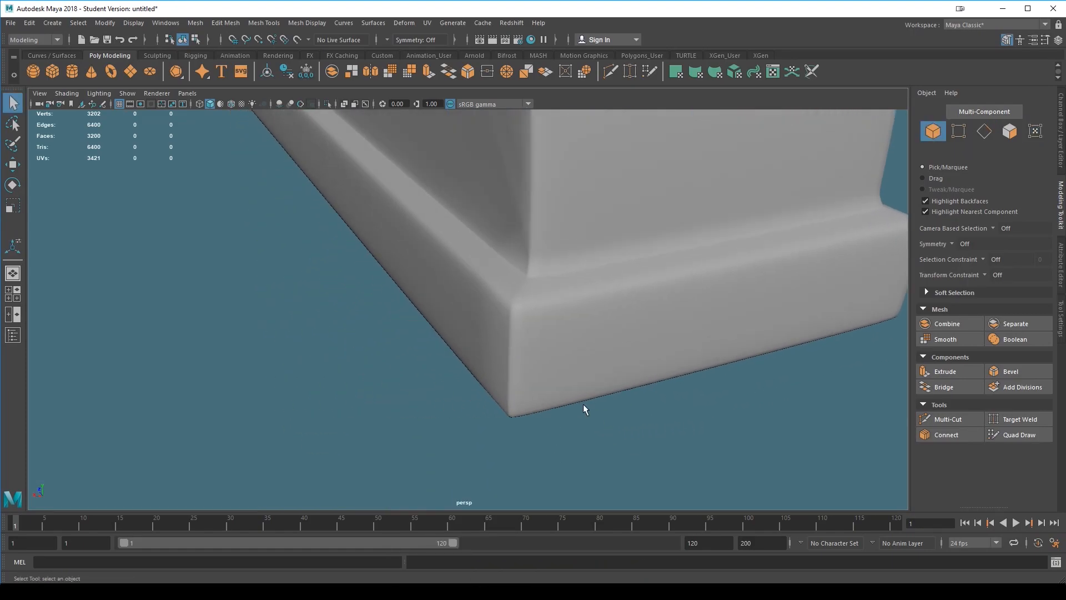
- Examine the smoothed base trim around the wedge's foot, then select the wedge with its smooth preview off
left_click_drag(552, 312, 424, 208, "alt")
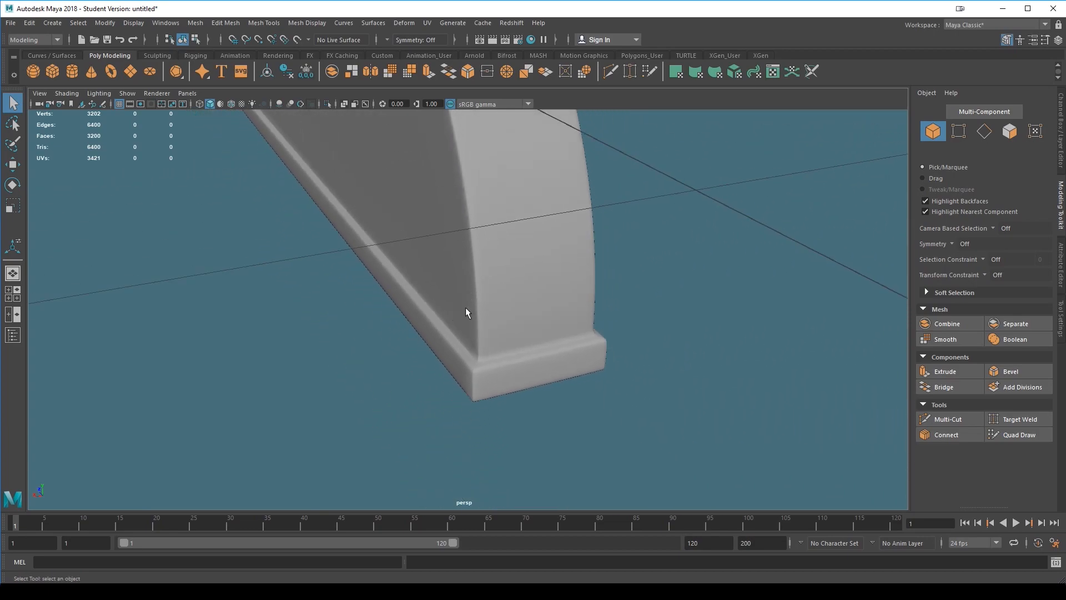
left_click_drag(453, 341, 487, 444, "alt")
left_click(511, 384)
scroll(532, 385, "down", 5)
middle_click_drag(521, 273, 518, 333, "alt")
left_click_drag(519, 333, 427, 365, "alt")
left_click(234, 24)
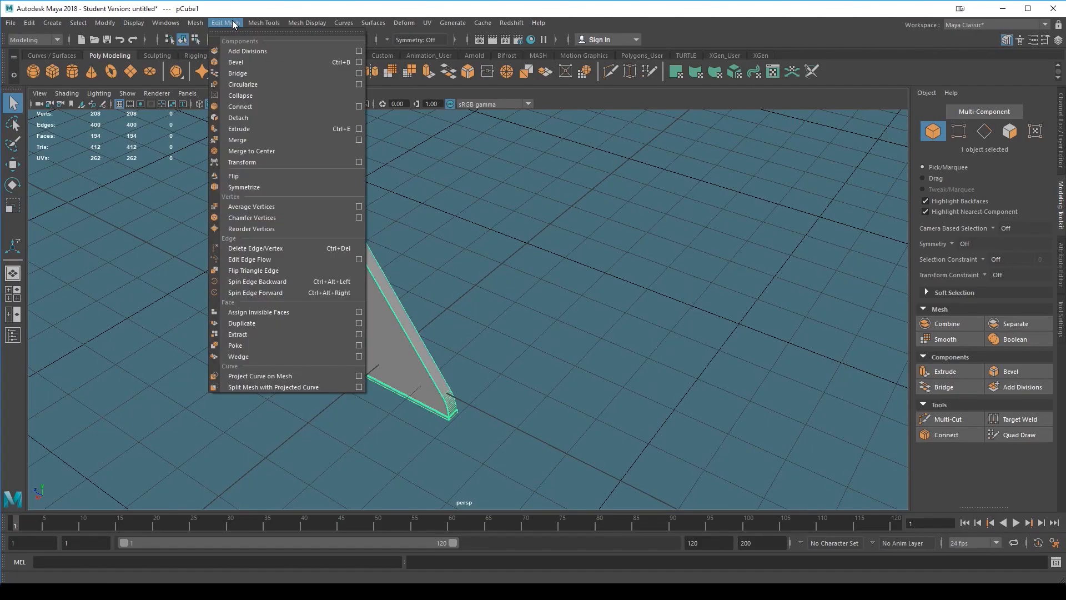
left_click(233, 24)
- Select vertices at the wedge's upper tip and examine the edge loops along its sloped side
middle_click_drag(370, 249, 395, 322, "alt")
scroll(394, 321, "up", 4)
right_click_drag(316, 269, 250, 256)
left_click_drag(250, 255, 355, 325)
left_click_drag(268, 245, 398, 330)
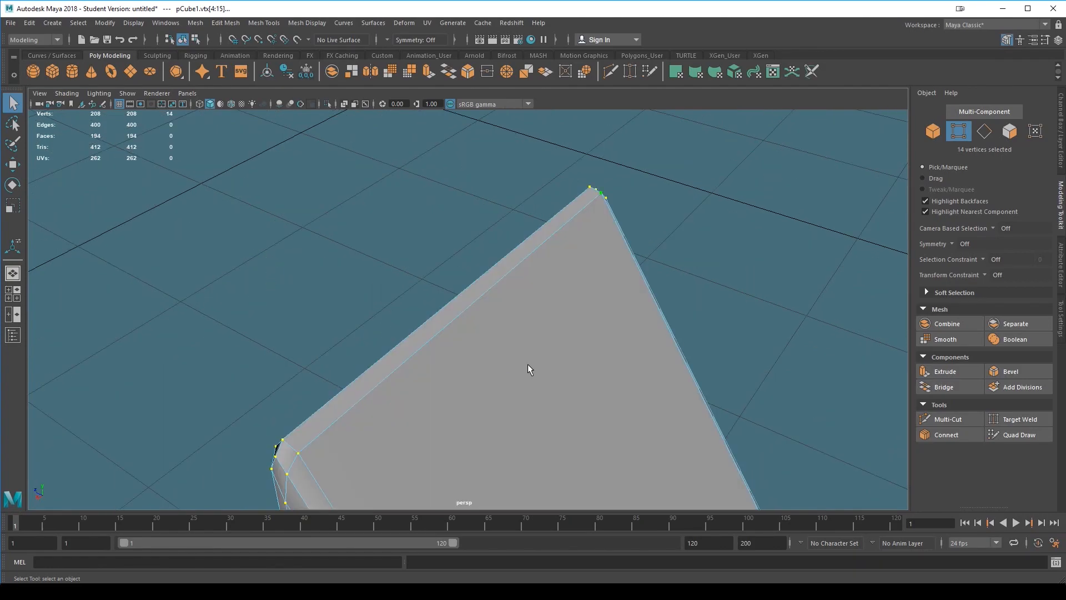
left_click_drag(481, 382, 577, 381, "alt")
middle_click_drag(577, 381, 559, 337, "alt")
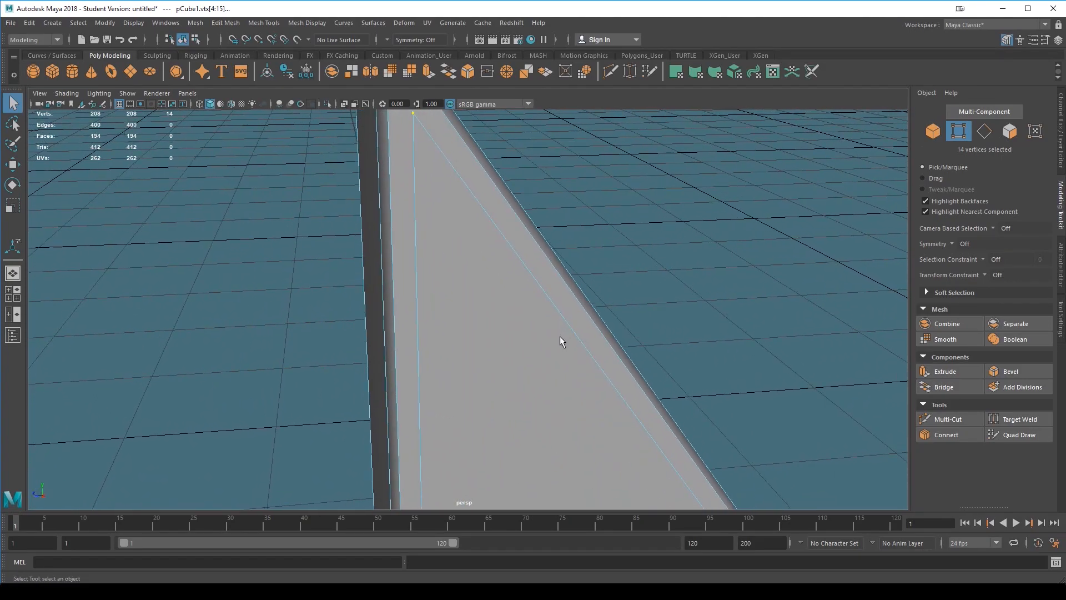
left_click_drag(560, 336, 567, 349, "alt")
middle_click_drag(544, 284, 540, 361, "alt")
- Preview the wedge smoothed and inspect its sloped face and upper tip from several angles
key("3")
left_click_drag(558, 352, 555, 327, "alt")
mouse_move(565, 379)
middle_mouse_down("alt")
mouse_move(560, 307)
mouse_move(567, 374)
middle_mouse_up("alt")
left_click_drag(566, 373, 530, 368, "alt")
left_click_drag(392, 428, 350, 327, "alt")
left_click_drag(317, 429, 405, 376, "alt")
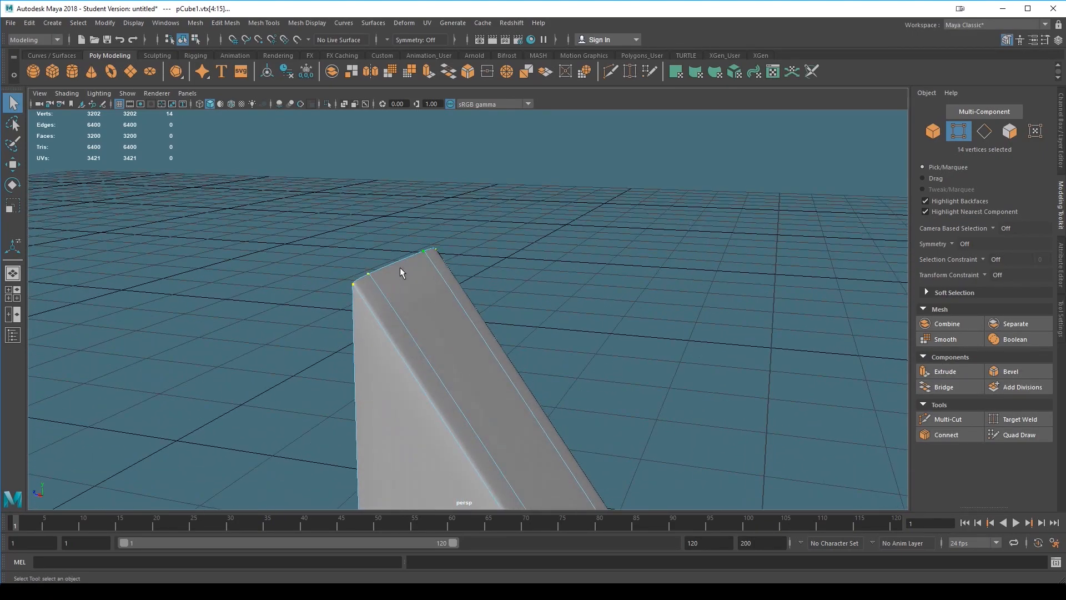
left_click_drag(402, 289, 531, 329, "alt")
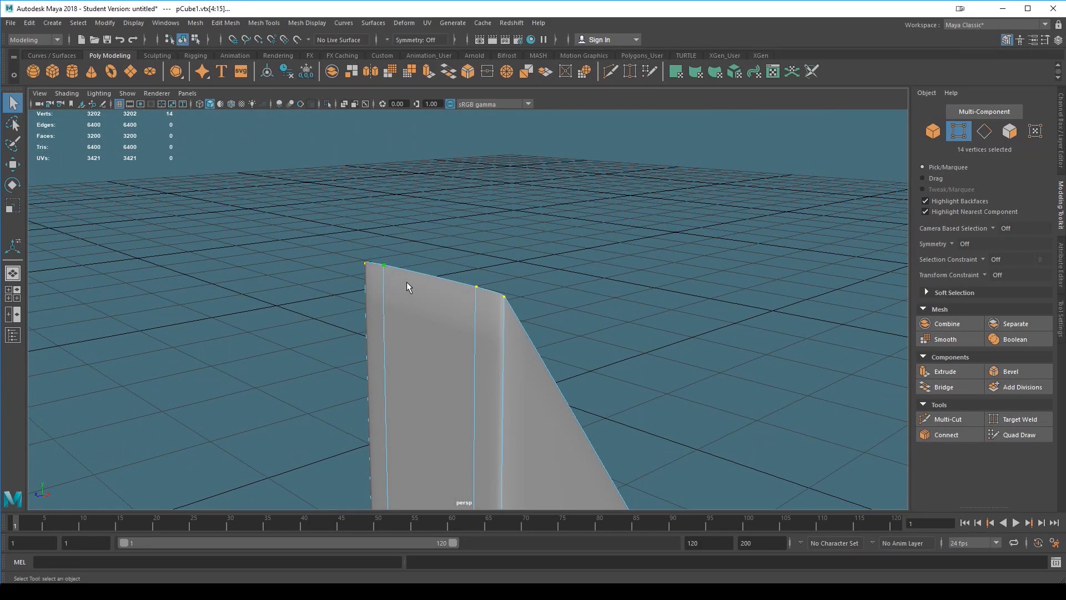
left_click_drag(411, 317, 424, 376, "alt")
- Return to object mode with the preview off and apply Smooth to the whole wedge with 4 divisions
right_click_drag(424, 280, 481, 251)
left_click_drag(490, 249, 354, 288, "alt")
left_click(605, 292)
left_click(362, 298)
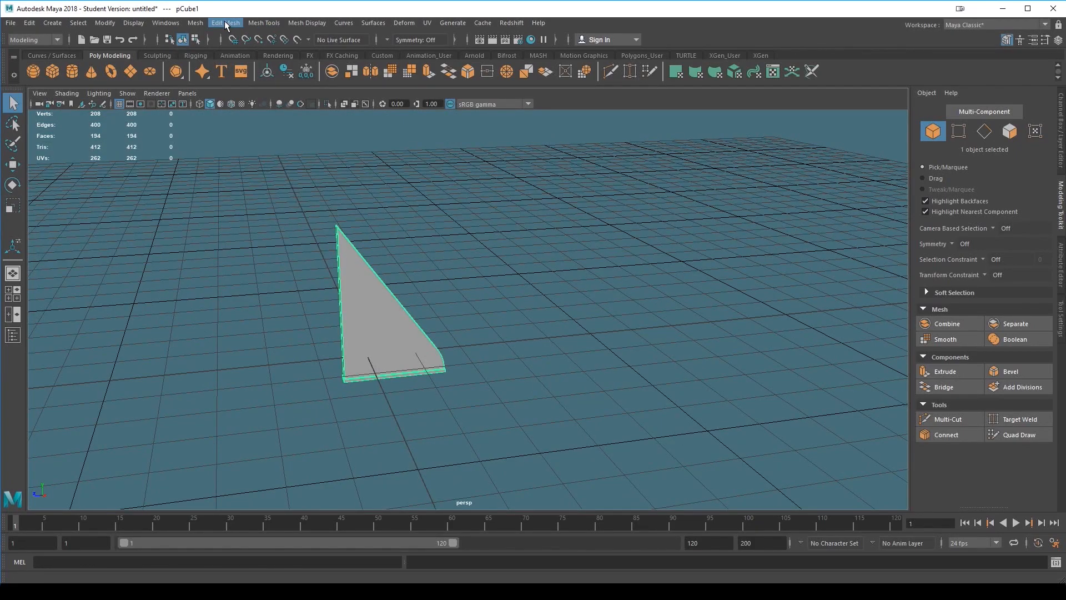
left_click(196, 23)
left_click(221, 127)
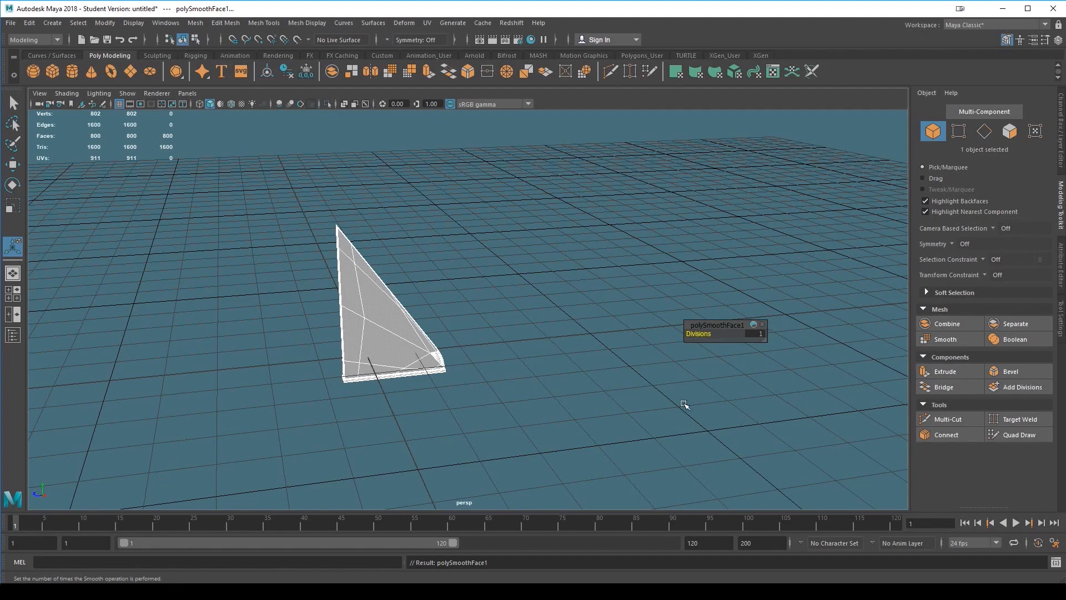
left_click_drag(699, 334, 716, 335)
- Inspect the smoothed wedge from all sides without its wireframe, then reselect it to check the mesh density
middle_click_drag(466, 367, 495, 417, "alt")
scroll(495, 417, "up", 5)
left_click(469, 378)
left_click_drag(465, 402, 479, 382, "alt")
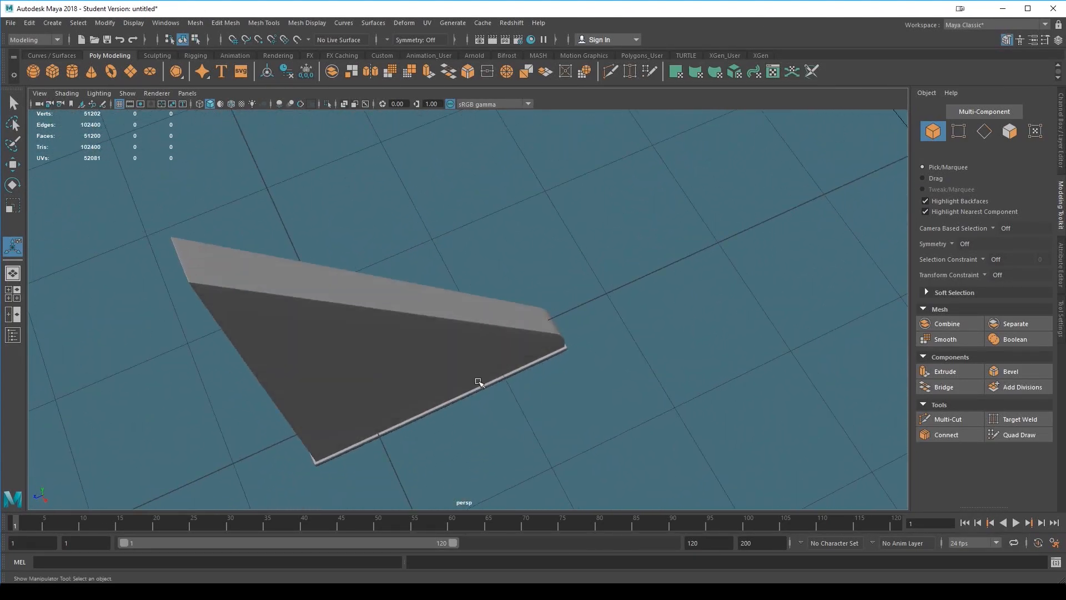
left_click_drag(293, 302, 369, 307, "alt")
left_click_drag(372, 392, 578, 335, "alt")
left_click(578, 336)
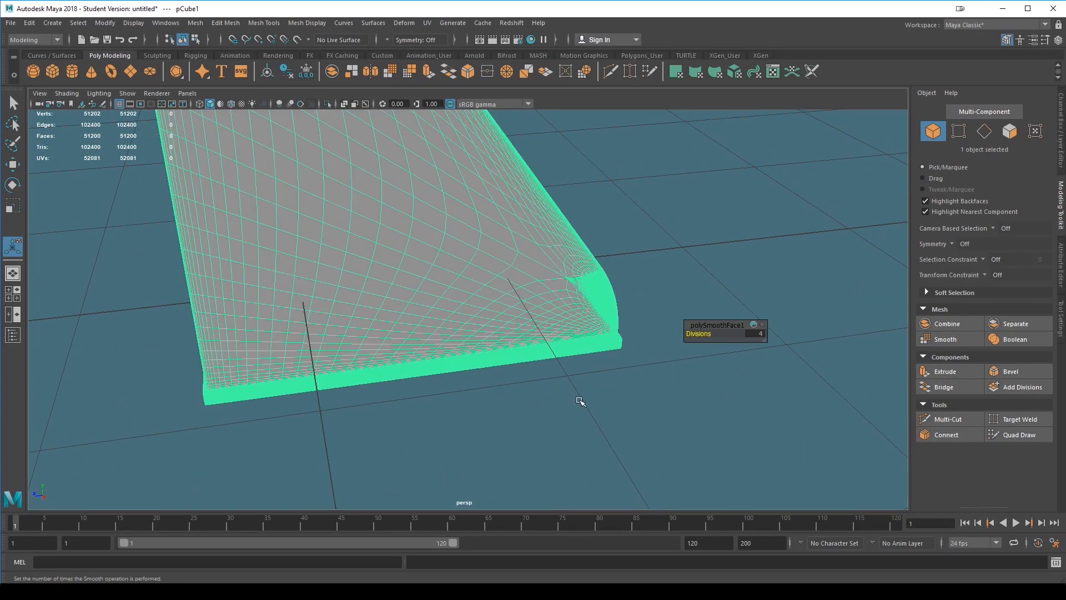
scroll(550, 407, "down", 3)
left_click_drag(544, 402, 621, 376, "alt")
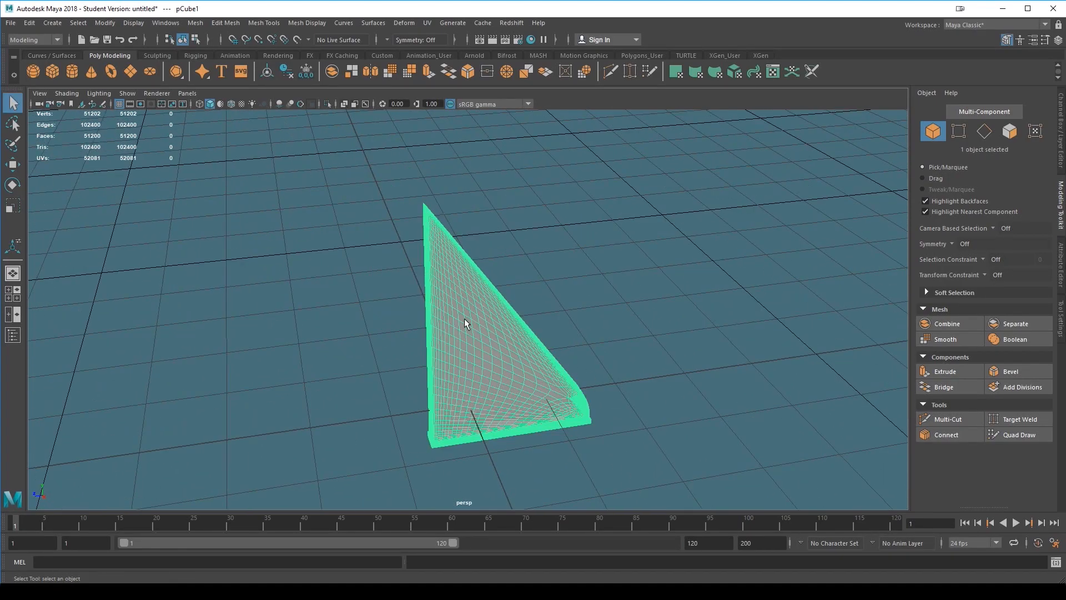
- Activate the Move tool and center the wedge's pivot
key("w")
left_click_drag(473, 325, 597, 357, "alt")
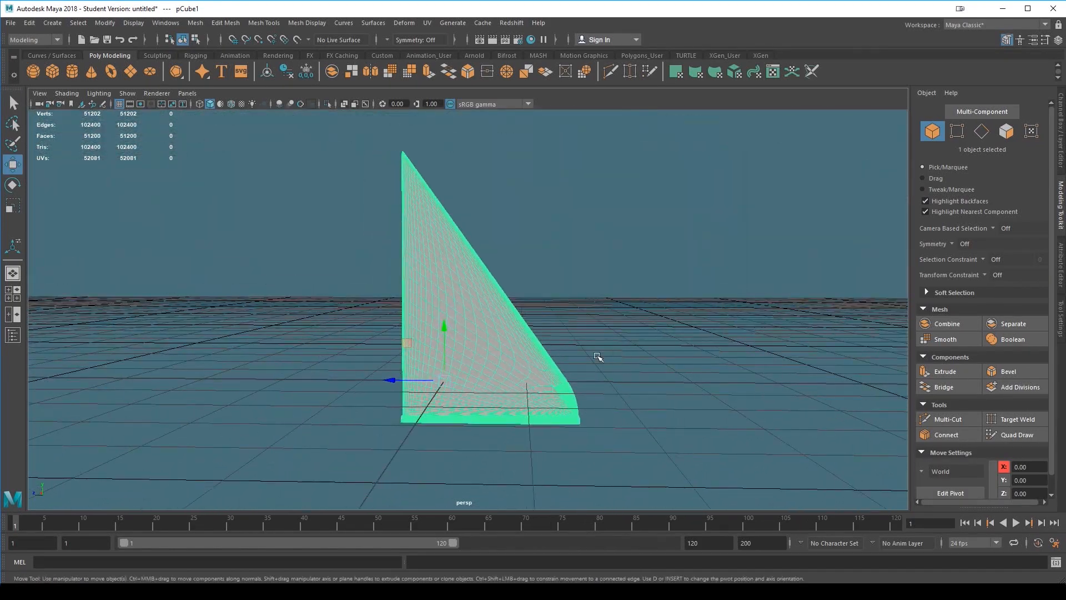
left_click(105, 23)
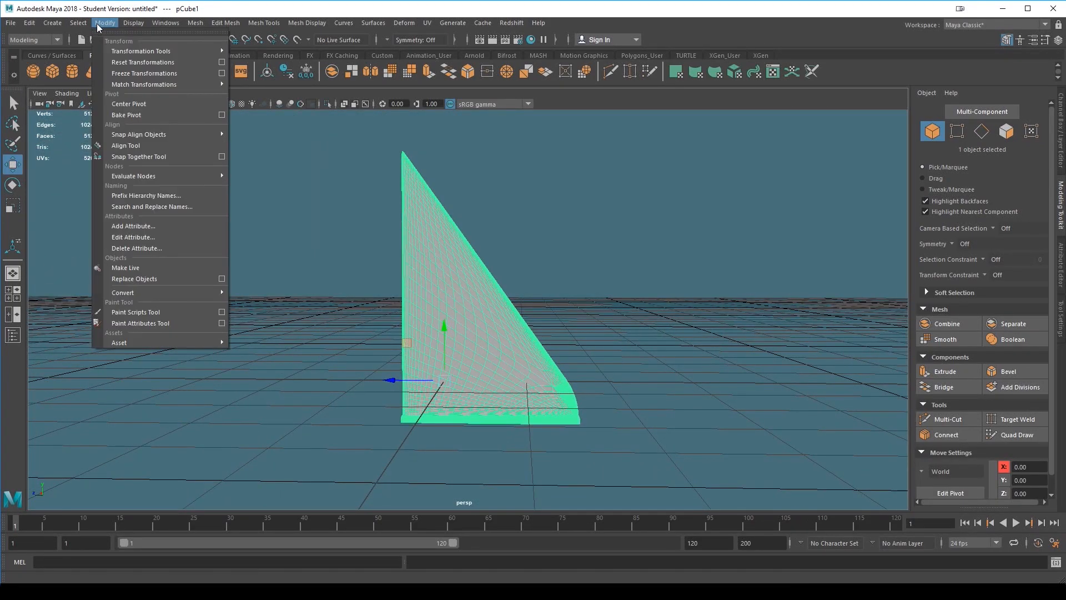
left_click(128, 106)
left_click_drag(572, 351, 500, 311, "alt")
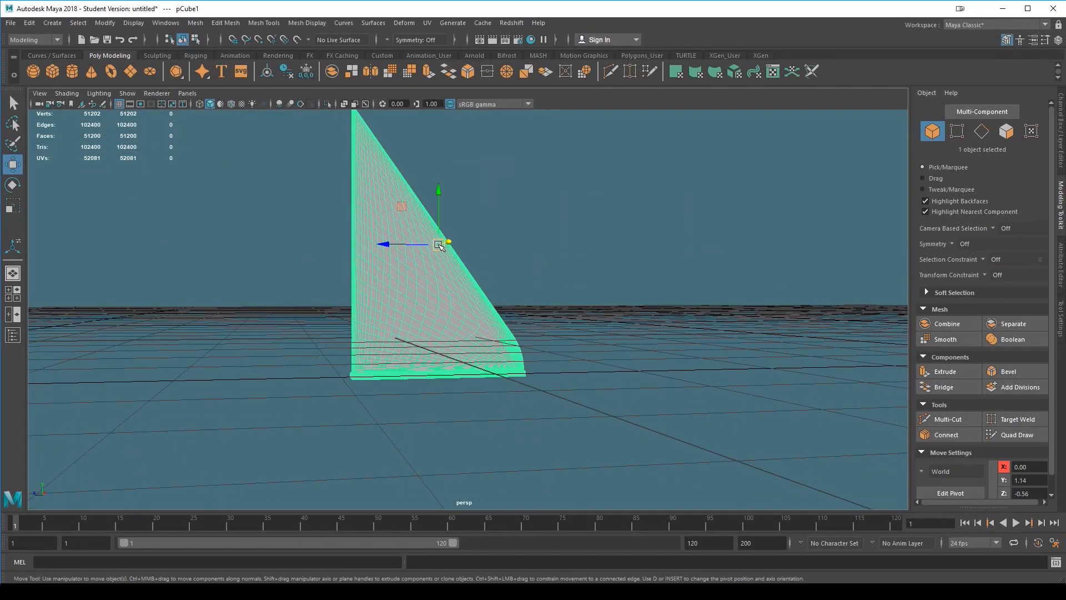
- In the side view, use pivot editing to place the pivot beyond the wedge's vertical side at about Y 0.46, Z 1.60
key("space")
left_click_drag(438, 376, 463, 379)
middle_click_drag(621, 356, 649, 362, "alt")
right_click_drag(651, 365, 639, 385, "alt")
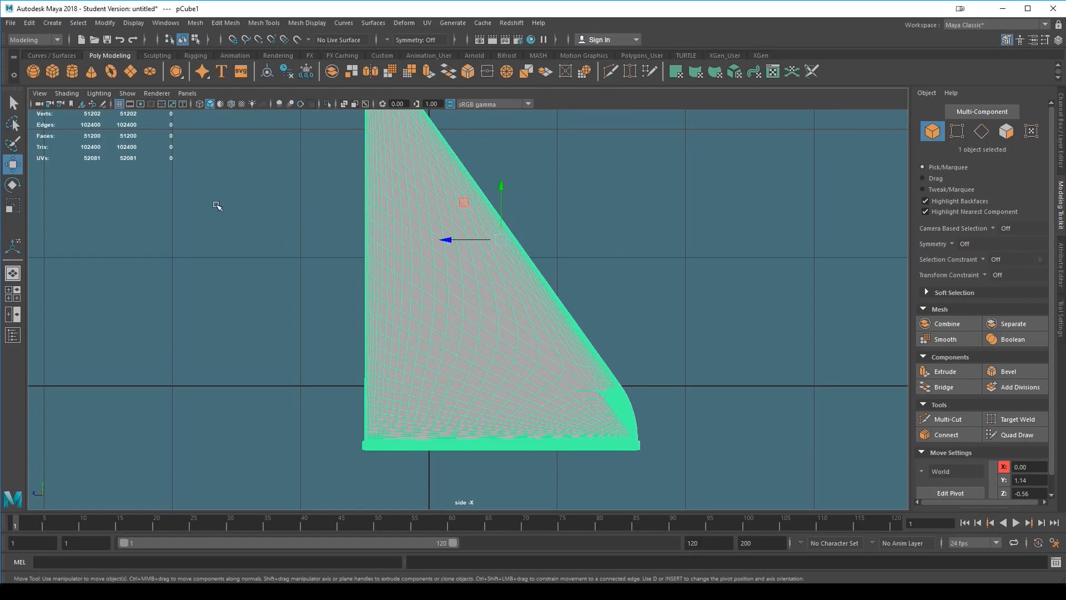
key("d")
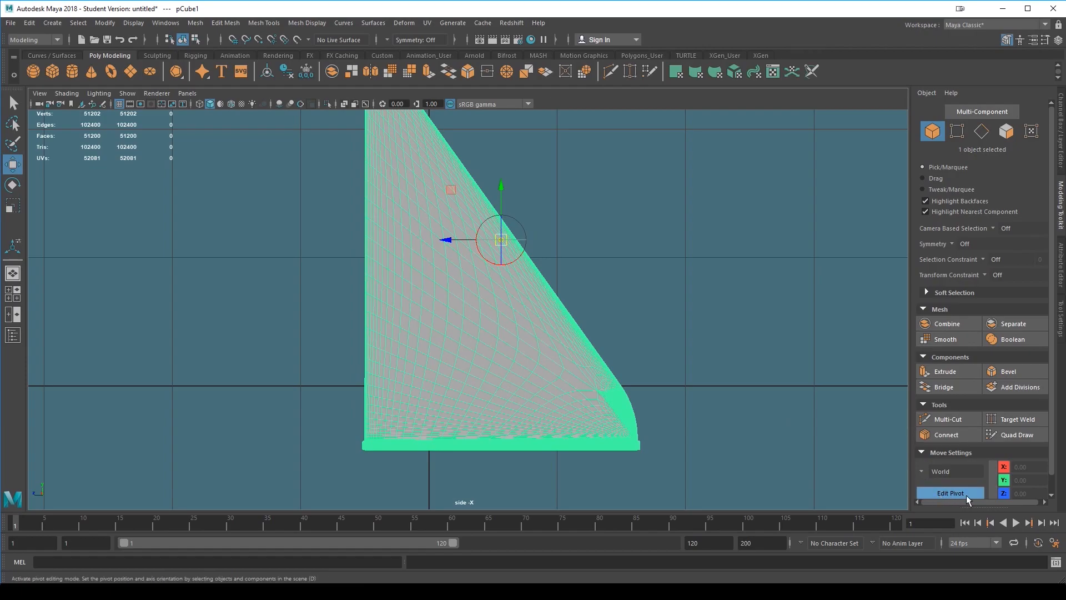
left_click_drag(1053, 425, 1057, 444)
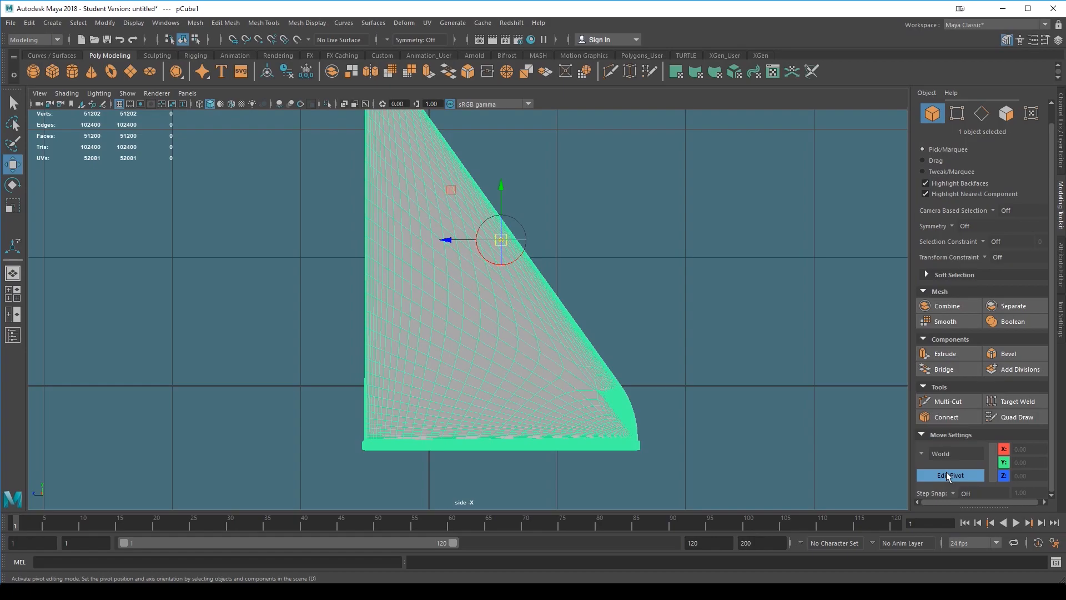
left_click(946, 474)
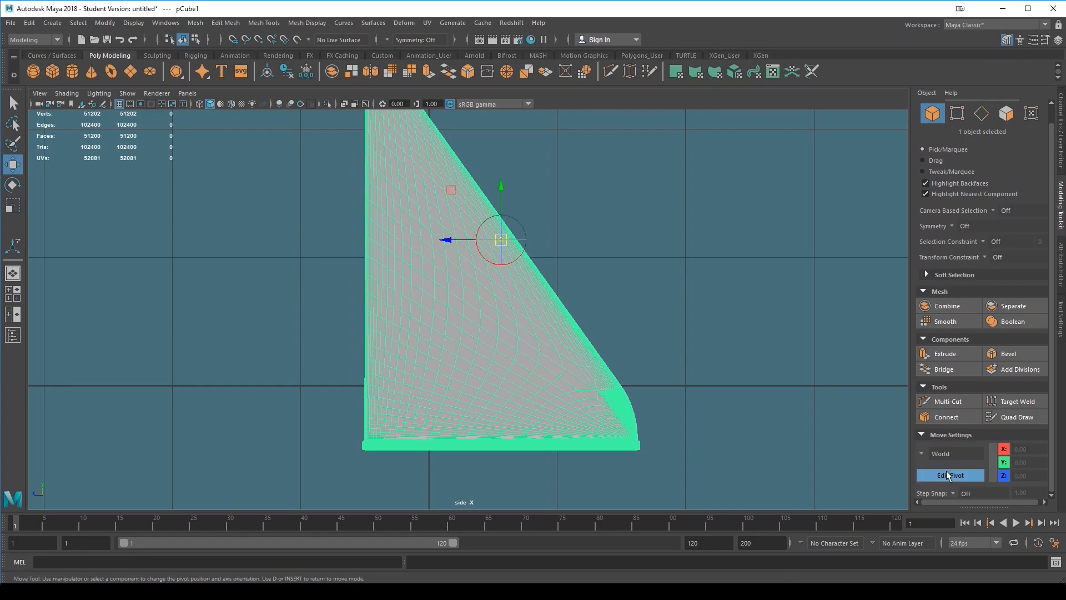
left_click(947, 478)
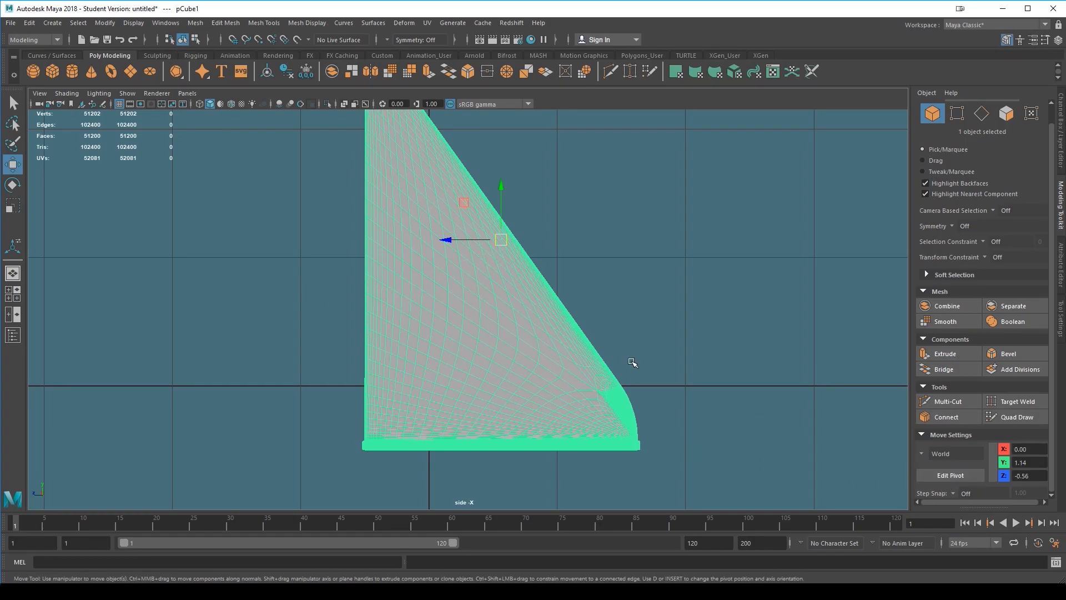
left_click(950, 475)
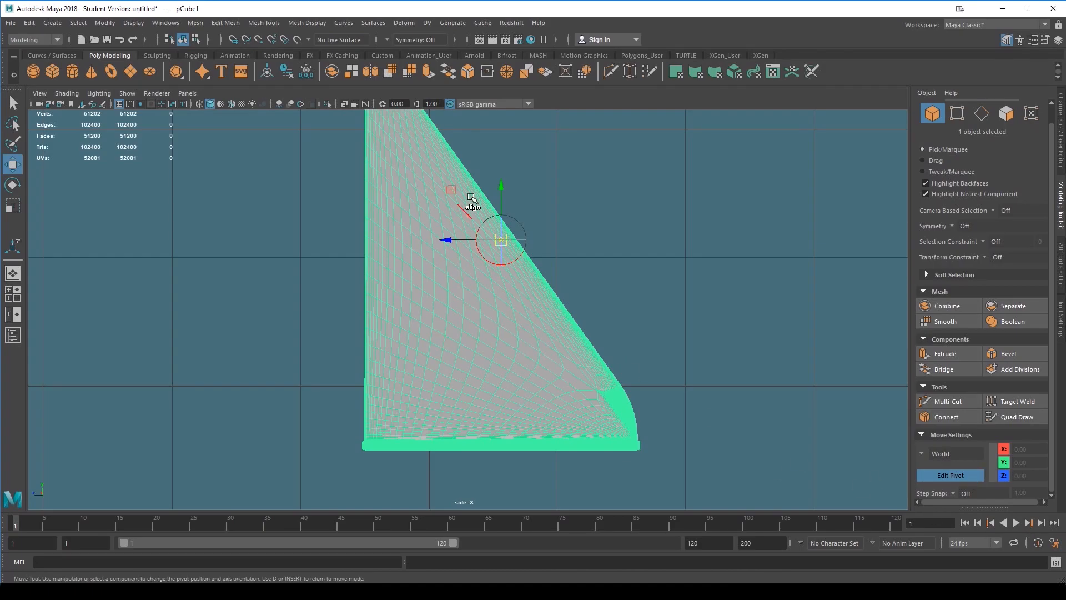
left_click_drag(502, 239, 223, 326)
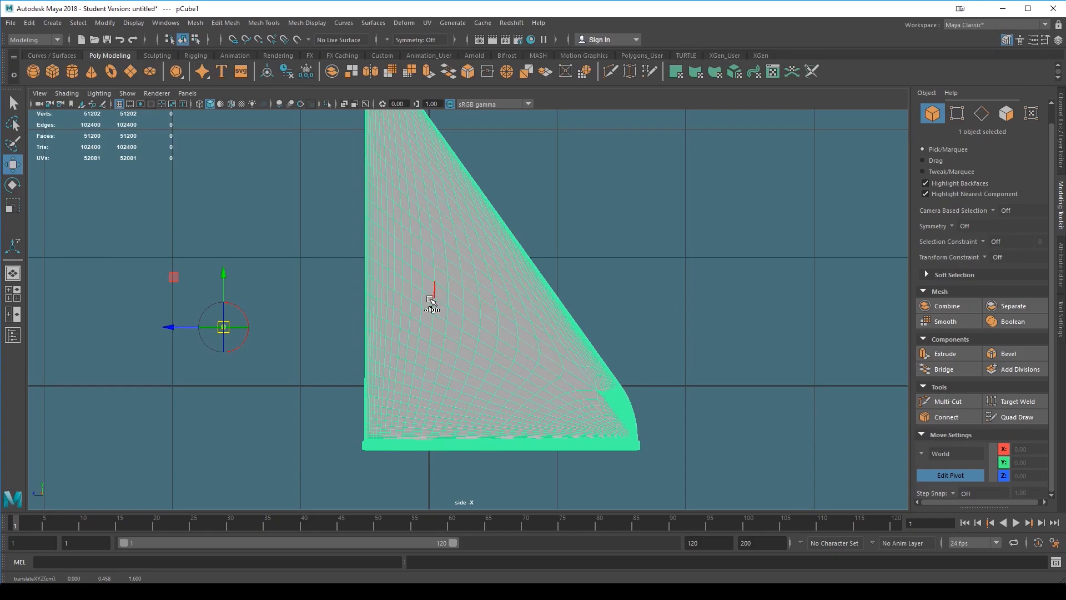
left_click(957, 470)
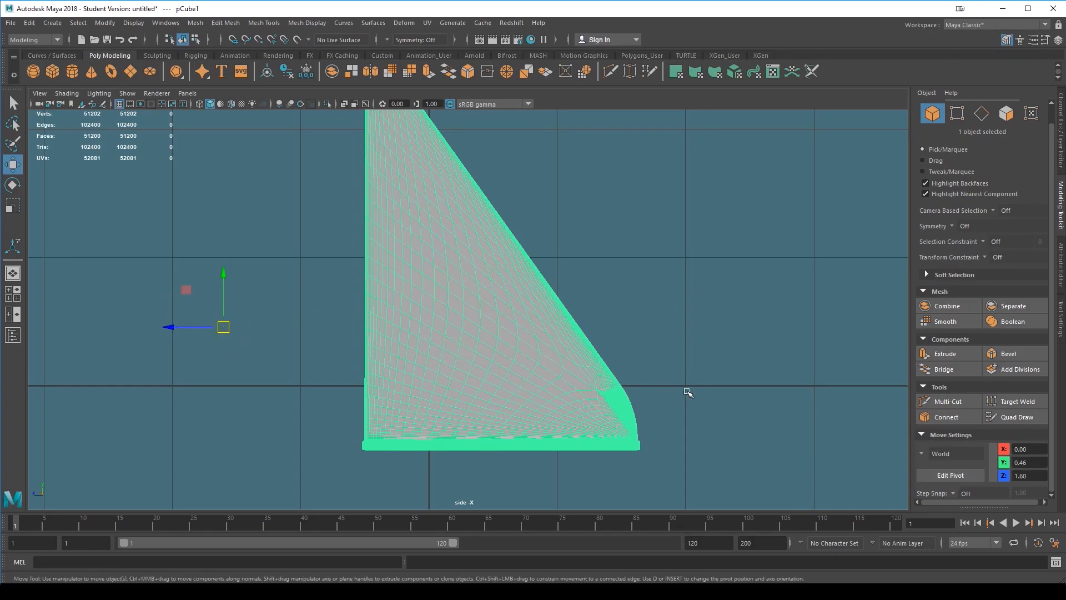
left_click_drag(667, 395, 687, 337, "alt")
key("space")
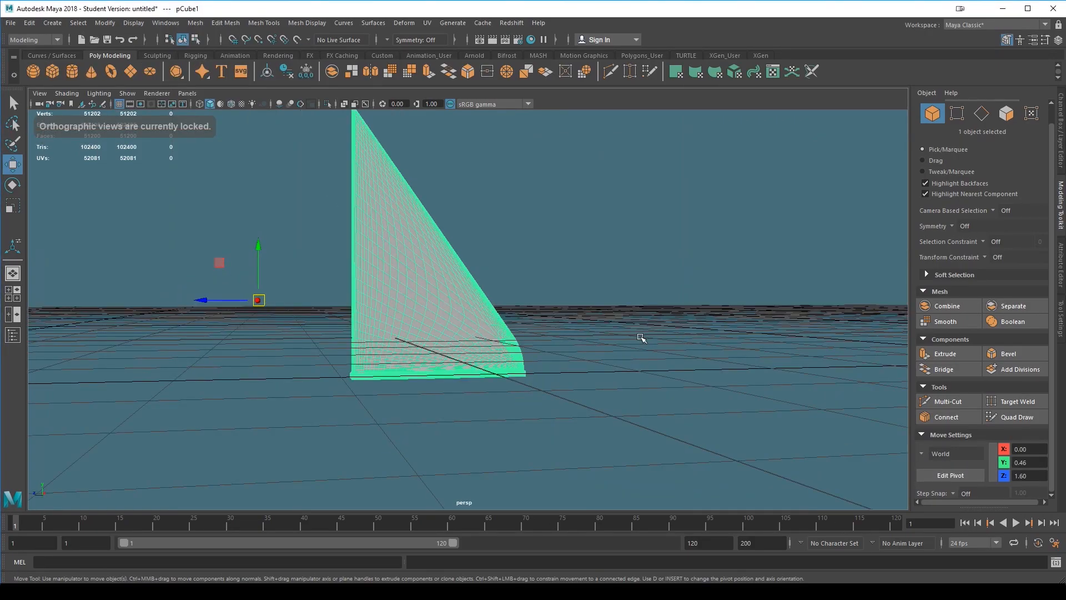
- In the side view, move the wedge's pivot to the base trim's lower corner below the vertical side, about Y -0.49, Z 0.50
left_click(951, 476)
key("space")
left_click_drag(719, 291, 666, 330)
middle_click_drag(582, 406, 600, 372, "alt")
left_click_drag(238, 291, 384, 415)
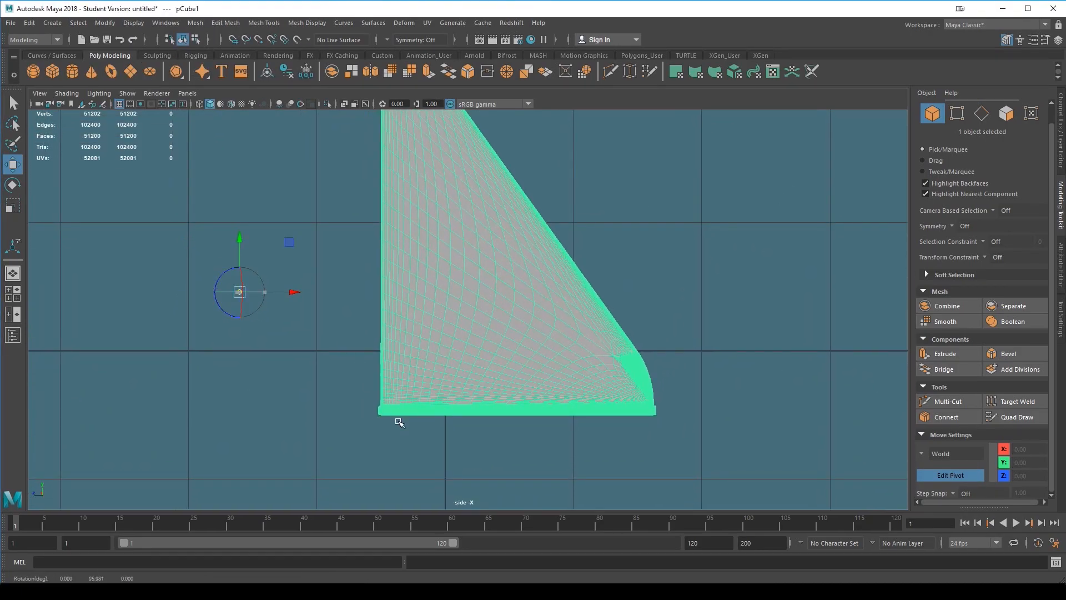
key("ctrl+z")
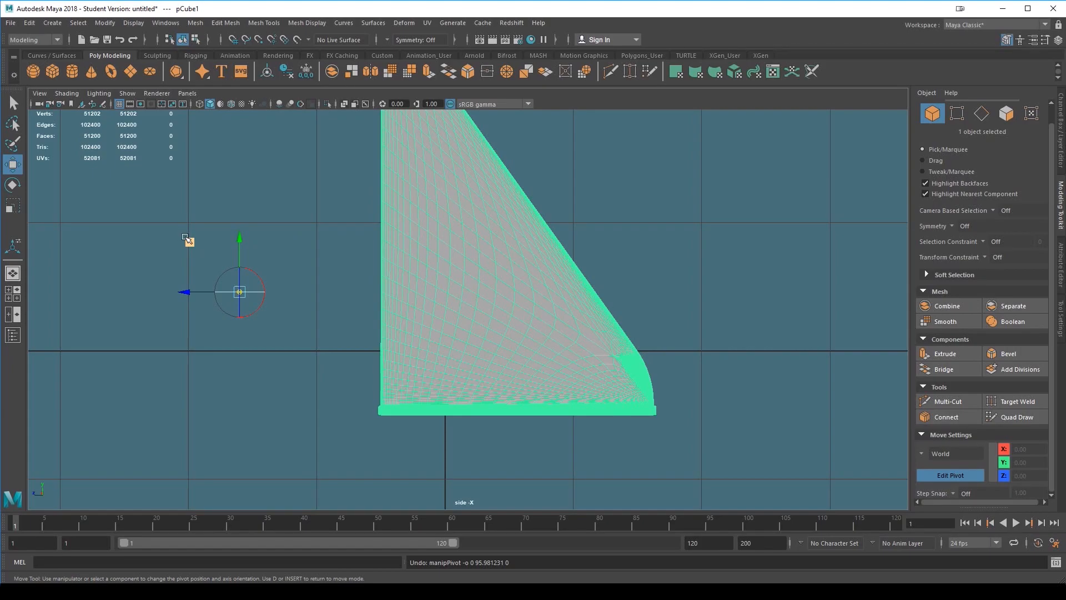
left_click_drag(192, 292, 334, 293)
left_click_drag(383, 239, 383, 362)
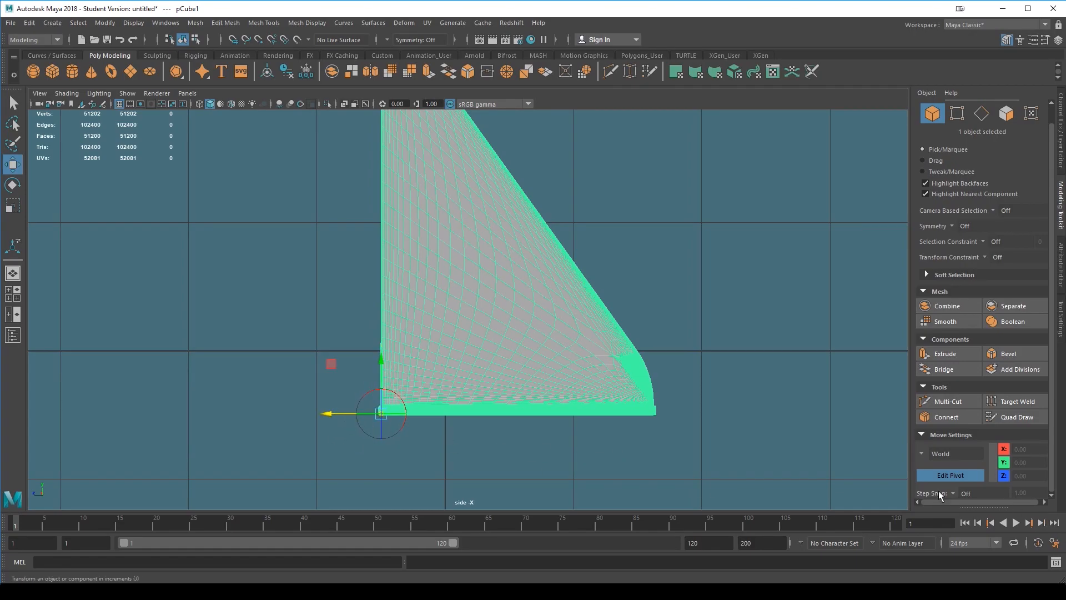
left_click(947, 475)
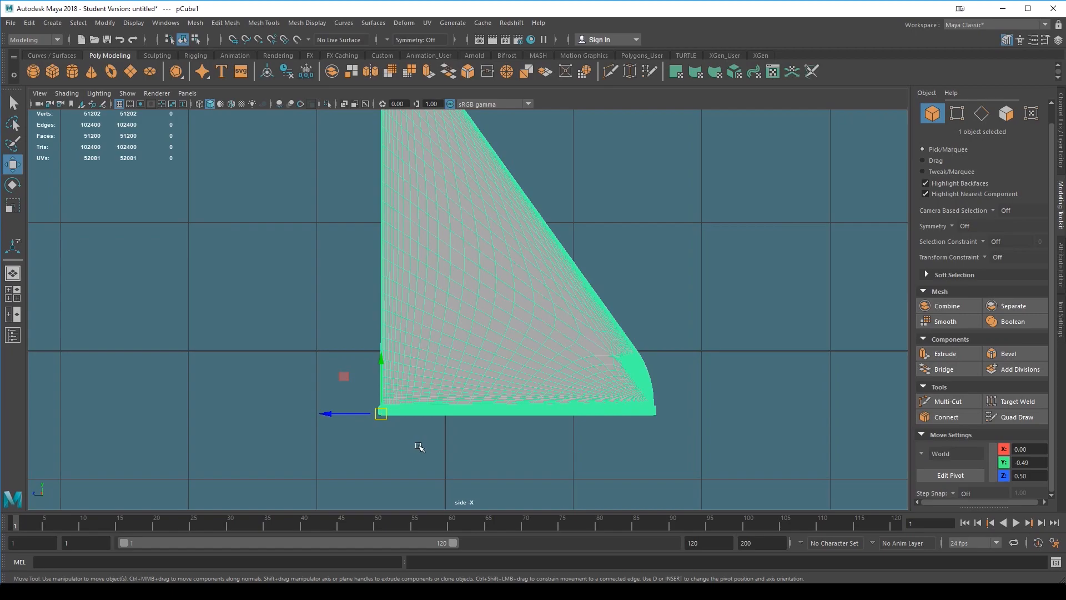
- Try rotating the wedge about its corner pivot, undo the rotation and return to the Move tool
key("r")
key("e")
left_click_drag(410, 373, 283, 344)
key("ctrl+z")
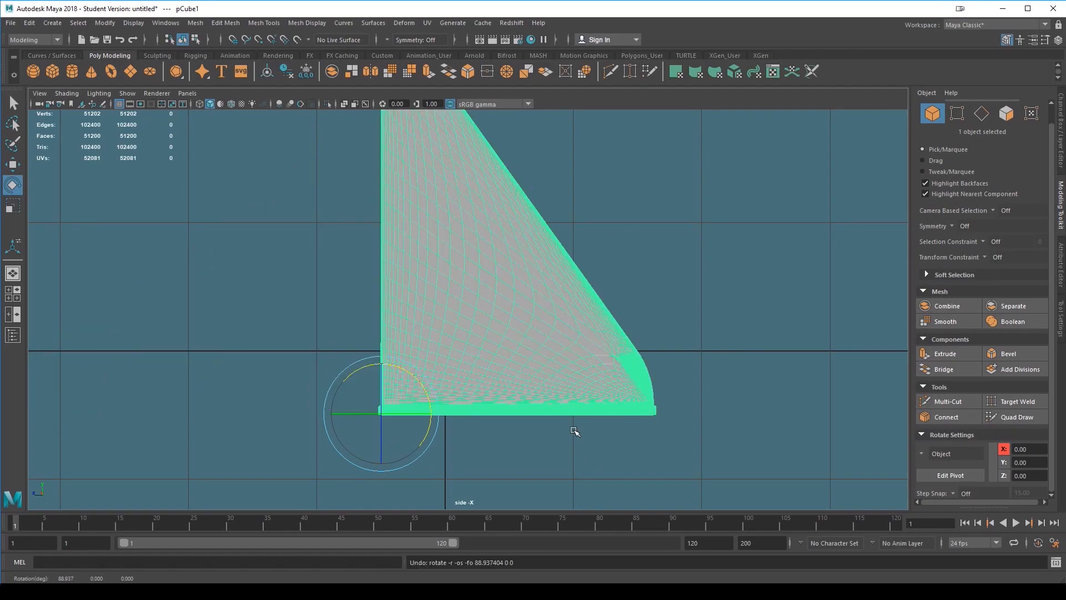
key("w")
- Enable point snapping and snap the wedge's pivot to the outer bottom corner vertex of the base trim, then return to the perspective view
middle_click_drag(533, 452, 635, 350, "alt")
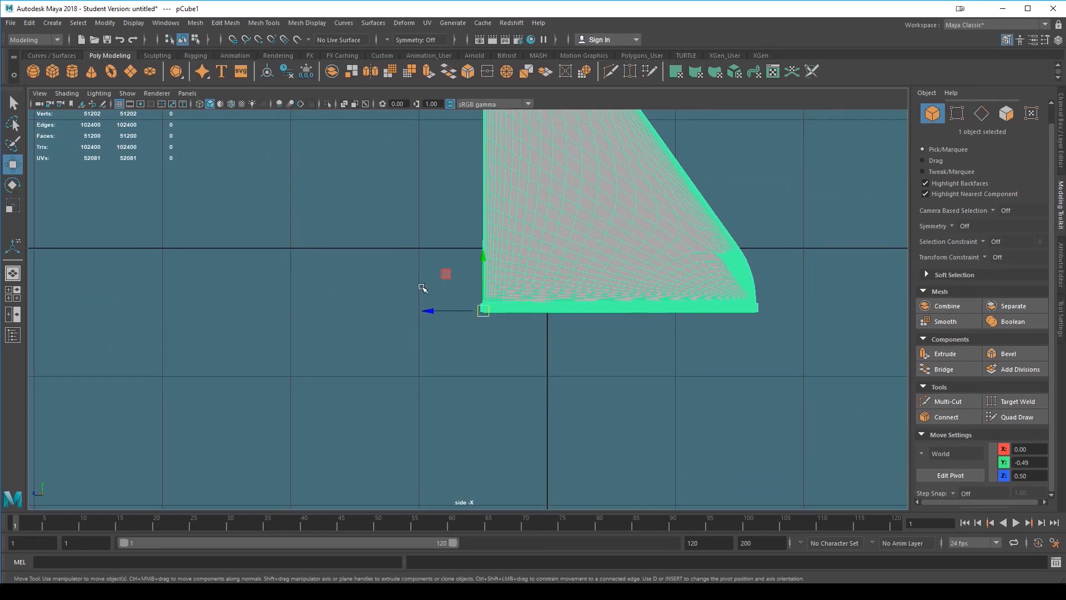
right_click_drag(440, 295, 669, 401, "alt")
middle_click_drag(669, 401, 512, 417, "alt")
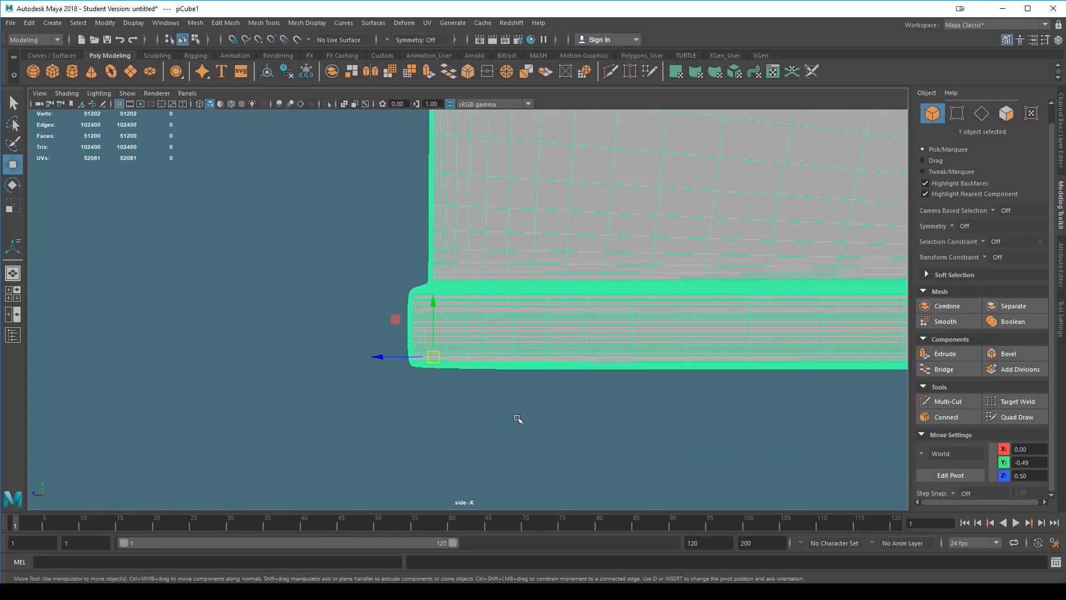
left_click(940, 476)
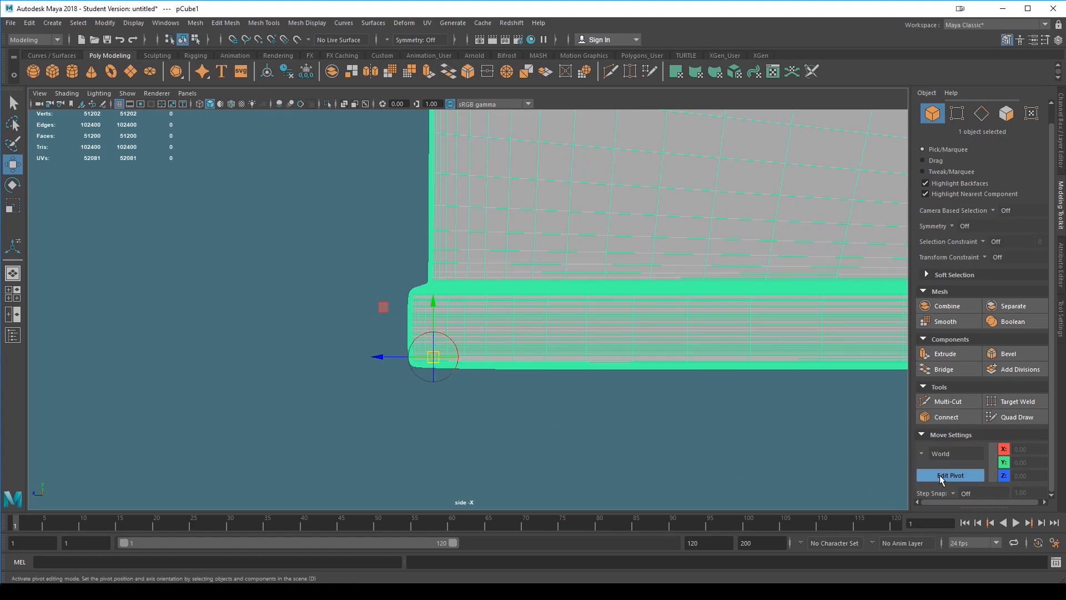
left_click_drag(433, 307, 431, 276)
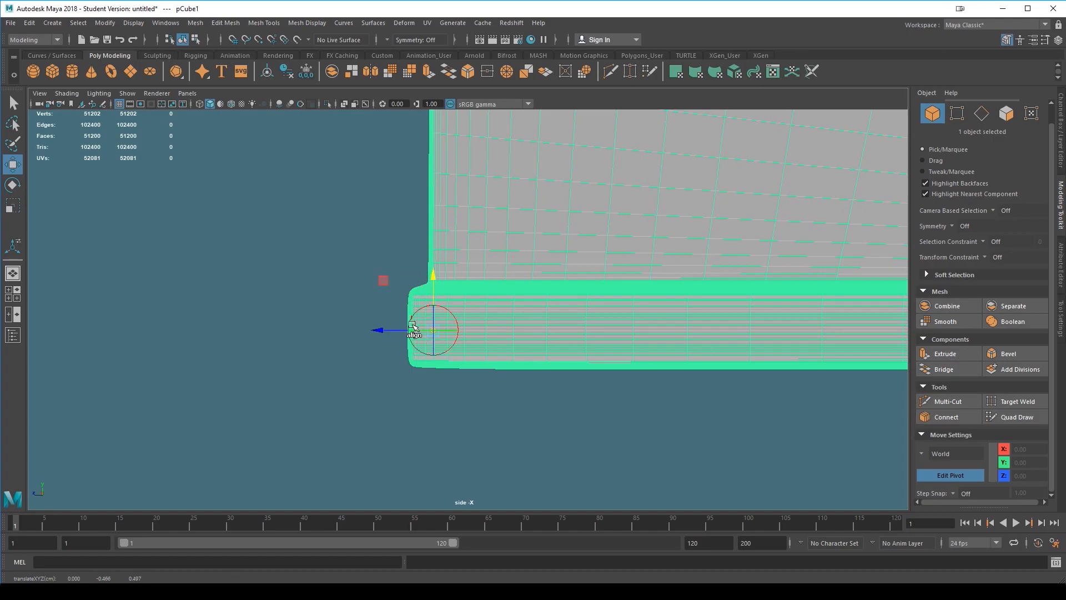
left_click(259, 41)
left_click_drag(434, 330, 410, 374)
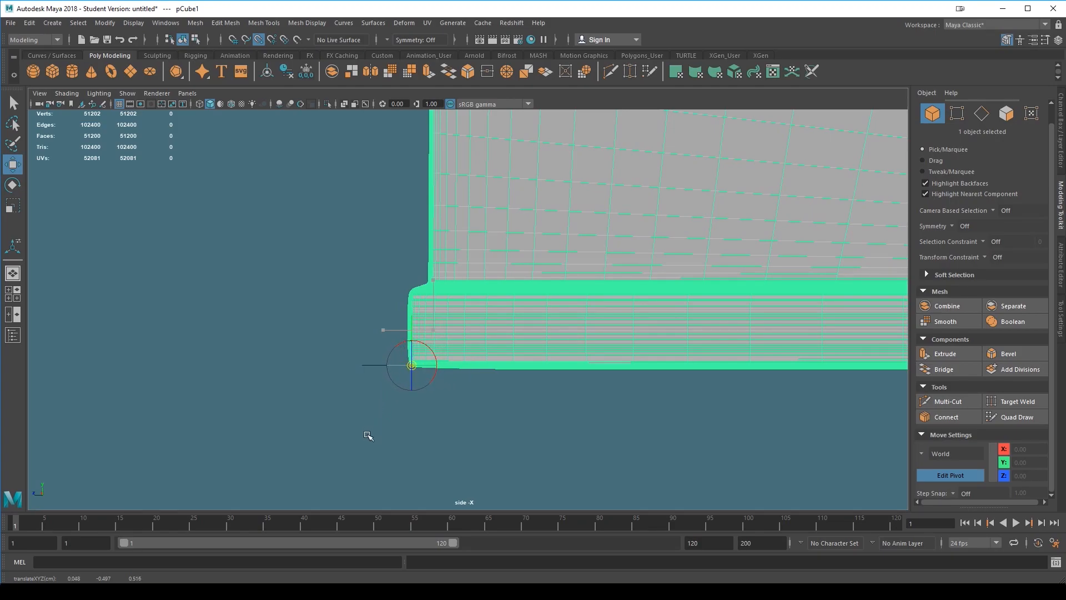
left_click(951, 476)
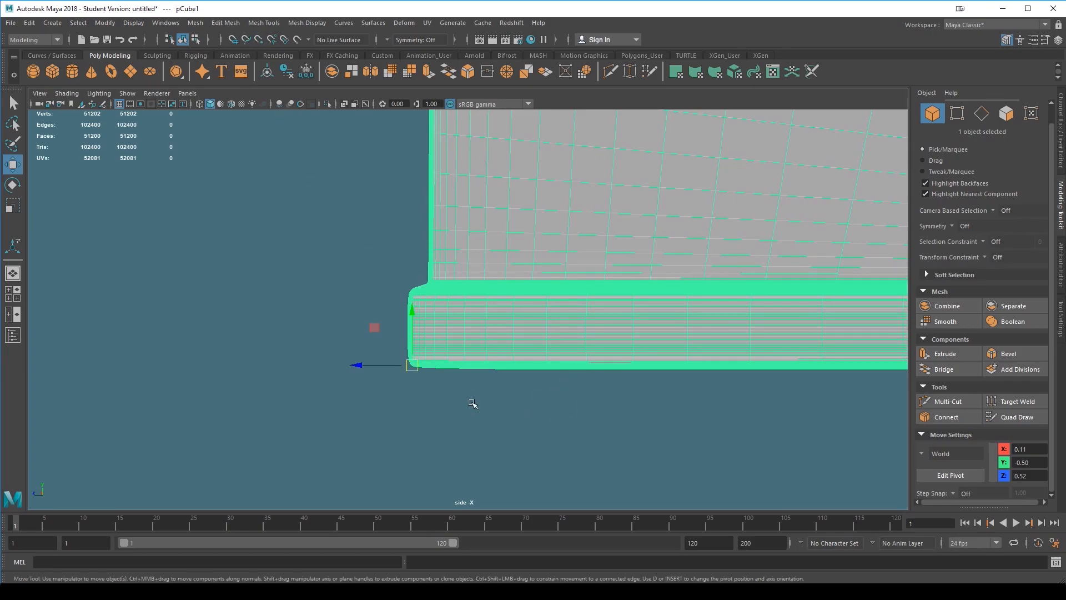
scroll(489, 406, "down", 8)
left_click_drag(535, 357, 565, 420, "alt")
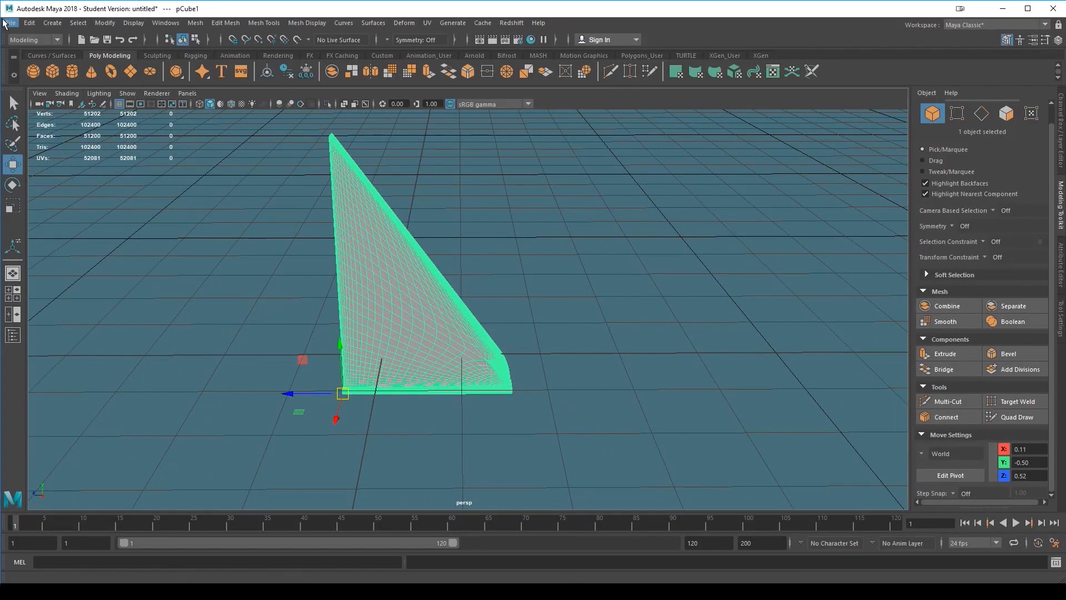